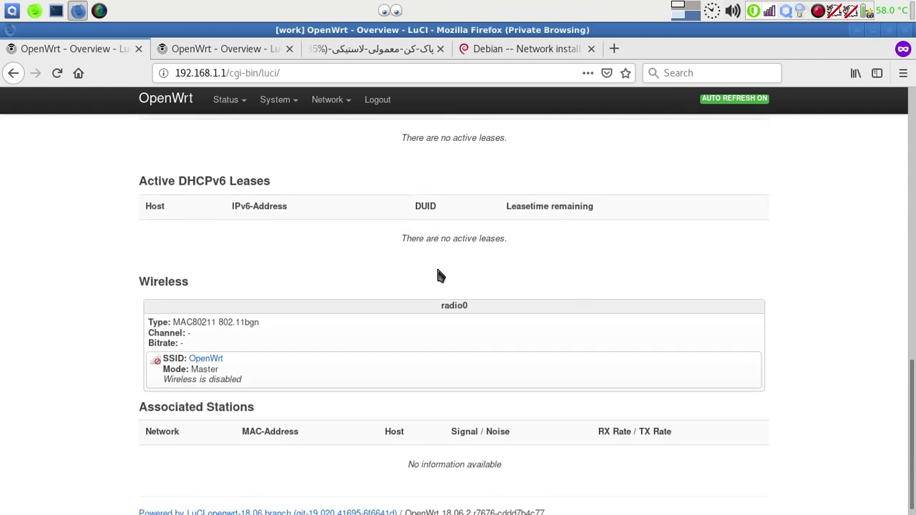
Open the router's status overview and examine its system, memory, network, DHCP lease and wireless sections.
{"action": "scroll", "coordinate": [323, 224], "scroll_direction": "up", "scroll_amount": 4}
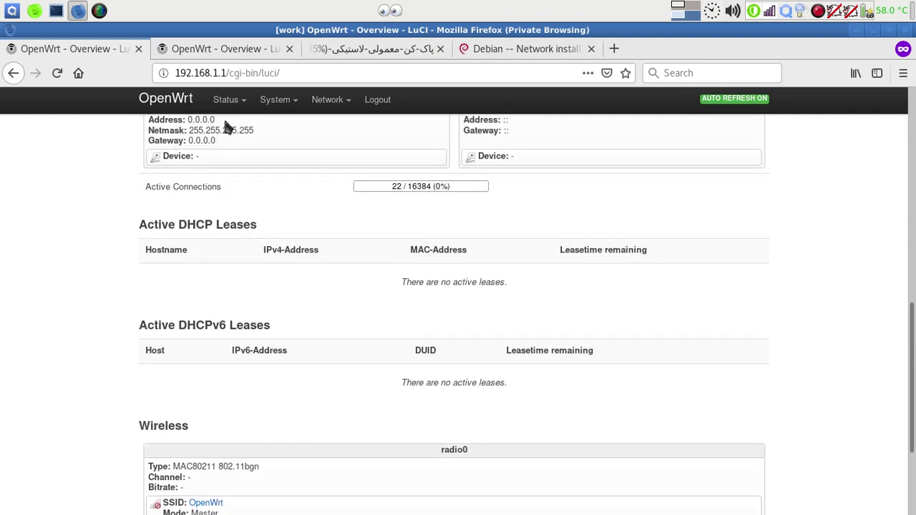
{"action": "mouse_move", "coordinate": [236, 104]}
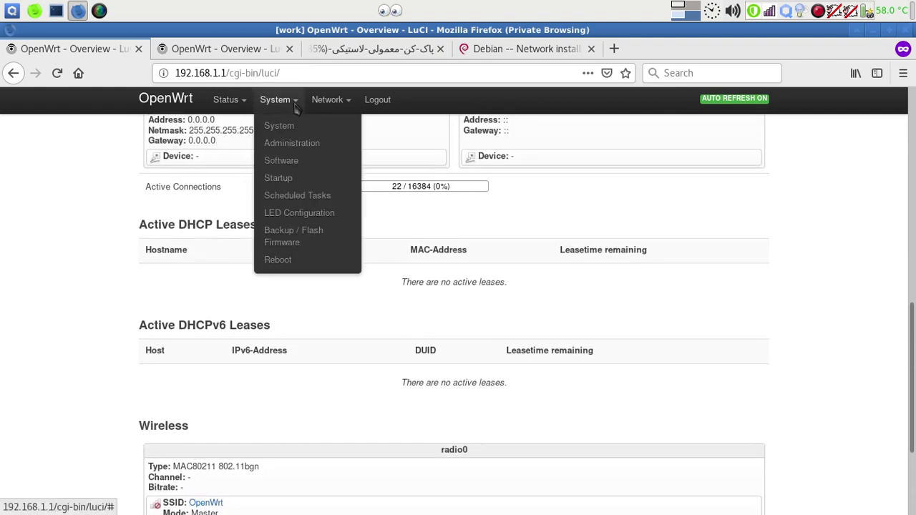
{"action": "mouse_move", "coordinate": [352, 104]}
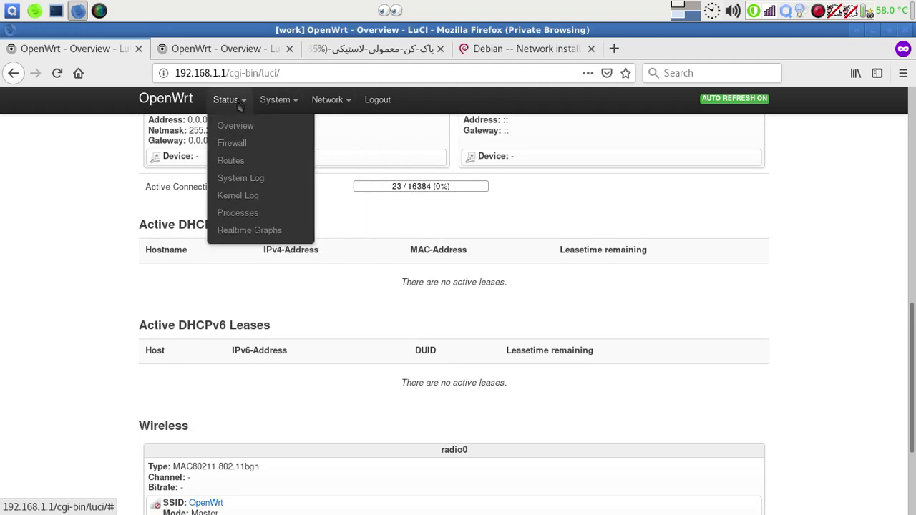
{"action": "left_click", "coordinate": [241, 126]}
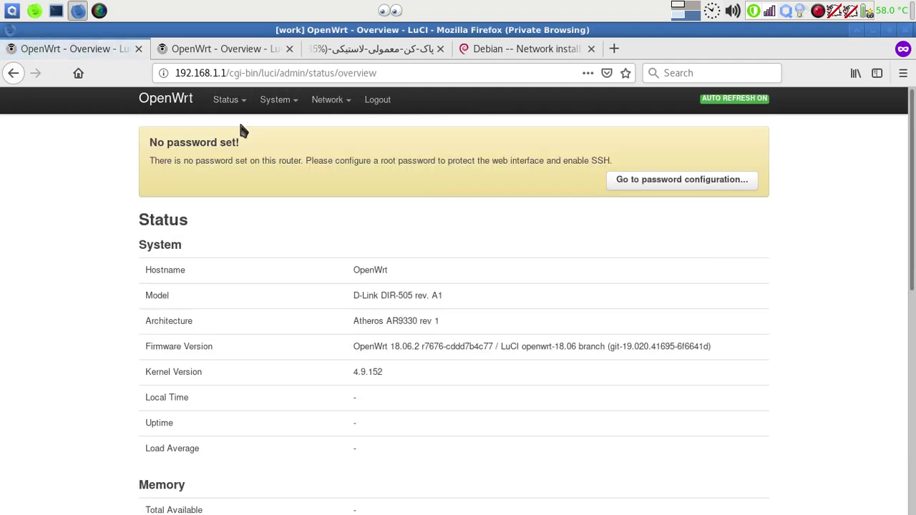
{"action": "scroll", "coordinate": [421, 279], "scroll_direction": "down", "scroll_amount": 10}
{"action": "scroll", "coordinate": [415, 279], "scroll_direction": "up", "scroll_amount": 5}
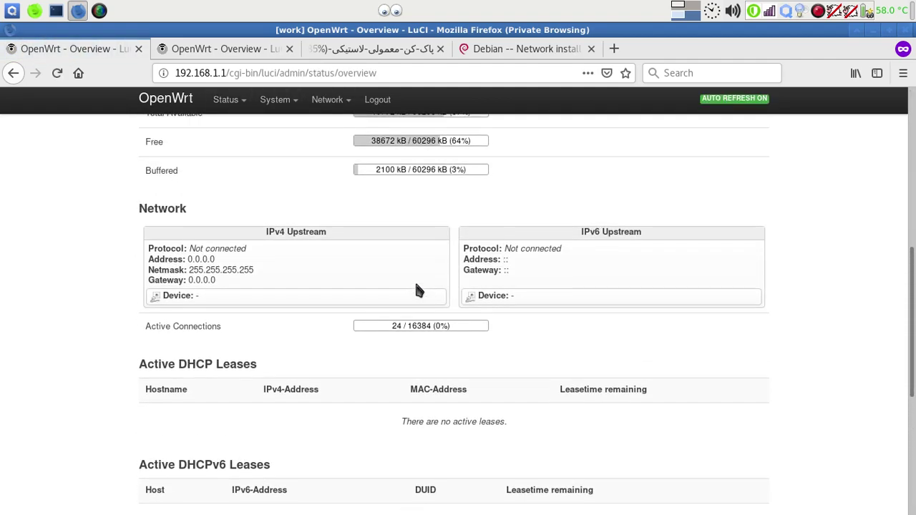
{"action": "scroll", "coordinate": [418, 290], "scroll_direction": "up", "scroll_amount": 2}
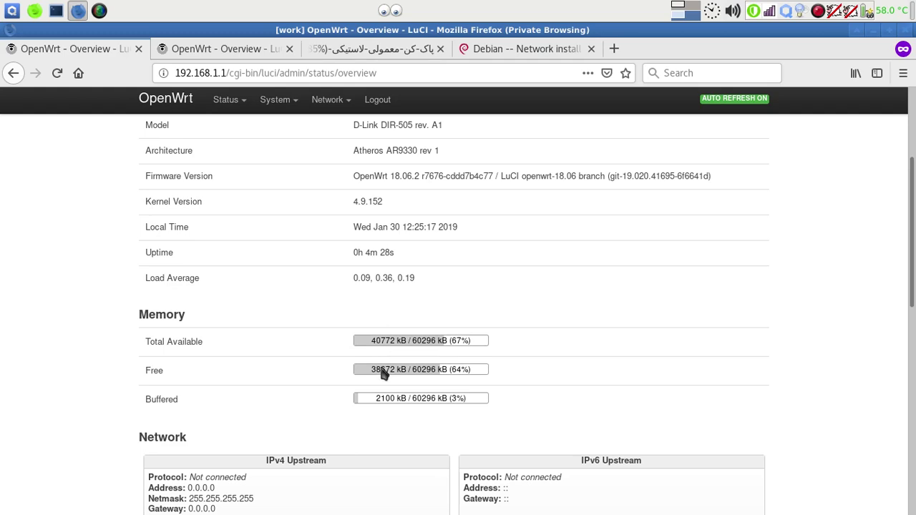
{"action": "scroll", "coordinate": [460, 354], "scroll_direction": "down", "scroll_amount": 8}
{"action": "scroll", "coordinate": [518, 351], "scroll_direction": "down", "scroll_amount": 4}
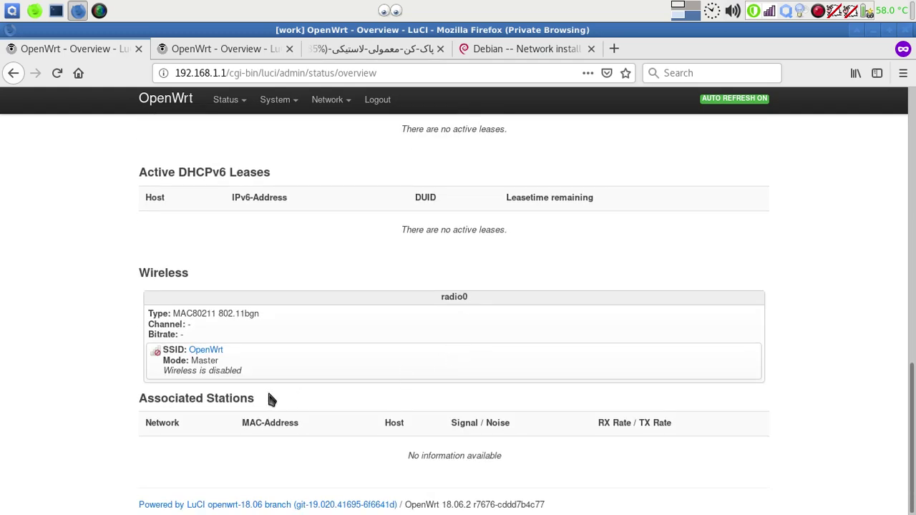
Open the firewall status and review the IPv4 rule chains from the Filter table through the NAT table.
{"action": "mouse_move", "coordinate": [227, 102]}
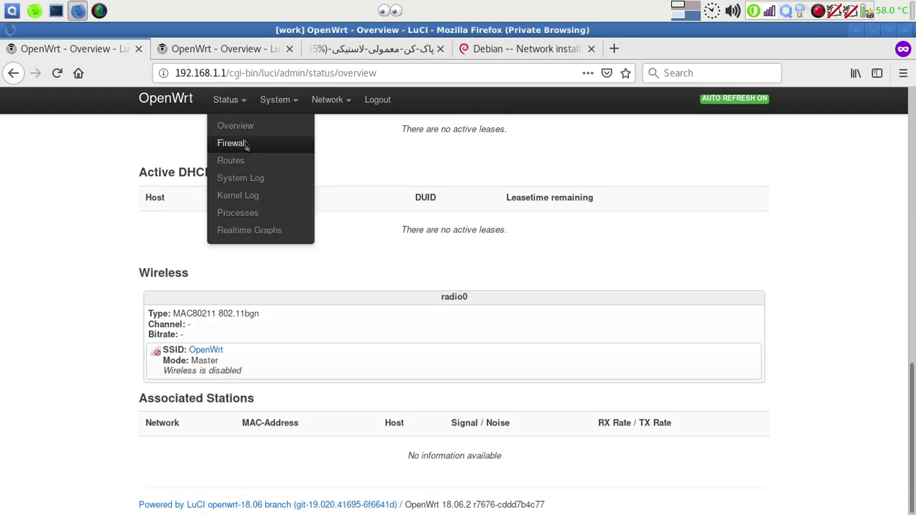
{"action": "left_click", "coordinate": [244, 145]}
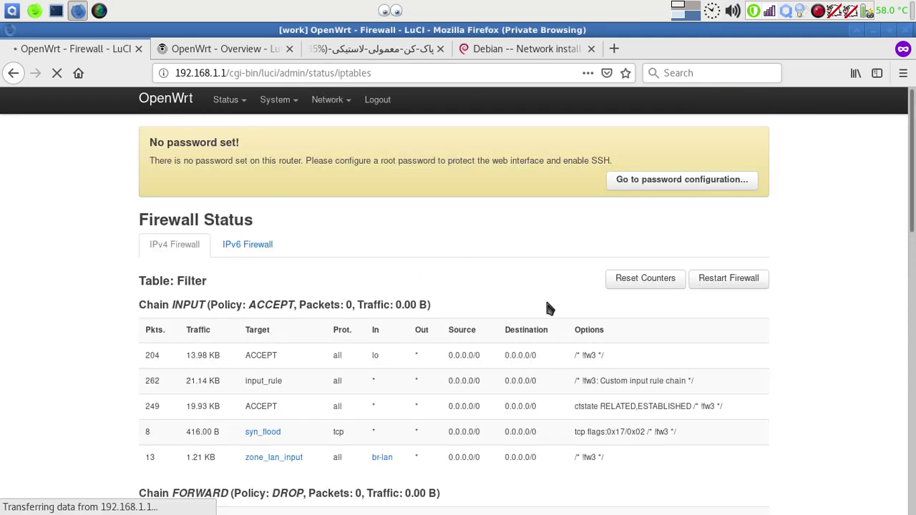
{"action": "scroll", "coordinate": [548, 308], "scroll_direction": "down", "scroll_amount": 5}
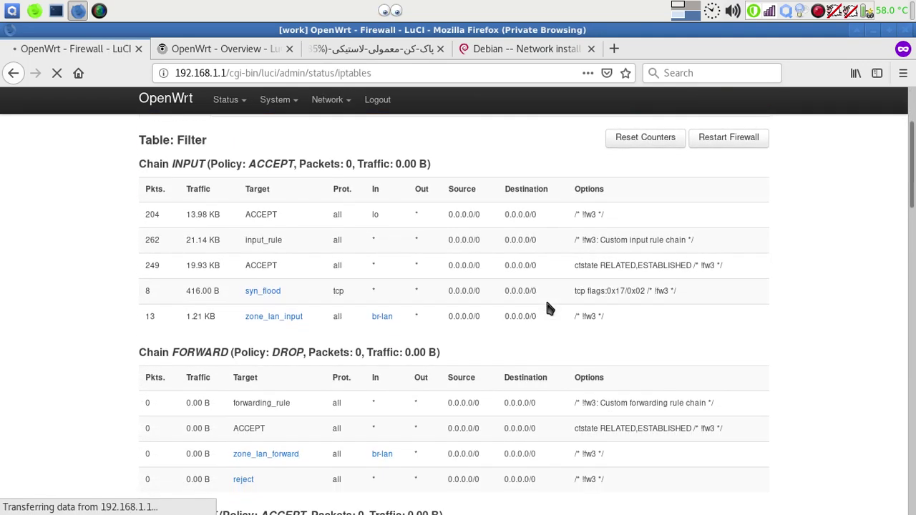
{"action": "scroll", "coordinate": [548, 308], "scroll_direction": "down", "scroll_amount": 10}
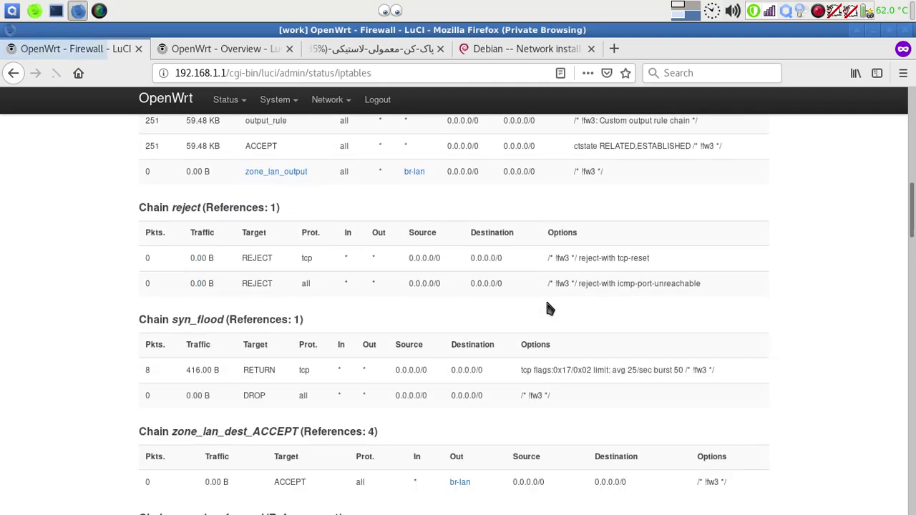
{"action": "scroll", "coordinate": [548, 308], "scroll_direction": "down", "scroll_amount": 15}
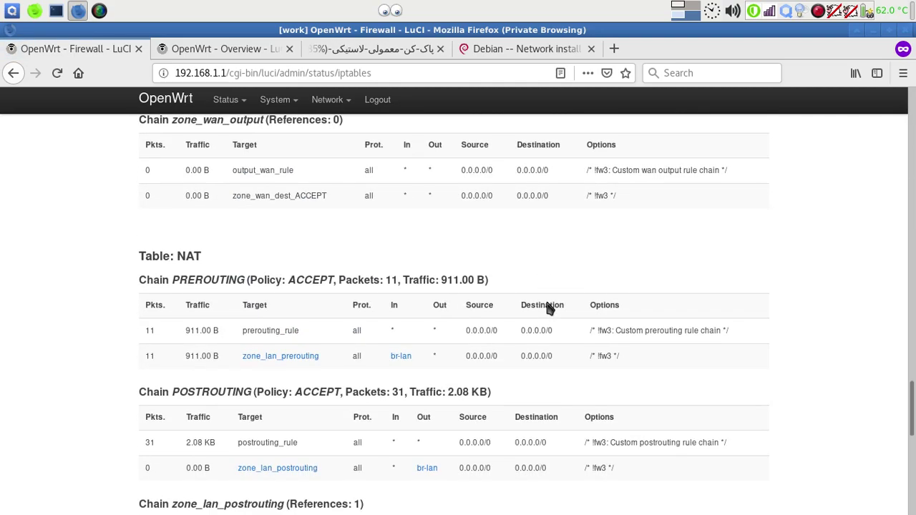
{"action": "scroll", "coordinate": [548, 308], "scroll_direction": "down", "scroll_amount": 3}
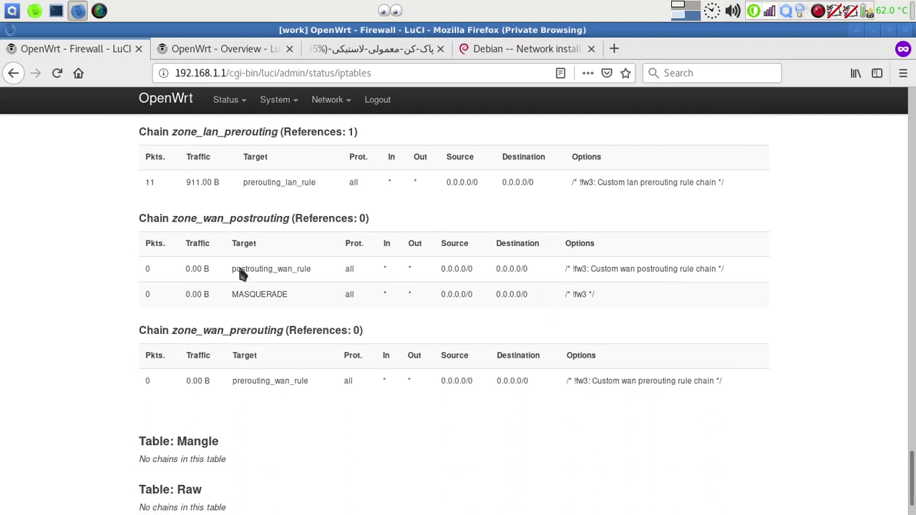
Open the routes status and review the ARP entries and the active IPv4 and IPv6 routes.
{"action": "mouse_move", "coordinate": [230, 104]}
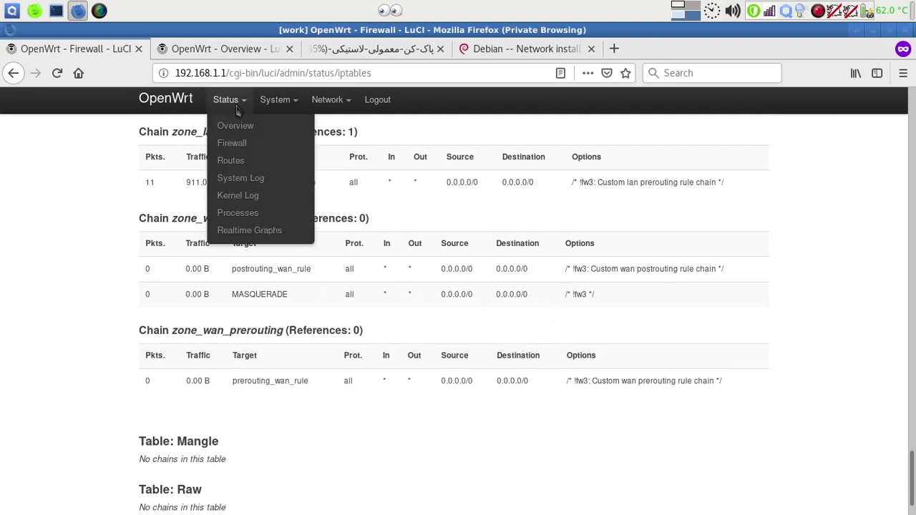
{"action": "left_click", "coordinate": [239, 163]}
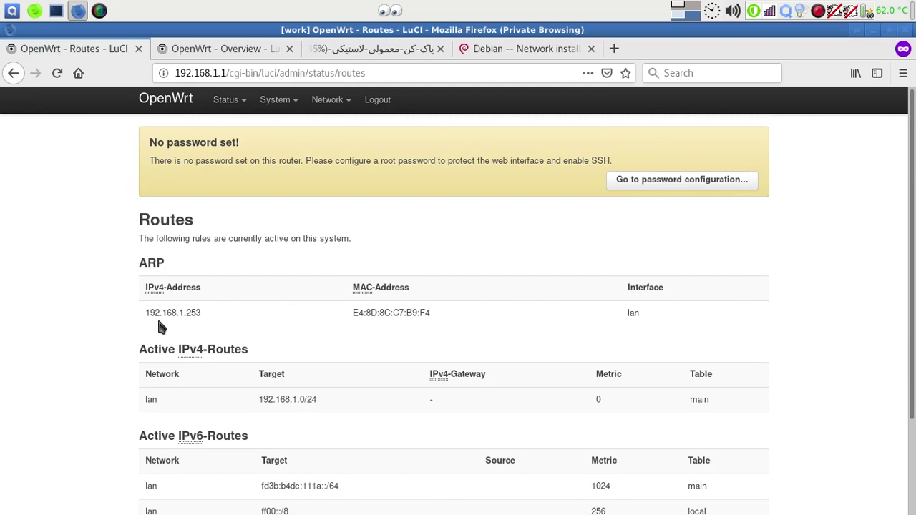
{"action": "scroll", "coordinate": [330, 339], "scroll_direction": "down", "scroll_amount": 3}
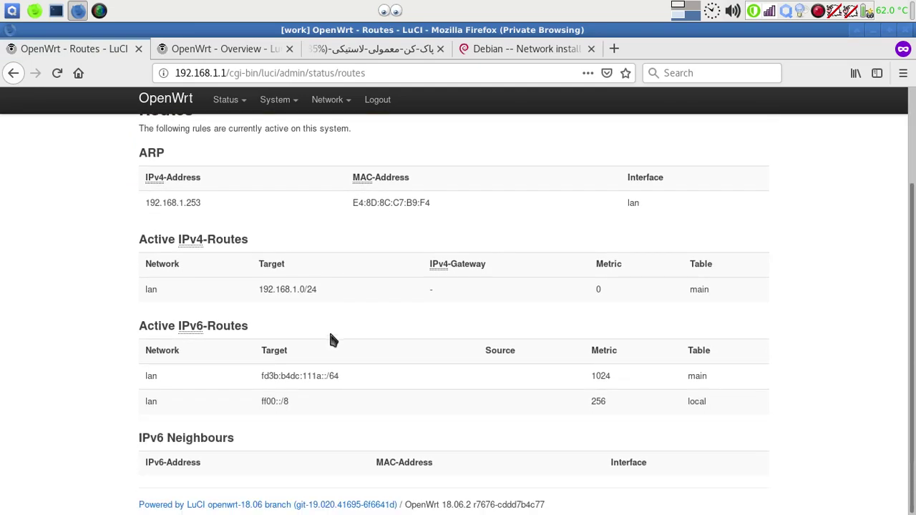
View the router's system log, followed by its kernel log.
{"action": "mouse_move", "coordinate": [226, 102]}
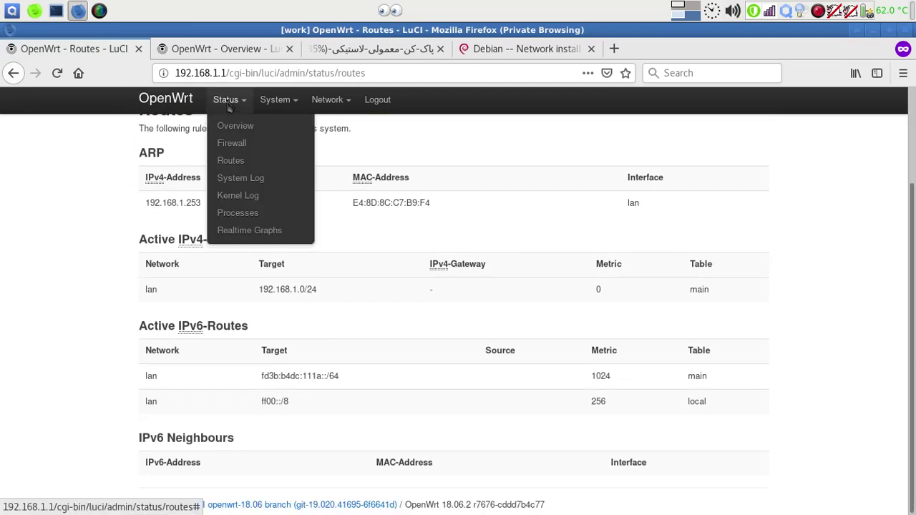
{"action": "left_click", "coordinate": [247, 183]}
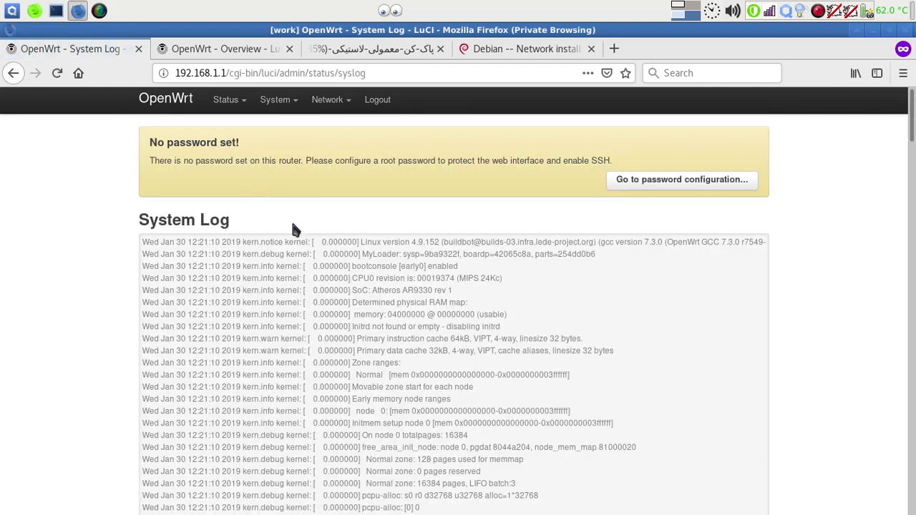
{"action": "mouse_move", "coordinate": [228, 100]}
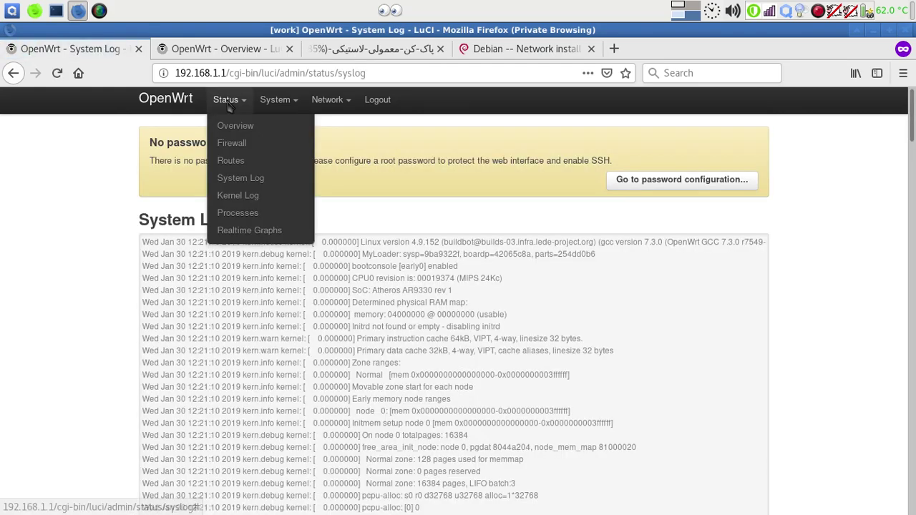
{"action": "left_click", "coordinate": [257, 202]}
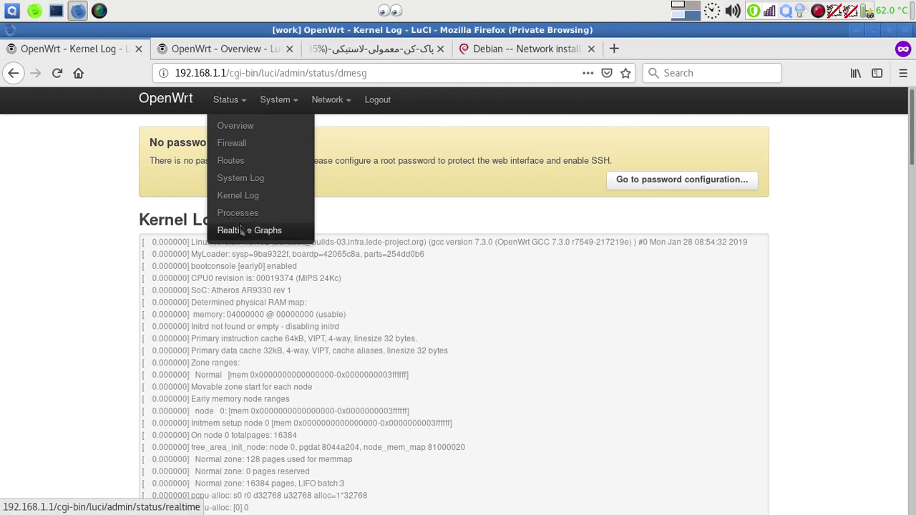
Open the list of running processes and look through its entries and the actions available for each.
{"action": "left_click", "coordinate": [239, 214]}
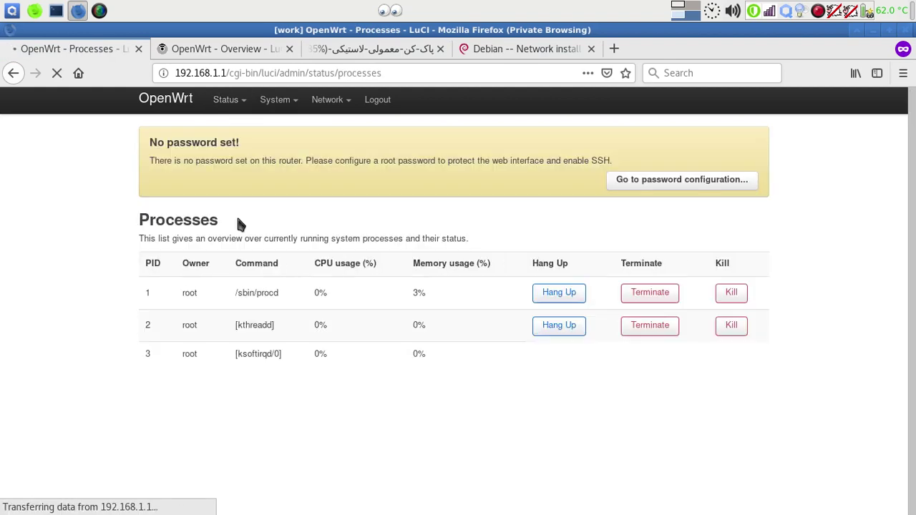
{"action": "scroll", "coordinate": [415, 260], "scroll_direction": "down", "scroll_amount": 2}
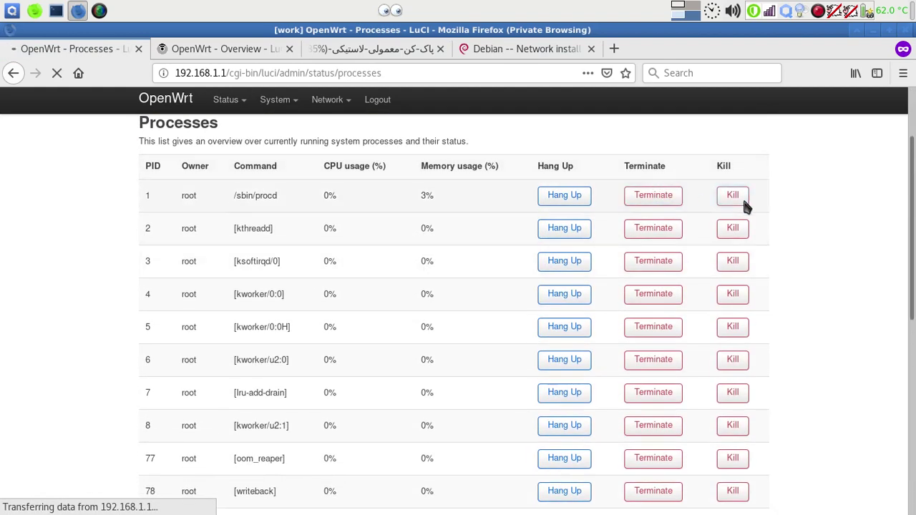
{"action": "scroll", "coordinate": [579, 362], "scroll_direction": "down", "scroll_amount": 3}
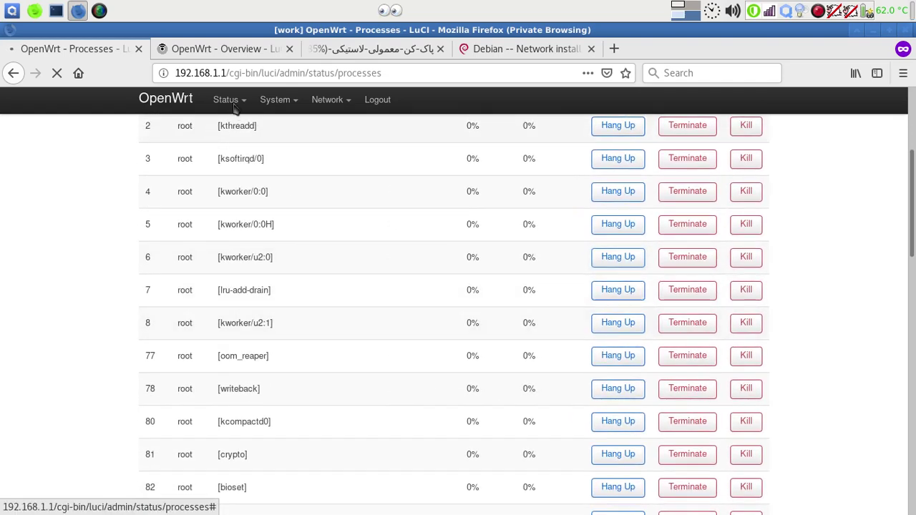
View the realtime load graph and the realtime traffic graph of the br-lan interface.
{"action": "mouse_move", "coordinate": [234, 104]}
{"action": "left_click", "coordinate": [248, 232]}
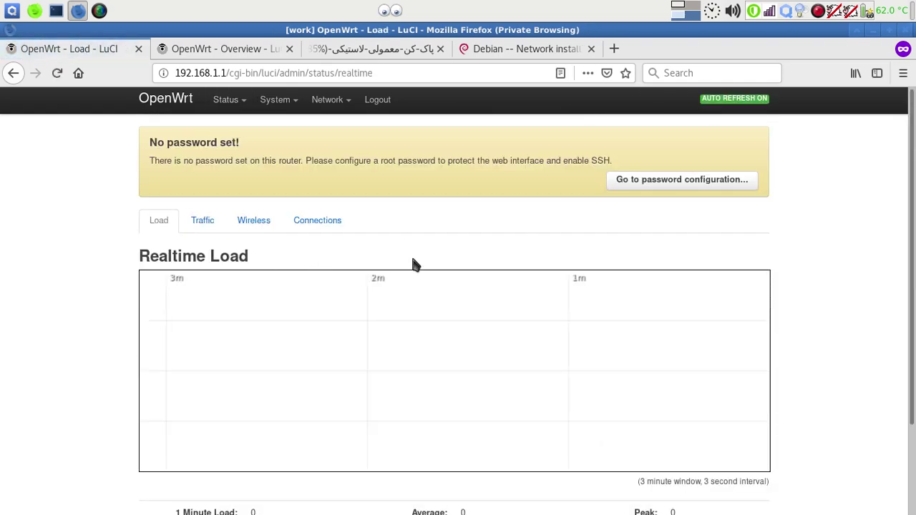
{"action": "scroll", "coordinate": [415, 265], "scroll_direction": "down", "scroll_amount": 2}
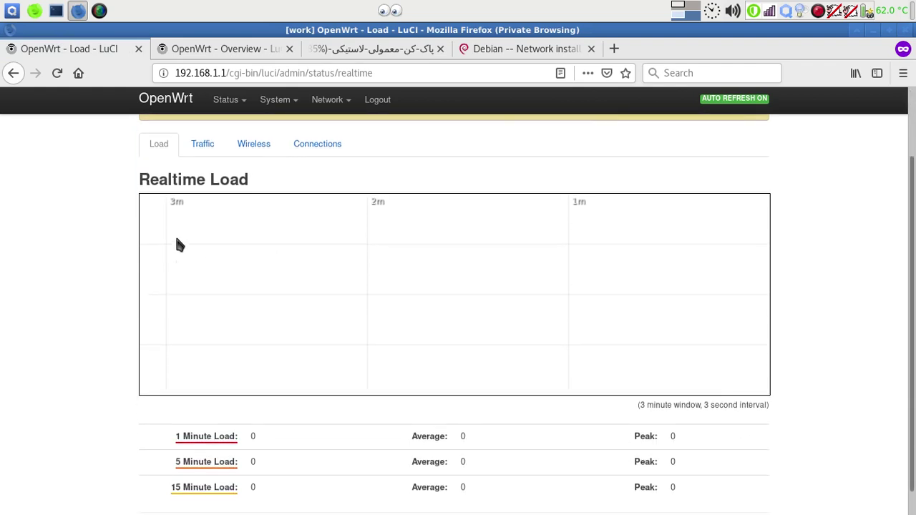
{"action": "left_click", "coordinate": [201, 152]}
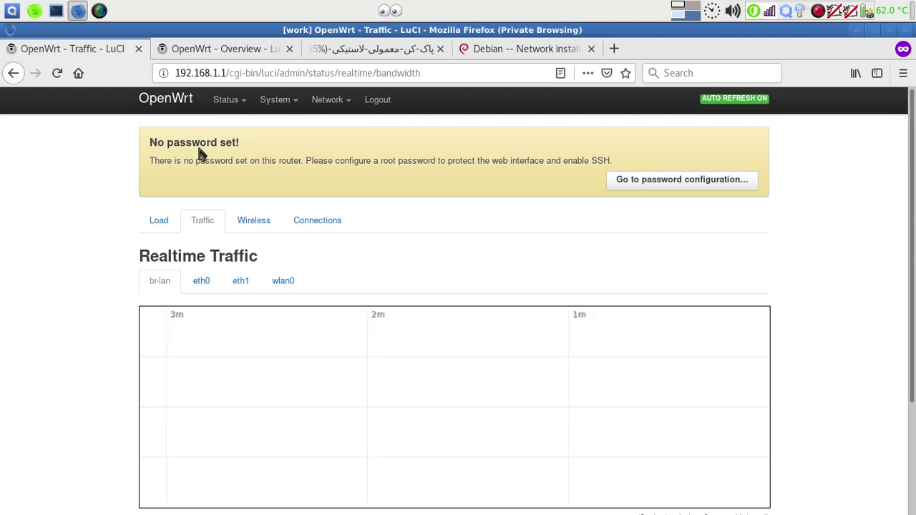
{"action": "scroll", "coordinate": [321, 206], "scroll_direction": "down", "scroll_amount": 3}
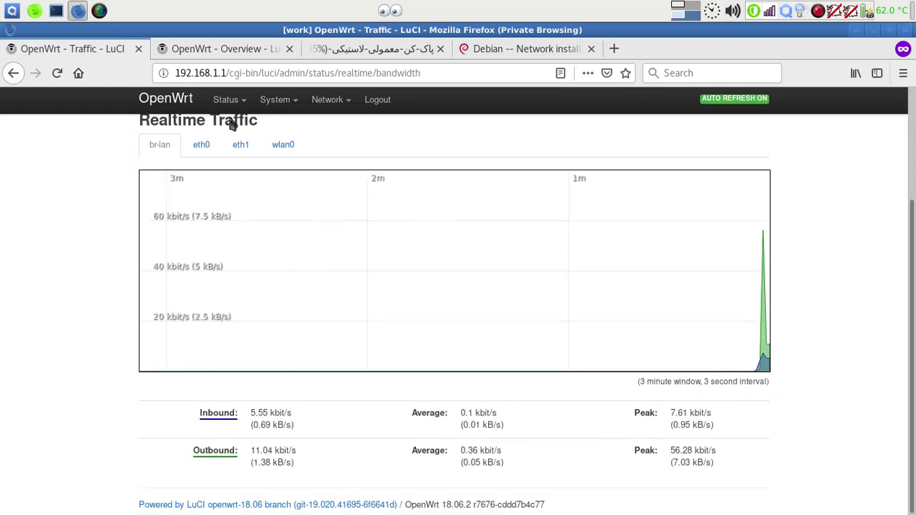
Set the timezone to Asia/Tehran in the general system properties, then save and apply the change.
{"action": "mouse_move", "coordinate": [228, 100]}
{"action": "mouse_move", "coordinate": [280, 101]}
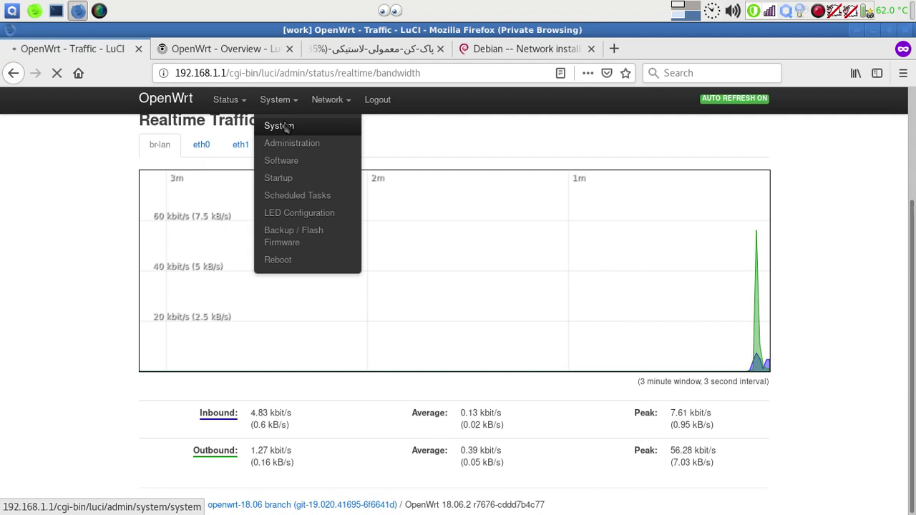
{"action": "left_click", "coordinate": [285, 127]}
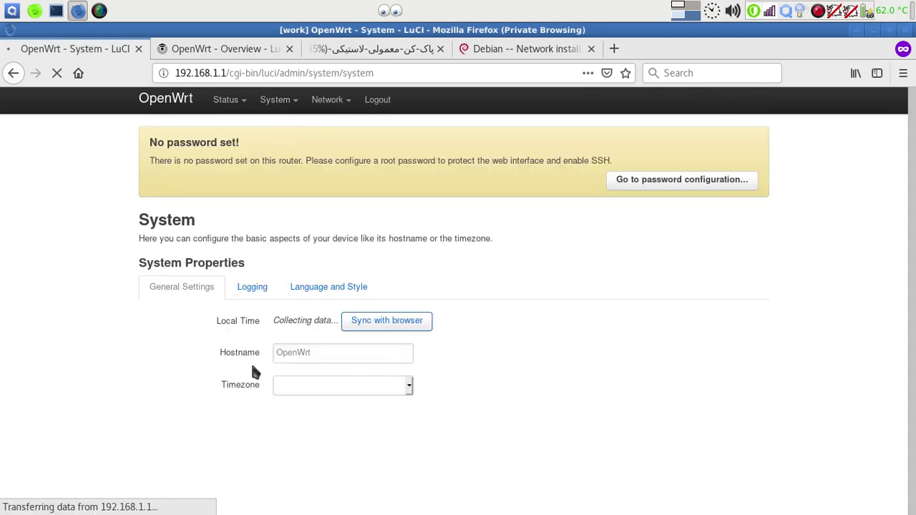
{"action": "left_click", "coordinate": [399, 387]}
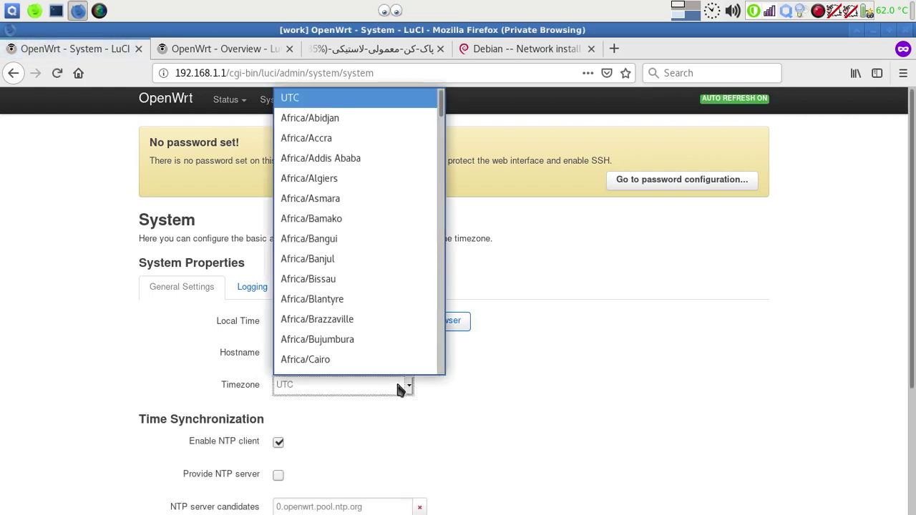
{"action": "type", "text": "as"}
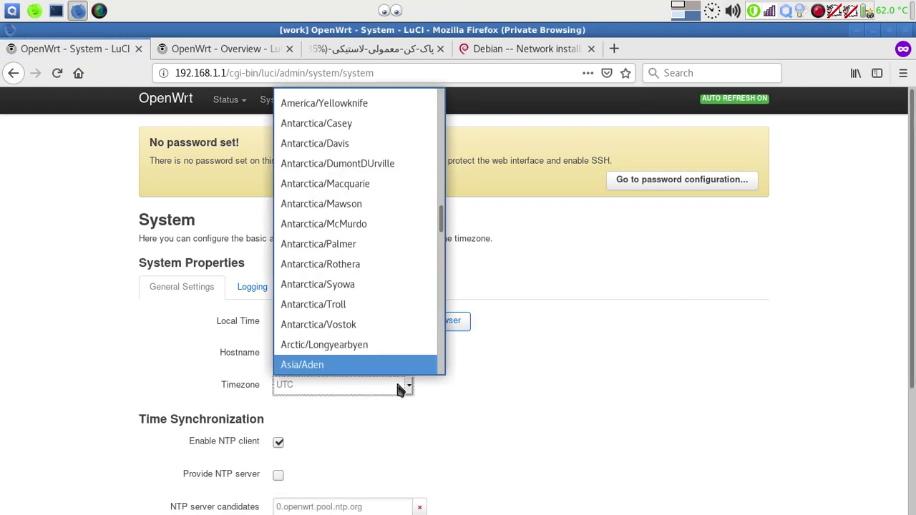
{"action": "type", "text": "ia/teh"}
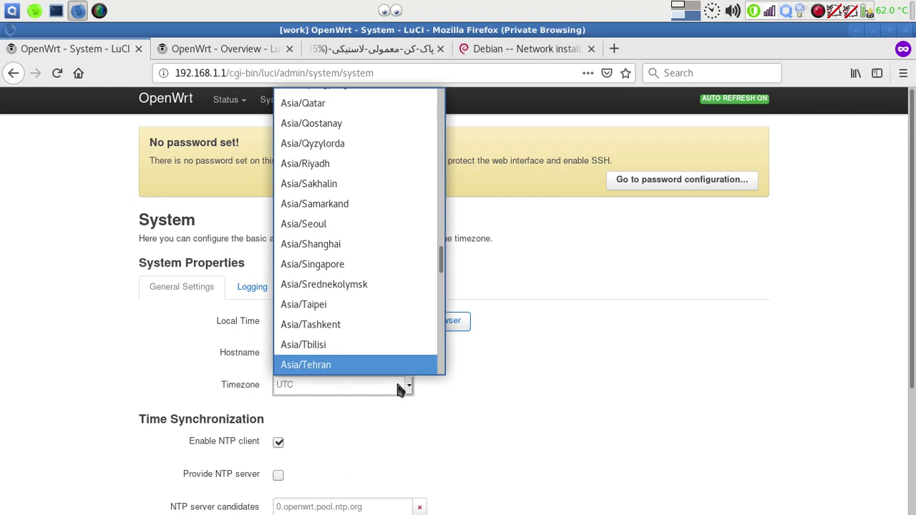
{"action": "key", "text": "Return"}
{"action": "scroll", "coordinate": [578, 409], "scroll_direction": "down", "scroll_amount": 4}
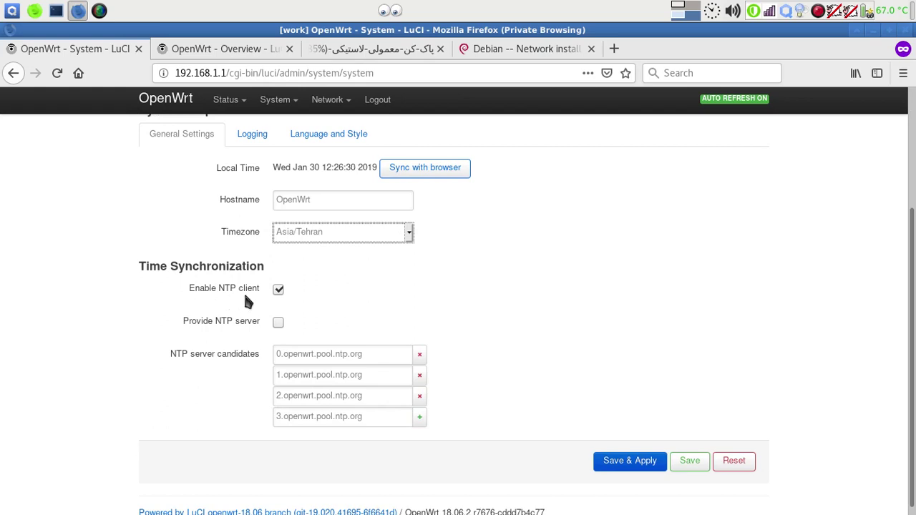
{"action": "left_click", "coordinate": [632, 473]}
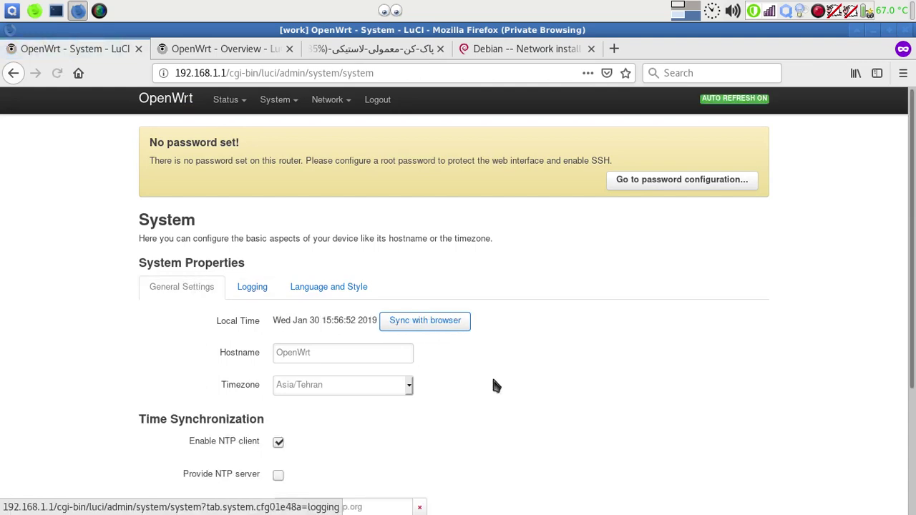
{"action": "scroll", "coordinate": [492, 388], "scroll_direction": "down", "scroll_amount": 4}
{"action": "scroll", "coordinate": [458, 374], "scroll_direction": "up", "scroll_amount": 4}
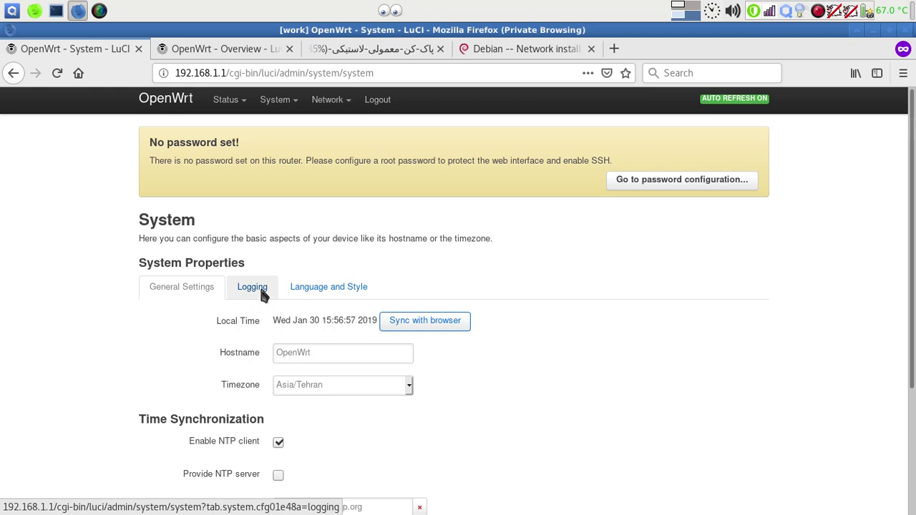
View the system's language and style settings, including the available languages, followed by its logging settings.
{"action": "left_click", "coordinate": [335, 296]}
{"action": "scroll", "coordinate": [533, 315], "scroll_direction": "down", "scroll_amount": 2}
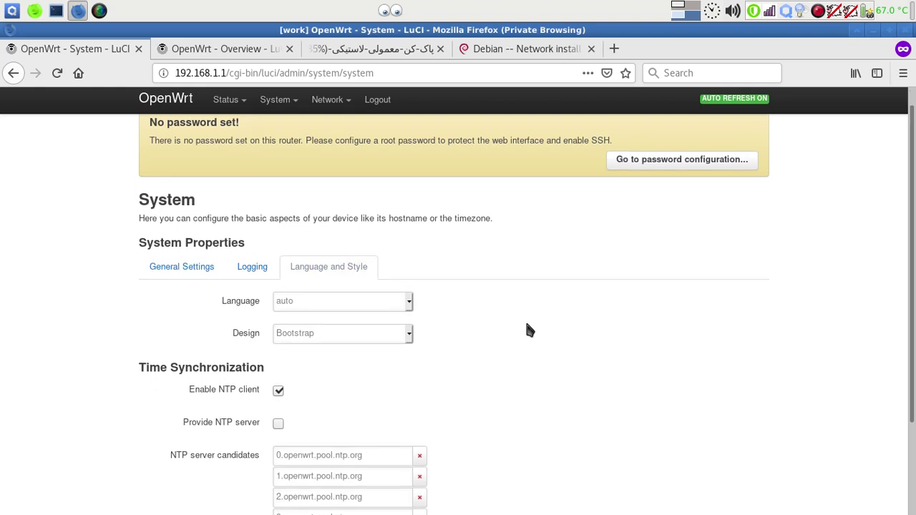
{"action": "left_click", "coordinate": [355, 251]}
{"action": "left_click", "coordinate": [352, 261]}
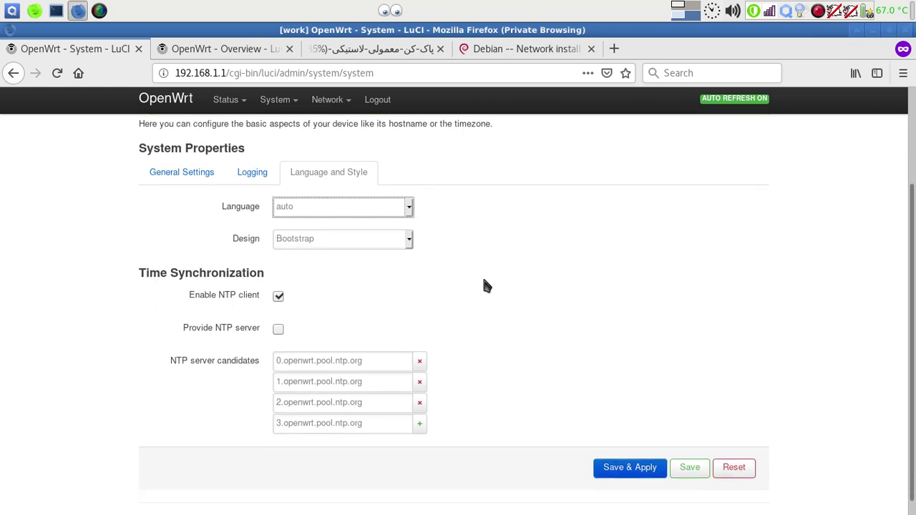
{"action": "left_click", "coordinate": [256, 250]}
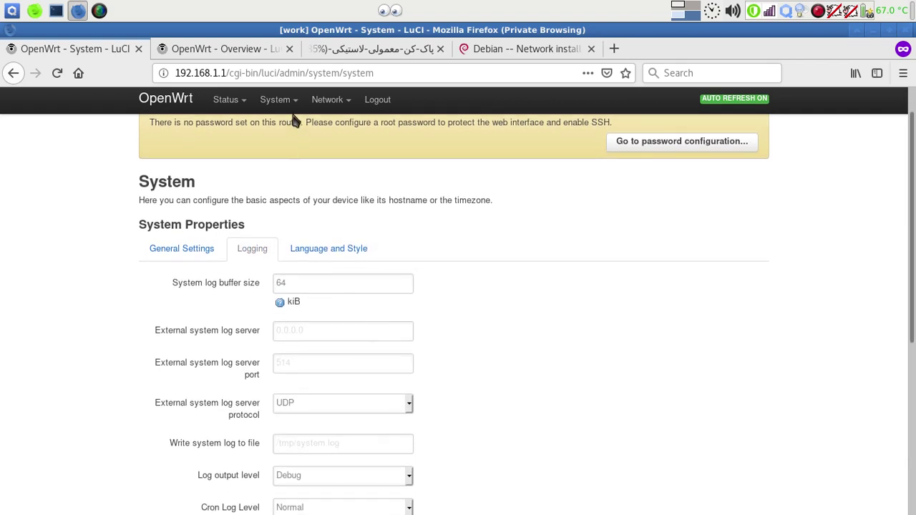
Open the router's administration page and enter the new router password in both the password and confirmation fields.
{"action": "mouse_move", "coordinate": [286, 103]}
{"action": "left_click", "coordinate": [287, 145]}
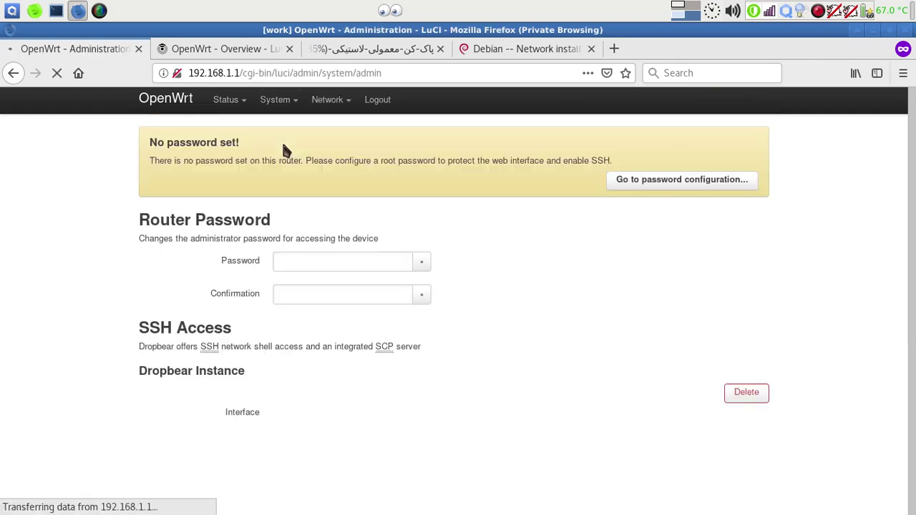
{"action": "left_click", "coordinate": [328, 264]}
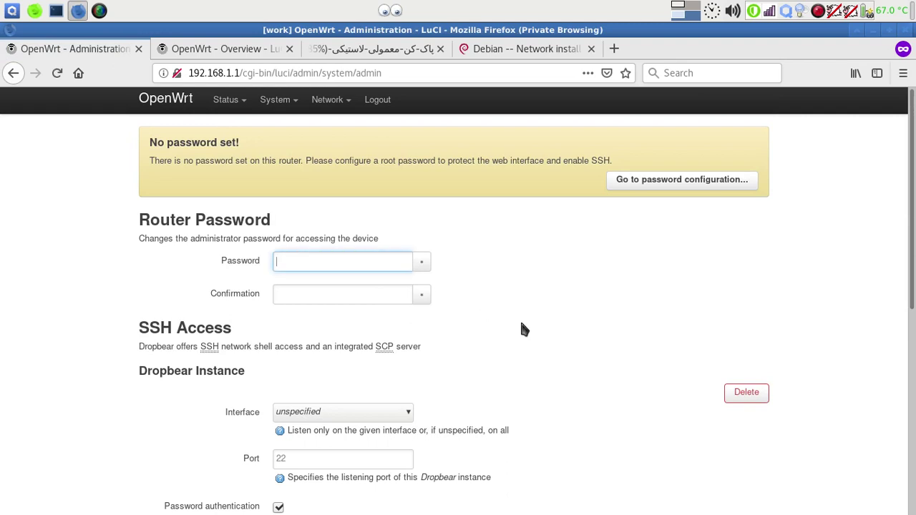
{"action": "type", "text": "•••••••••"}
{"action": "key", "text": "Tab"}
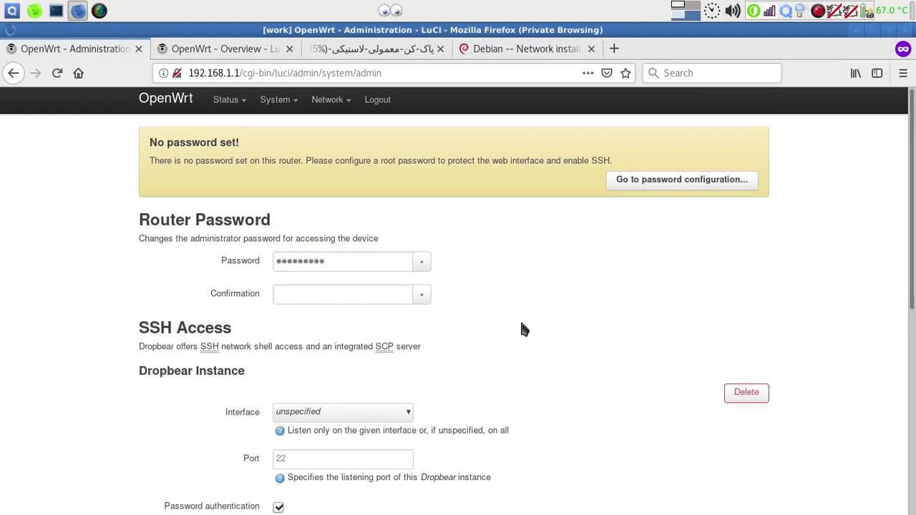
{"action": "left_click", "coordinate": [299, 299]}
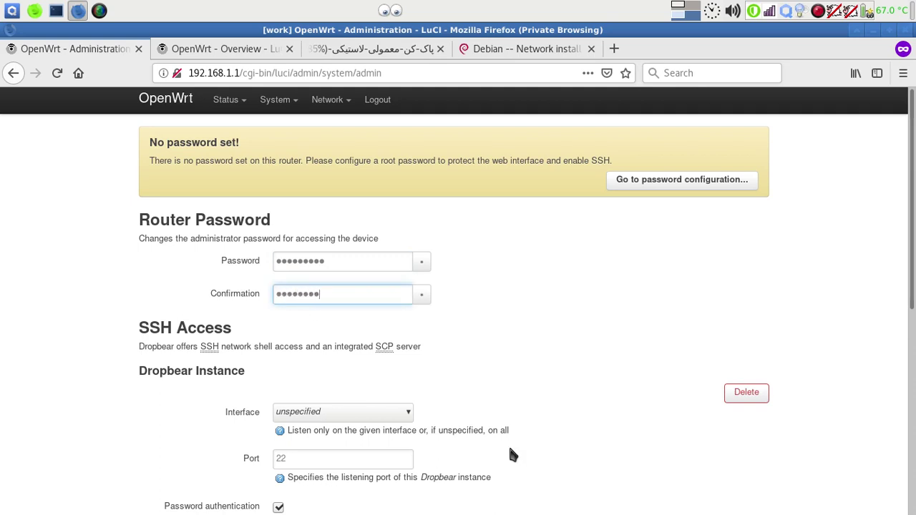
Restrict the Dropbear SSH instance to the lan interface, then save and apply the administration settings.
{"action": "scroll", "coordinate": [587, 408], "scroll_direction": "down", "scroll_amount": 2}
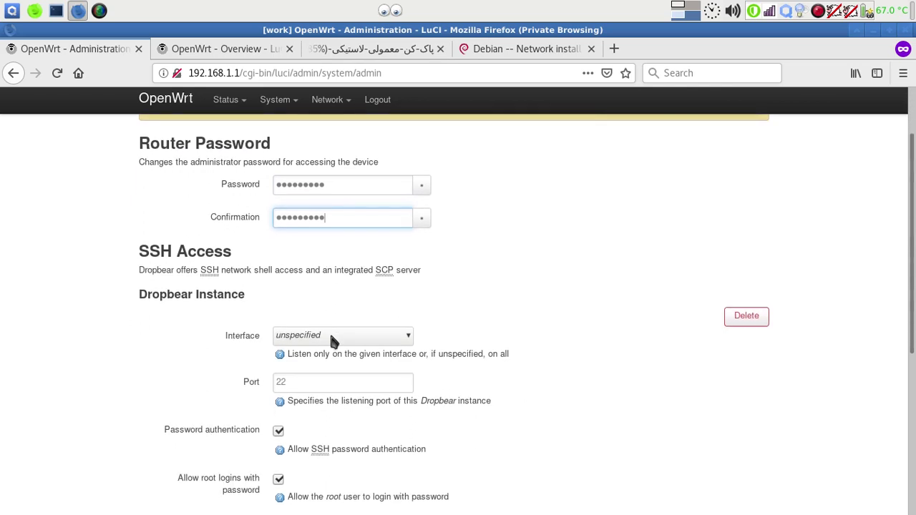
{"action": "left_click", "coordinate": [329, 332]}
{"action": "left_click", "coordinate": [304, 376]}
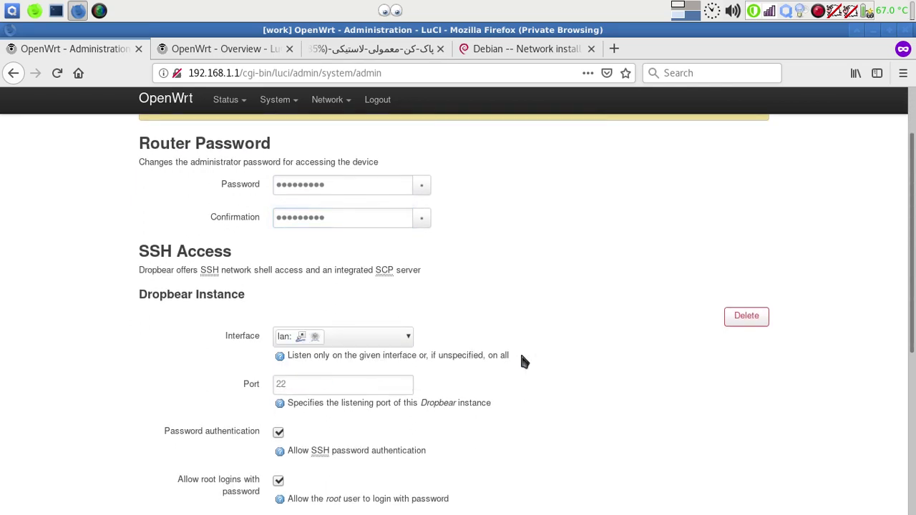
{"action": "scroll", "coordinate": [521, 360], "scroll_direction": "down", "scroll_amount": 6}
{"action": "scroll", "coordinate": [491, 348], "scroll_direction": "up", "scroll_amount": 2}
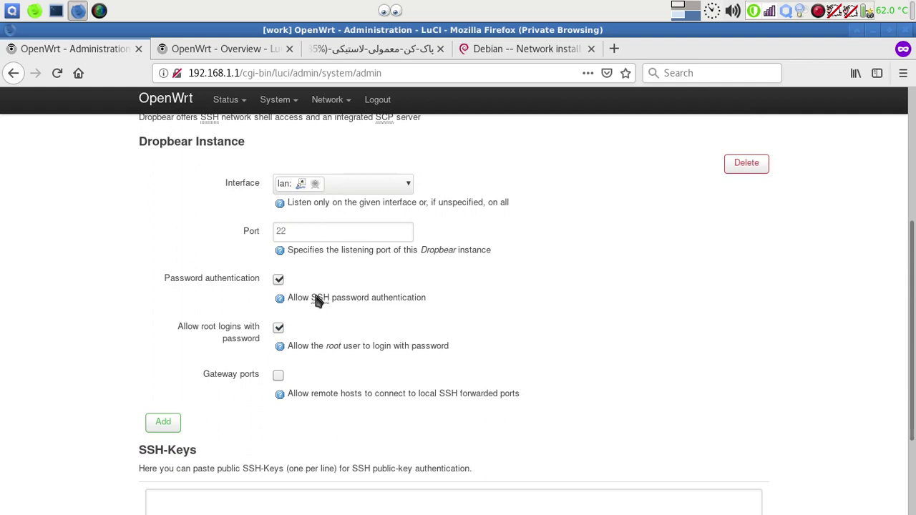
{"action": "scroll", "coordinate": [396, 361], "scroll_direction": "down", "scroll_amount": 3}
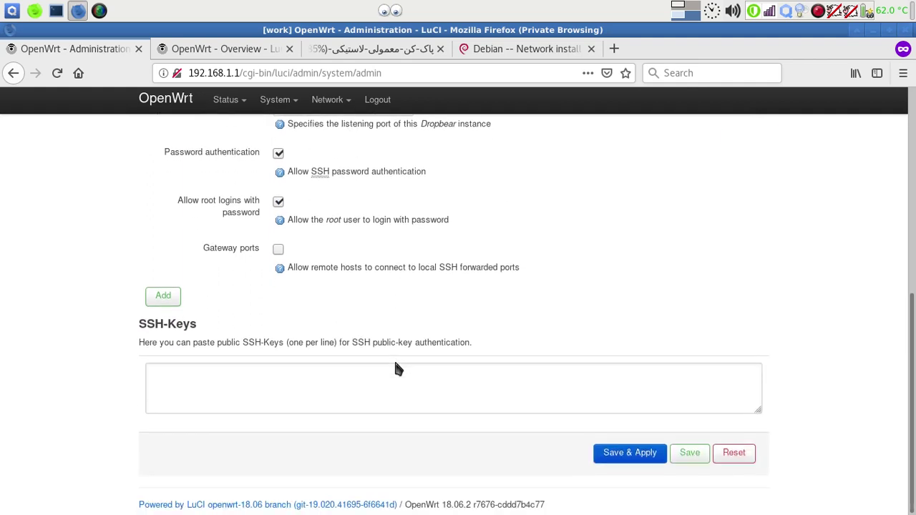
{"action": "left_click", "coordinate": [639, 455]}
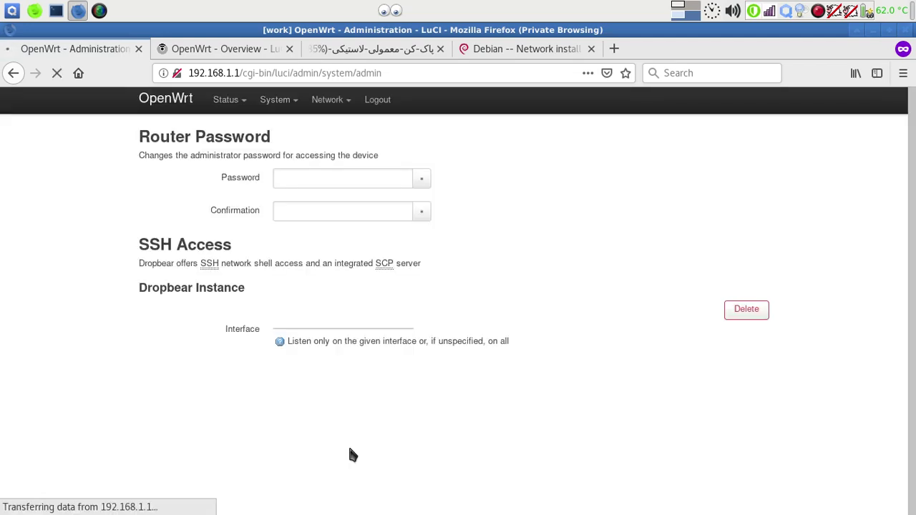
{"action": "scroll", "coordinate": [351, 455], "scroll_direction": "down", "scroll_amount": 5}
{"action": "scroll", "coordinate": [351, 451], "scroll_direction": "up", "scroll_amount": 4}
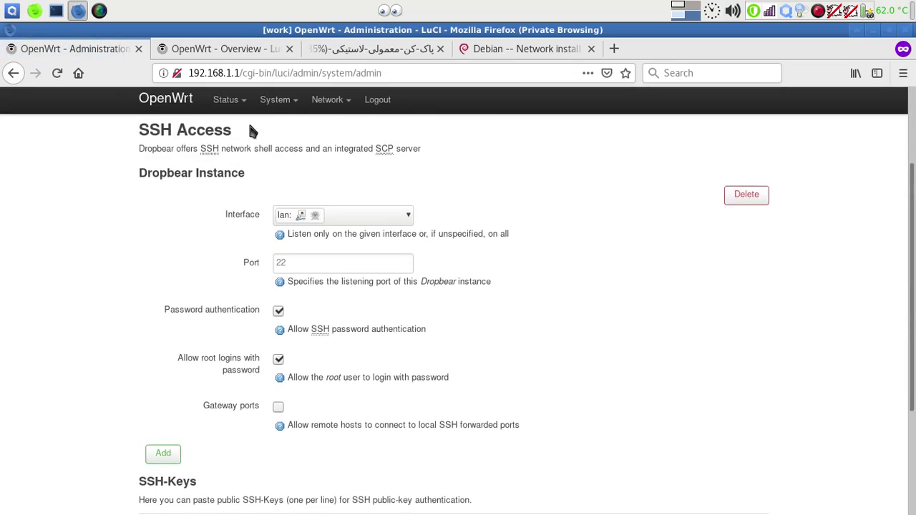
Open the software management page and look through the list of installed packages.
{"action": "mouse_move", "coordinate": [276, 104]}
{"action": "left_click", "coordinate": [289, 159]}
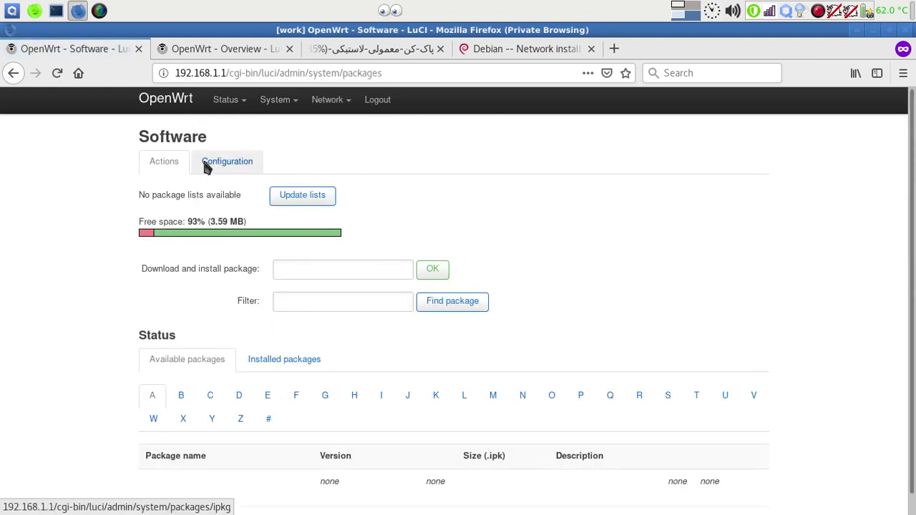
{"action": "scroll", "coordinate": [390, 257], "scroll_direction": "down", "scroll_amount": 1}
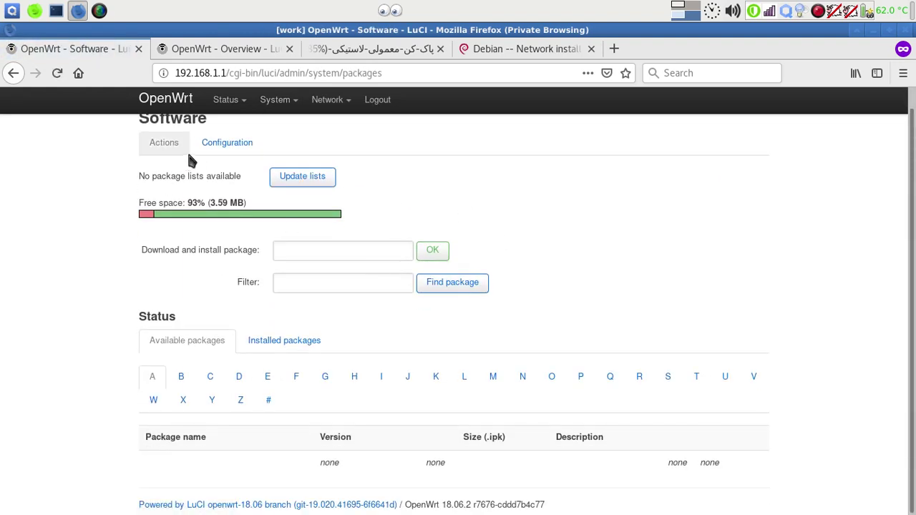
{"action": "left_click", "coordinate": [264, 346]}
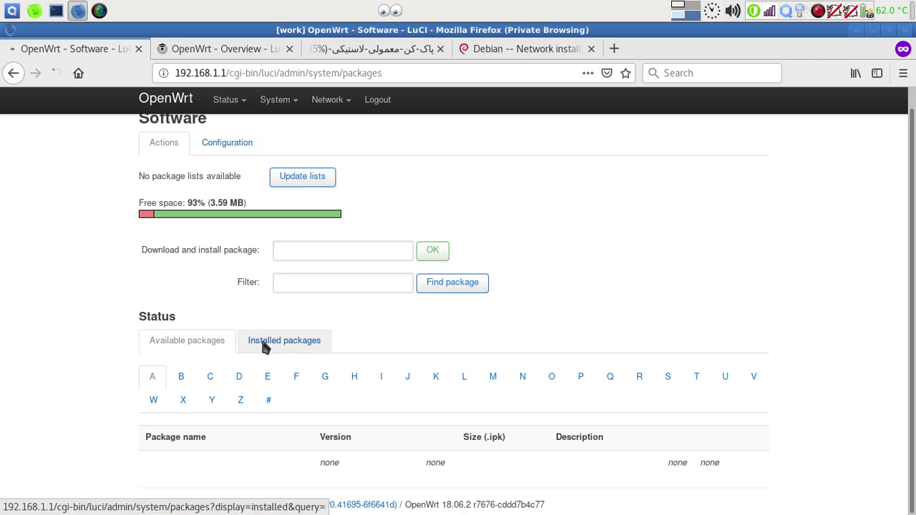
{"action": "scroll", "coordinate": [605, 328], "scroll_direction": "down", "scroll_amount": 10}
{"action": "scroll", "coordinate": [606, 333], "scroll_direction": "down", "scroll_amount": 15}
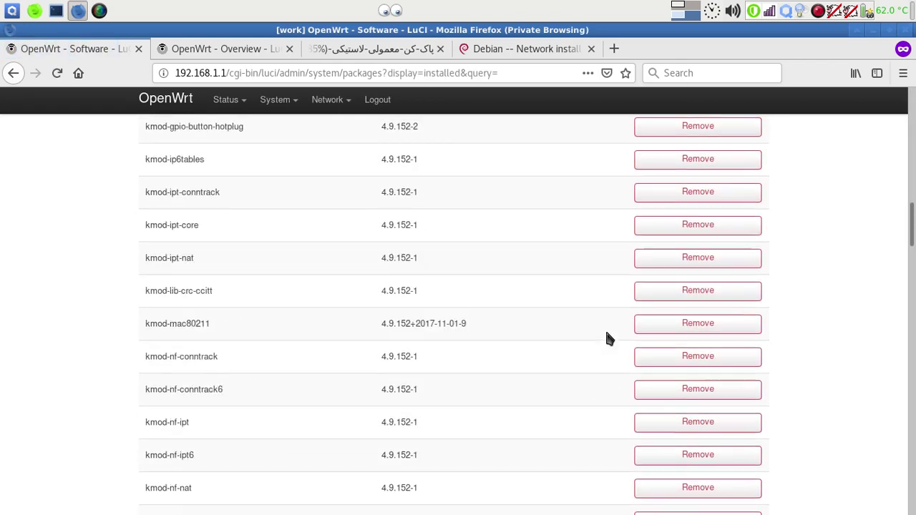
{"action": "scroll", "coordinate": [606, 334], "scroll_direction": "down", "scroll_amount": 8}
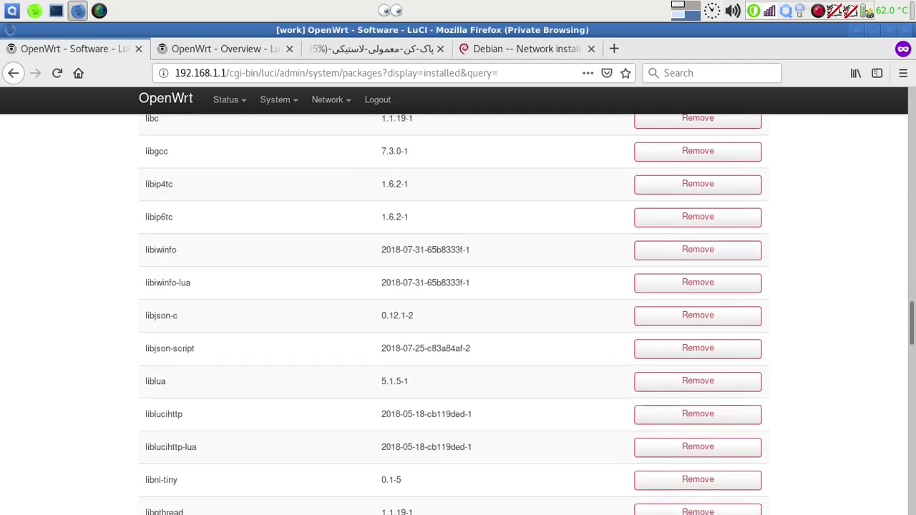
{"action": "left_click_drag", "start_coordinate": [911, 322], "coordinate": [911, 107]}
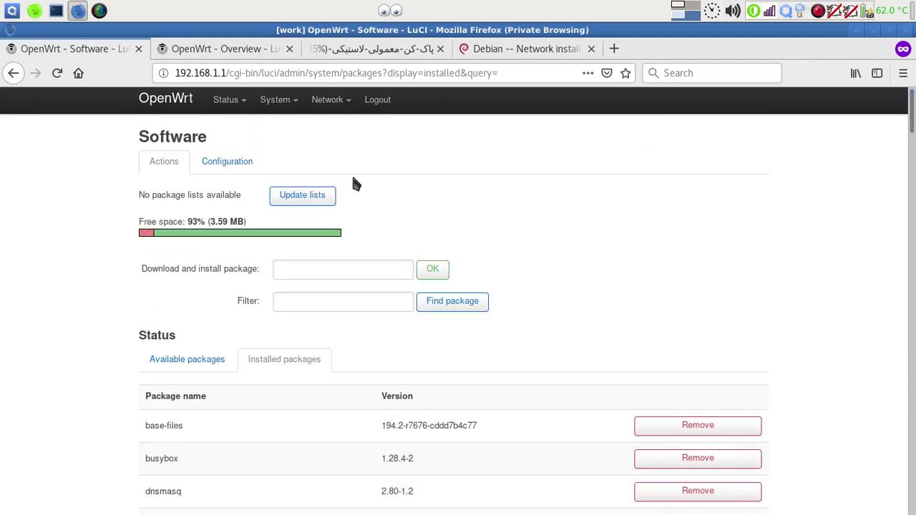
View the available packages list, then examine the opkg configuration and its distribution feeds.
{"action": "left_click", "coordinate": [202, 365]}
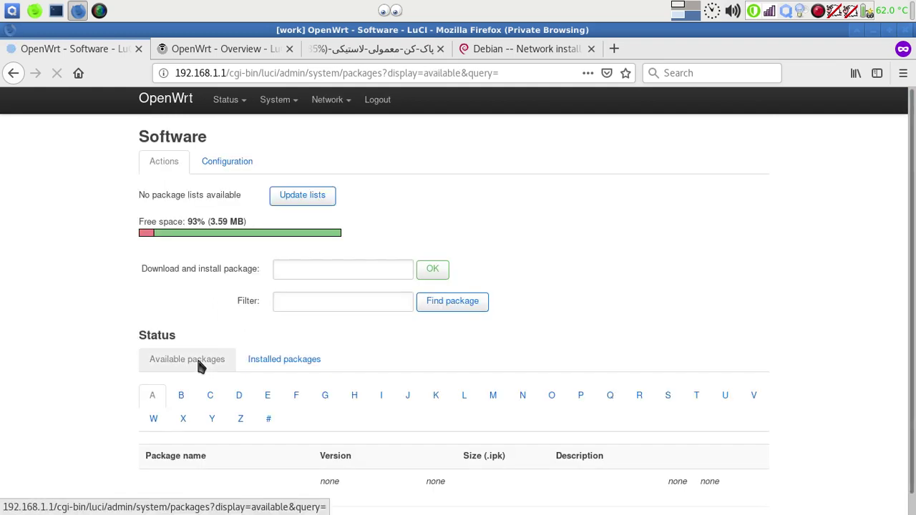
{"action": "scroll", "coordinate": [399, 333], "scroll_direction": "down", "scroll_amount": 1}
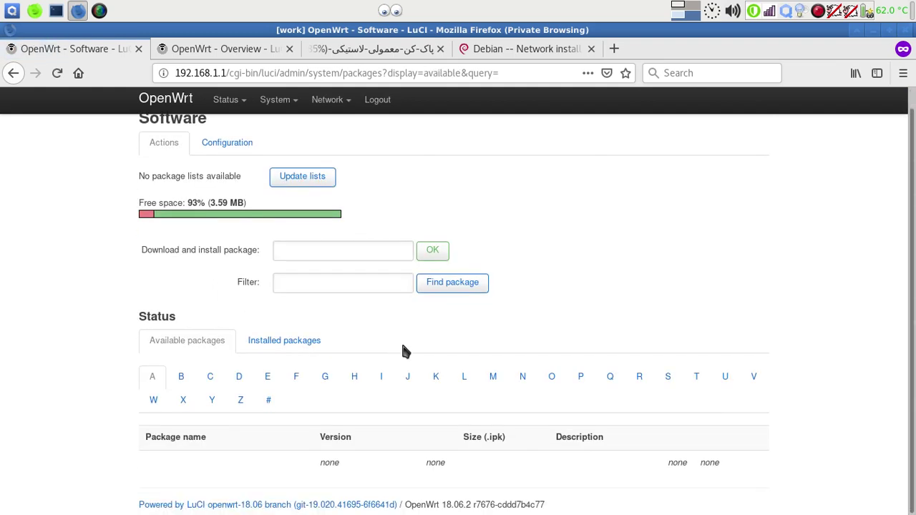
{"action": "left_click", "coordinate": [230, 147]}
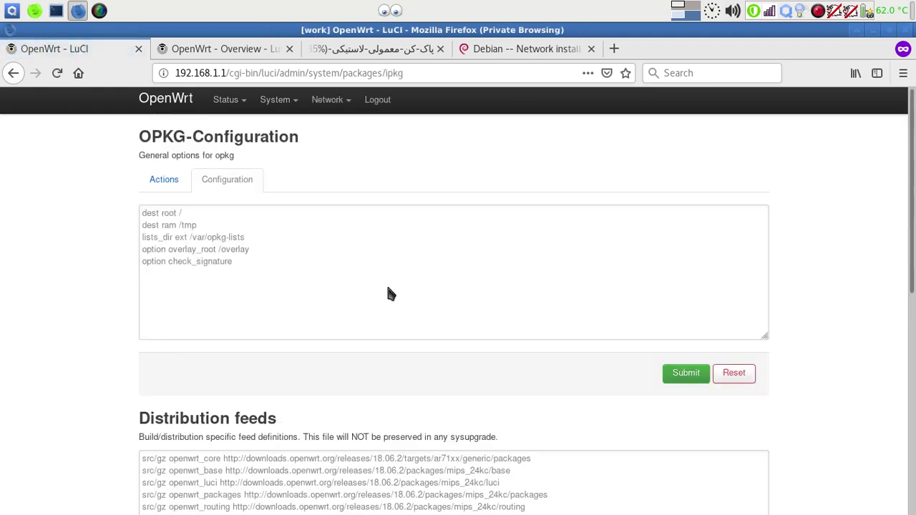
{"action": "scroll", "coordinate": [390, 294], "scroll_direction": "down", "scroll_amount": 5}
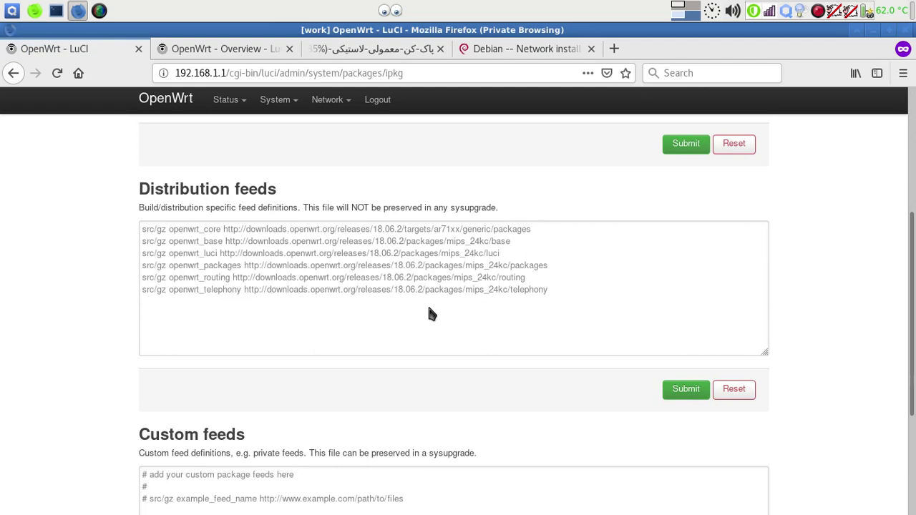
{"action": "scroll", "coordinate": [429, 313], "scroll_direction": "up", "scroll_amount": 3}
Look through the startup initscripts and the local startup commands, then view the scheduled tasks page.
{"action": "mouse_move", "coordinate": [279, 104]}
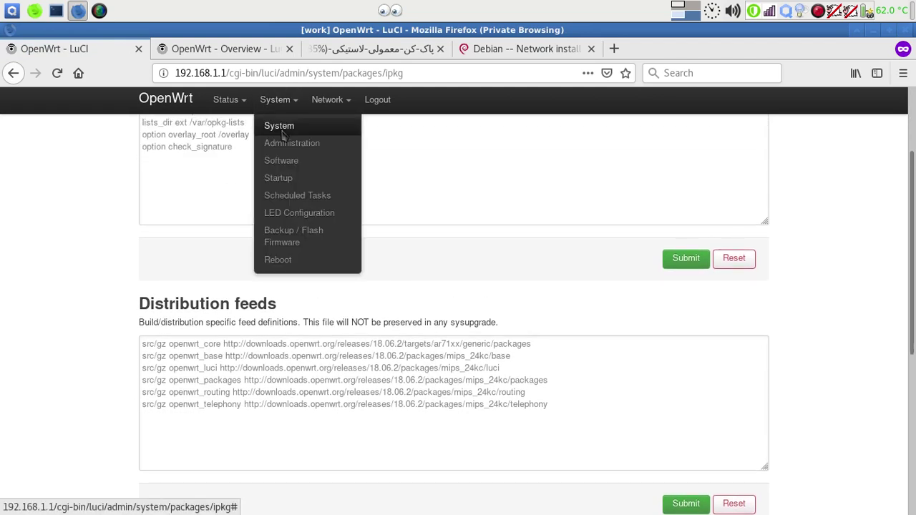
{"action": "left_click", "coordinate": [292, 183]}
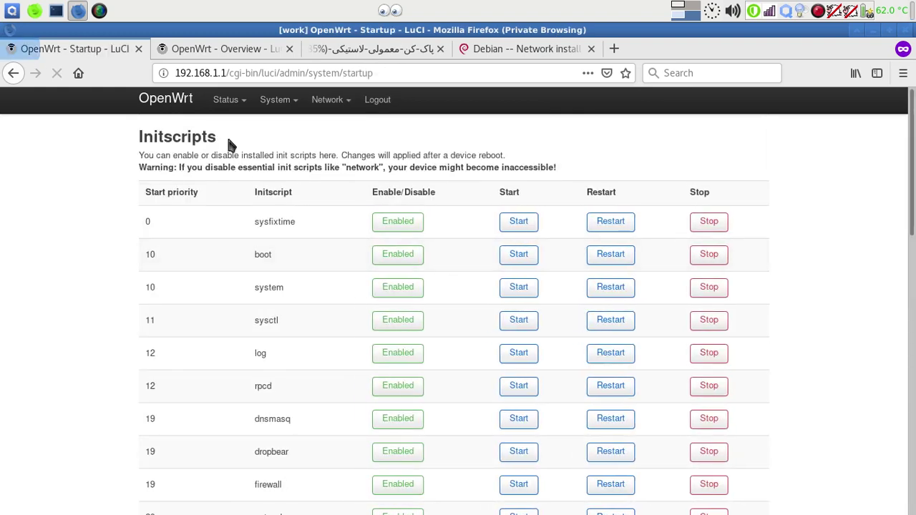
{"action": "mouse_move", "coordinate": [271, 113]}
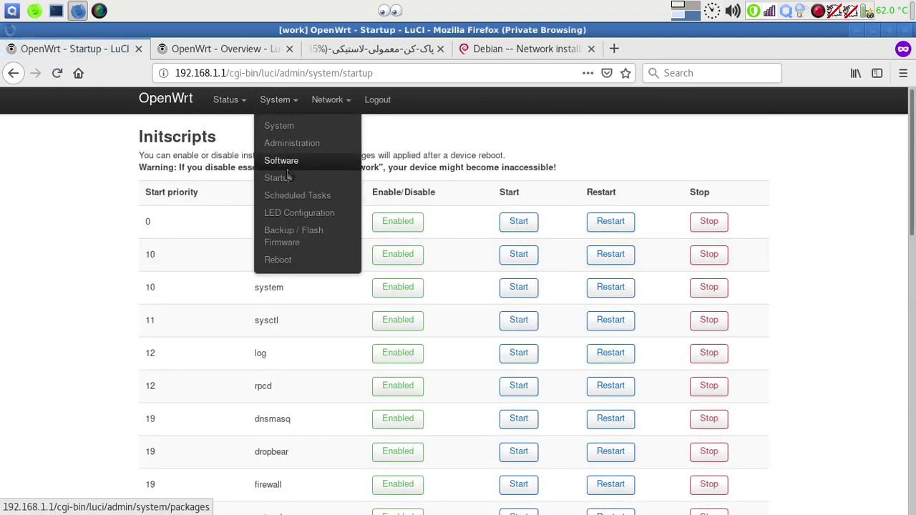
{"action": "scroll", "coordinate": [301, 283], "scroll_direction": "down", "scroll_amount": 1}
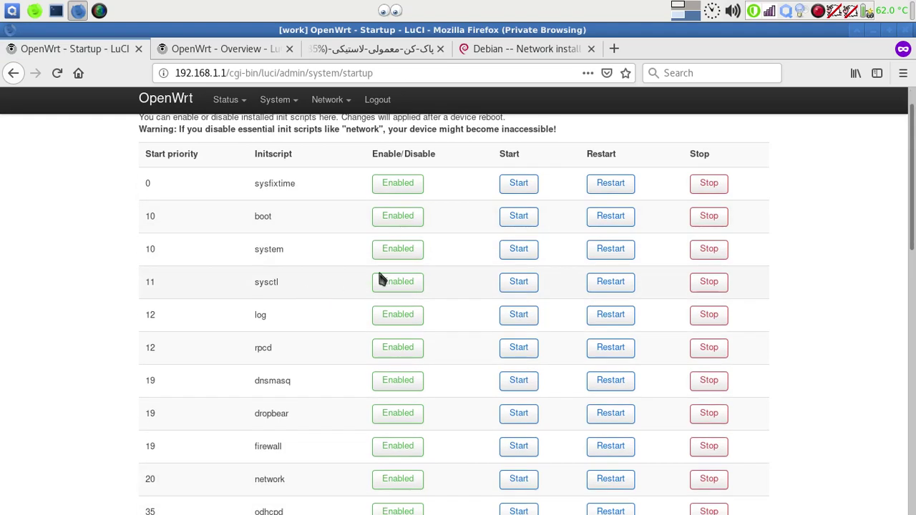
{"action": "scroll", "coordinate": [493, 252], "scroll_direction": "down", "scroll_amount": 12}
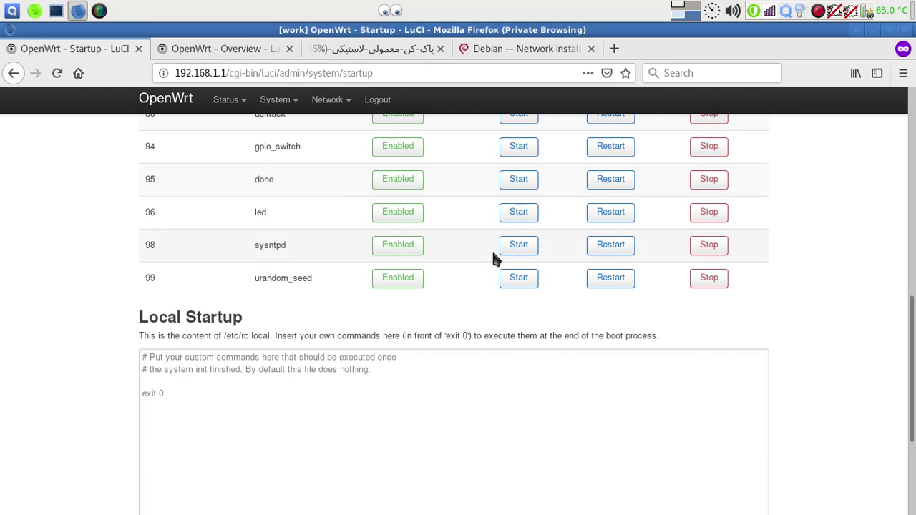
{"action": "scroll", "coordinate": [493, 255], "scroll_direction": "up", "scroll_amount": 1}
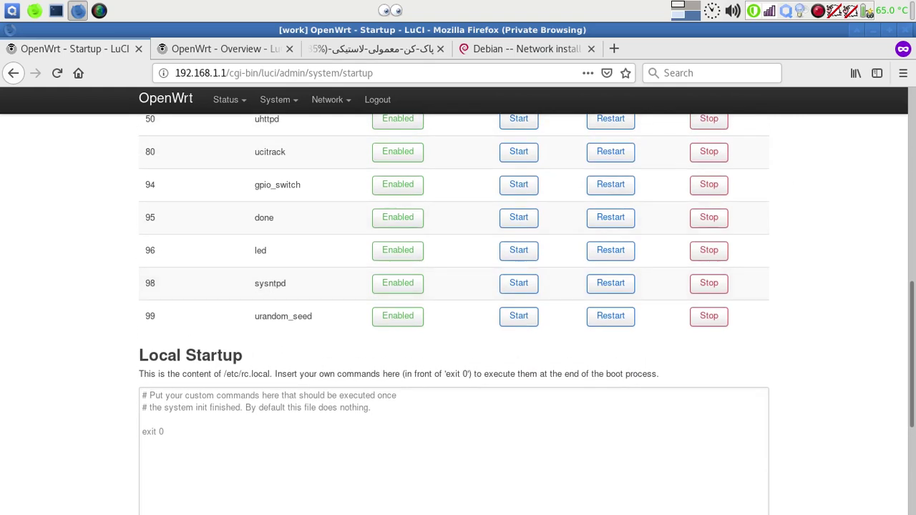
{"action": "left_click_drag", "start_coordinate": [911, 394], "coordinate": [906, 203]}
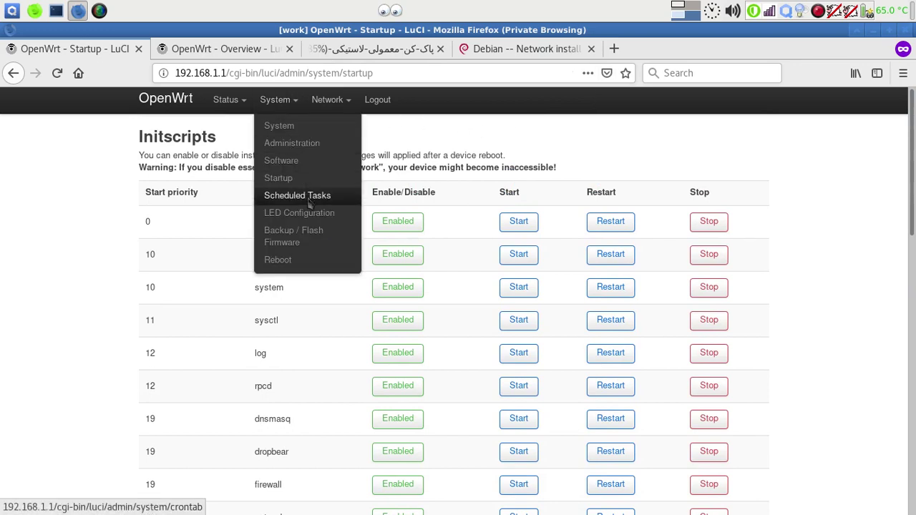
{"action": "left_click", "coordinate": [304, 200]}
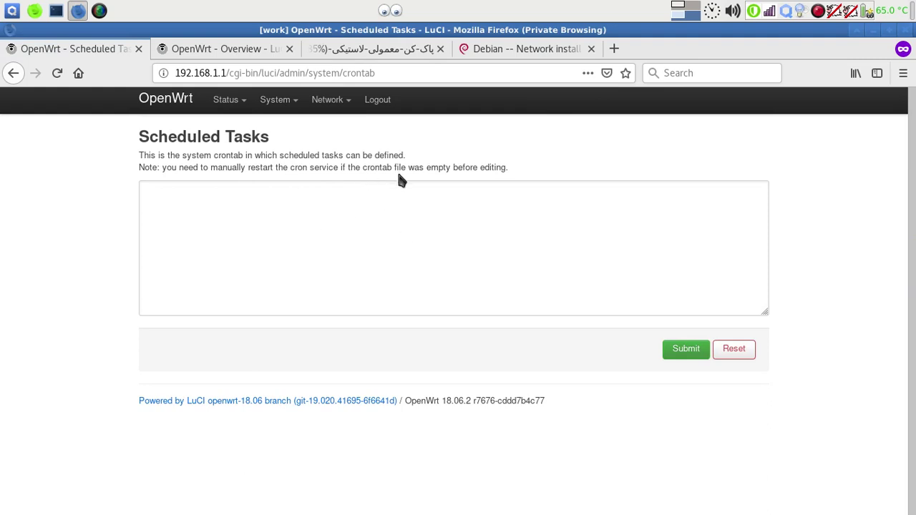
Add a new entry on the LED Configuration page and look through its LED name and trigger options.
{"action": "mouse_move", "coordinate": [279, 100]}
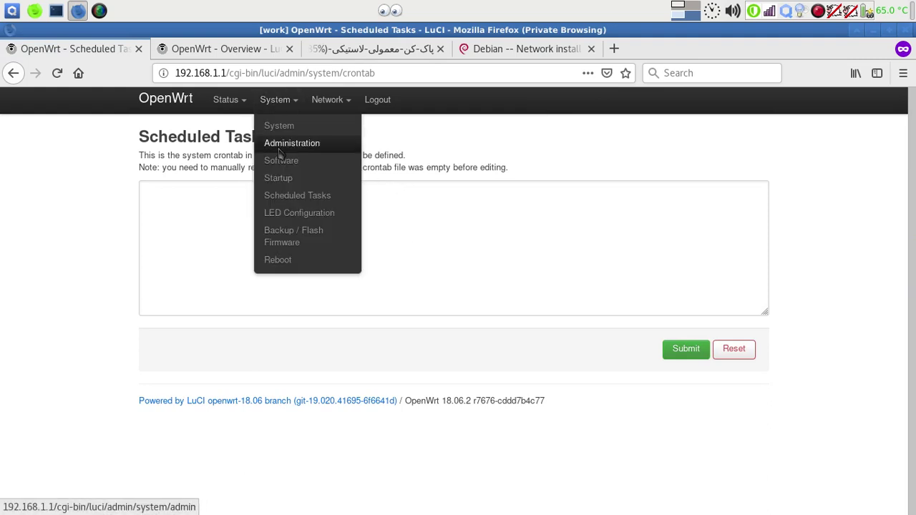
{"action": "left_click", "coordinate": [315, 215]}
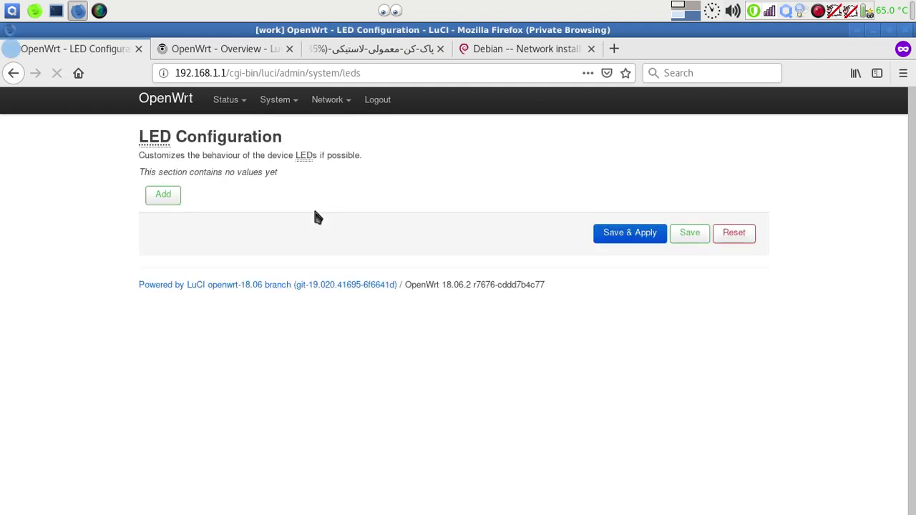
{"action": "left_click", "coordinate": [150, 197]}
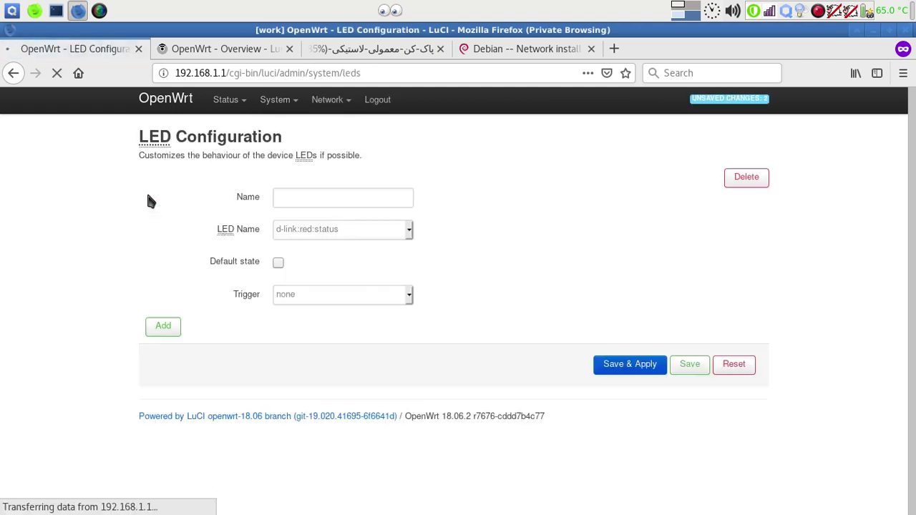
{"action": "left_click", "coordinate": [346, 229]}
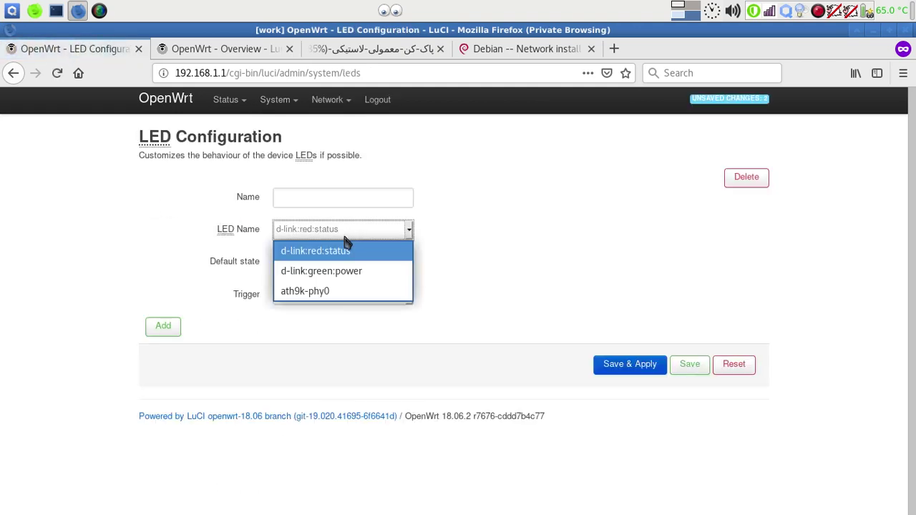
{"action": "left_click", "coordinate": [540, 262]}
{"action": "left_click", "coordinate": [307, 294]}
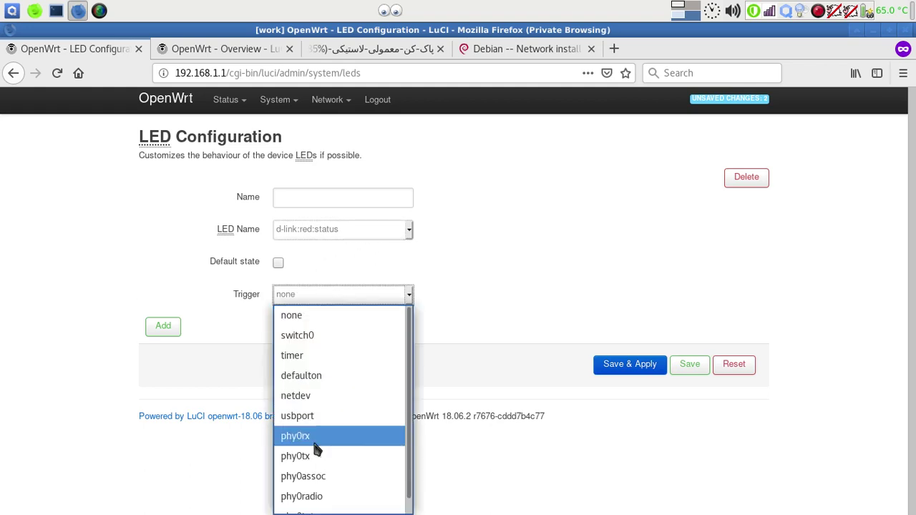
{"action": "scroll", "coordinate": [401, 422], "scroll_direction": "down", "scroll_amount": 1}
{"action": "left_click", "coordinate": [538, 293]}
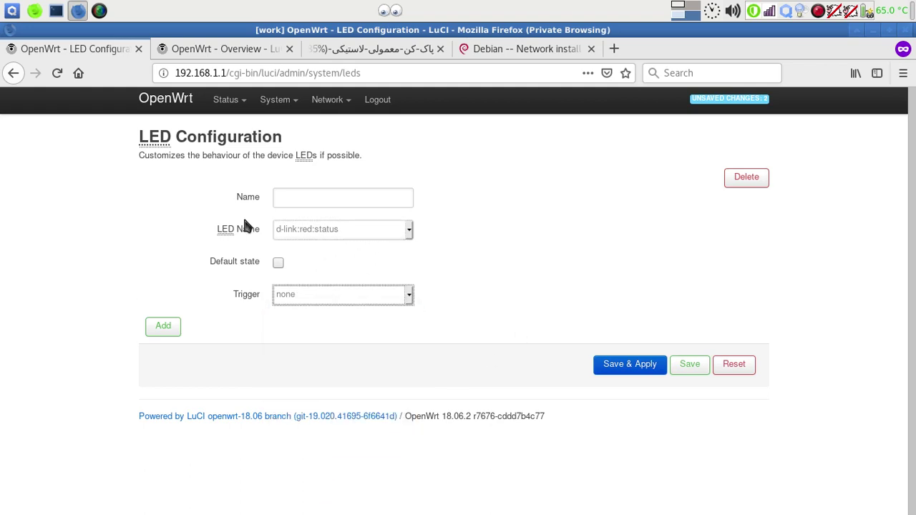
Review the backup, restore and firmware flashing options, then view the backup file list configuration.
{"action": "mouse_move", "coordinate": [276, 105]}
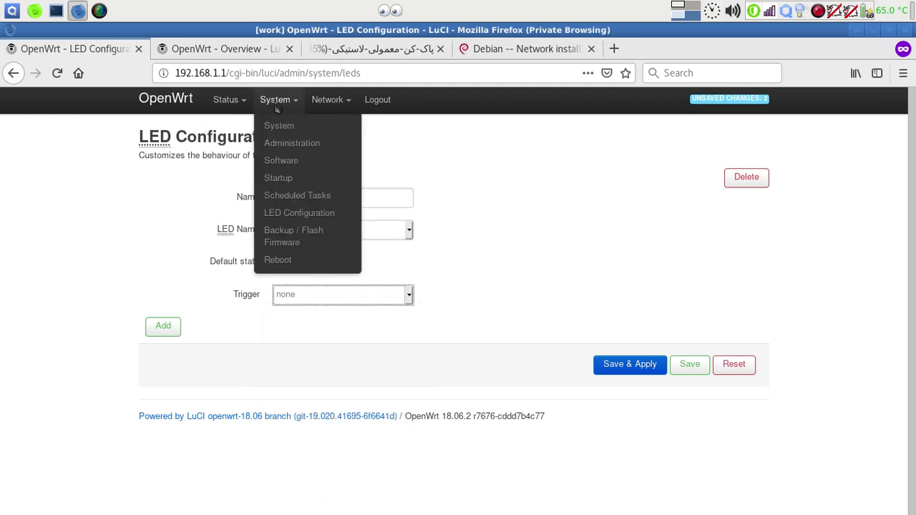
{"action": "left_click", "coordinate": [299, 243]}
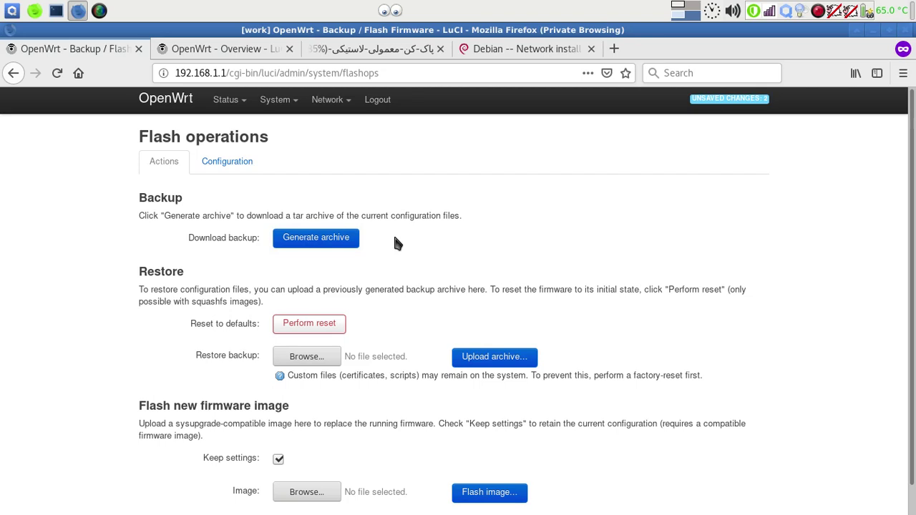
{"action": "scroll", "coordinate": [397, 244], "scroll_direction": "down", "scroll_amount": 1}
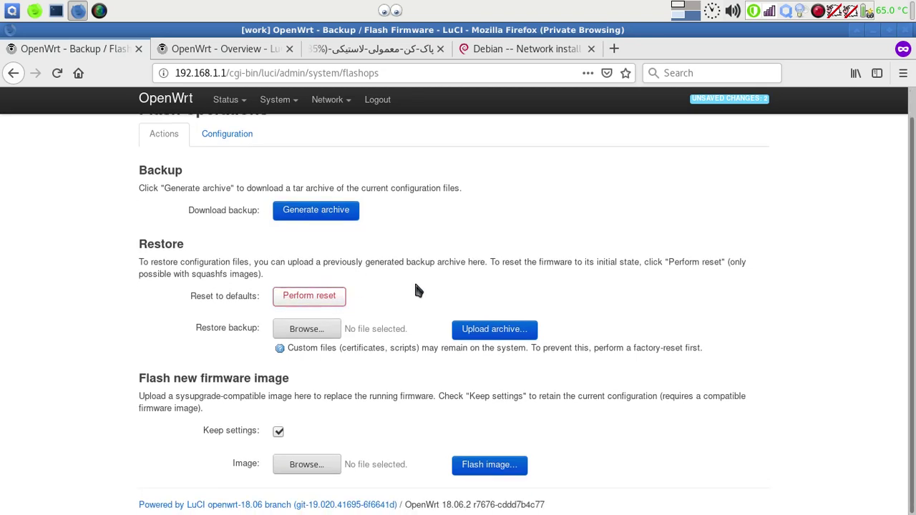
{"action": "scroll", "coordinate": [412, 287], "scroll_direction": "up", "scroll_amount": 1}
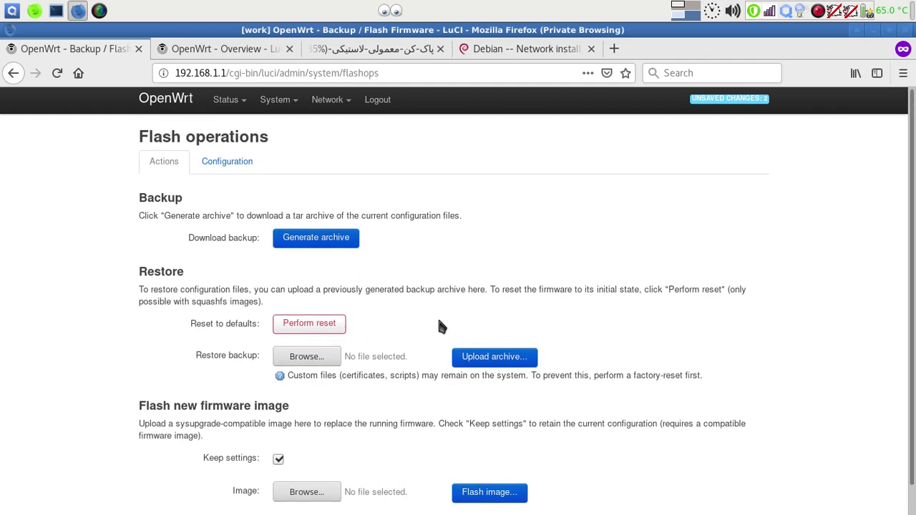
{"action": "scroll", "coordinate": [438, 327], "scroll_direction": "down", "scroll_amount": 1}
{"action": "scroll", "coordinate": [241, 204], "scroll_direction": "up", "scroll_amount": 1}
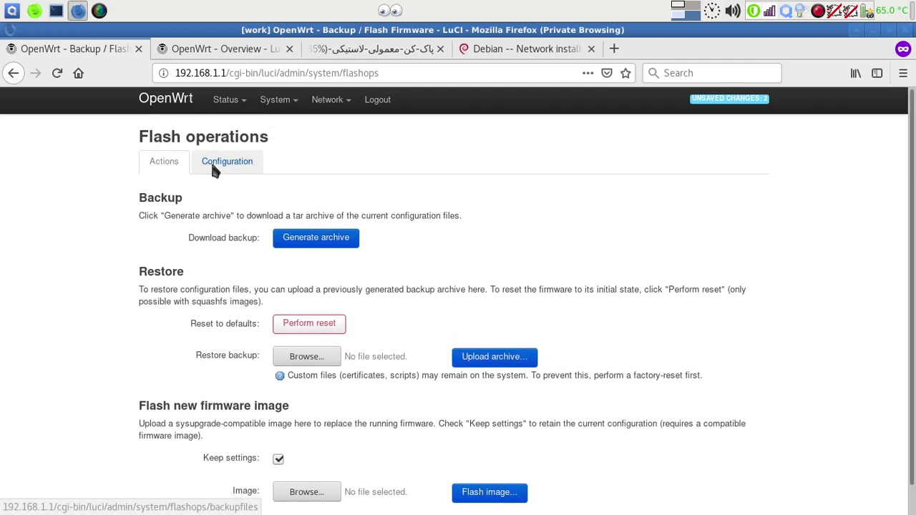
{"action": "left_click", "coordinate": [215, 166]}
Open the LAN interface for editing and set its IPv4 gateway to 192.168.1.253.
{"action": "mouse_move", "coordinate": [286, 99]}
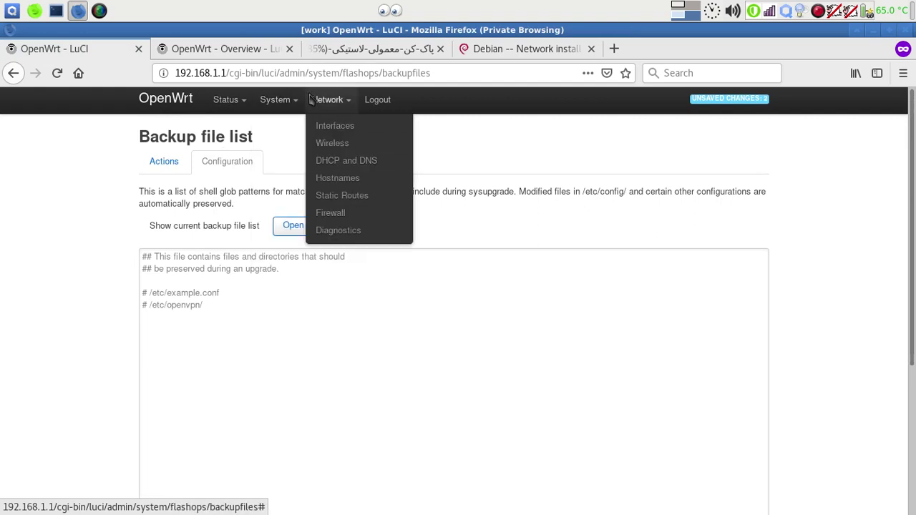
{"action": "left_click", "coordinate": [327, 123]}
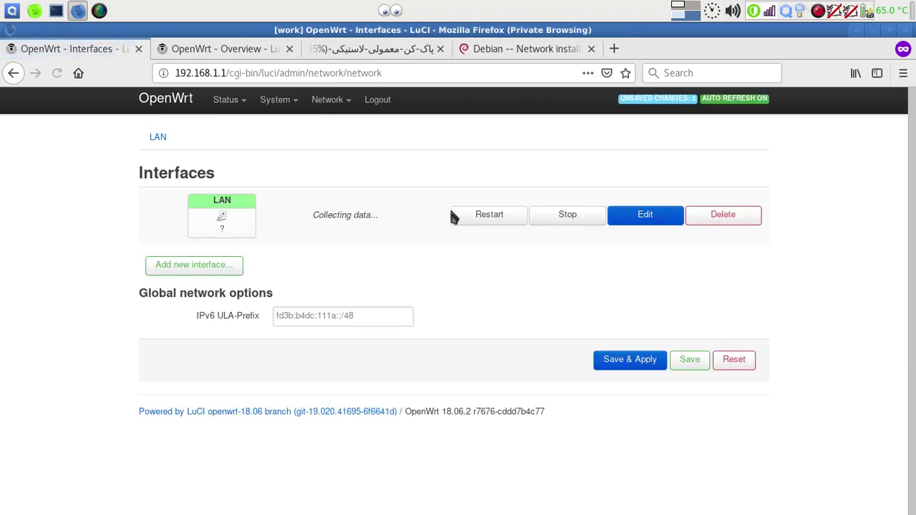
{"action": "left_click", "coordinate": [656, 241]}
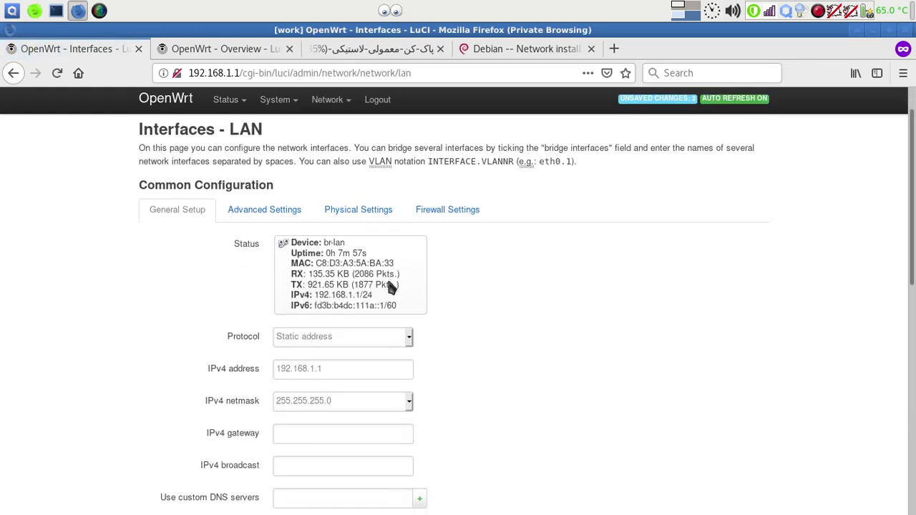
{"action": "scroll", "coordinate": [389, 283], "scroll_direction": "down", "scroll_amount": 2}
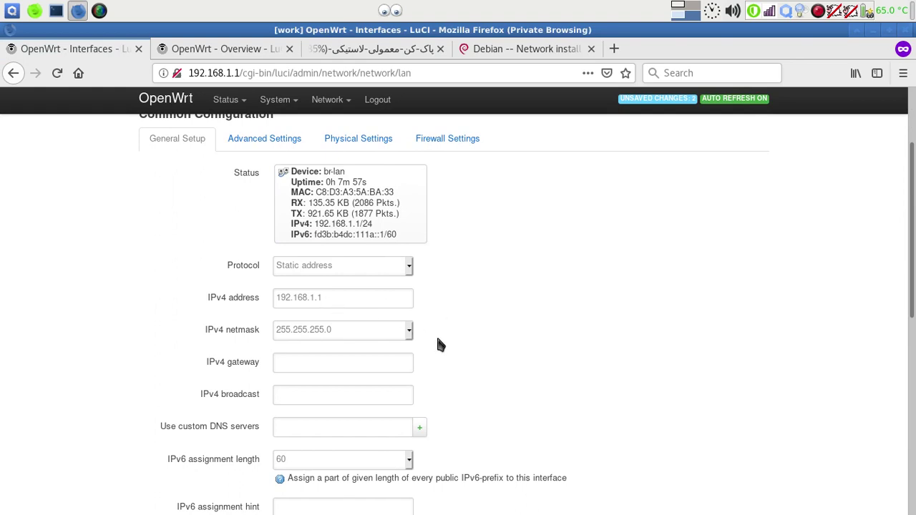
{"action": "scroll", "coordinate": [438, 345], "scroll_direction": "down", "scroll_amount": 1}
{"action": "left_click", "coordinate": [309, 323]}
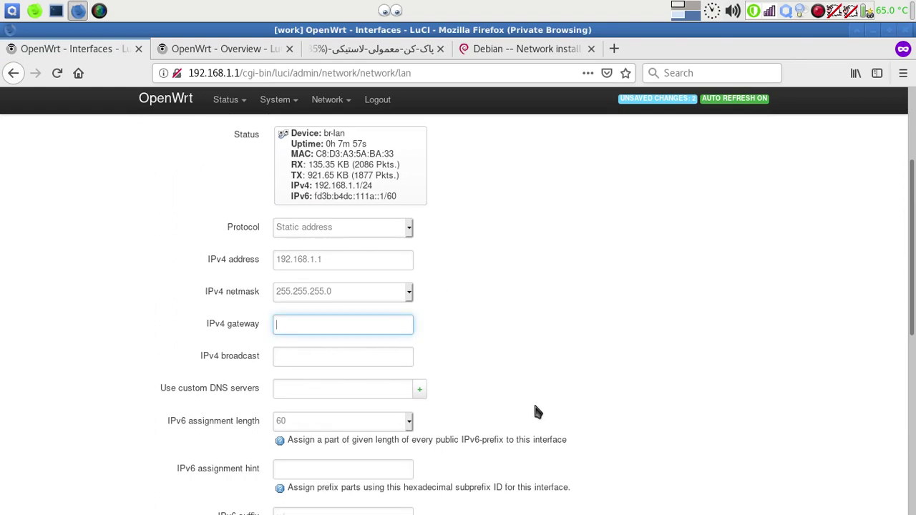
{"action": "type", "text": "192.168"}
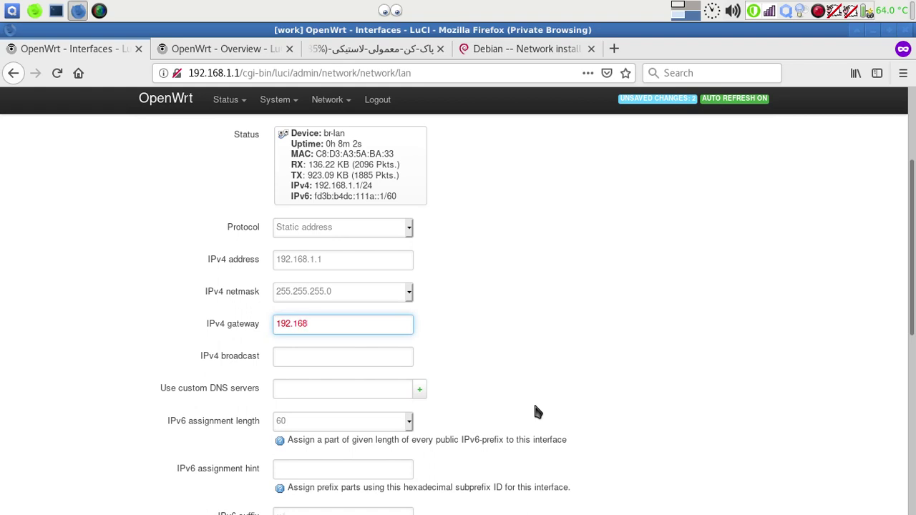
{"action": "type", "text": ".1.253"}
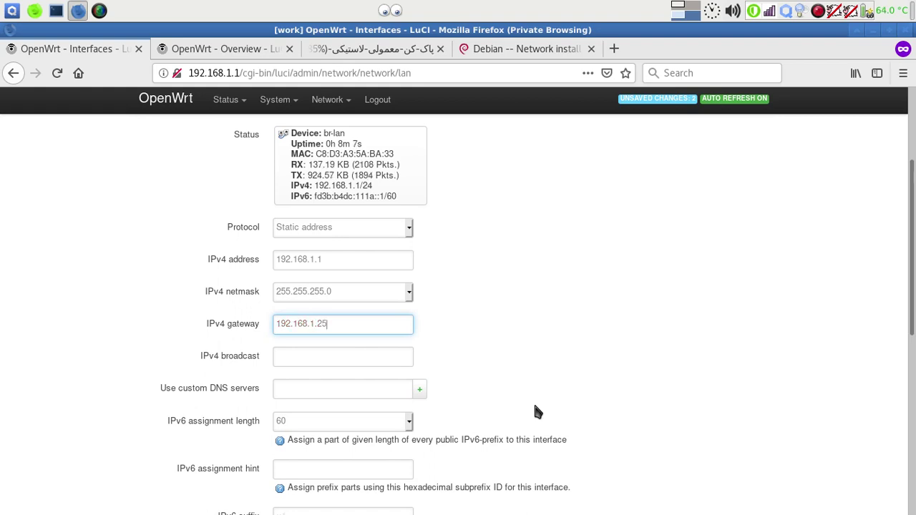
Copy the gateway address 192.168.1.253 into the custom DNS server field, then save and apply the LAN settings.
{"action": "key", "text": "Tab"}
{"action": "key", "text": "shift+Tab"}
{"action": "key", "text": "ctrl+c"}
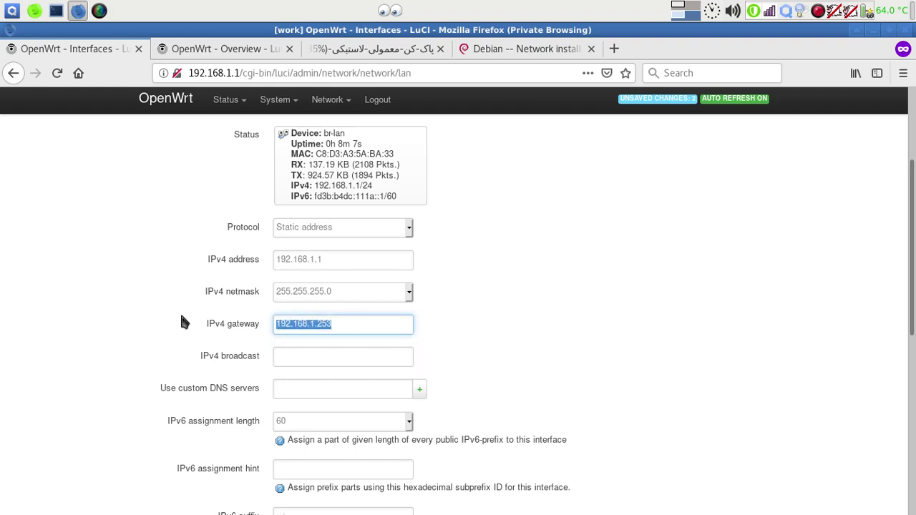
{"action": "left_click", "coordinate": [321, 389]}
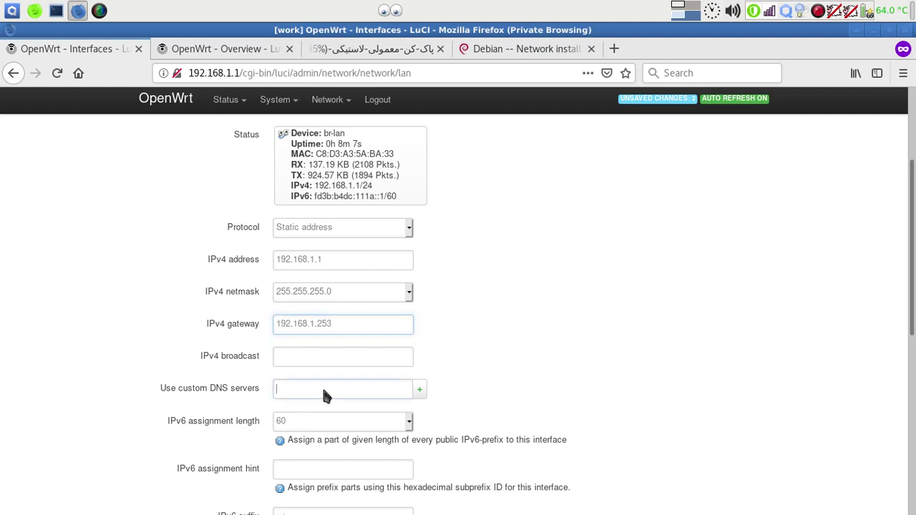
{"action": "key", "text": "ctrl+v"}
{"action": "scroll", "coordinate": [477, 381], "scroll_direction": "down", "scroll_amount": 6}
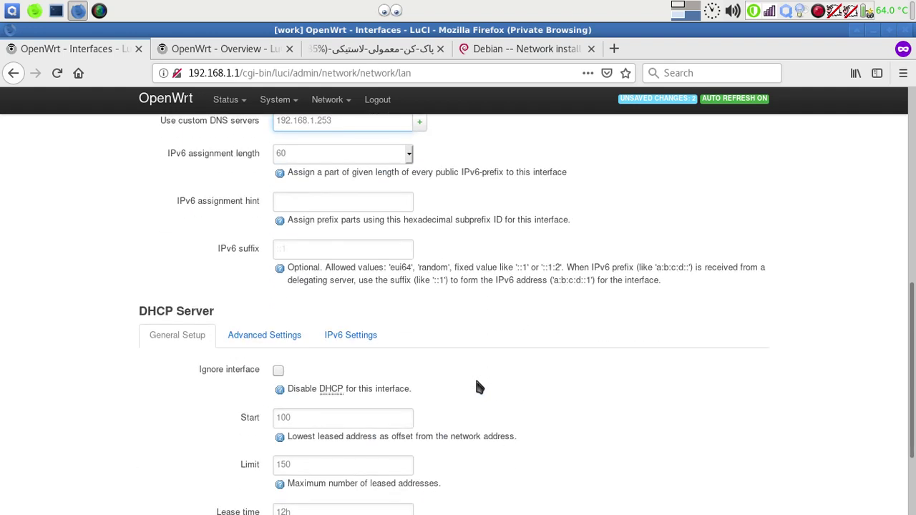
{"action": "scroll", "coordinate": [476, 301], "scroll_direction": "down", "scroll_amount": 3}
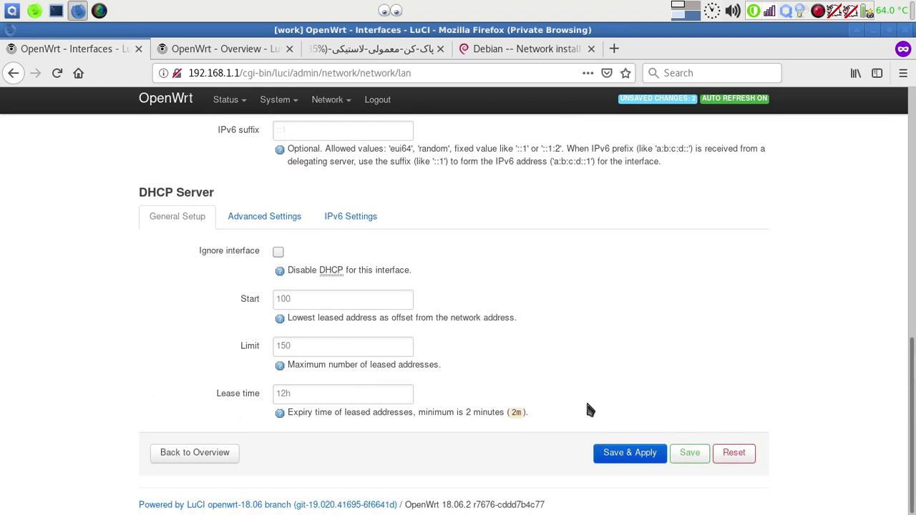
{"action": "left_click", "coordinate": [629, 459]}
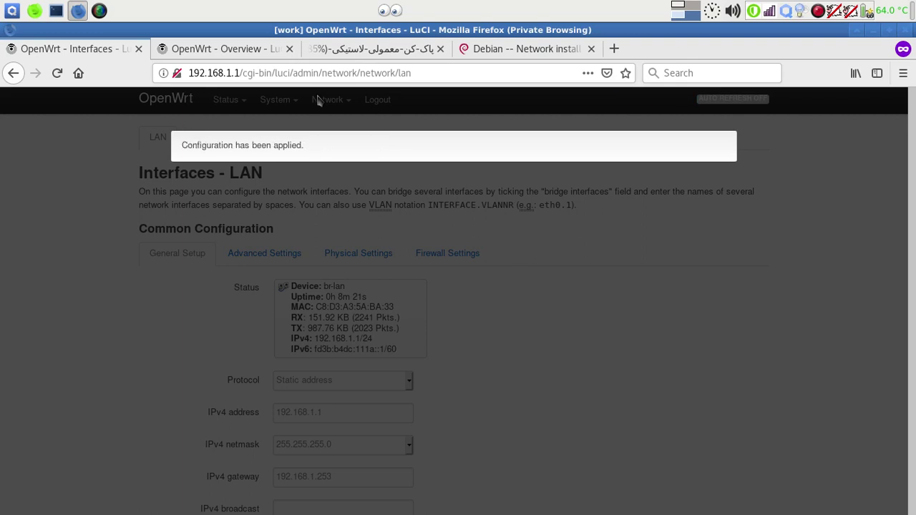
Look through the DHCP and DNS settings for resolv and hosts files, TFTP and advanced options, then open the status overview.
{"action": "mouse_move", "coordinate": [320, 100]}
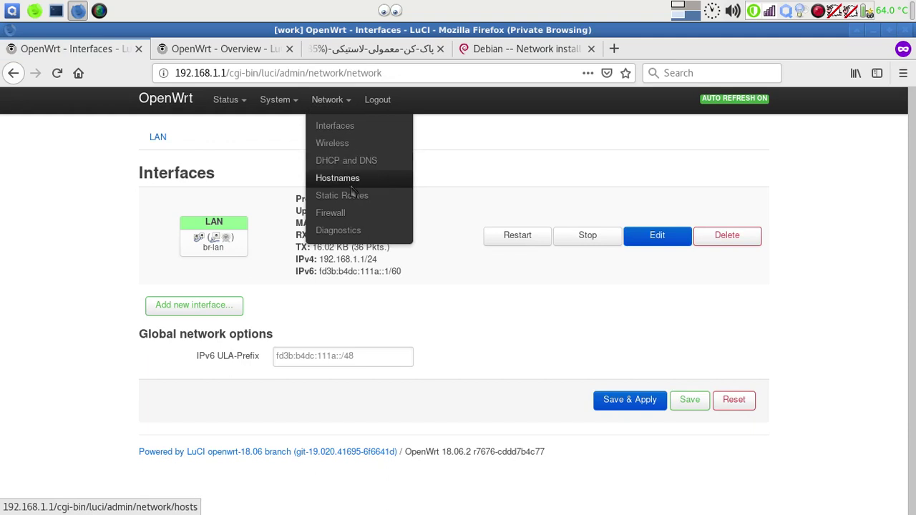
{"action": "left_click", "coordinate": [351, 161]}
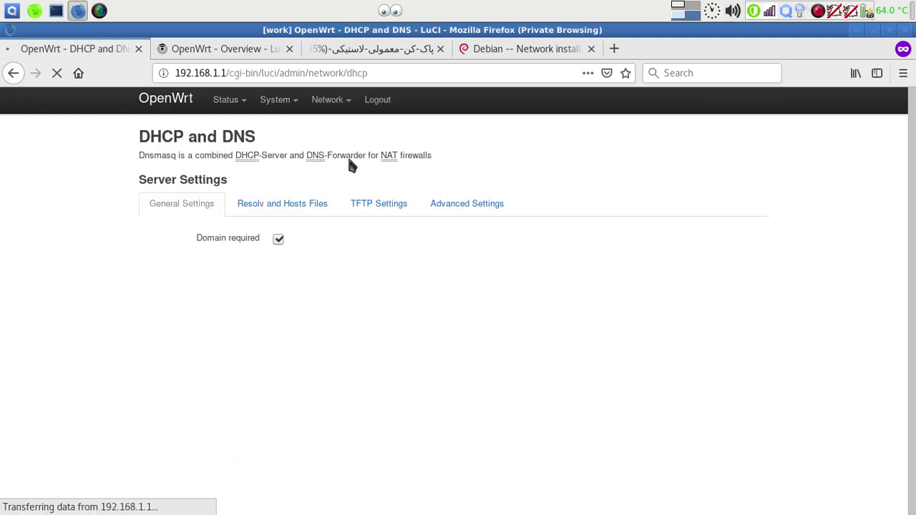
{"action": "left_click", "coordinate": [301, 215]}
{"action": "left_click", "coordinate": [387, 214]}
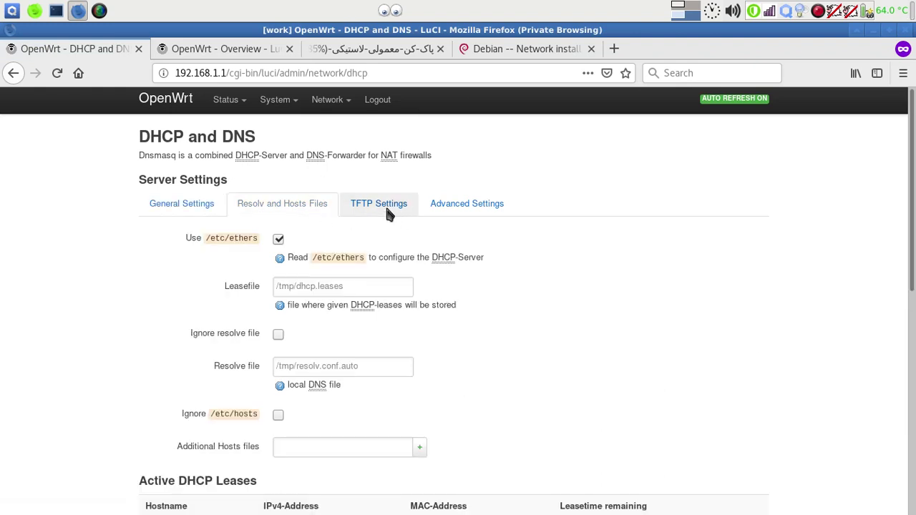
{"action": "left_click", "coordinate": [490, 205]}
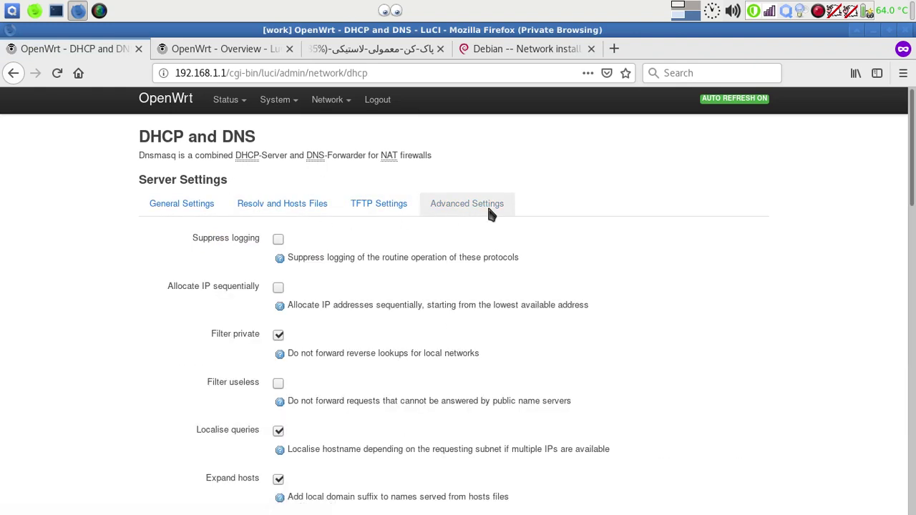
{"action": "mouse_move", "coordinate": [327, 99]}
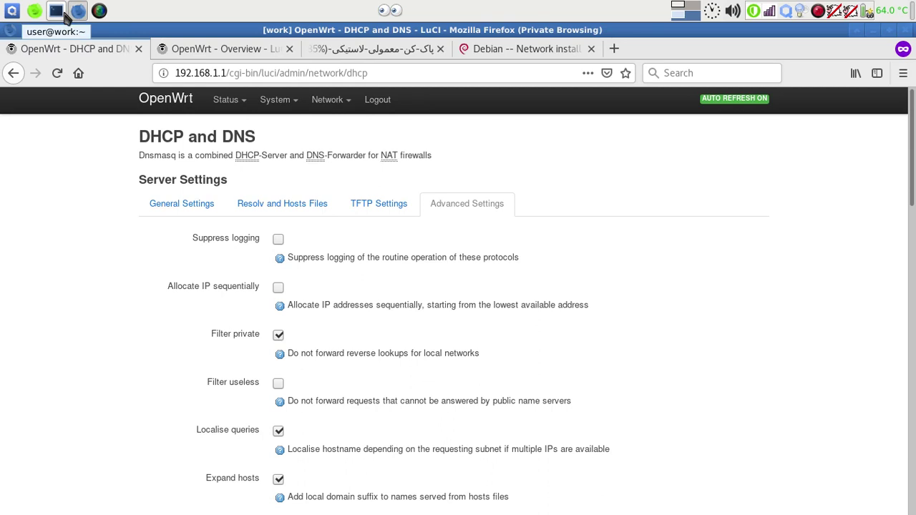
{"action": "mouse_move", "coordinate": [228, 100]}
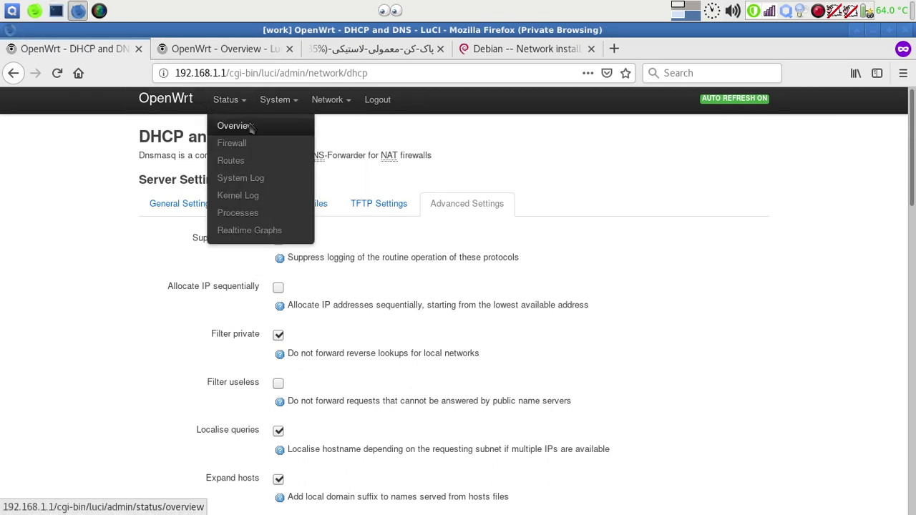
{"action": "left_click", "coordinate": [250, 127]}
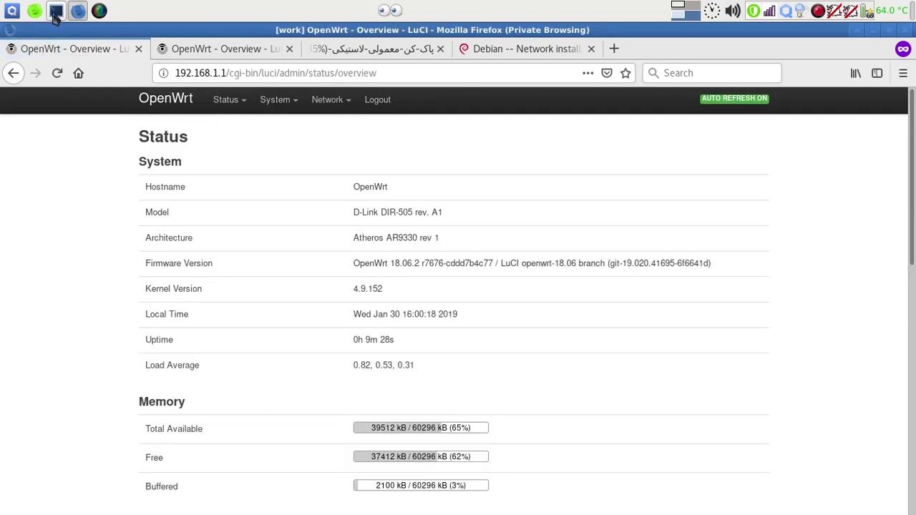
Switch to the terminal, clear it and open .ssh/known_hosts in vim.
{"action": "left_click", "coordinate": [56, 11]}
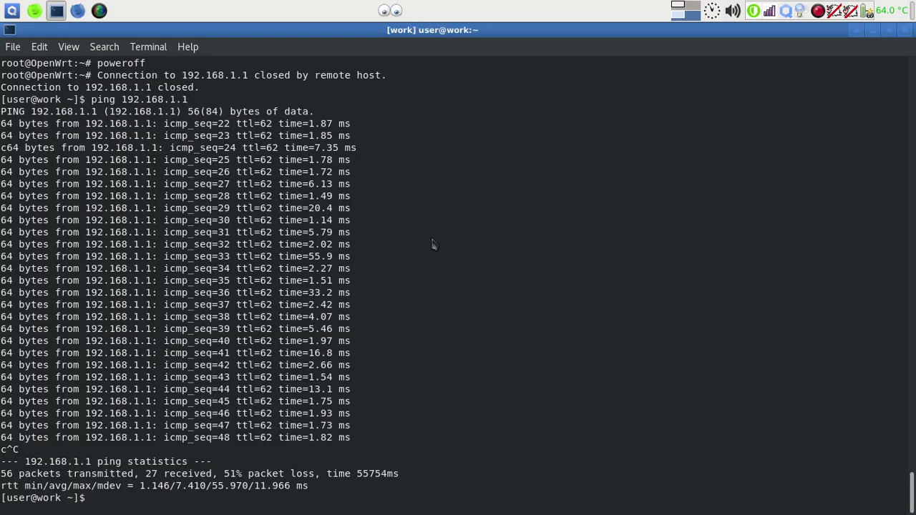
{"action": "type", "text": "clear"}
{"action": "key", "text": "Return"}
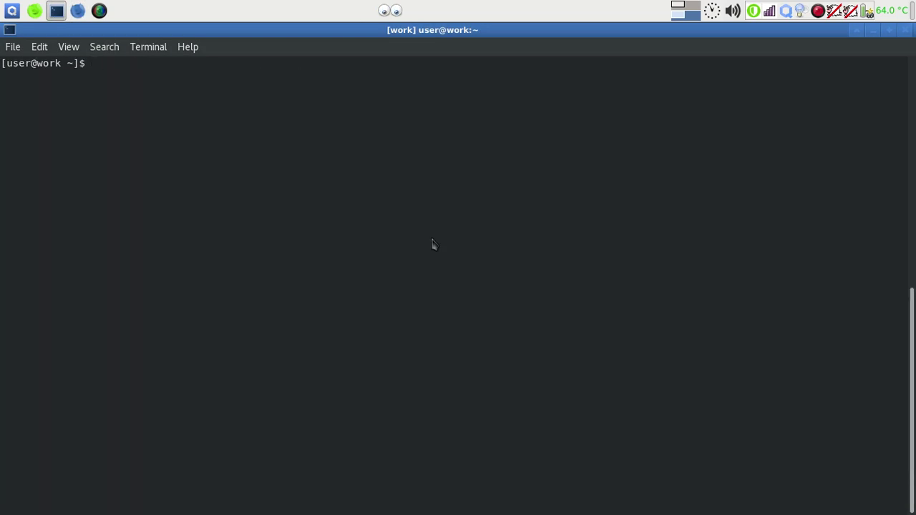
{"action": "type", "text": "vim .ssh/known_hosts"}
{"action": "key", "text": "Return"}
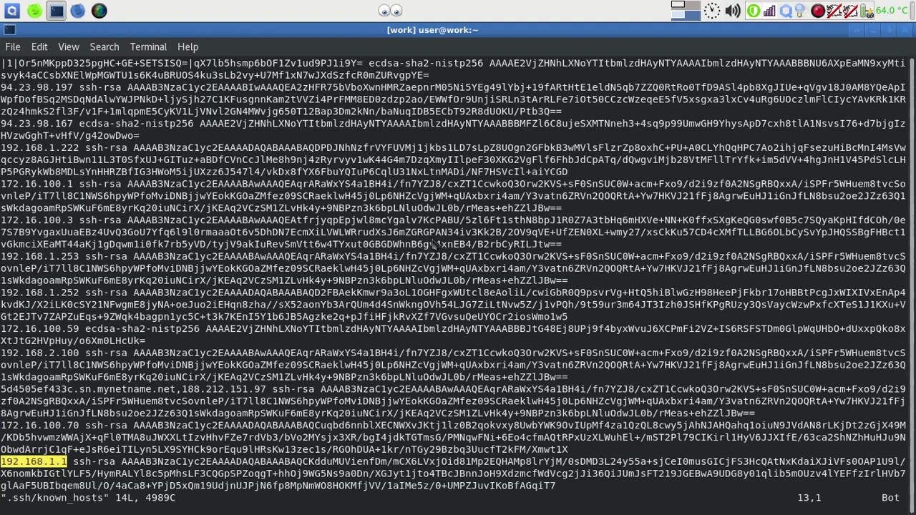
Delete the 192.168.1.1 entry from known_hosts, save and quit vim, and clear the terminal.
{"action": "key", "text": "d"}
{"action": "key", "text": "d"}
{"action": "type", "text": ":wq"}
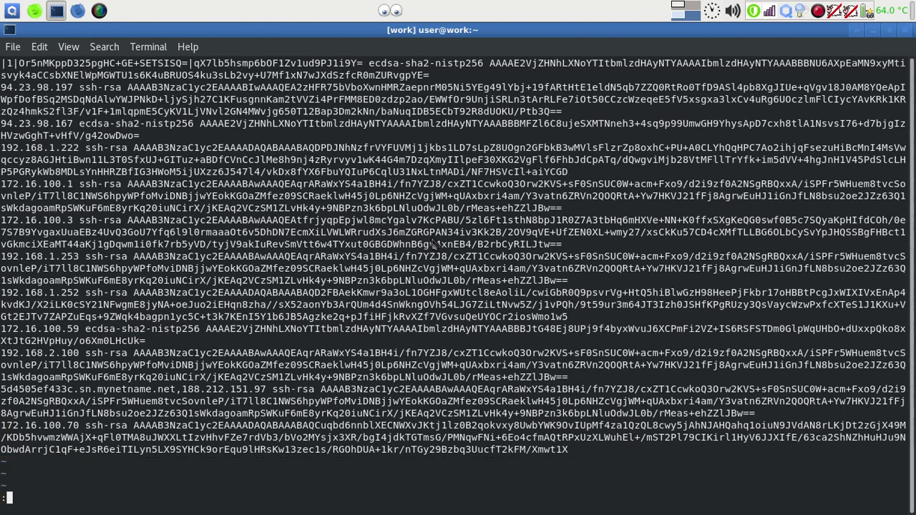
{"action": "key", "text": "Return"}
{"action": "type", "text": "clear"}
{"action": "key", "text": "Return"}
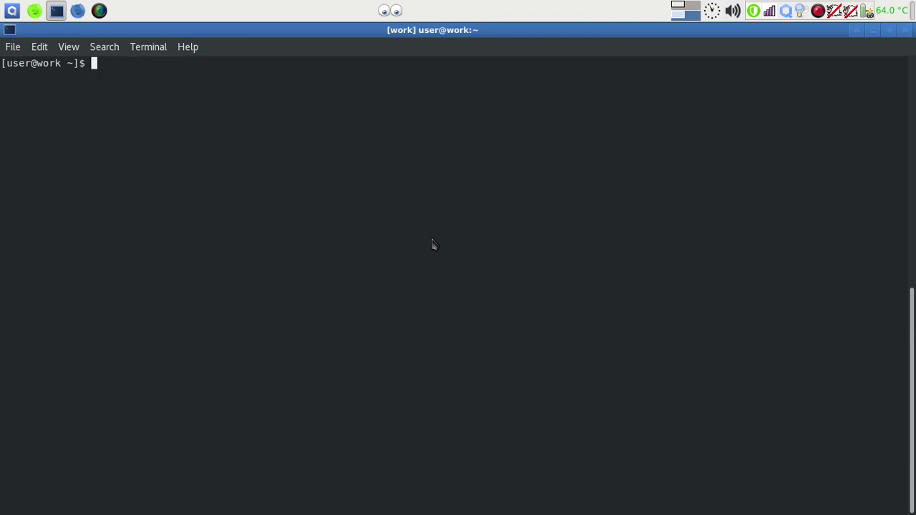
{"action": "type", "text": "ssh root@192.168"}
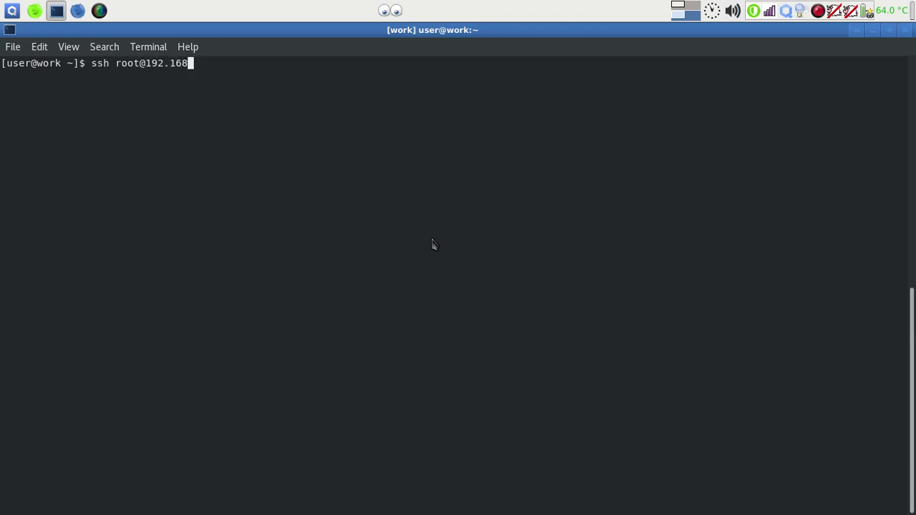
{"action": "type", "text": ".1.1"}
{"action": "key", "text": "Return"}
{"action": "type", "text": "yes"}
{"action": "key", "text": "Return"}
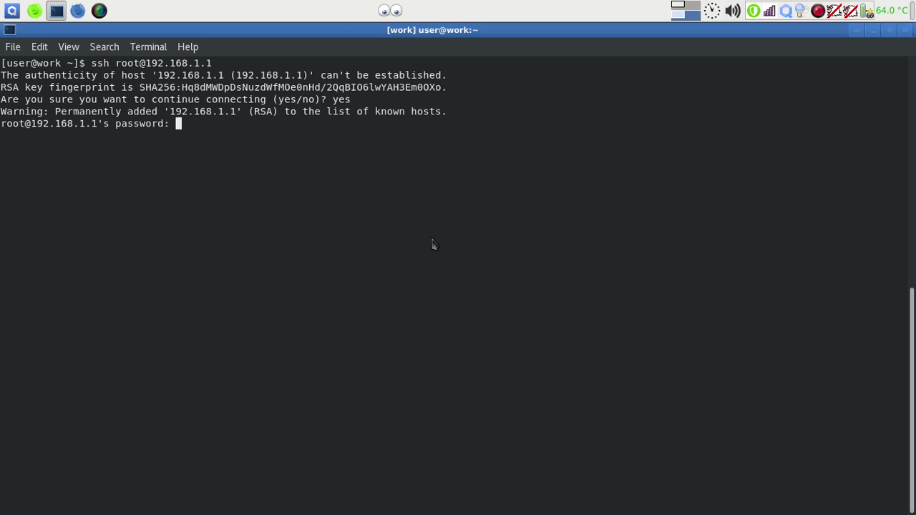
{"action": "key", "text": "Return"}
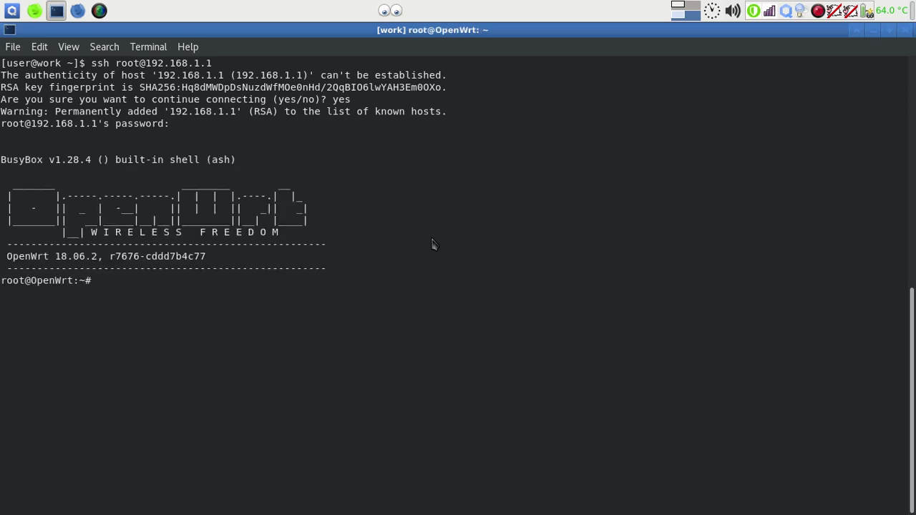
Clear the router's shell and ping 1.1.1.1 to test its internet connection, then stop the ping.
{"action": "type", "text": "claer"}
{"action": "key", "text": "Return"}
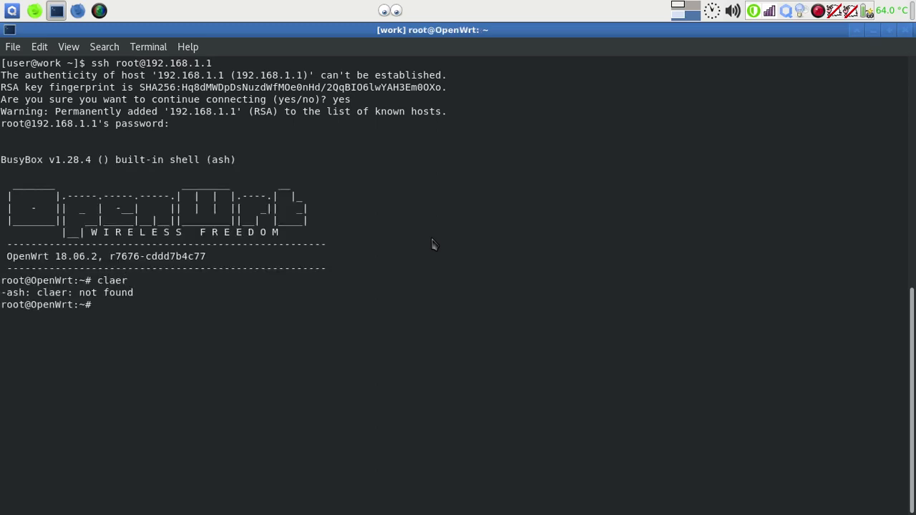
{"action": "type", "text": "clear"}
{"action": "key", "text": "Return"}
{"action": "type", "text": "ping 1."}
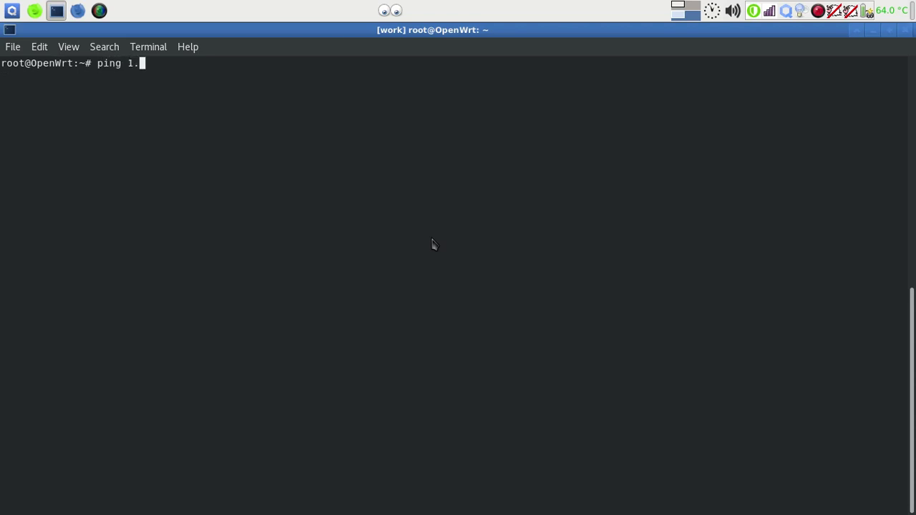
{"action": "type", "text": "1.1.1"}
{"action": "key", "text": "Return"}
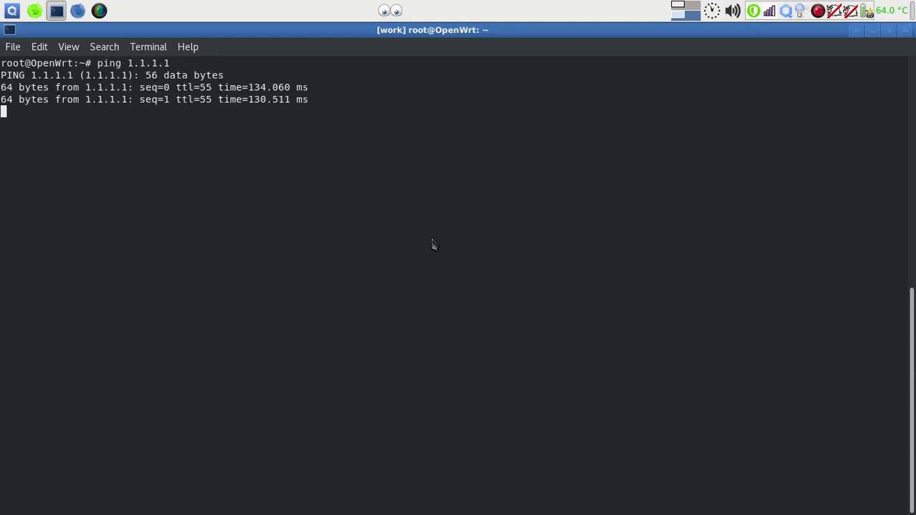
{"action": "key", "text": "ctrl+c"}
Test name resolution by running host and ping on google.com, then stop the ping and clear the shell.
{"action": "type", "text": "host google.com"}
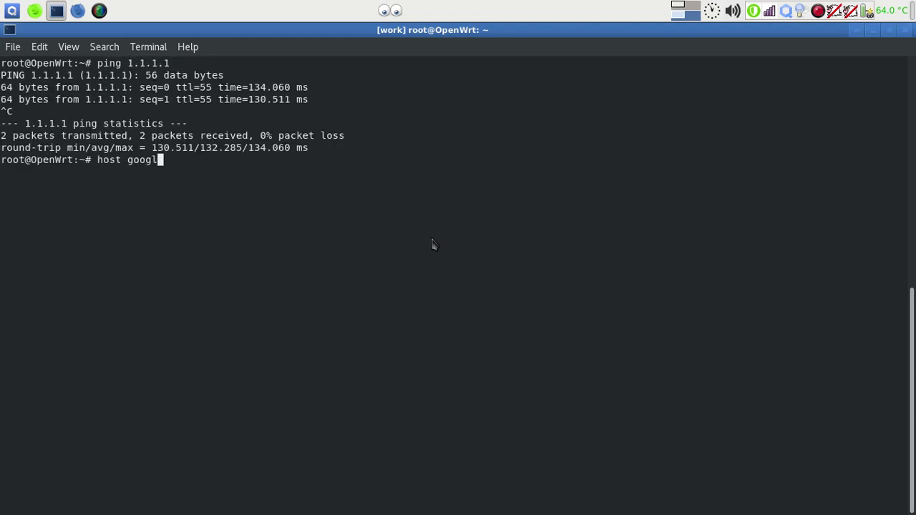
{"action": "key", "text": "Return"}
{"action": "type", "text": "p"}
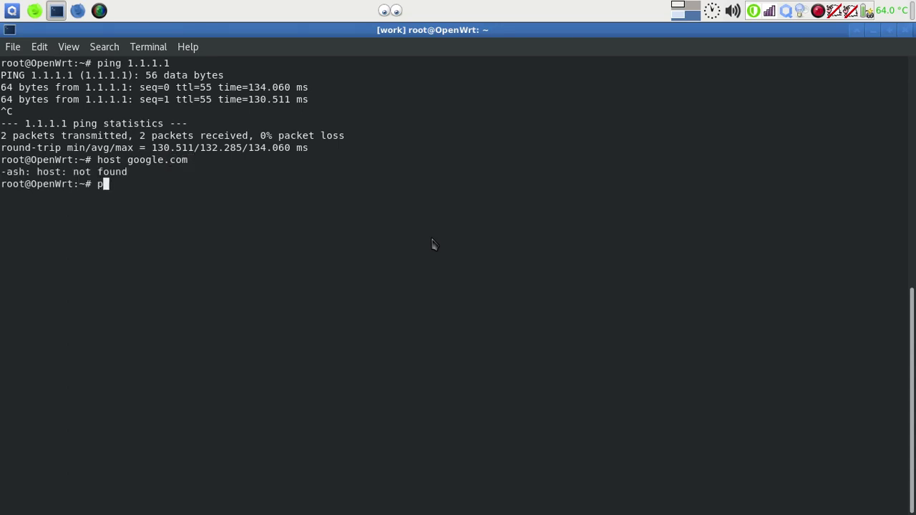
{"action": "type", "text": "ing google.com"}
{"action": "key", "text": "Return"}
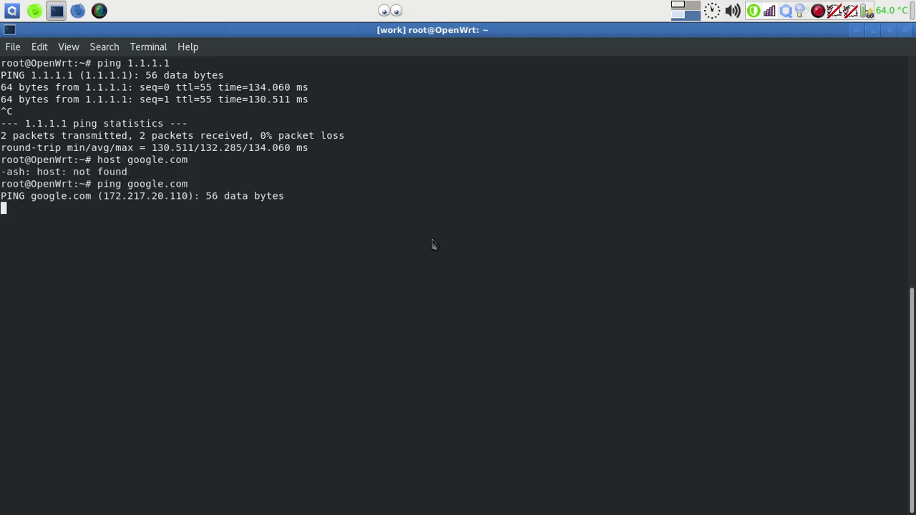
{"action": "key", "text": "ctrl+c"}
{"action": "key", "text": "ctrl+l"}
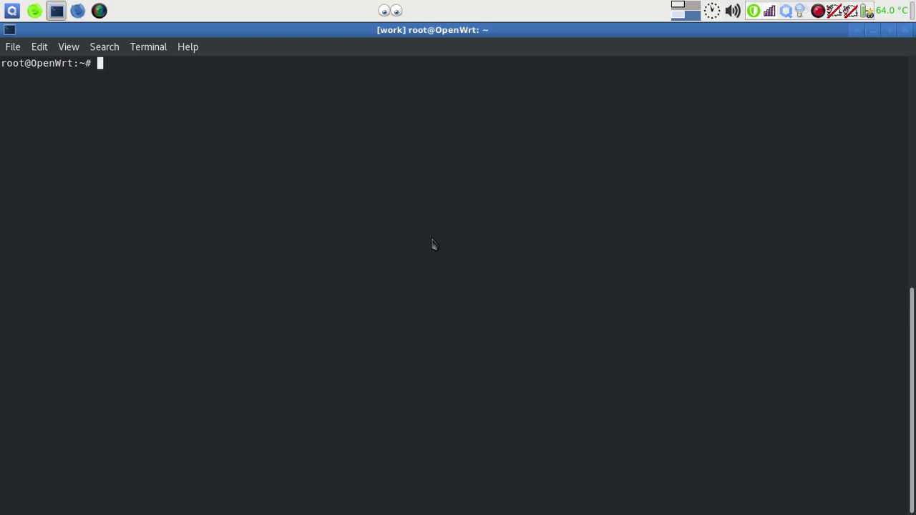
Switch to Firefox and read the OpenWrt Extroot configuration guide from First Stage to the partition listing in Second Stage.
{"action": "key", "text": "alt+Tab"}
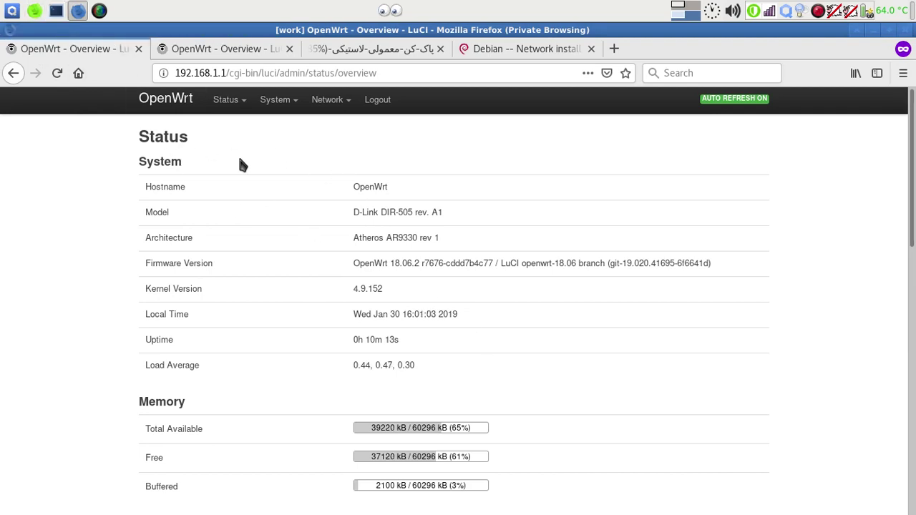
{"action": "left_click", "coordinate": [29, 16]}
{"action": "scroll", "coordinate": [340, 215], "scroll_direction": "down", "scroll_amount": 5}
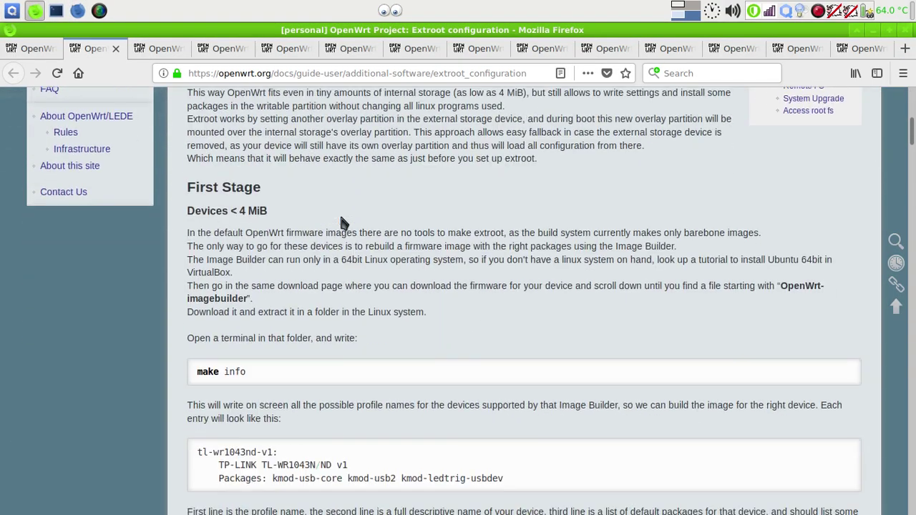
{"action": "scroll", "coordinate": [340, 222], "scroll_direction": "down", "scroll_amount": 3}
{"action": "scroll", "coordinate": [342, 223], "scroll_direction": "down", "scroll_amount": 6}
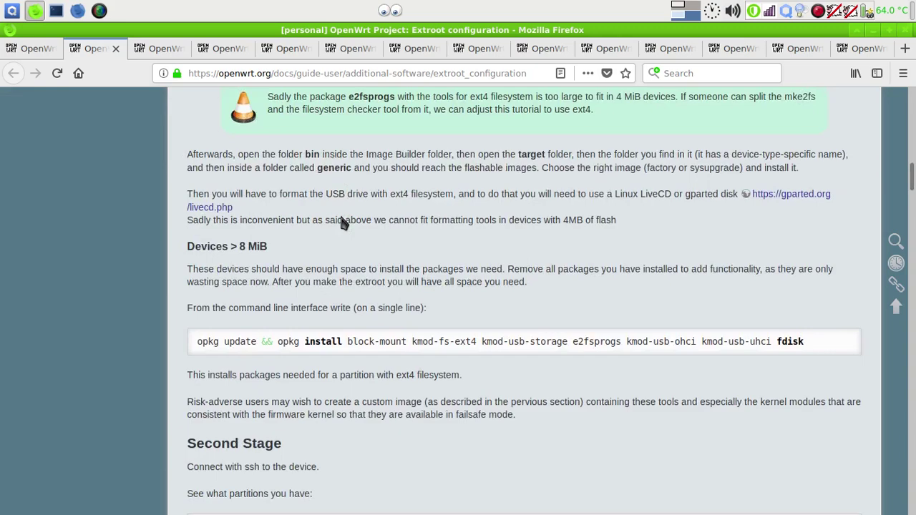
{"action": "scroll", "coordinate": [342, 222], "scroll_direction": "down", "scroll_amount": 5}
{"action": "scroll", "coordinate": [342, 223], "scroll_direction": "down", "scroll_amount": 3}
{"action": "scroll", "coordinate": [342, 223], "scroll_direction": "up", "scroll_amount": 3}
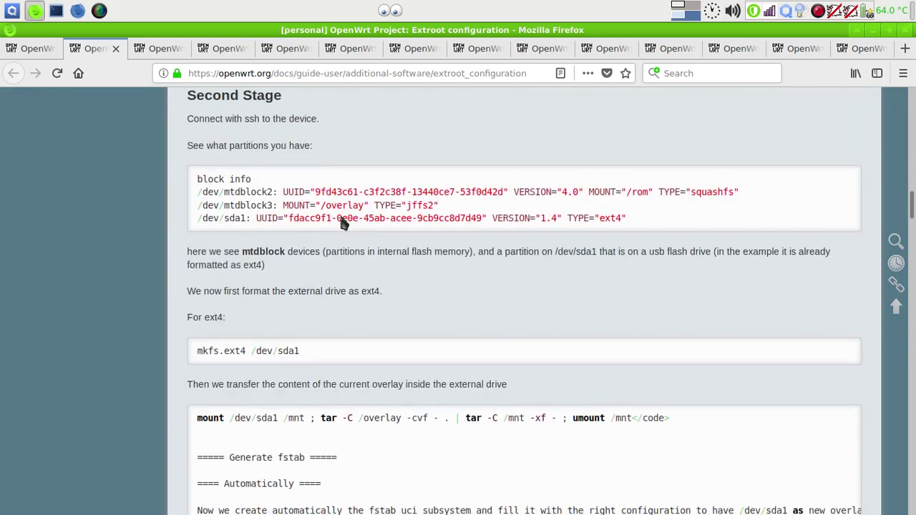
Switch to the terminal and try to list the router's partitions with block info.
{"action": "left_click", "coordinate": [56, 11]}
{"action": "type", "text": "blocki"}
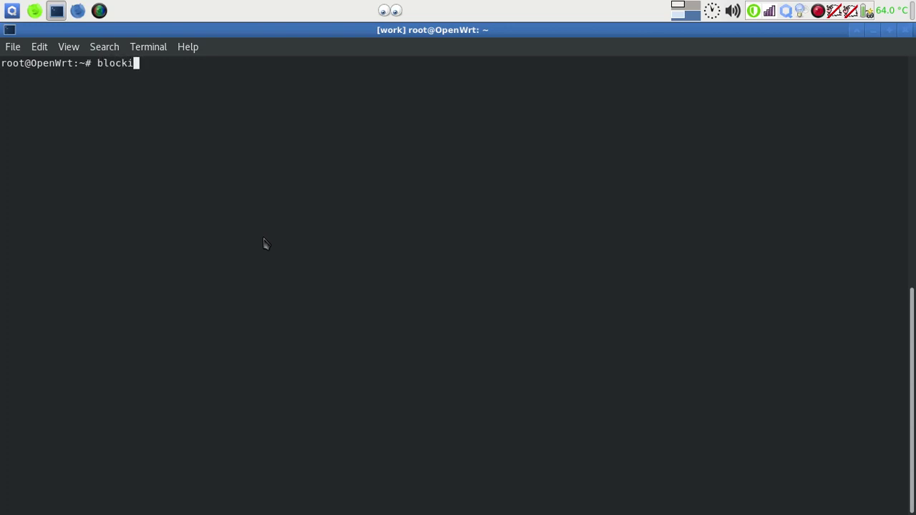
{"action": "key", "text": "BackSpace"}
{"action": "type", "text": "info"}
{"action": "key", "text": "Return"}
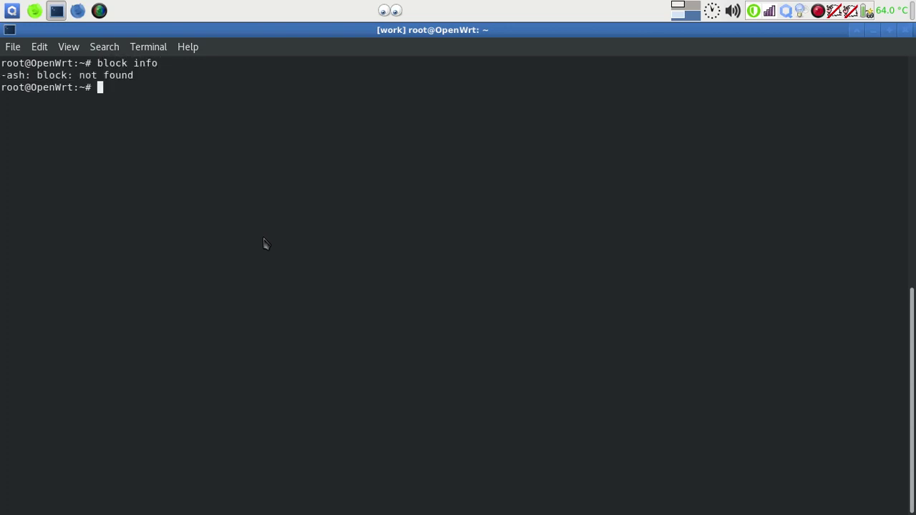
Refresh the router's package lists with opkg update.
{"action": "type", "text": "blo"}
{"action": "key", "text": "BackSpace"}
{"action": "key", "text": "BackSpace"}
{"action": "key", "text": "BackSpace"}
{"action": "key", "text": "alt+Tab"}
{"action": "key", "text": "alt+Tab"}
{"action": "type", "text": "block info"}
{"action": "key", "text": "Return"}
{"action": "type", "text": "opkg update"}
{"action": "key", "text": "Return"}
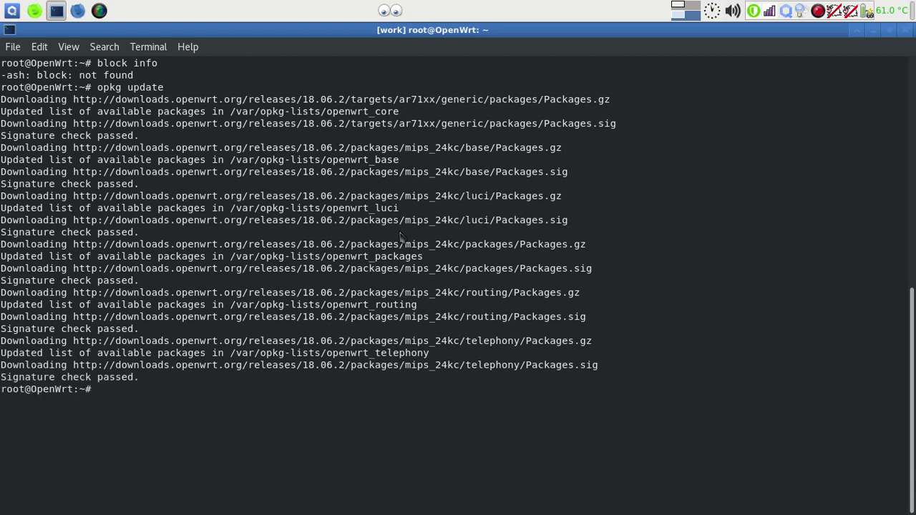
Check the package names in the browser's Extroot guide, then install block-mount with opkg in the terminal.
{"action": "key", "text": "alt+Tab"}
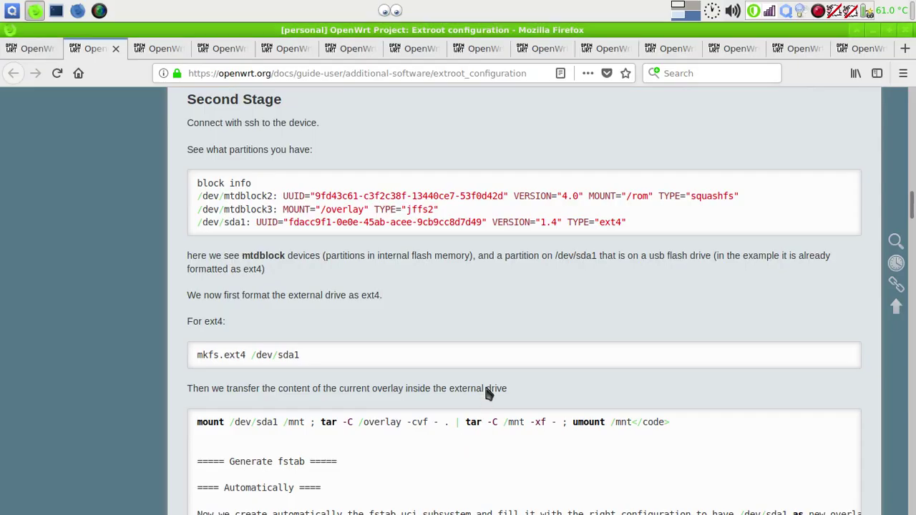
{"action": "scroll", "coordinate": [424, 300], "scroll_direction": "up", "scroll_amount": 5}
{"action": "scroll", "coordinate": [424, 304], "scroll_direction": "down", "scroll_amount": 1}
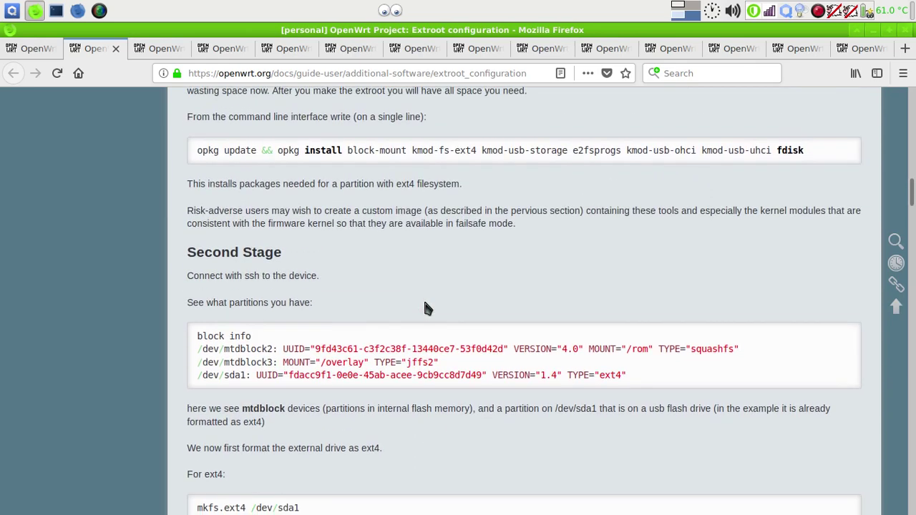
{"action": "scroll", "coordinate": [424, 303], "scroll_direction": "up", "scroll_amount": 3}
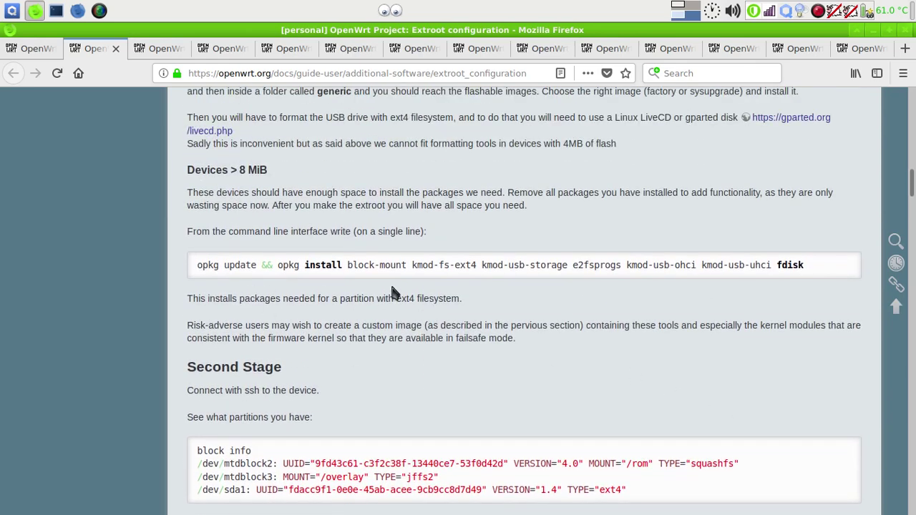
{"action": "key", "text": "alt+Tab"}
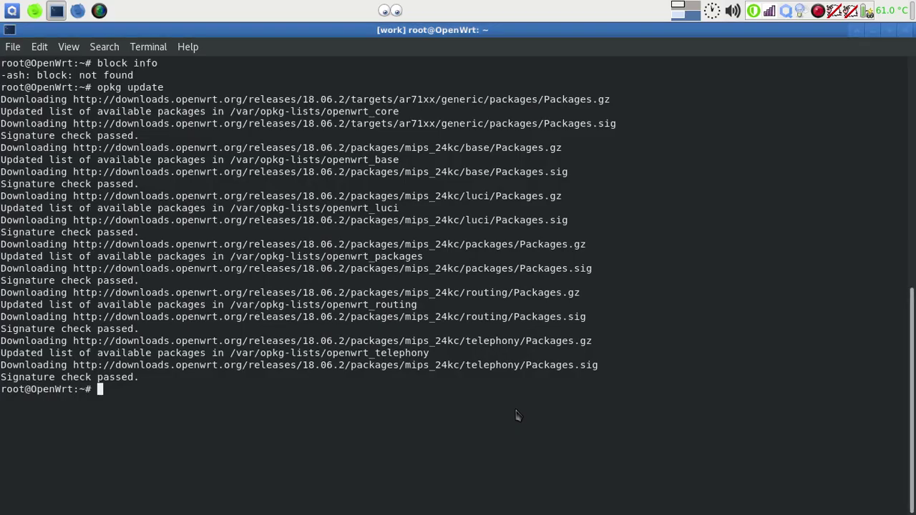
{"action": "type", "text": "opkg install"}
{"action": "key", "text": "alt+Tab"}
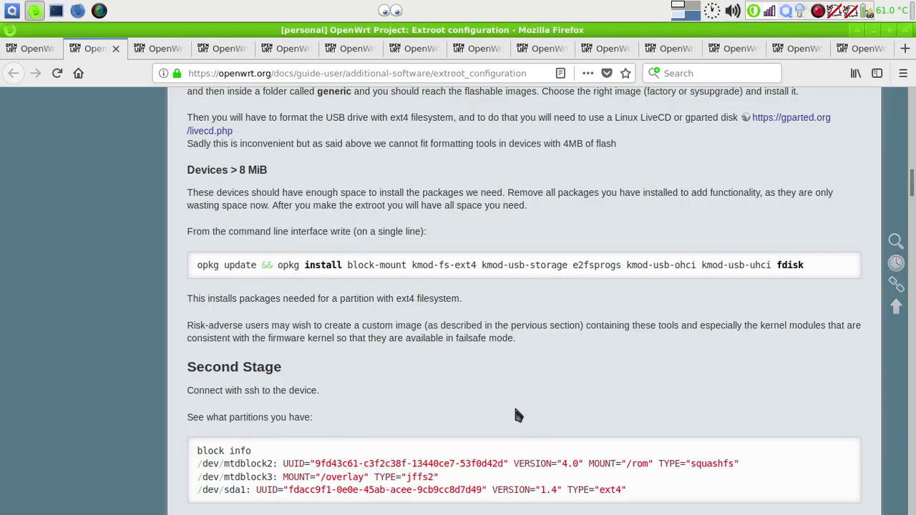
{"action": "key", "text": "alt+Tab"}
{"action": "type", "text": "block"}
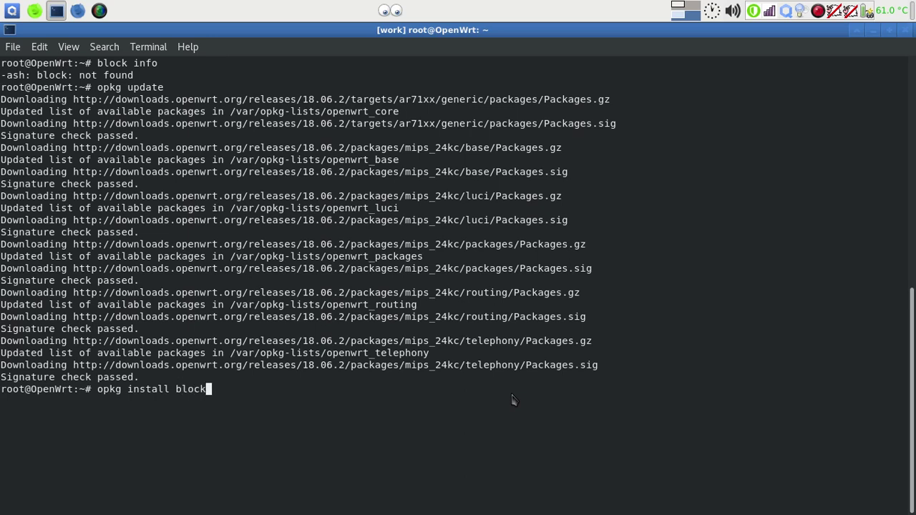
{"action": "type", "text": "-mount"}
{"action": "key", "text": "BackSpace"}
{"action": "key", "text": "Return"}
Switch to the browser, open the OpenWrt Using storage devices page and read through its USB driver instructions.
{"action": "key", "text": "alt+Tab"}
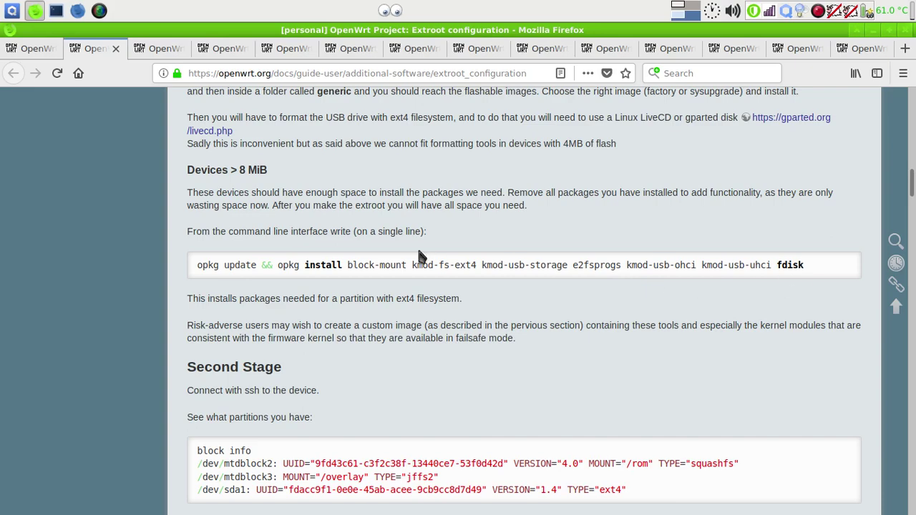
{"action": "scroll", "coordinate": [387, 251], "scroll_direction": "up", "scroll_amount": 1}
{"action": "left_click", "coordinate": [27, 50]}
{"action": "scroll", "coordinate": [464, 308], "scroll_direction": "down", "scroll_amount": 10}
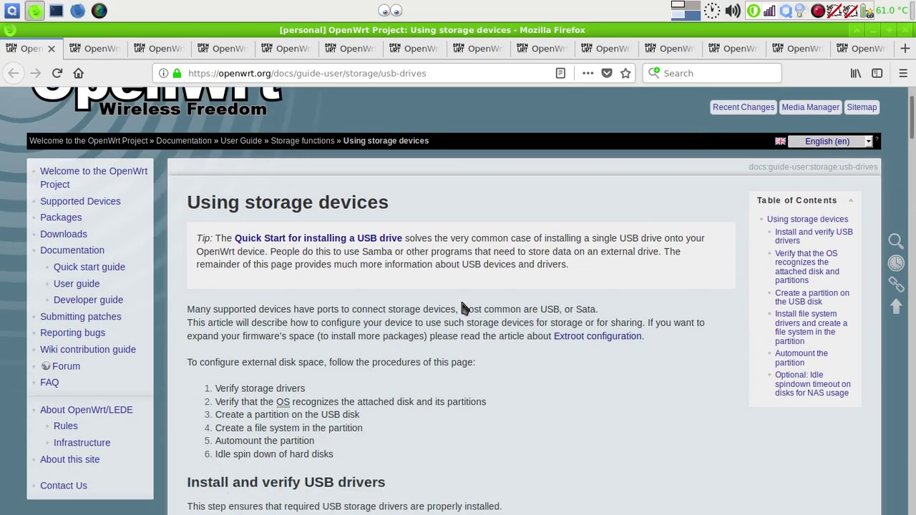
{"action": "scroll", "coordinate": [464, 308], "scroll_direction": "down", "scroll_amount": 7}
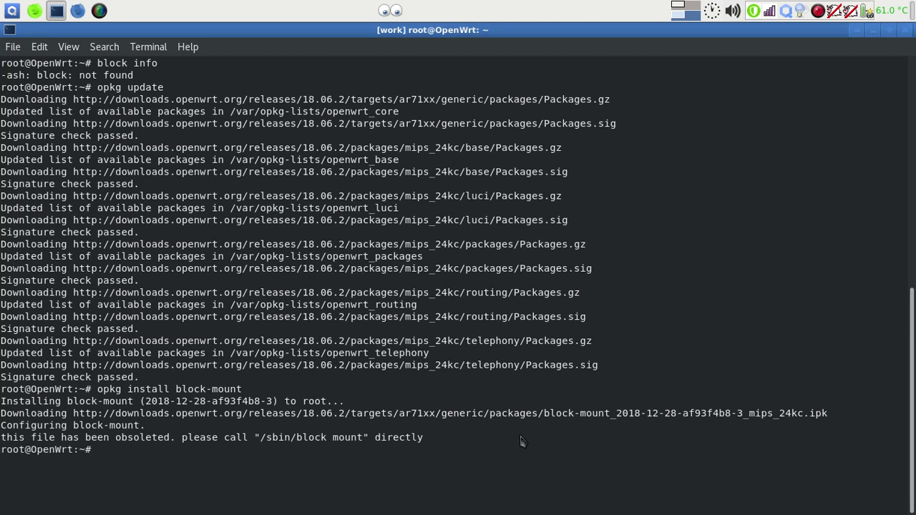
Clear the terminal, list the partitions with block info and the mounted filesystems with mount.
{"action": "type", "text": "clear"}
{"action": "key", "text": "Return"}
{"action": "type", "text": "block info"}
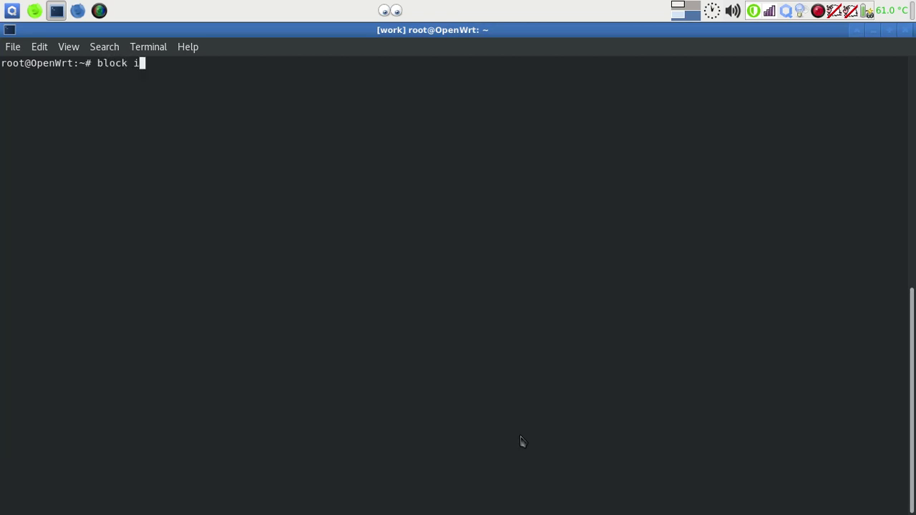
{"action": "key", "text": "Return"}
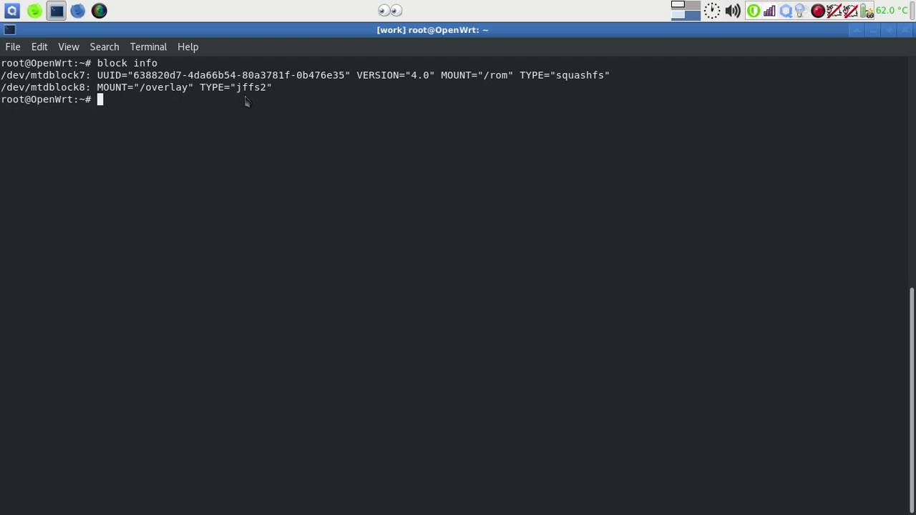
{"action": "left_click_drag", "start_coordinate": [231, 88], "coordinate": [268, 90]}
{"action": "left_click", "coordinate": [269, 154]}
{"action": "type", "text": "mount"}
{"action": "key", "text": "Return"}
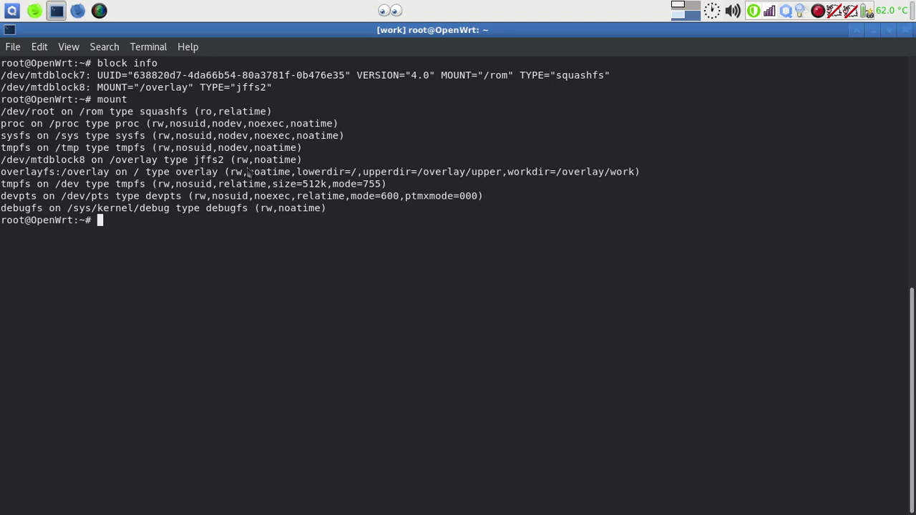
Switch to the router's Firefox window, view the eraser image and return to the terminal.
{"action": "left_click", "coordinate": [77, 10]}
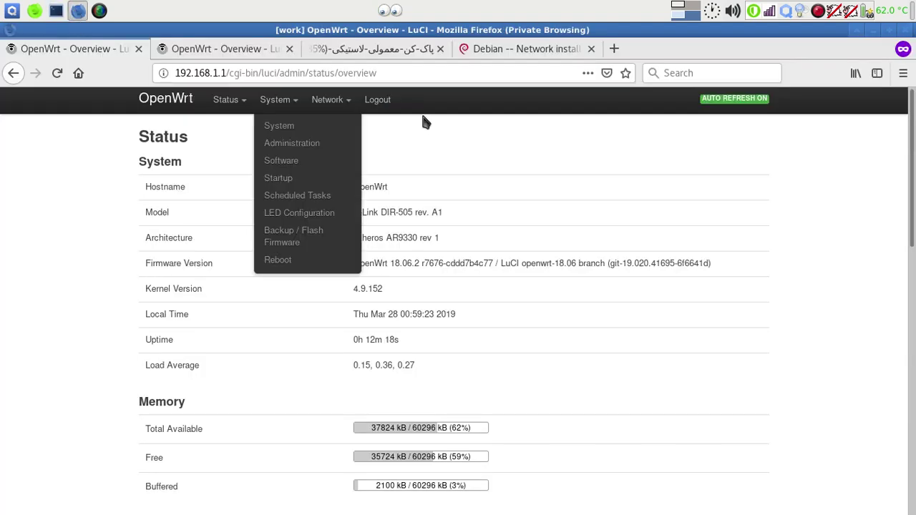
{"action": "left_click", "coordinate": [360, 53]}
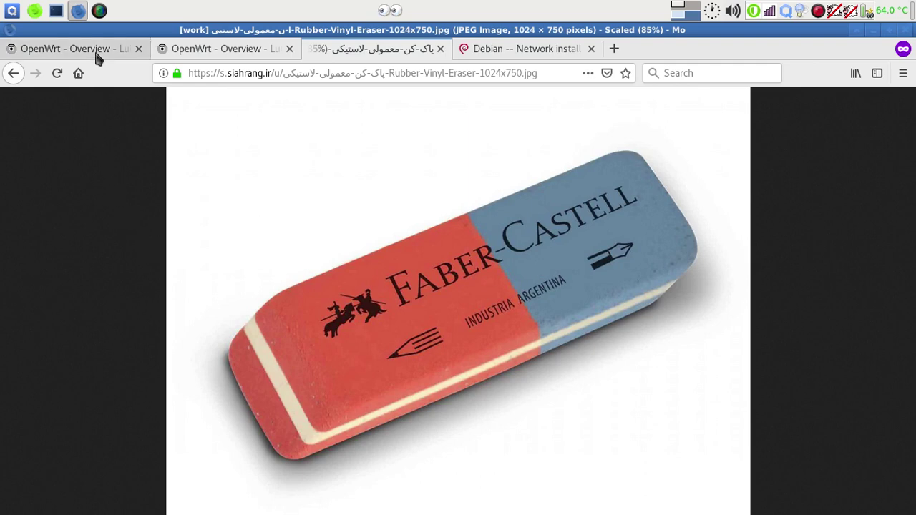
{"action": "left_click", "coordinate": [52, 12]}
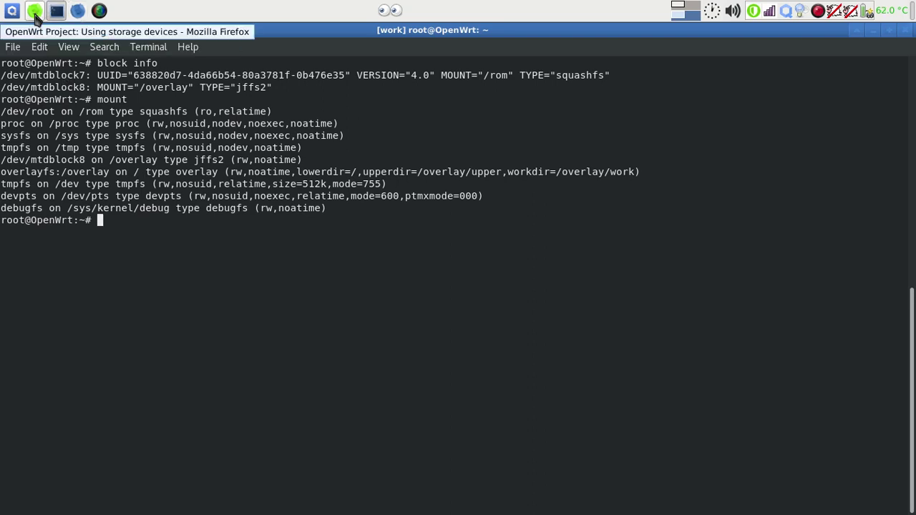
Change to the /overlay directory and list its contents.
{"action": "type", "text": "cd "}
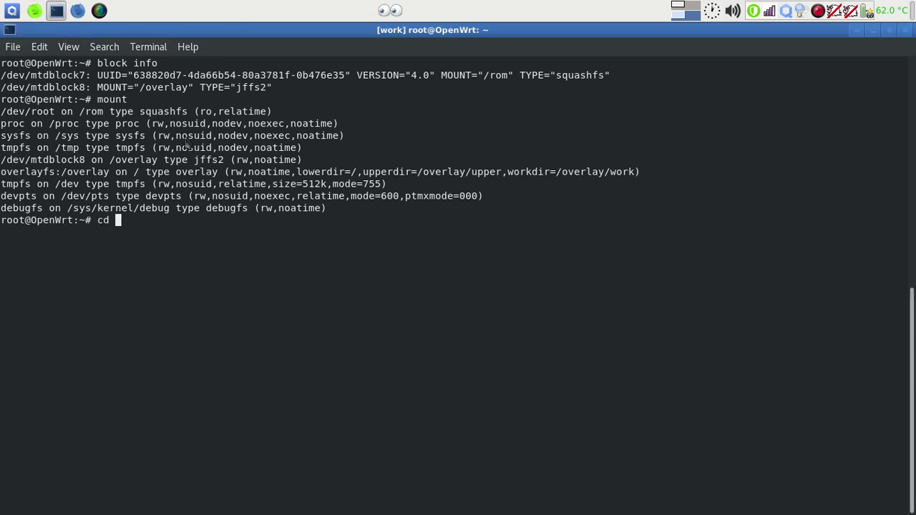
{"action": "type", "text": "/o"}
{"action": "key", "text": "Tab"}
{"action": "key", "text": "Return"}
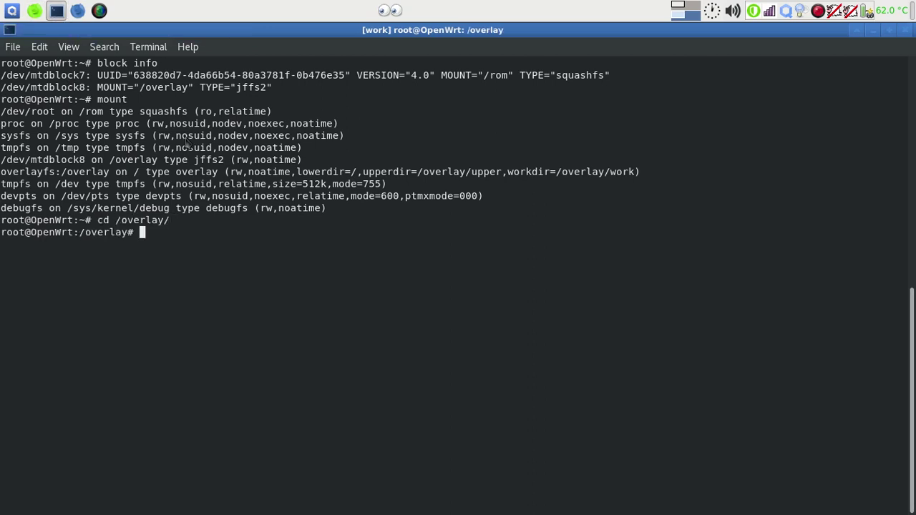
{"action": "type", "text": "ls"}
{"action": "key", "text": "Return"}
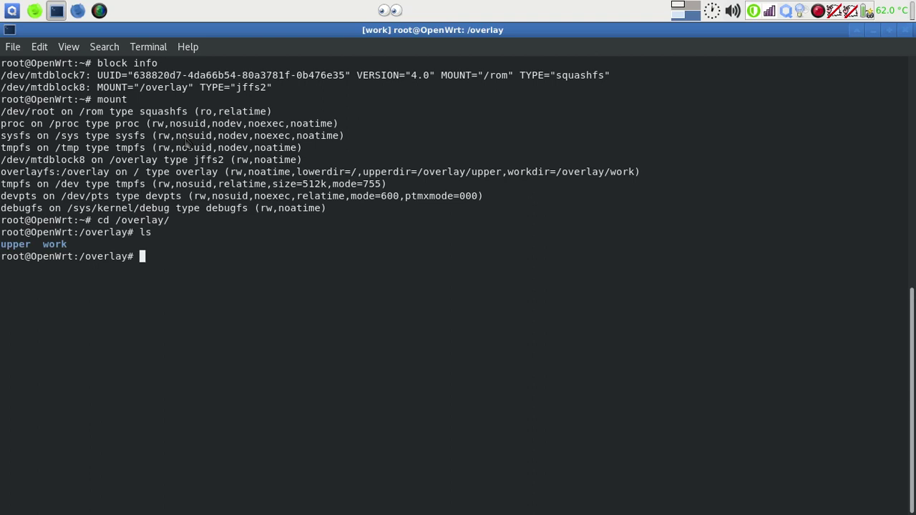
List /overlay in long format including hidden entries with ls -lah, and list the contents of upper/.
{"action": "type", "text": "ls -lah"}
{"action": "key", "text": "Return"}
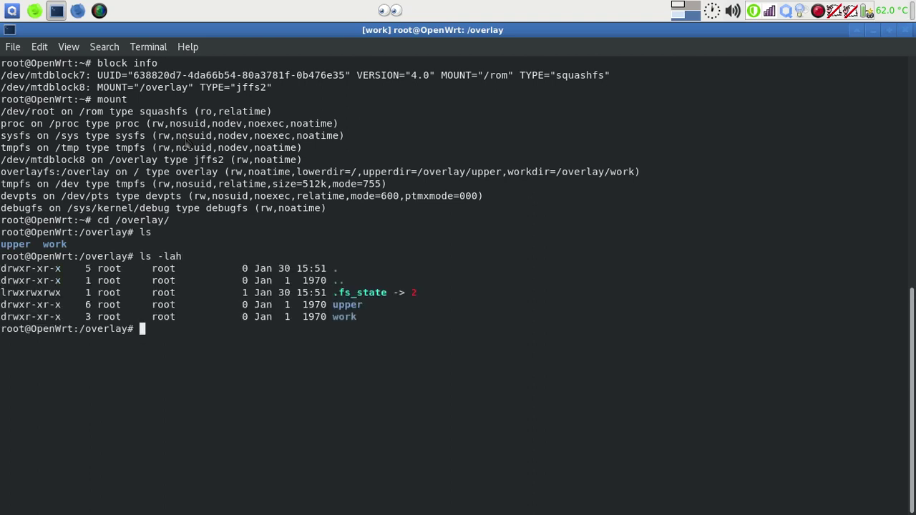
{"action": "type", "text": "ls upper/"}
{"action": "key", "text": "Return"}
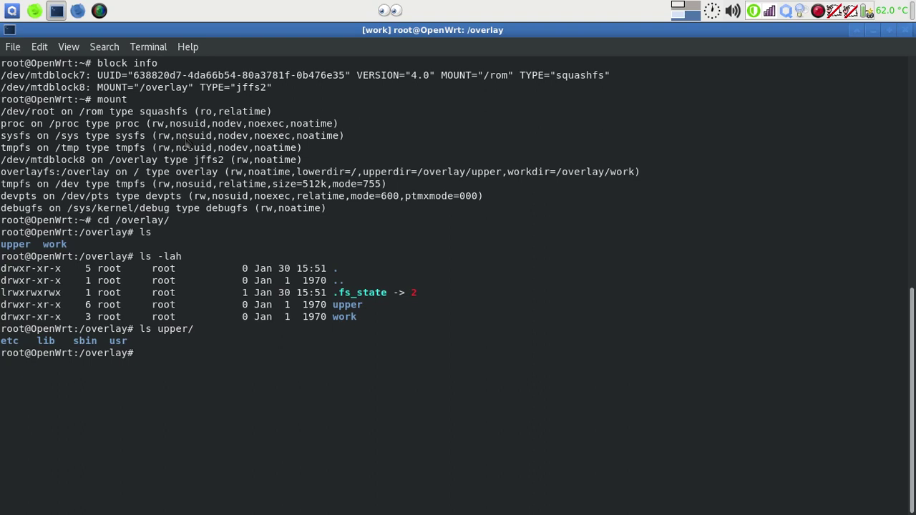
List the contents of upper/etc/ and upper/etc/config/, and highlight the start of the /dev/mtdblock7 line in the block info output.
{"action": "key", "text": "Up"}
{"action": "type", "text": "etc/"}
{"action": "key", "text": "Return"}
{"action": "key", "text": "Up"}
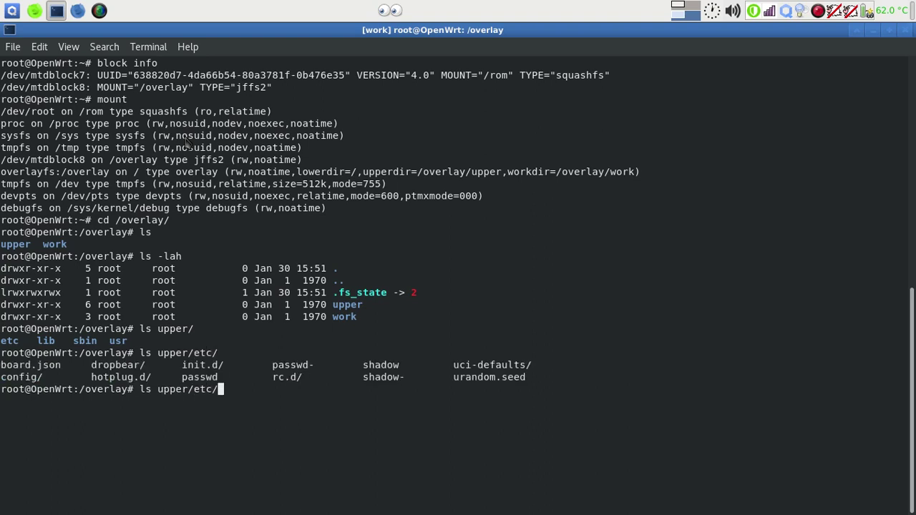
{"action": "type", "text": "config/"}
{"action": "key", "text": "Return"}
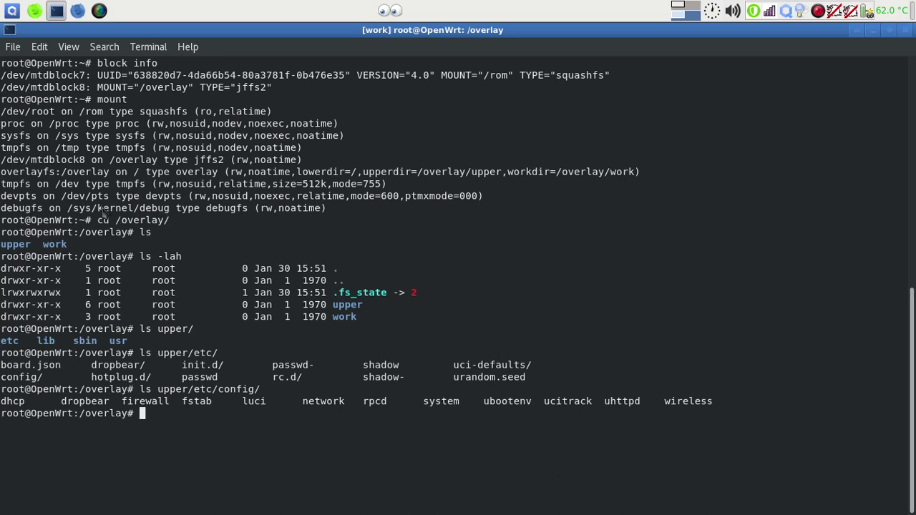
{"action": "left_click_drag", "start_coordinate": [2, 75], "coordinate": [158, 78]}
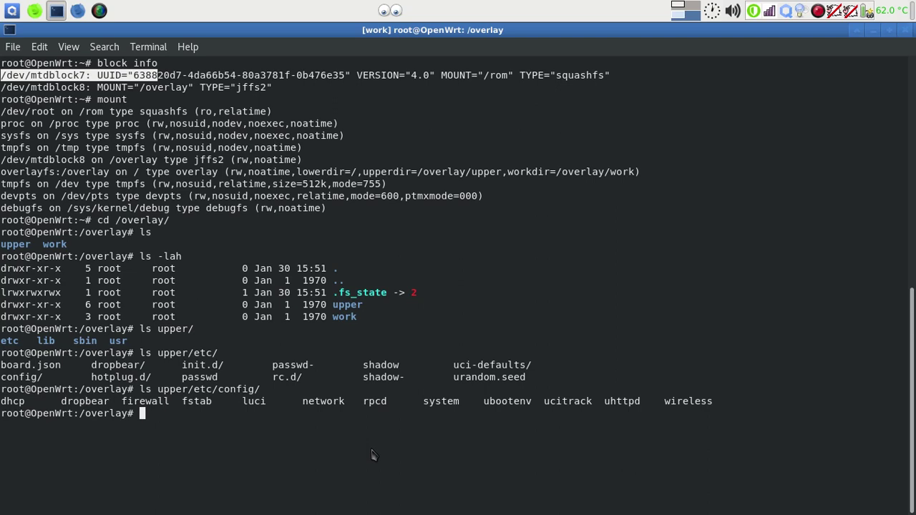
Change to the upper/etc/config/ directory and list its files.
{"action": "type", "text": "cd etc/c"}
{"action": "key", "text": "BackSpace"}
{"action": "key", "text": "BackSpace"}
{"action": "key", "text": "BackSpace"}
{"action": "key", "text": "BackSpace"}
{"action": "key", "text": "BackSpace"}
{"action": "type", "text": "u"}
{"action": "key", "text": "Tab"}
{"action": "type", "text": "e"}
{"action": "key", "text": "Tab"}
{"action": "type", "text": "c"}
{"action": "key", "text": "Tab"}
{"action": "key", "text": "Return"}
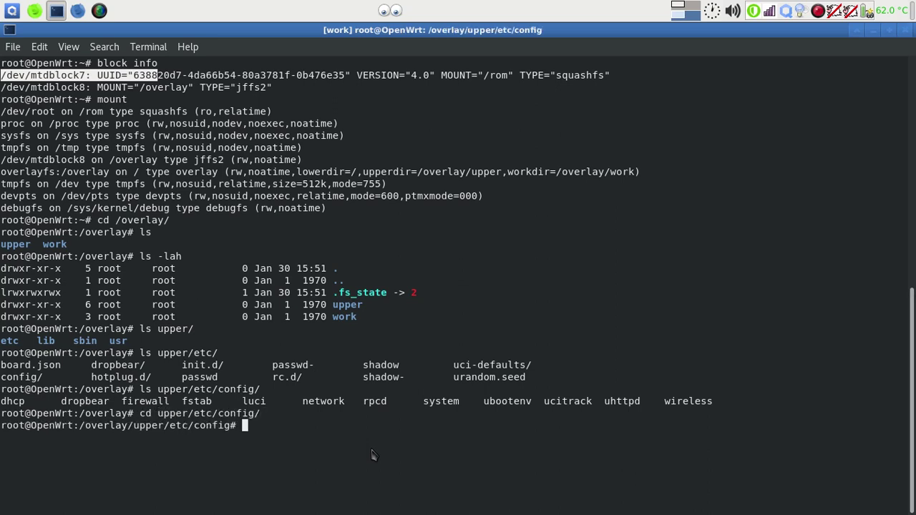
{"action": "type", "text": "ls"}
{"action": "key", "text": "Return"}
Print the contents of the fstab and dhcp configuration files with cat.
{"action": "type", "text": "cat "}
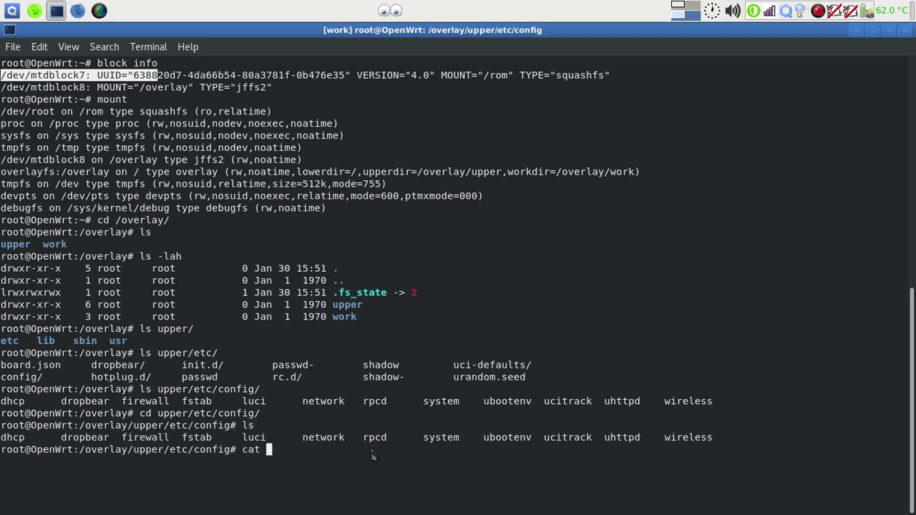
{"action": "type", "text": "fstab"}
{"action": "key", "text": "Return"}
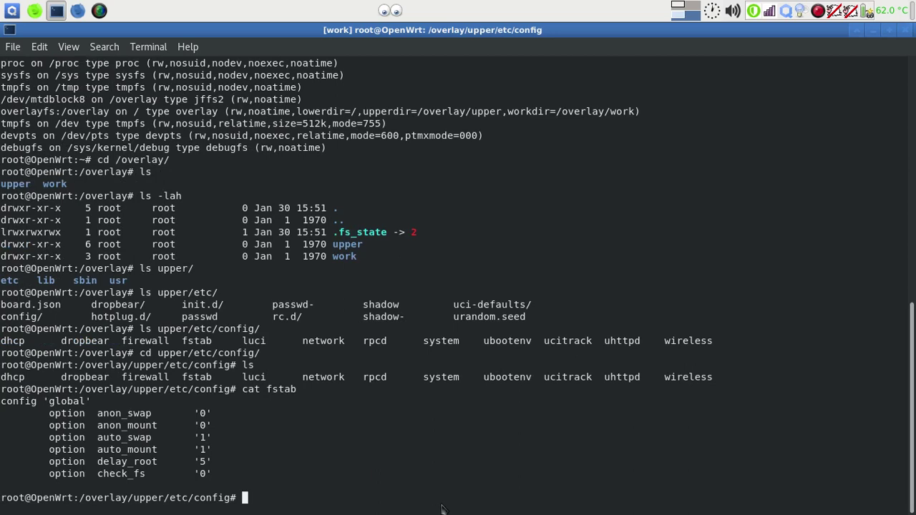
{"action": "type", "text": "cat dhcp"}
{"action": "key", "text": "Return"}
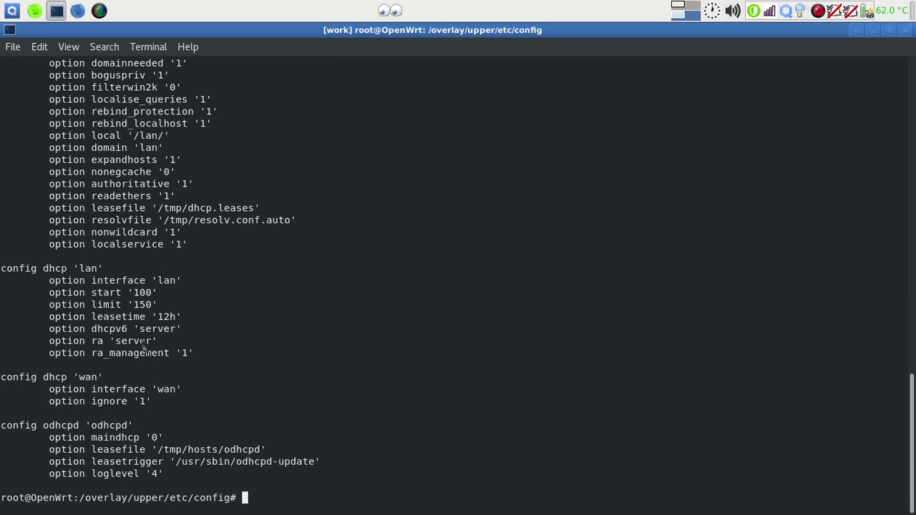
Return to the home directory, clear the terminal and list the directory's contents.
{"action": "type", "text": "clear"}
{"action": "key", "text": "Return"}
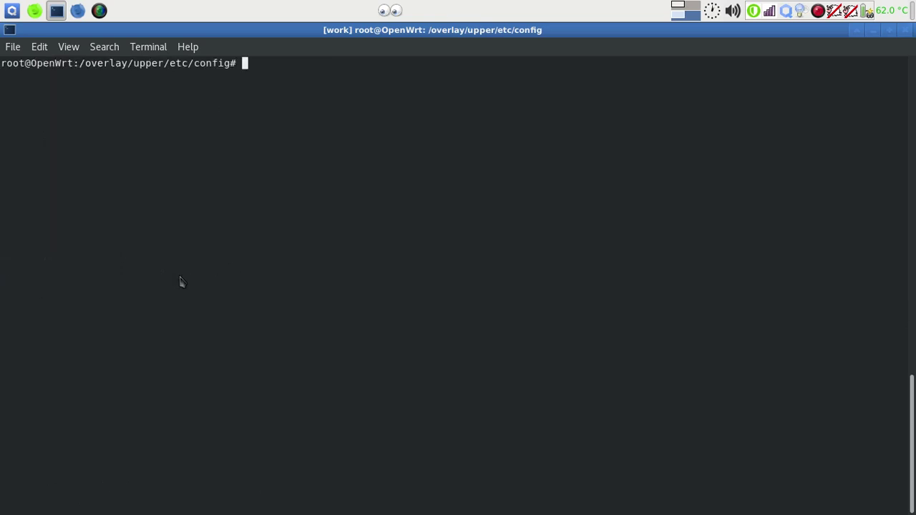
{"action": "type", "text": "c"}
{"action": "key", "text": "Return"}
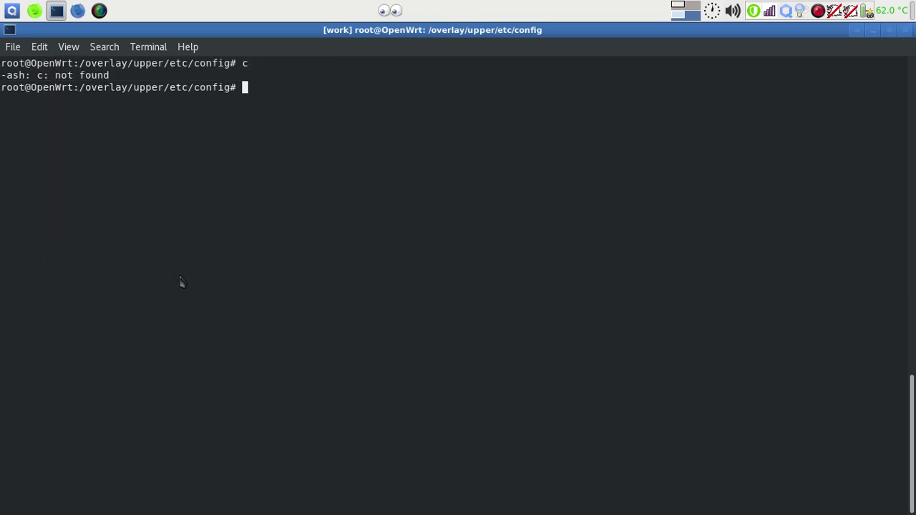
{"action": "type", "text": "cd"}
{"action": "key", "text": "Return"}
{"action": "type", "text": "clear"}
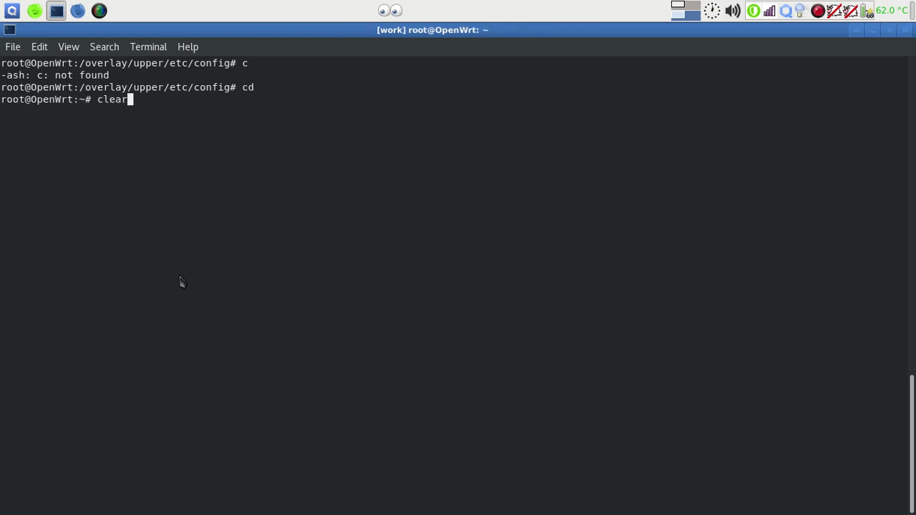
{"action": "key", "text": "Return"}
{"action": "type", "text": "ls"}
{"action": "key", "text": "Return"}
Change to the /overlay/ directory and list its contents.
{"action": "type", "text": "cd /o"}
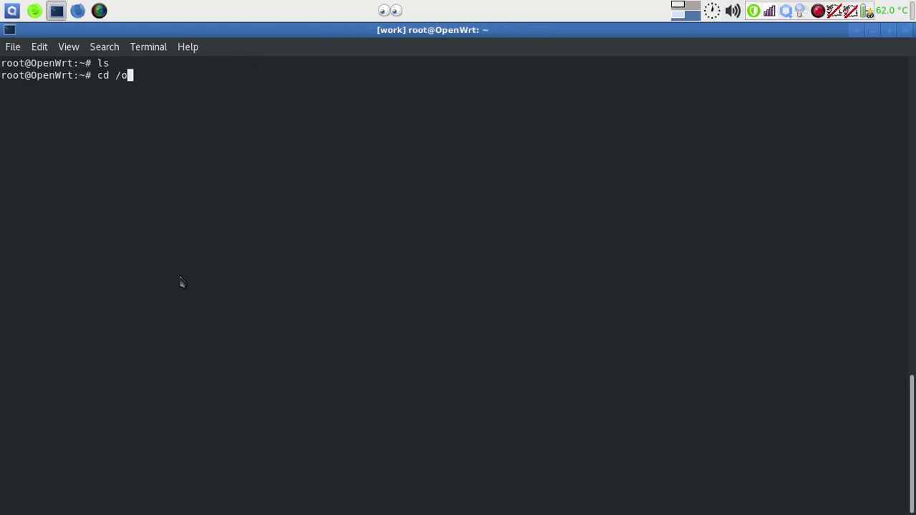
{"action": "key", "text": "Tab"}
{"action": "key", "text": "Return"}
{"action": "type", "text": "s"}
{"action": "key", "text": "Return"}
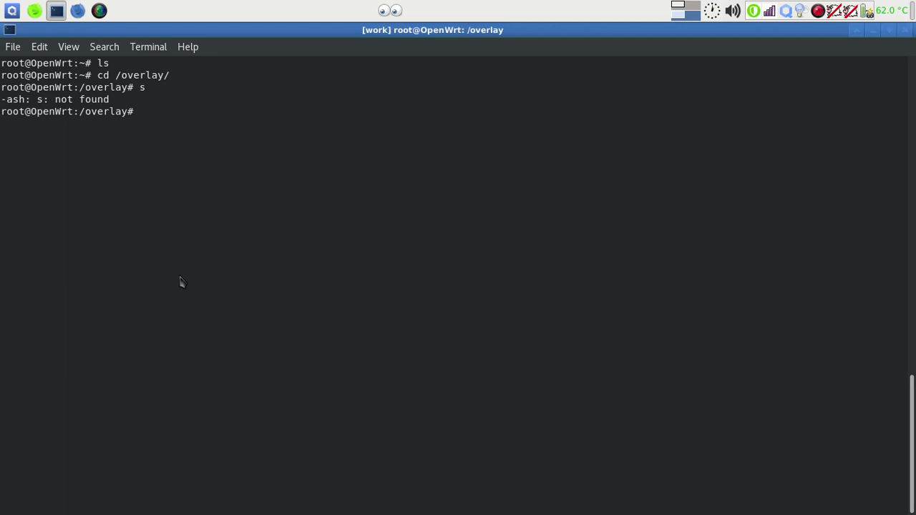
{"action": "type", "text": "ls"}
{"action": "key", "text": "Return"}
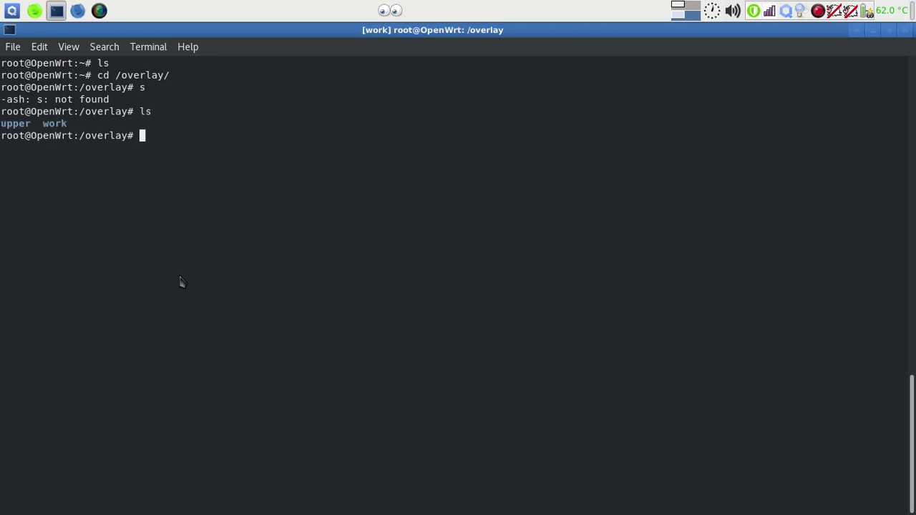
List the contents of the upper/ directory.
{"action": "type", "text": "ls up"}
{"action": "key", "text": "Tab"}
{"action": "key", "text": "Return"}
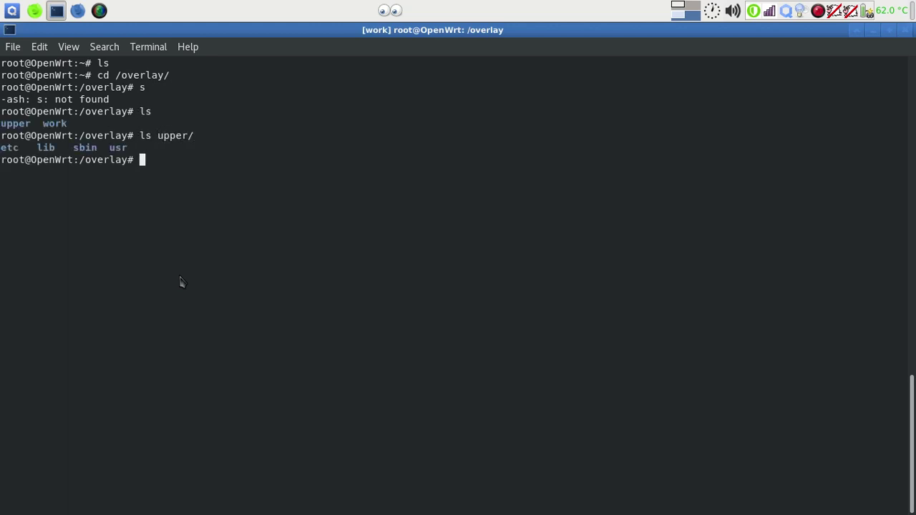
List the contents of the work/ directory and its work/work/ subdirectory.
{"action": "key", "text": "Up"}
{"action": "key", "text": "Down"}
{"action": "type", "text": "cd"}
{"action": "key", "text": "BackSpace"}
{"action": "key", "text": "BackSpace"}
{"action": "type", "text": "ls wo"}
{"action": "key", "text": "Tab"}
{"action": "key", "text": "Return"}
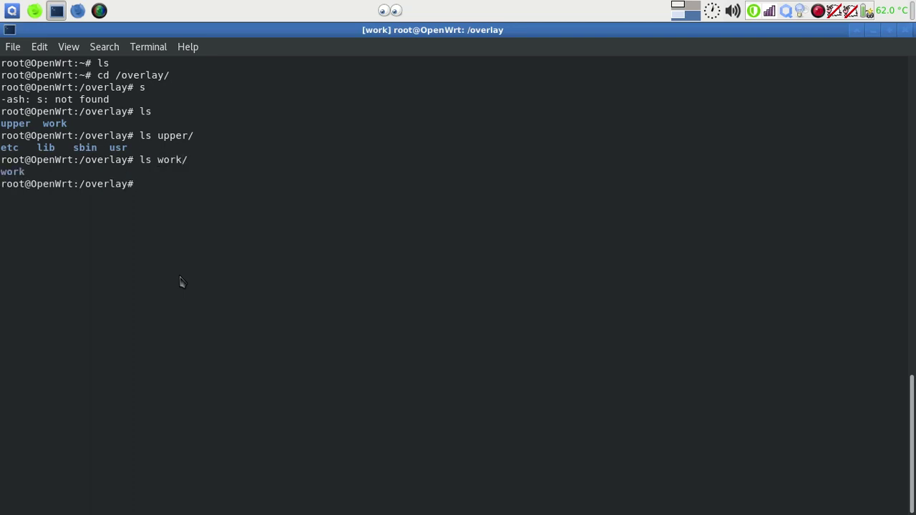
{"action": "key", "text": "Up"}
{"action": "type", "text": "wo"}
{"action": "key", "text": "Tab"}
{"action": "key", "text": "Return"}
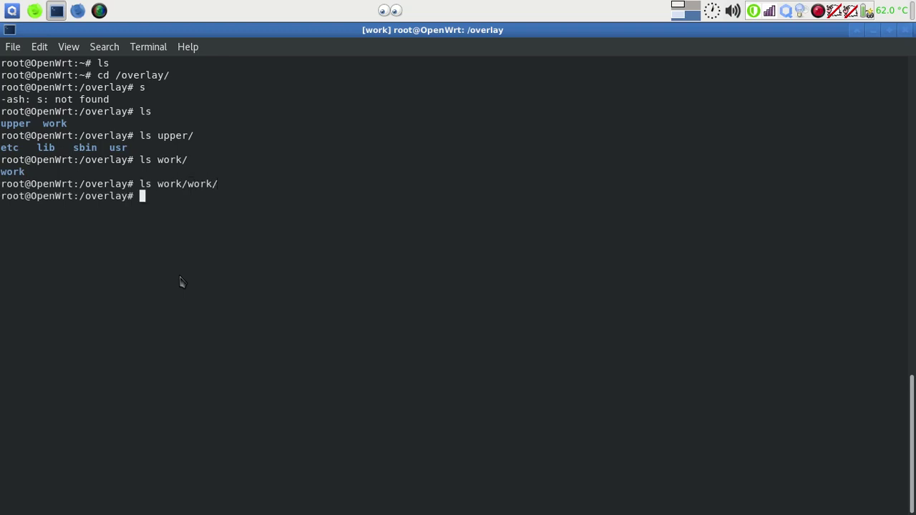
List the contents of upper/sbin/ and clear the terminal.
{"action": "key", "text": "Up"}
{"action": "key", "text": "Up"}
{"action": "key", "text": "Up"}
{"action": "type", "text": "s"}
{"action": "key", "text": "Tab"}
{"action": "key", "text": "Return"}
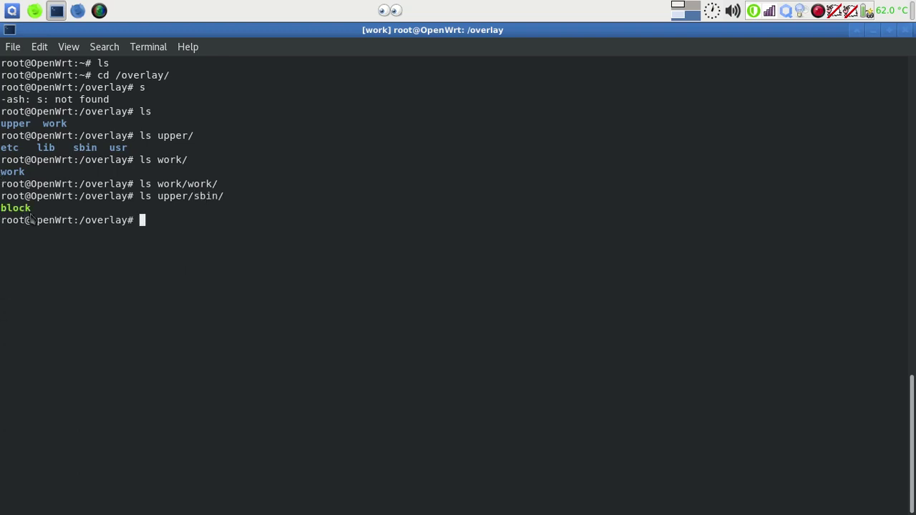
{"action": "type", "text": "clear"}
{"action": "key", "text": "Return"}
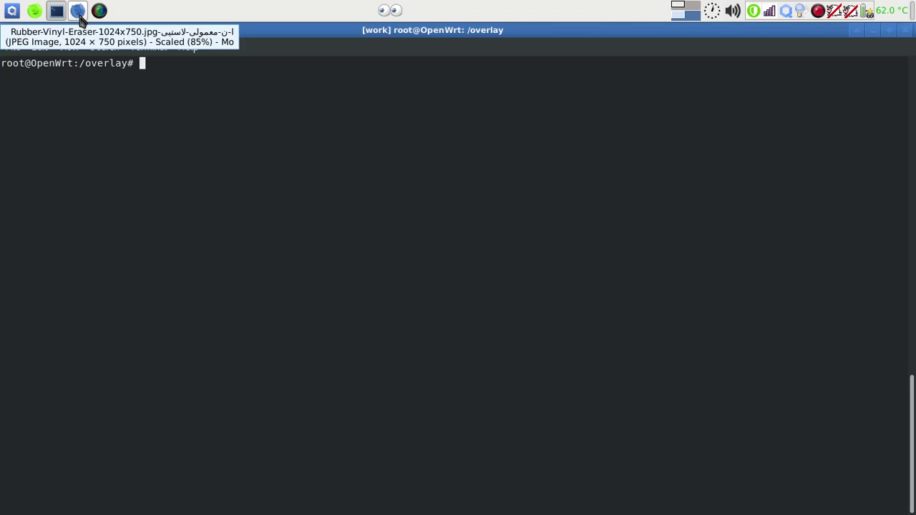
Switch to Firefox and review the overview and USB driver section of the Using storage devices page.
{"action": "left_click", "coordinate": [36, 13]}
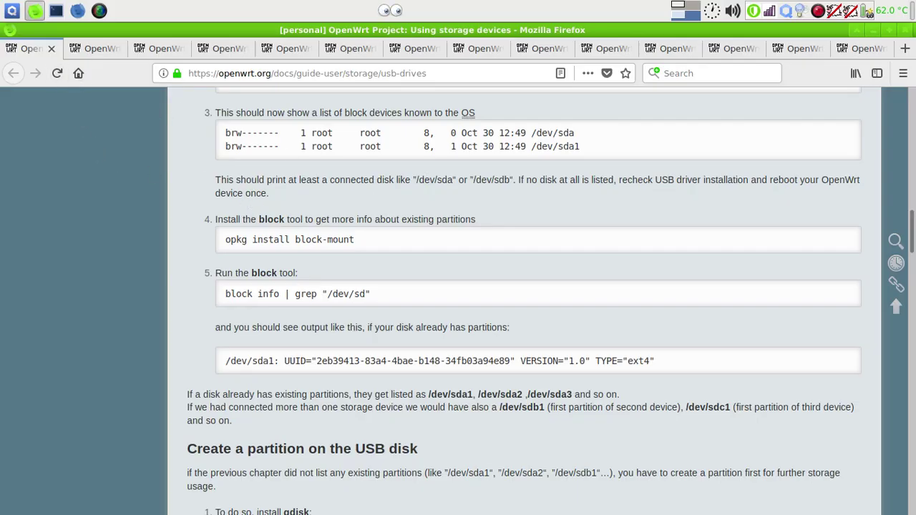
{"action": "left_click_drag", "start_coordinate": [912, 231], "coordinate": [913, 109]}
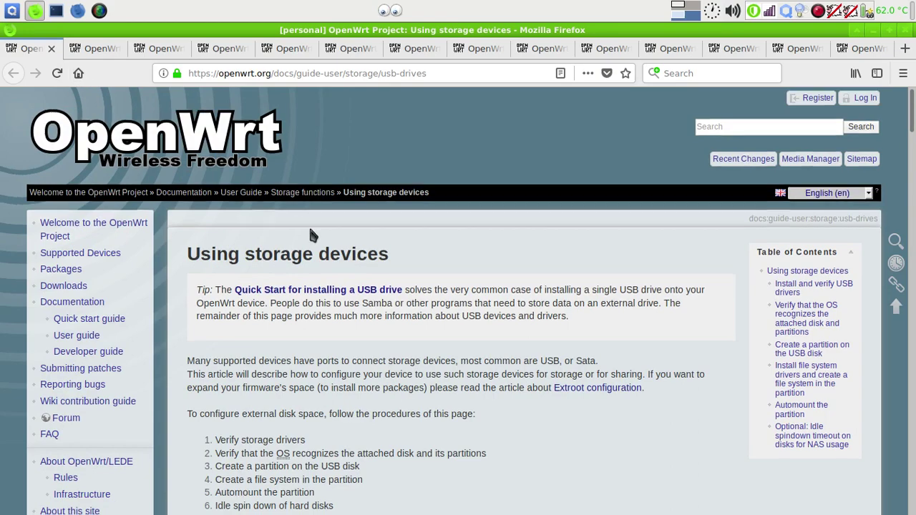
{"action": "scroll", "coordinate": [313, 233], "scroll_direction": "down", "scroll_amount": 1}
{"action": "scroll", "coordinate": [312, 232], "scroll_direction": "down", "scroll_amount": 10}
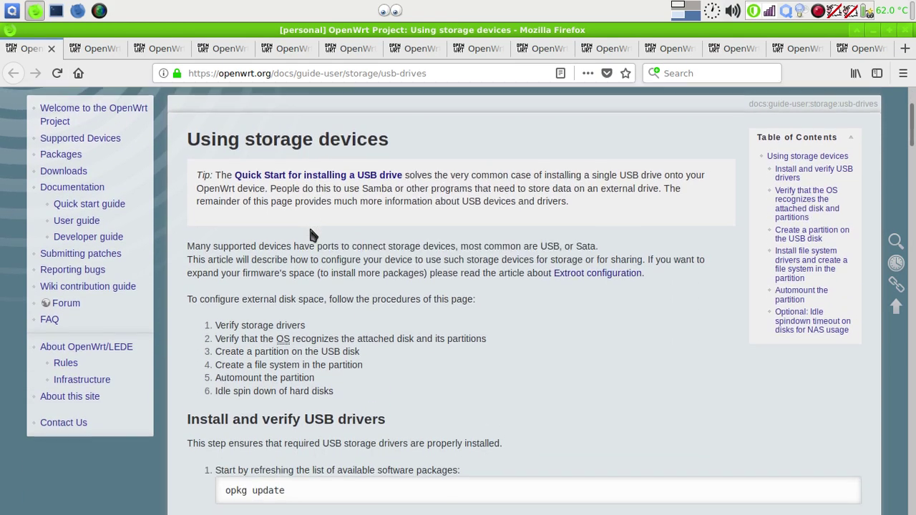
{"action": "scroll", "coordinate": [317, 229], "scroll_direction": "up", "scroll_amount": 5}
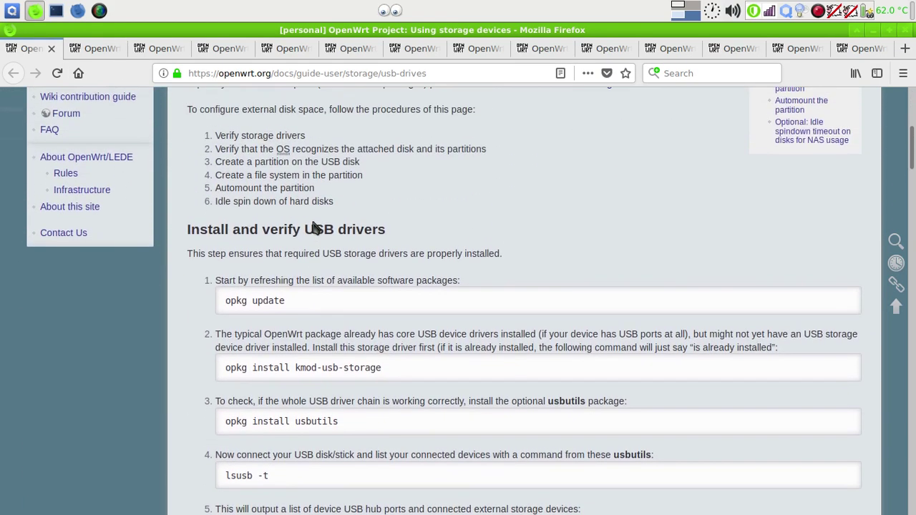
Open the Extroot configuration page and read its Background Info, highlighting the sentence about splitting internal storage into two partitions.
{"action": "left_click", "coordinate": [85, 48]}
{"action": "scroll", "coordinate": [340, 208], "scroll_direction": "up", "scroll_amount": 20}
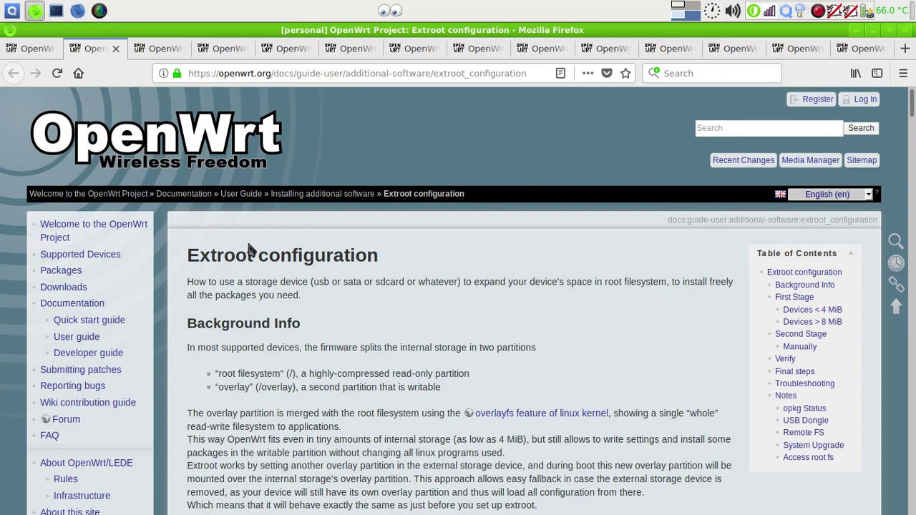
{"action": "scroll", "coordinate": [251, 249], "scroll_direction": "down", "scroll_amount": 5}
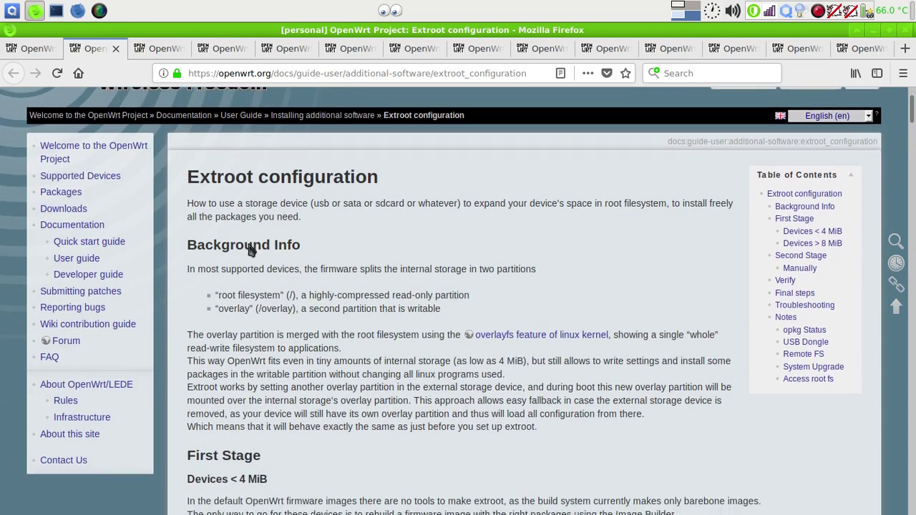
{"action": "scroll", "coordinate": [251, 249], "scroll_direction": "up", "scroll_amount": 3}
{"action": "scroll", "coordinate": [250, 248], "scroll_direction": "down", "scroll_amount": 1}
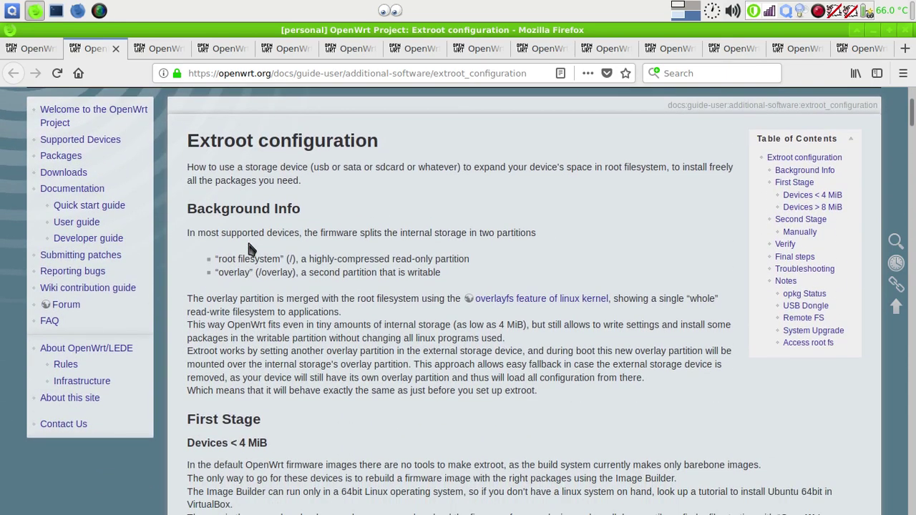
{"action": "scroll", "coordinate": [250, 248], "scroll_direction": "up", "scroll_amount": 2}
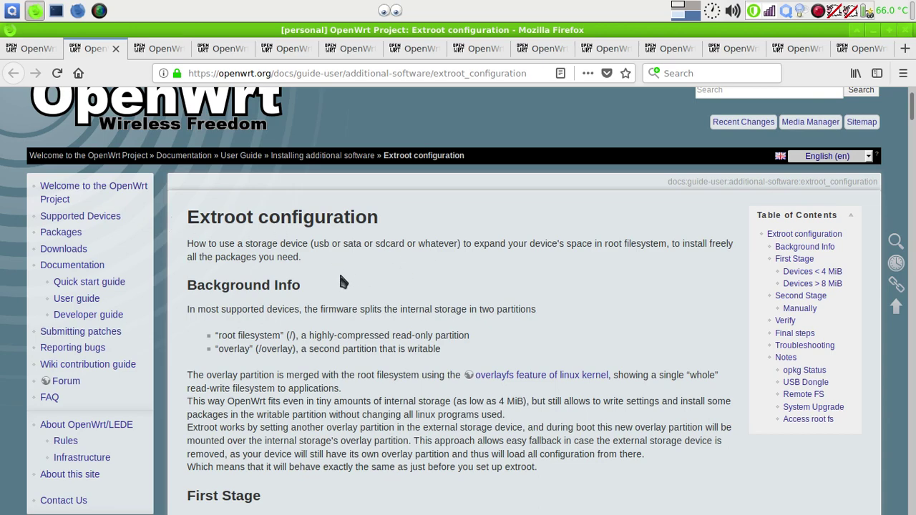
{"action": "scroll", "coordinate": [350, 331], "scroll_direction": "down", "scroll_amount": 3}
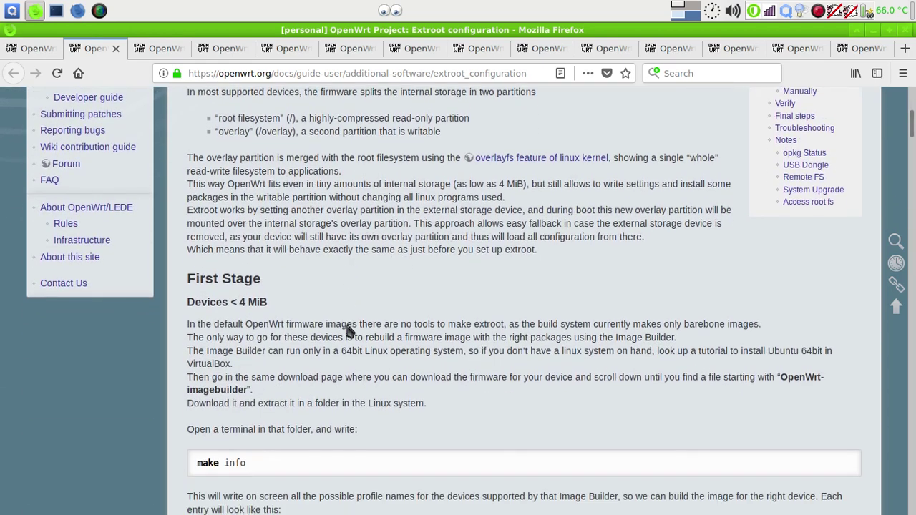
{"action": "scroll", "coordinate": [346, 295], "scroll_direction": "up", "scroll_amount": 3}
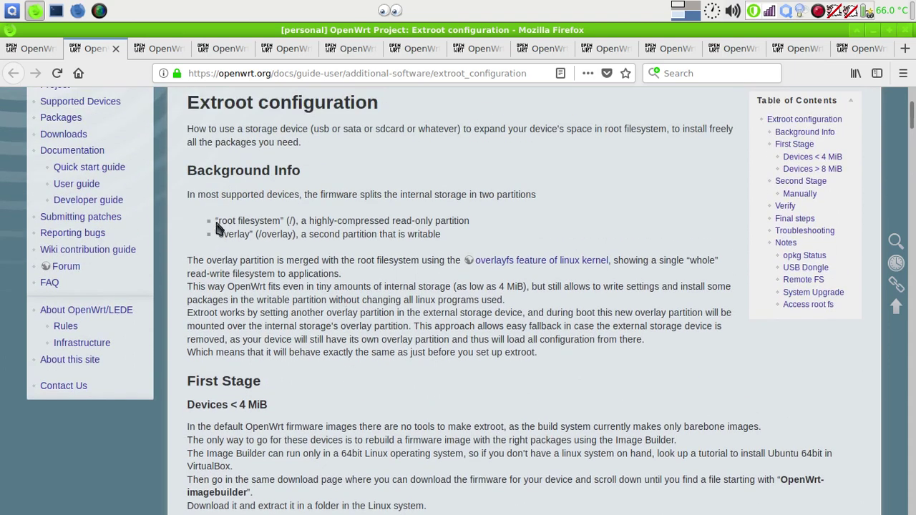
{"action": "left_click_drag", "start_coordinate": [216, 222], "coordinate": [442, 236]}
{"action": "left_click", "coordinate": [290, 239]}
{"action": "left_click_drag", "start_coordinate": [524, 195], "coordinate": [215, 197]}
{"action": "triple_click", "coordinate": [202, 197]}
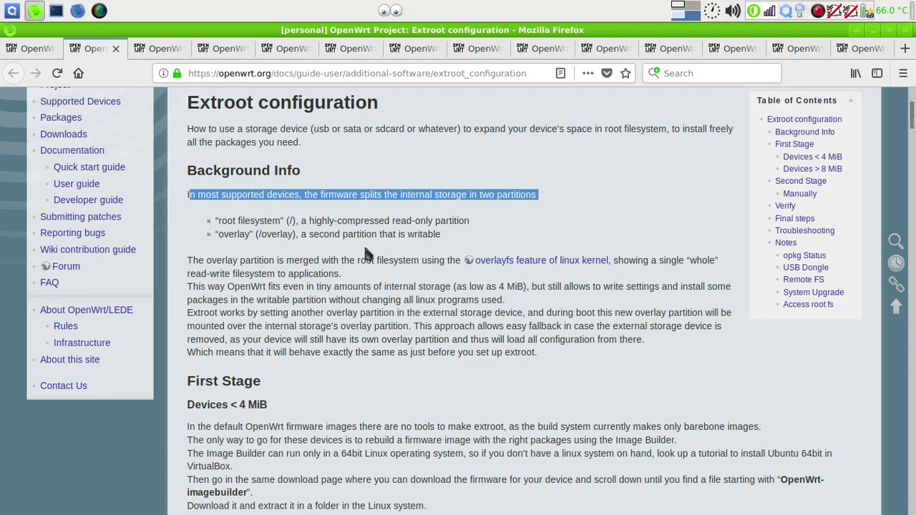
Read the rest of Background Info and the First Stage and Second Stage instructions on the Extroot configuration page.
{"action": "scroll", "coordinate": [365, 254], "scroll_direction": "down", "scroll_amount": 1}
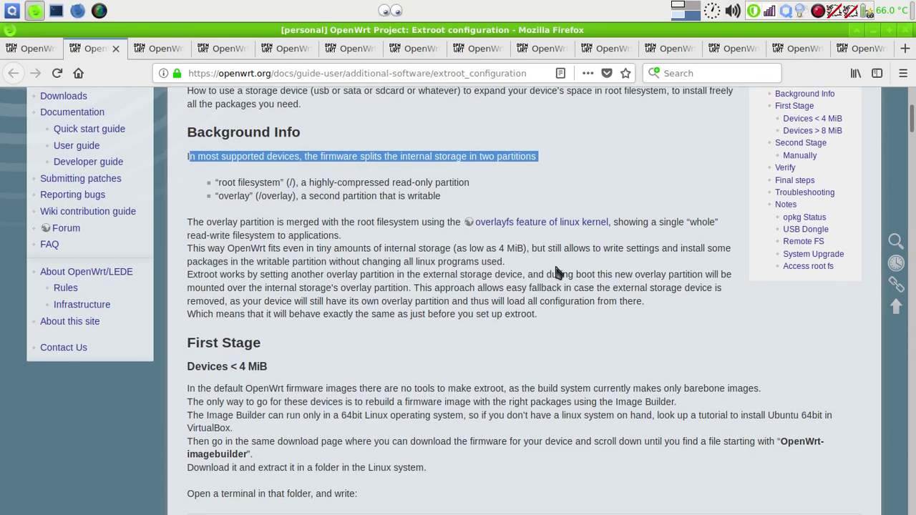
{"action": "scroll", "coordinate": [494, 294], "scroll_direction": "down", "scroll_amount": 1}
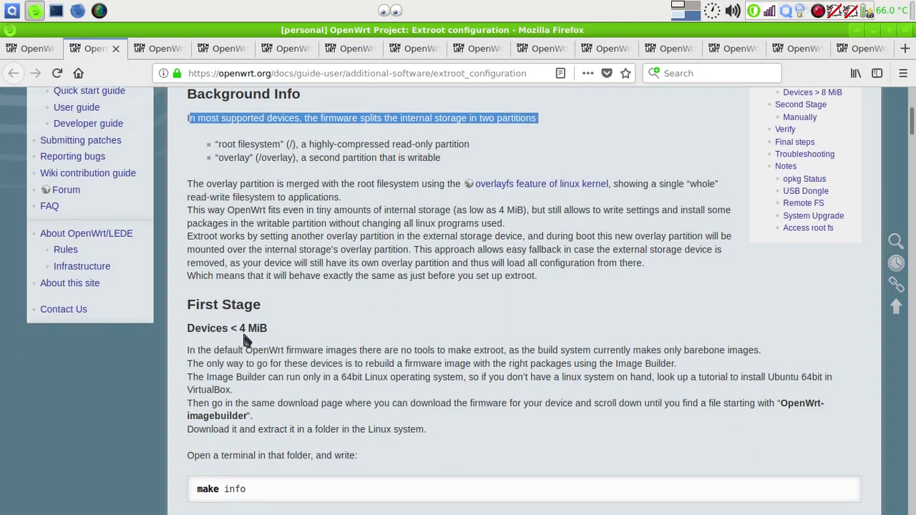
{"action": "scroll", "coordinate": [320, 343], "scroll_direction": "down", "scroll_amount": 3}
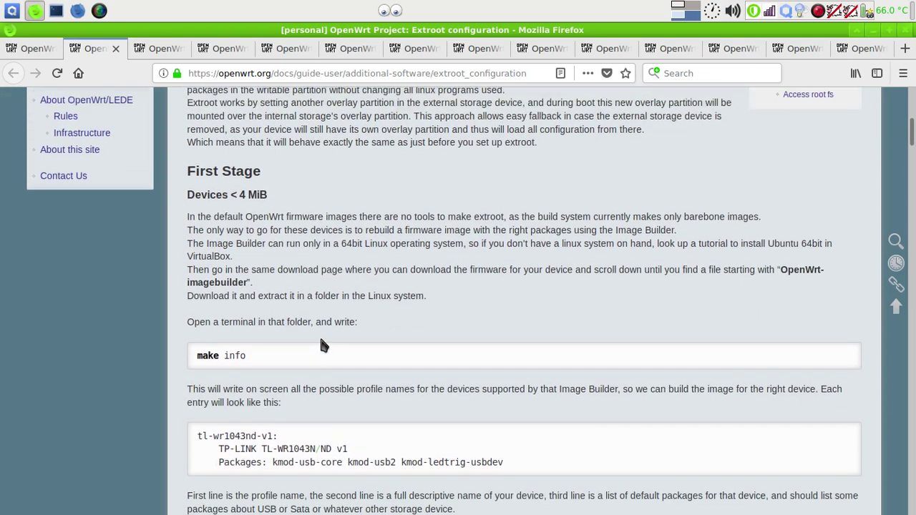
{"action": "scroll", "coordinate": [321, 346], "scroll_direction": "down", "scroll_amount": 5}
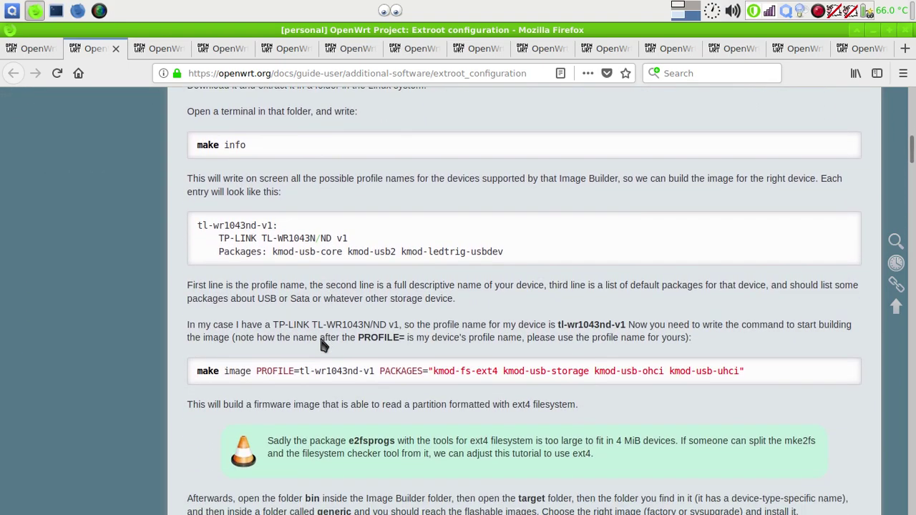
{"action": "scroll", "coordinate": [321, 346], "scroll_direction": "down", "scroll_amount": 8}
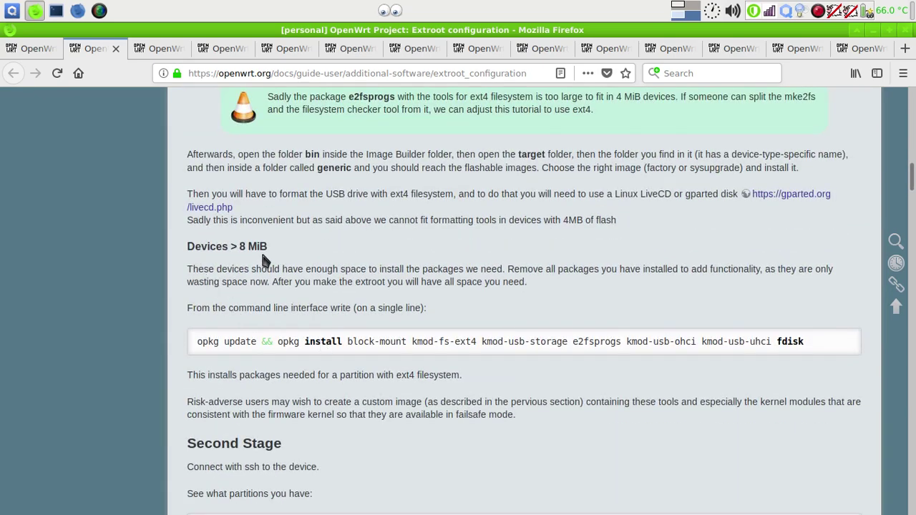
{"action": "scroll", "coordinate": [262, 259], "scroll_direction": "down", "scroll_amount": 8}
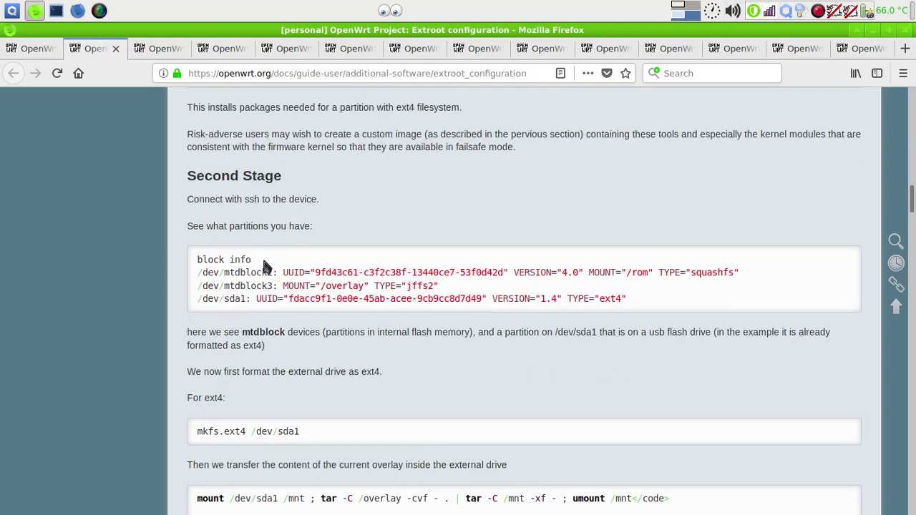
{"action": "scroll", "coordinate": [264, 256], "scroll_direction": "up", "scroll_amount": 2}
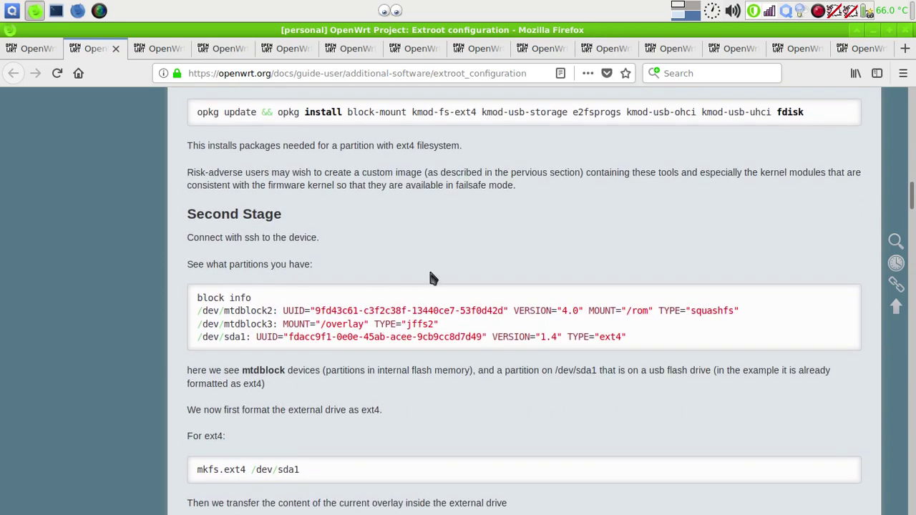
{"action": "scroll", "coordinate": [430, 277], "scroll_direction": "down", "scroll_amount": 1}
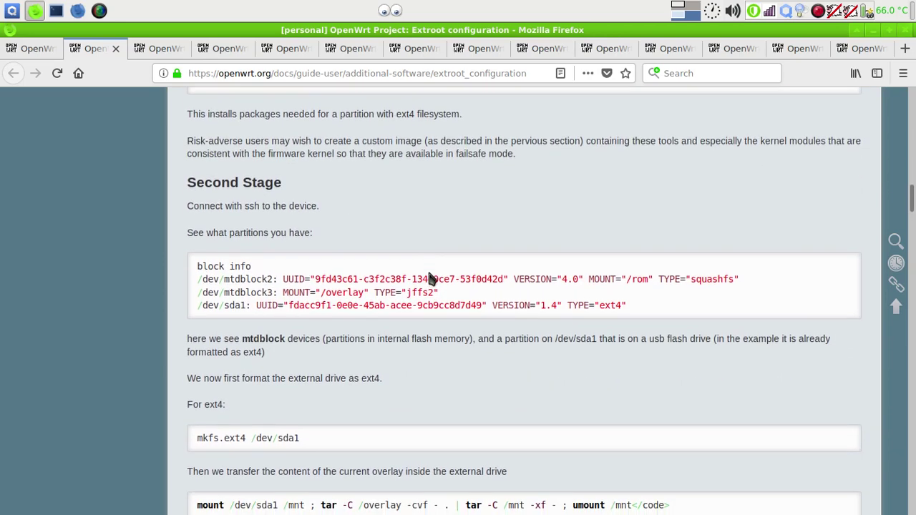
{"action": "scroll", "coordinate": [429, 278], "scroll_direction": "up", "scroll_amount": 2}
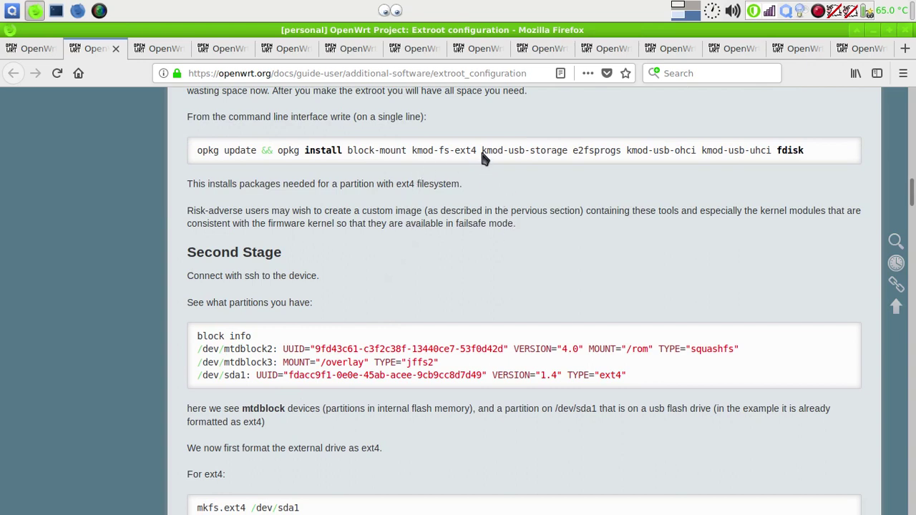
Highlight kmod-usb-storage in the guide's install command, switch to the terminal and write "opkg install kmod-usb-storage" without running it.
{"action": "left_click_drag", "start_coordinate": [482, 151], "coordinate": [564, 154]}
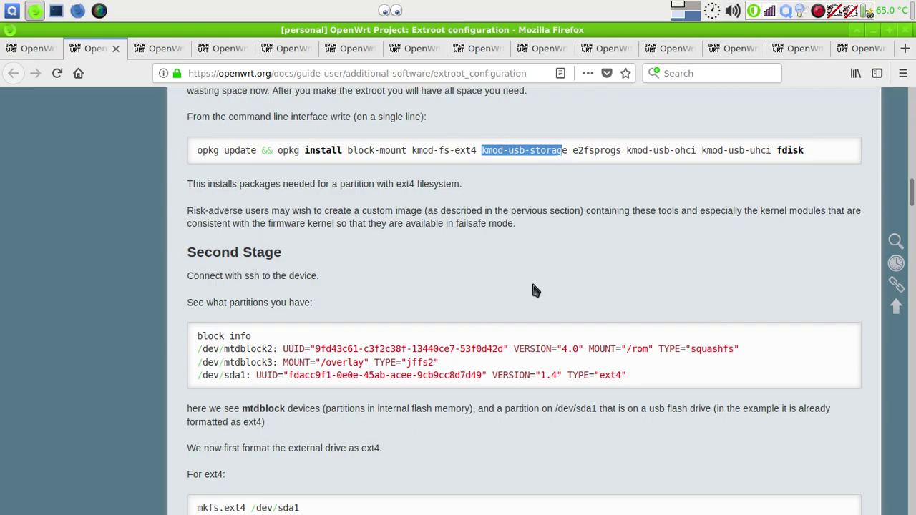
{"action": "key", "text": "alt+Tab"}
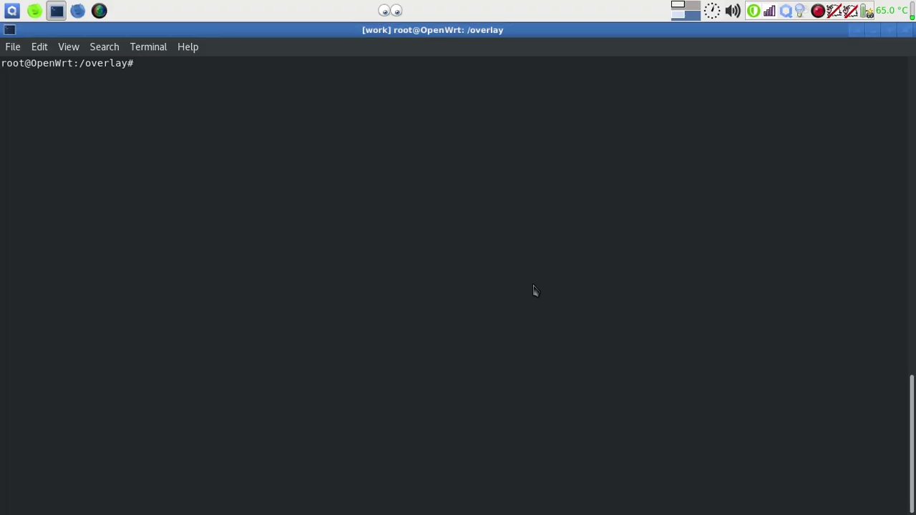
{"action": "type", "text": "opkg install m"}
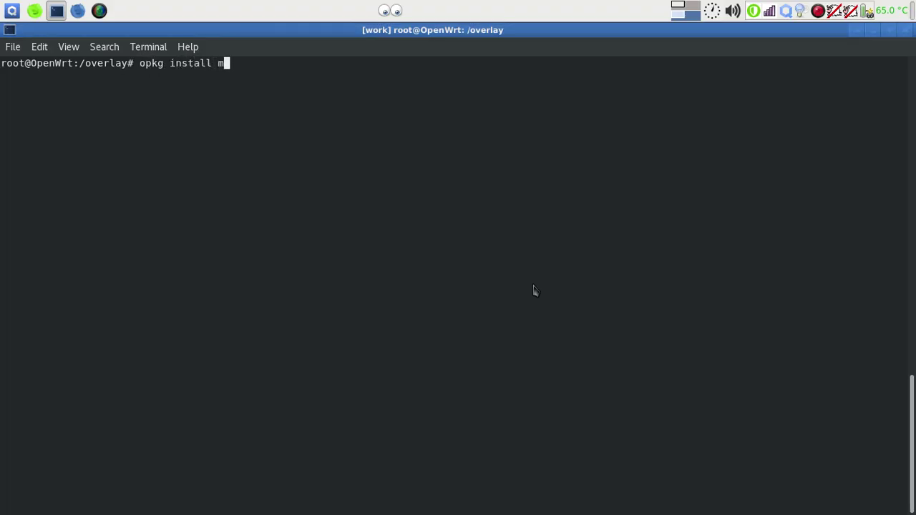
{"action": "key", "text": "BackSpace"}
{"action": "type", "text": "kmod-usb-"}
{"action": "key", "text": "alt+Tab"}
{"action": "key", "text": "alt+Tab"}
{"action": "type", "text": "storage"}
{"action": "key", "text": "alt+Tab"}
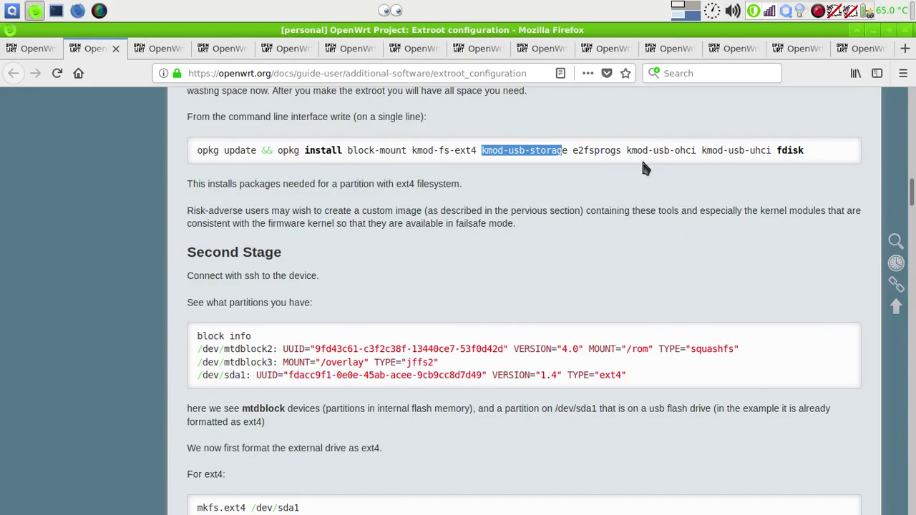
Add the kmod-usb-ohci package to the pending opkg install command in the terminal, checking its name against the guide.
{"action": "key", "text": "alt+Tab"}
{"action": "type", "text": "kmod-"}
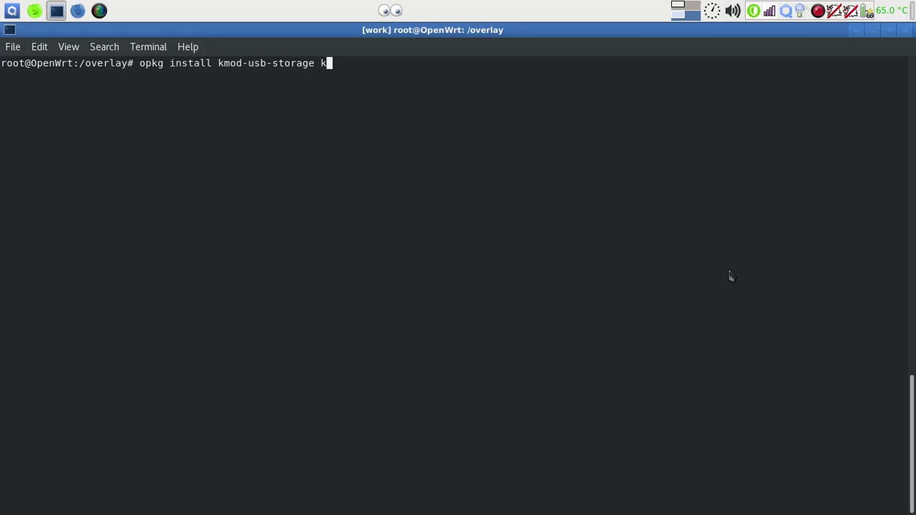
{"action": "key", "text": "alt+Tab"}
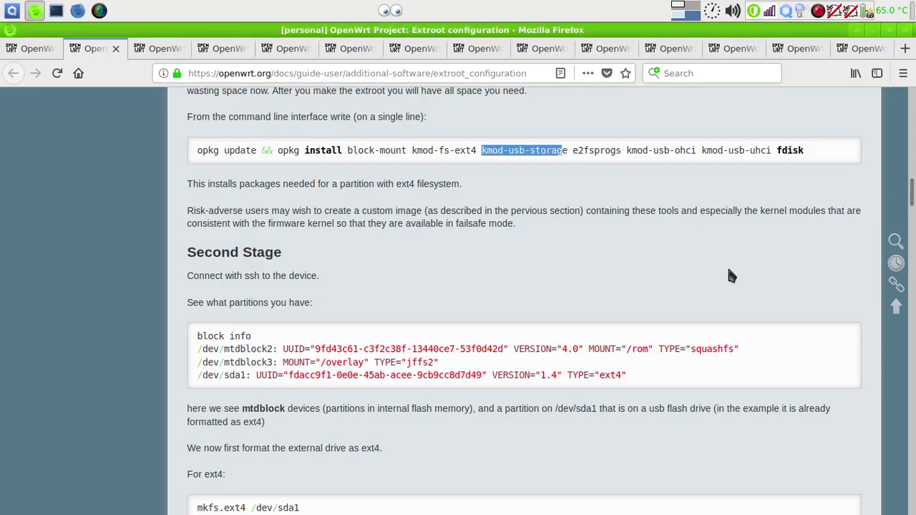
{"action": "key", "text": "alt+Tab"}
{"action": "type", "text": "usb"}
{"action": "type", "text": "-ohci"}
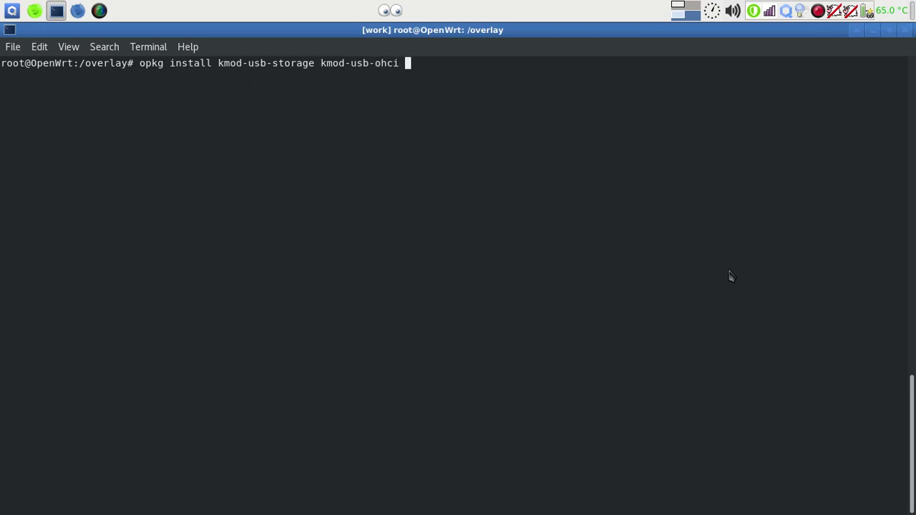
Append kmod-usb-uhci to the pending opkg install command, checking the package name against the Extroot configuration page.
{"action": "key", "text": "alt+Tab"}
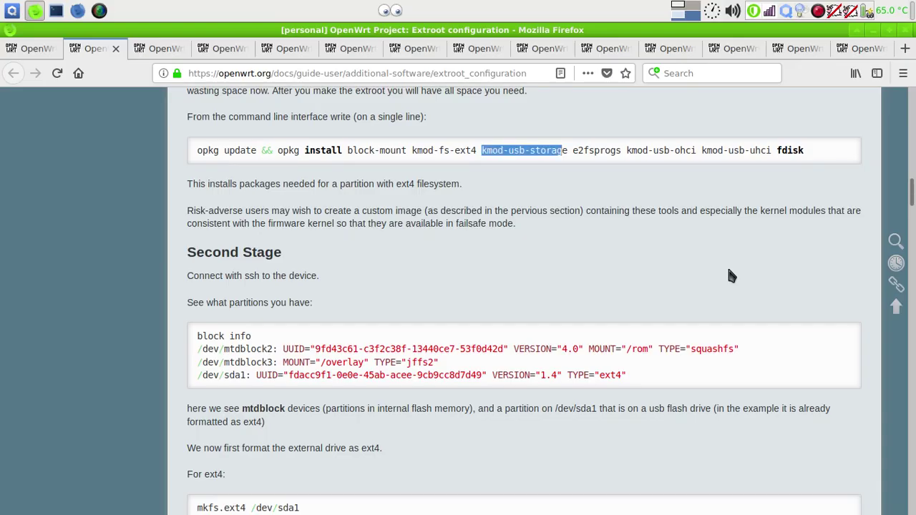
{"action": "key", "text": "alt+Tab"}
{"action": "type", "text": "kmod"}
{"action": "key", "text": "alt+Tab"}
{"action": "key", "text": "alt+Tab"}
{"action": "type", "text": "-usb"}
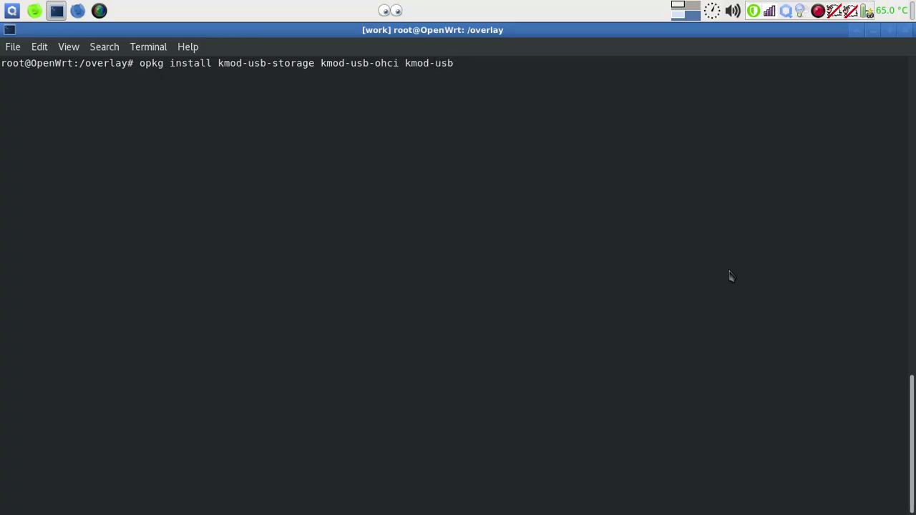
{"action": "key", "text": "alt+Tab"}
{"action": "key", "text": "alt+Tab"}
{"action": "type", "text": "-u"}
{"action": "key", "text": "alt+Tab"}
{"action": "key", "text": "alt+Tab"}
{"action": "type", "text": "hci"}
Consult the USB driver section of the Using storage devices page, add usbutils to the opkg install command and run it.
{"action": "key", "text": "alt+Tab"}
{"action": "left_click", "coordinate": [14, 73]}
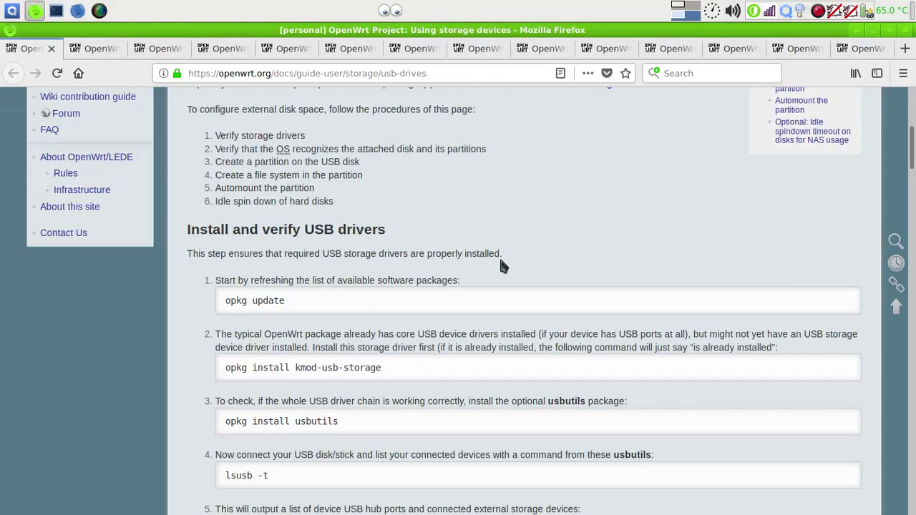
{"action": "scroll", "coordinate": [501, 264], "scroll_direction": "down", "scroll_amount": 1}
{"action": "scroll", "coordinate": [503, 265], "scroll_direction": "down", "scroll_amount": 1}
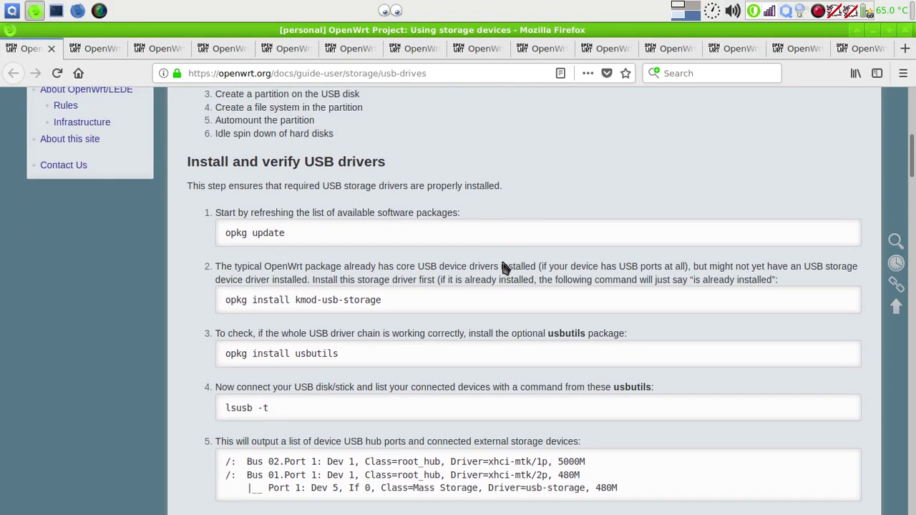
{"action": "scroll", "coordinate": [504, 267], "scroll_direction": "down", "scroll_amount": 1}
{"action": "key", "text": "alt+Tab"}
{"action": "type", "text": "usbuitl"}
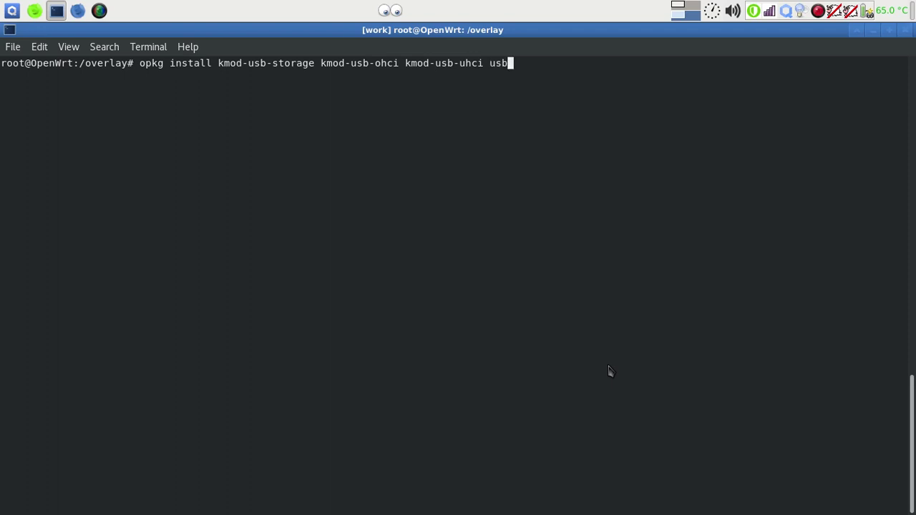
{"action": "key", "text": "BackSpace"}
{"action": "key", "text": "BackSpace"}
{"action": "key", "text": "BackSpace"}
{"action": "type", "text": "tils"}
{"action": "key", "text": "Return"}
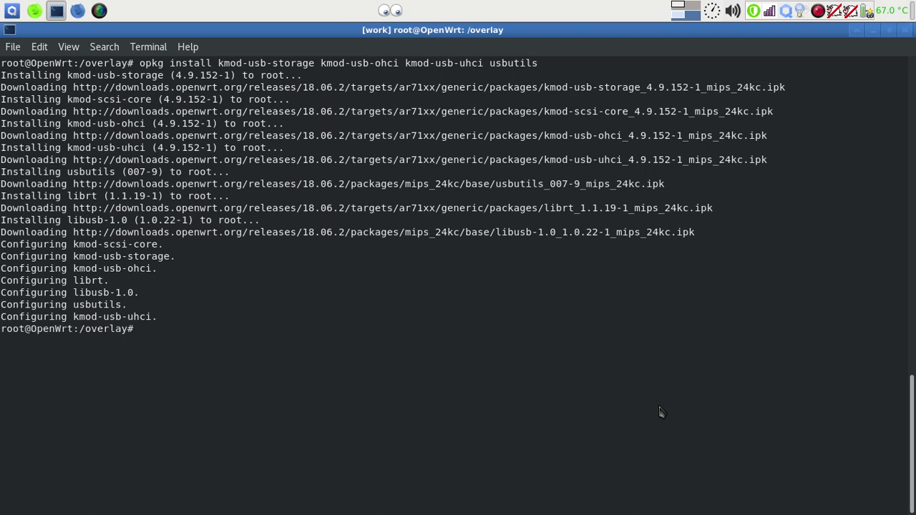
Show human-readable filesystem usage including filesystem types with df -hT.
{"action": "type", "text": "df -ht"}
{"action": "key", "text": "Return"}
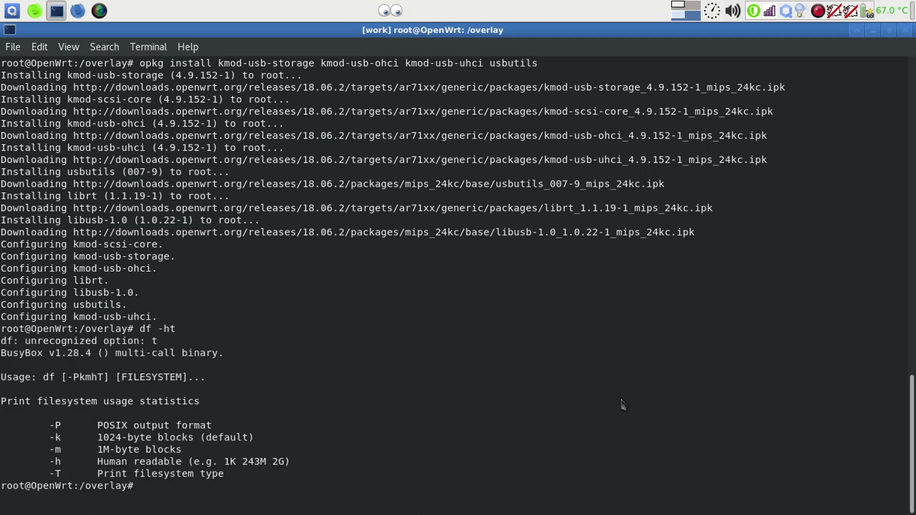
{"action": "type", "text": "df -h"}
{"action": "type", "text": "T"}
{"action": "key", "text": "Return"}
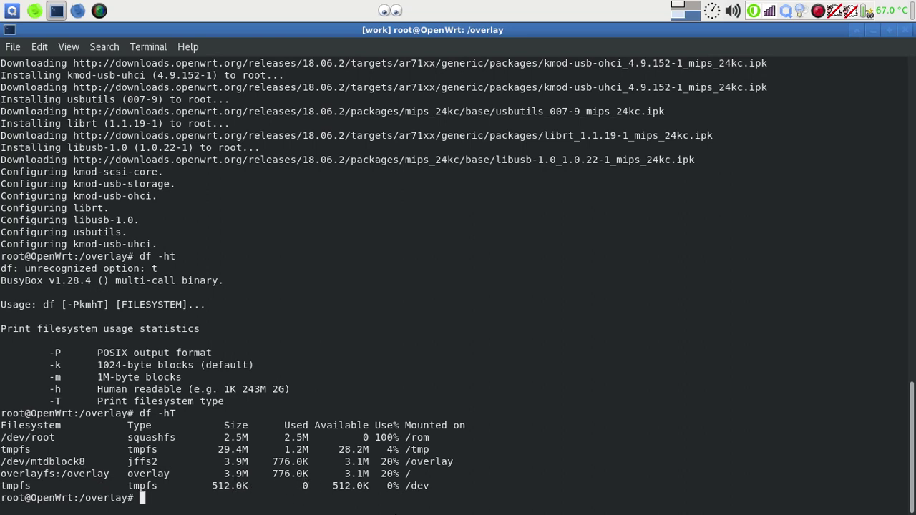
Check the USB verification command in the guide, clear the terminal and list the USB device tree with lsusb -t.
{"action": "key", "text": "alt+Tab"}
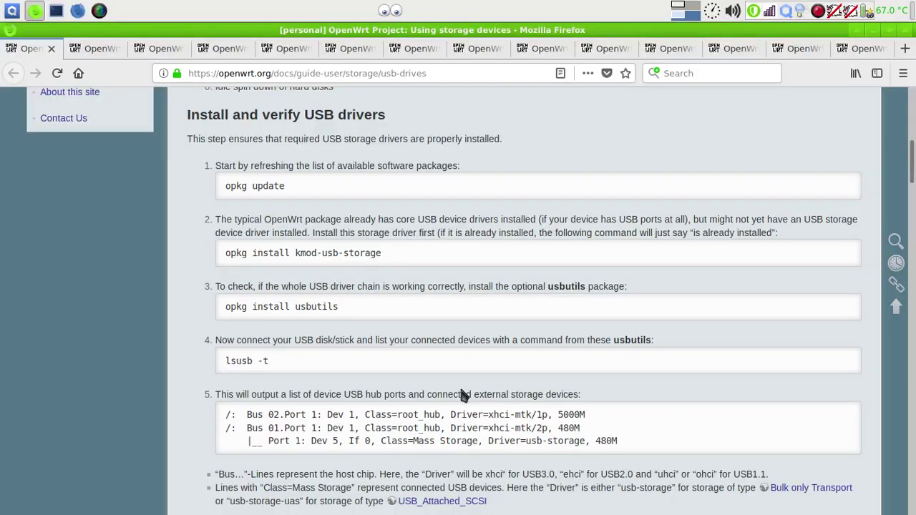
{"action": "key", "text": "alt+Tab"}
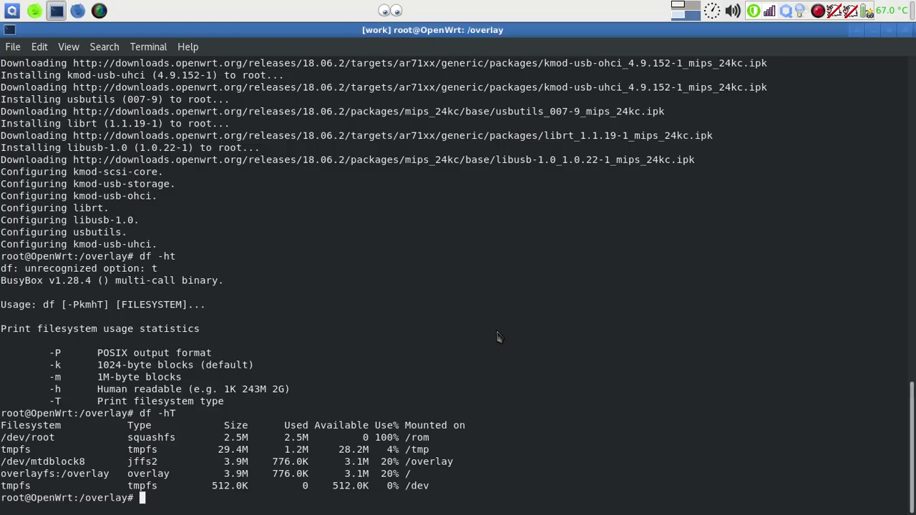
{"action": "type", "text": "clear"}
{"action": "key", "text": "Return"}
{"action": "type", "text": "lsu"}
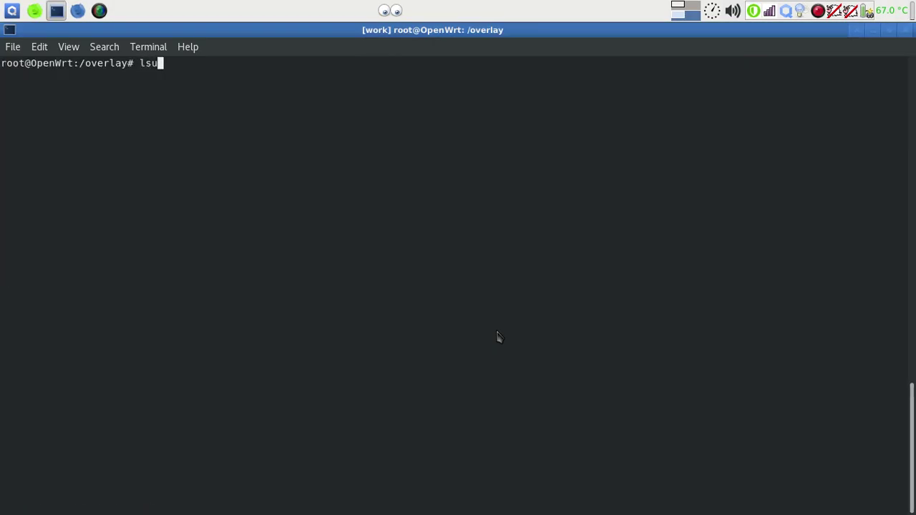
{"action": "type", "text": "sb -t"}
{"action": "key", "text": "Return"}
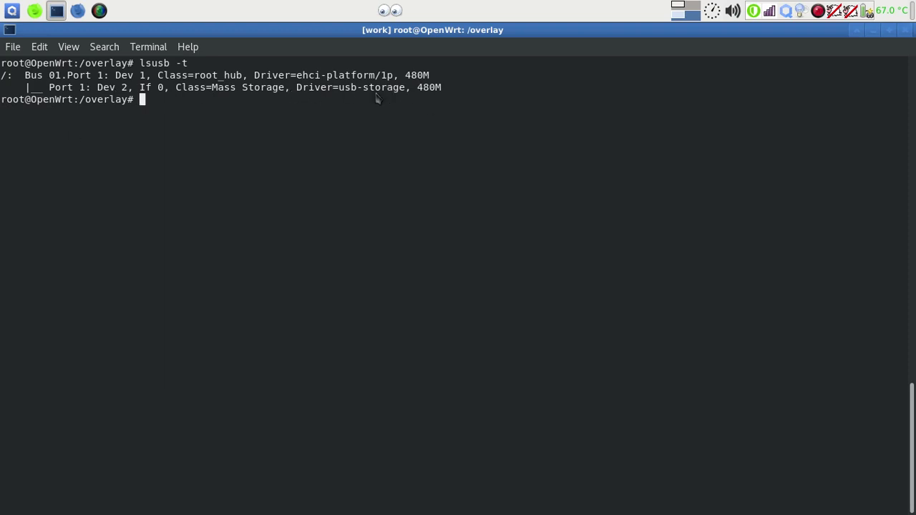
Look further down the Using storage devices page in Firefox, and list the router's /dev/sd* devices in the terminal.
{"action": "key", "text": "alt+Tab"}
{"action": "scroll", "coordinate": [429, 293], "scroll_direction": "down", "scroll_amount": 5}
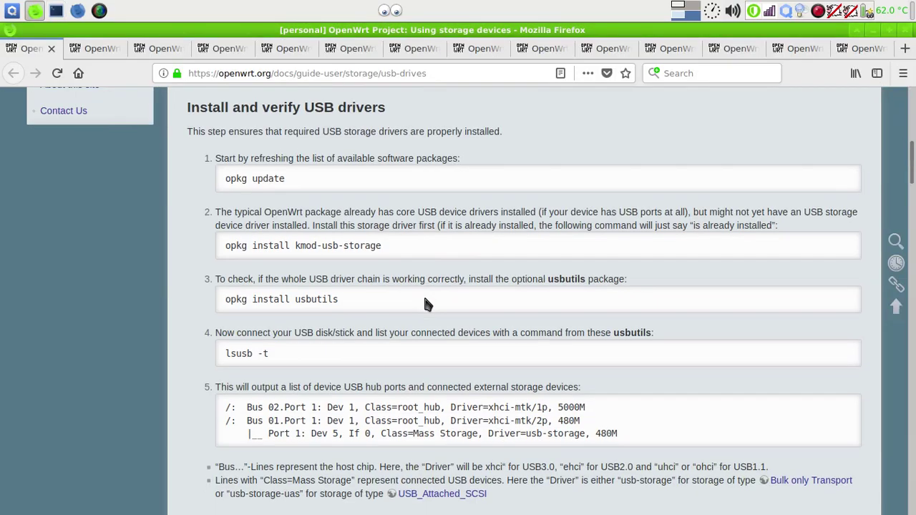
{"action": "key", "text": "alt+Tab"}
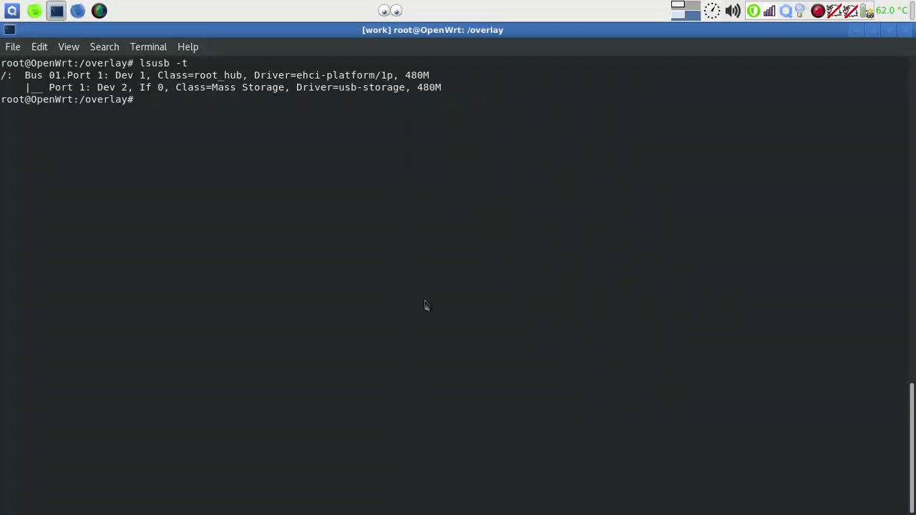
{"action": "type", "text": "ls /dev/sd*"}
{"action": "key", "text": "Return"}
Repeat the /dev/sd* listing with the -t option.
{"action": "key", "text": "Up"}
{"action": "key", "text": "Left"}
{"action": "key", "text": "Left"}
{"action": "key", "text": "Left"}
{"action": "key", "text": "Left"}
{"action": "key", "text": "Left"}
{"action": "key", "text": "Left"}
{"action": "key", "text": "Left"}
{"action": "key", "text": "Left"}
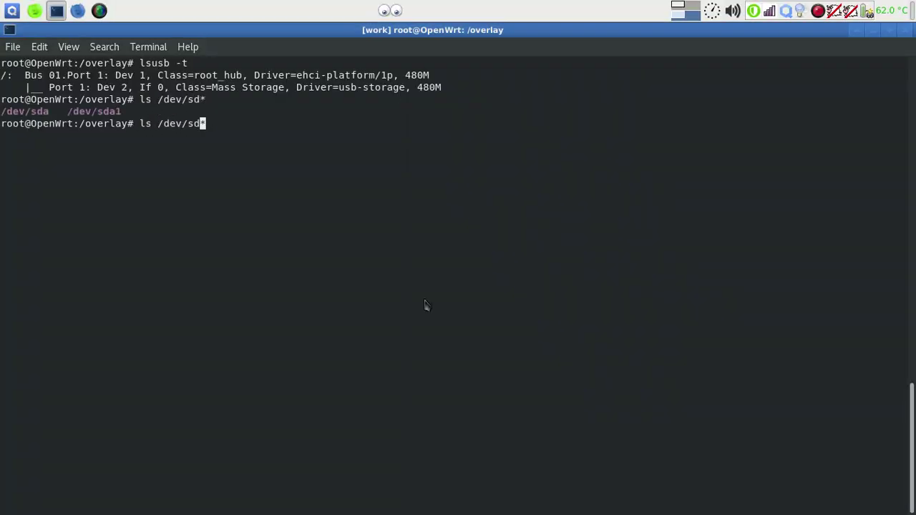
{"action": "type", "text": "-t"}
{"action": "key", "text": "Return"}
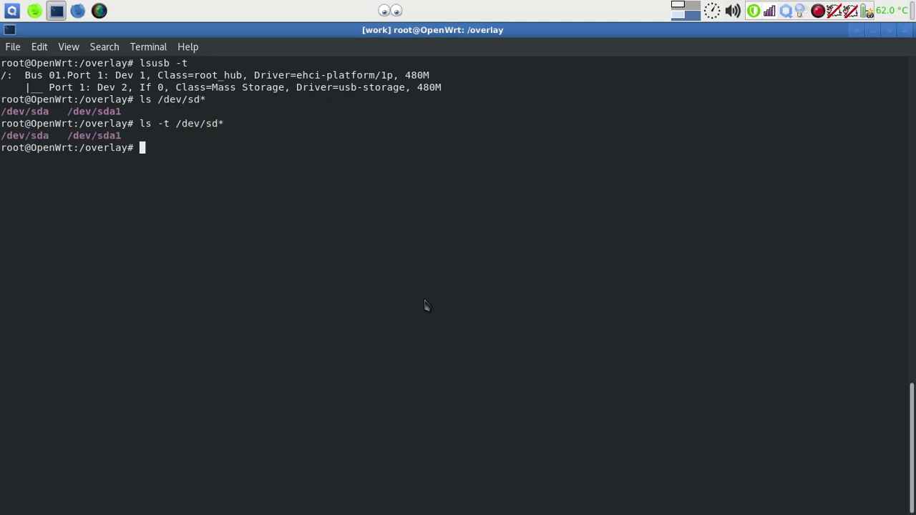
List the /dev/sd* block devices in long format with ls -l.
{"action": "key", "text": "Up"}
{"action": "key", "text": "Left"}
{"action": "key", "text": "Left"}
{"action": "key", "text": "Left"}
{"action": "key", "text": "Left"}
{"action": "key", "text": "Left"}
{"action": "key", "text": "Left"}
{"action": "key", "text": "Left"}
{"action": "key", "text": "Left"}
{"action": "key", "text": "Left"}
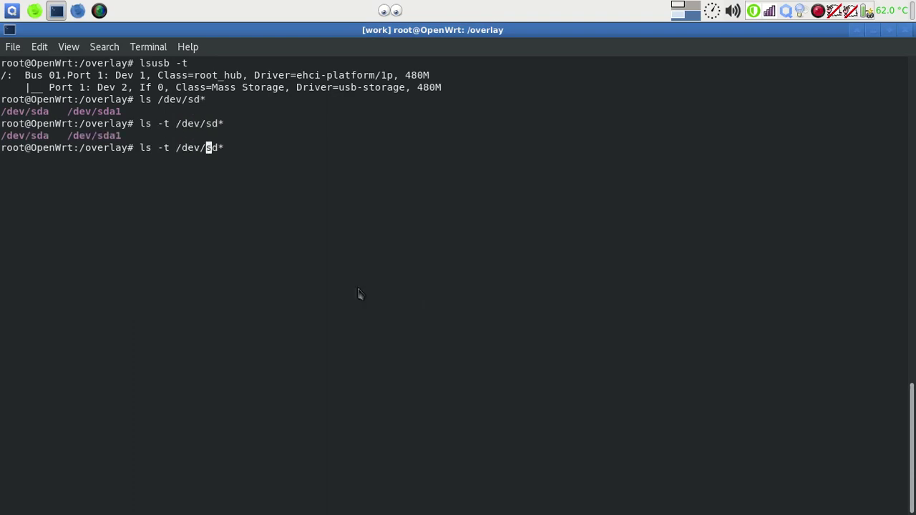
{"action": "key", "text": "BackSpace"}
{"action": "type", "text": "l"}
{"action": "key", "text": "Return"}
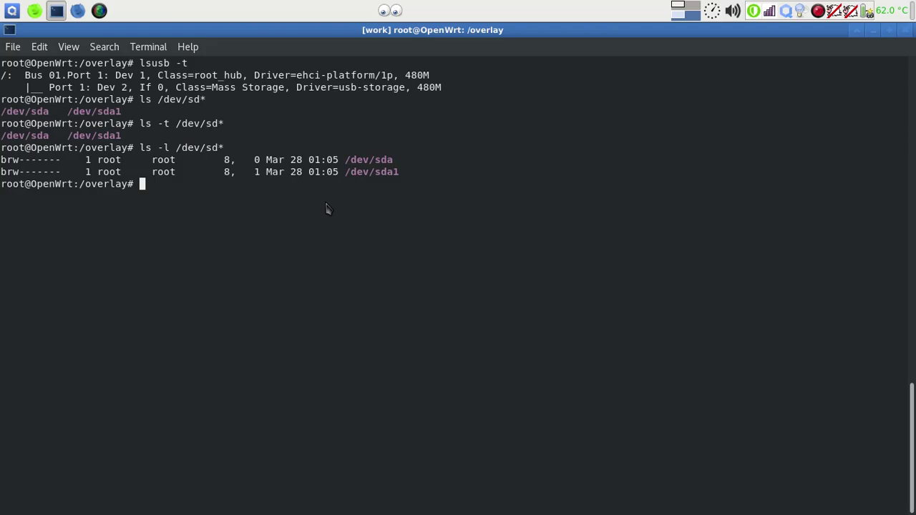
Check the guide's block tool instructions in Firefox, and run block info in the cleared terminal.
{"action": "key", "text": "alt+Tab"}
{"action": "scroll", "coordinate": [458, 209], "scroll_direction": "down", "scroll_amount": 2}
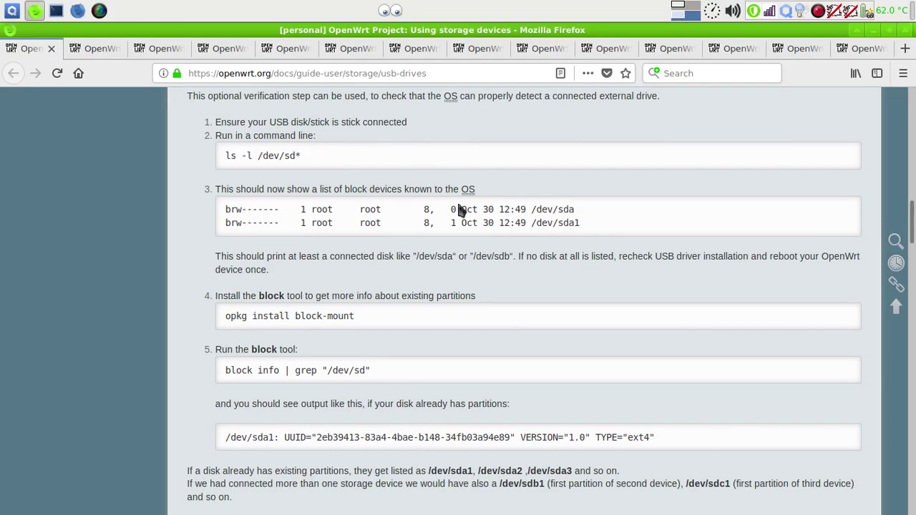
{"action": "scroll", "coordinate": [459, 209], "scroll_direction": "down", "scroll_amount": 1}
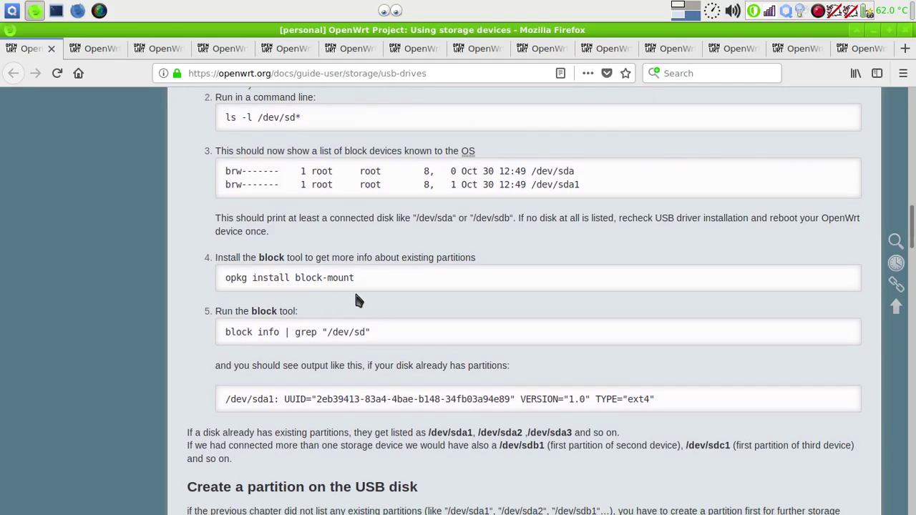
{"action": "scroll", "coordinate": [398, 301], "scroll_direction": "down", "scroll_amount": 1}
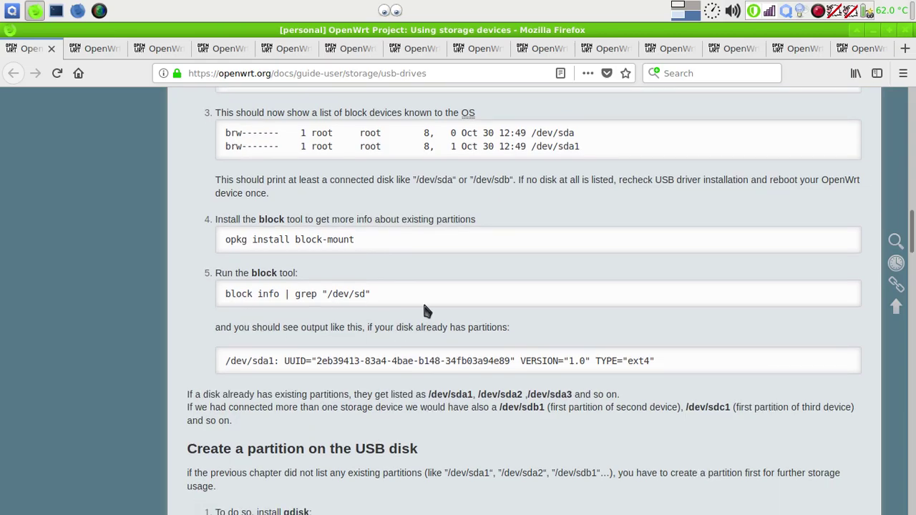
{"action": "key", "text": "alt+Tab"}
{"action": "type", "text": "clear"}
{"action": "key", "text": "Return"}
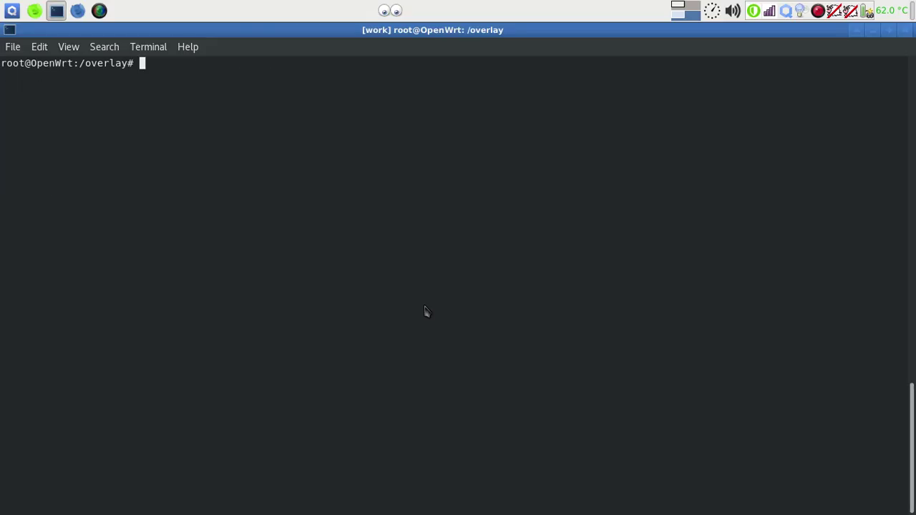
{"action": "type", "text": "block info"}
{"action": "key", "text": "Return"}
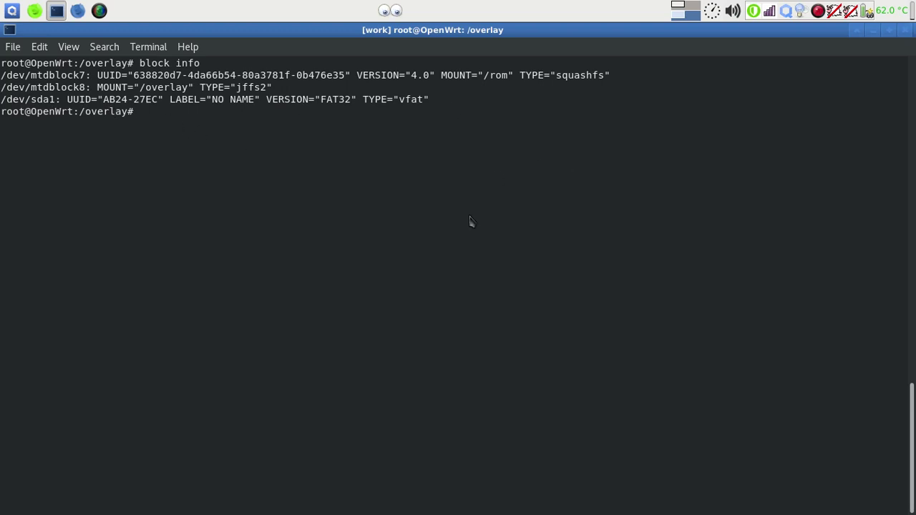
Examine the partition creation steps on the Using storage devices page and the Second Stage section of the Extroot configuration page in Firefox.
{"action": "key", "text": "alt+Tab"}
{"action": "scroll", "coordinate": [512, 250], "scroll_direction": "down", "scroll_amount": 4}
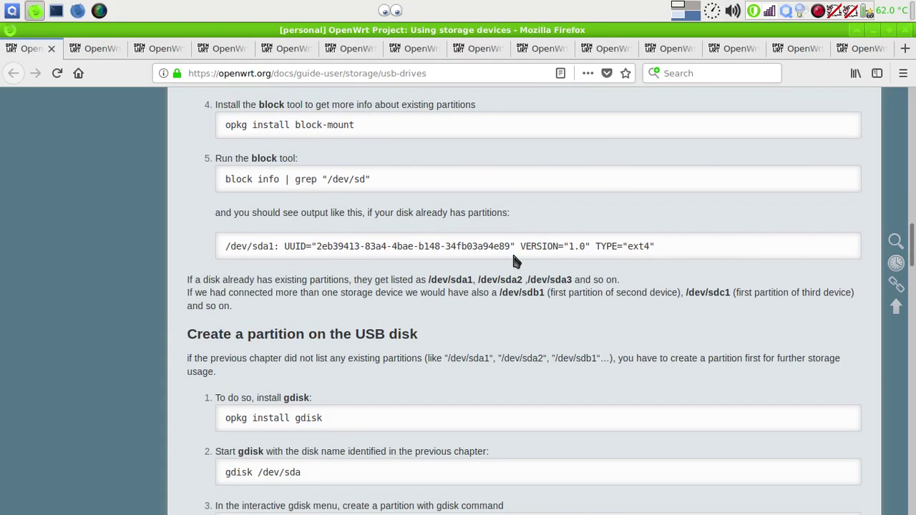
{"action": "scroll", "coordinate": [515, 262], "scroll_direction": "down", "scroll_amount": 6}
{"action": "scroll", "coordinate": [515, 262], "scroll_direction": "up", "scroll_amount": 1}
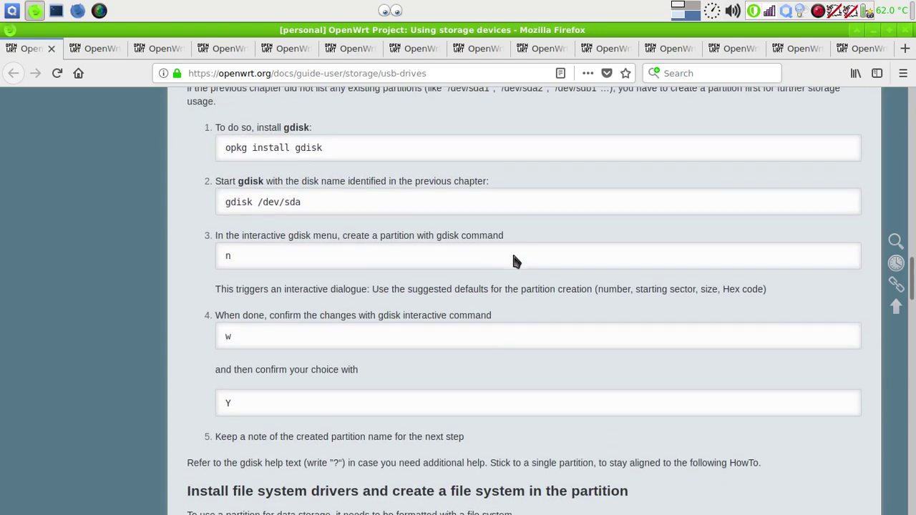
{"action": "scroll", "coordinate": [415, 180], "scroll_direction": "up", "scroll_amount": 2}
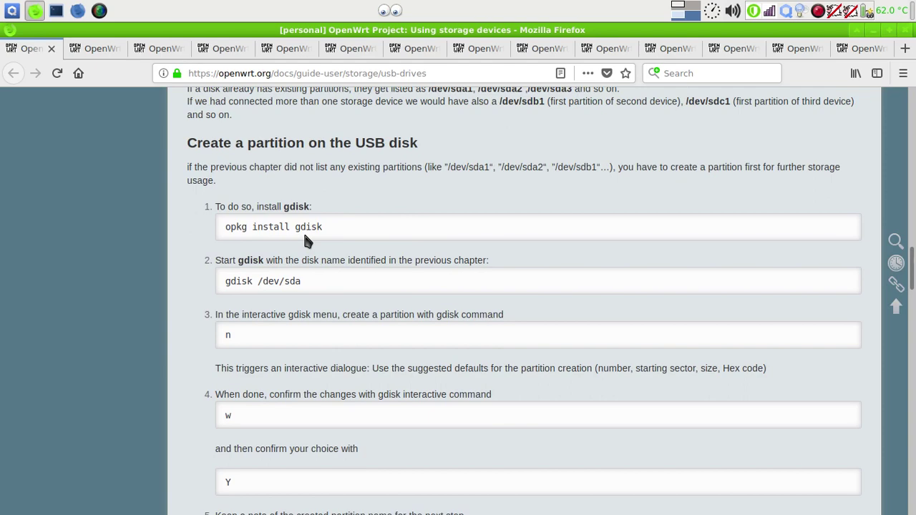
{"action": "left_click", "coordinate": [97, 49]}
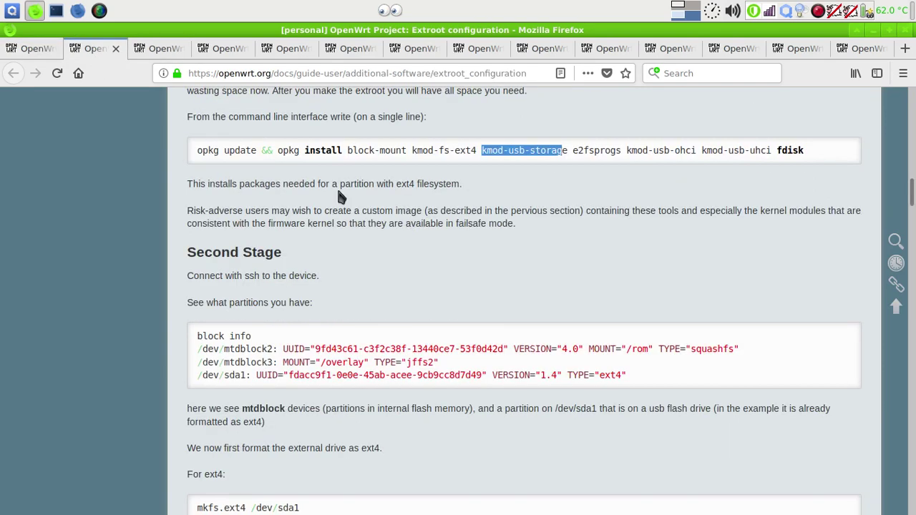
{"action": "scroll", "coordinate": [392, 224], "scroll_direction": "down", "scroll_amount": 3}
{"action": "scroll", "coordinate": [392, 224], "scroll_direction": "up", "scroll_amount": 2}
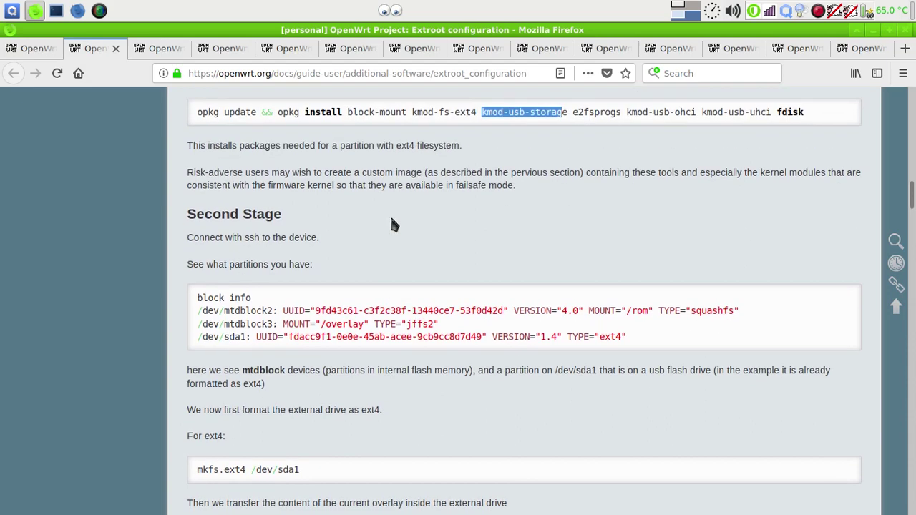
{"action": "scroll", "coordinate": [391, 220], "scroll_direction": "up", "scroll_amount": 1}
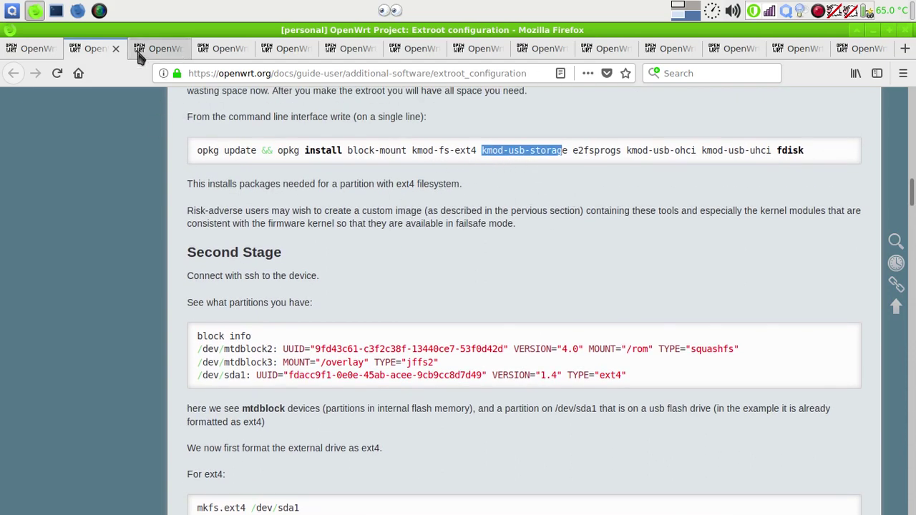
{"action": "left_click", "coordinate": [32, 48]}
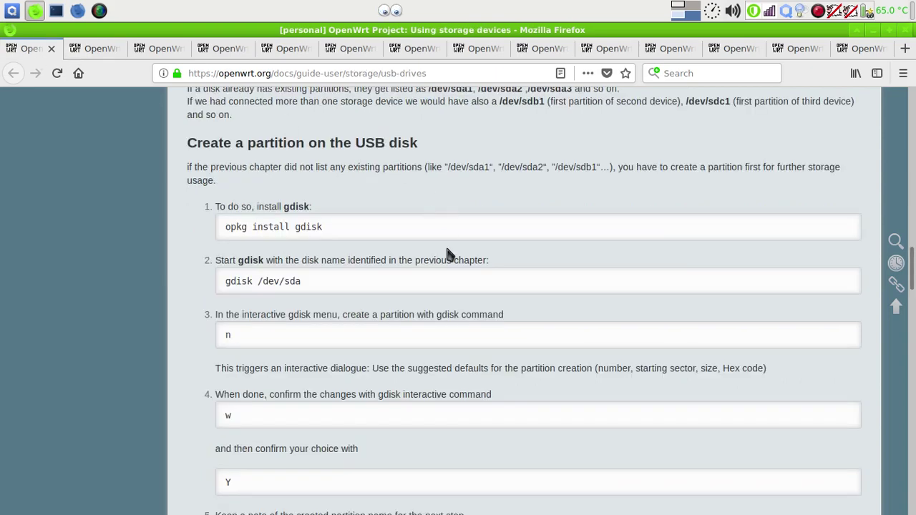
Switch to the terminal and install the cfdisk package with opkg.
{"action": "left_click", "coordinate": [58, 15]}
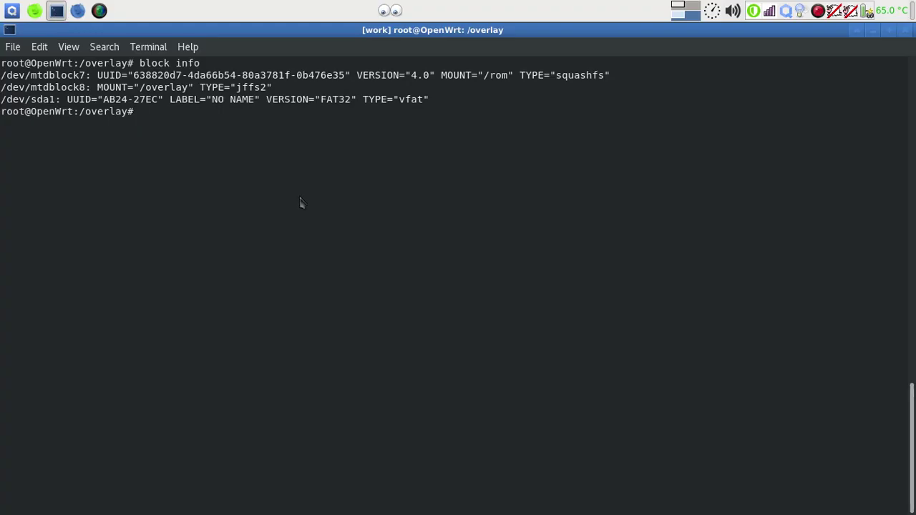
{"action": "type", "text": "opkg install cfdisk"}
{"action": "key", "text": "Return"}
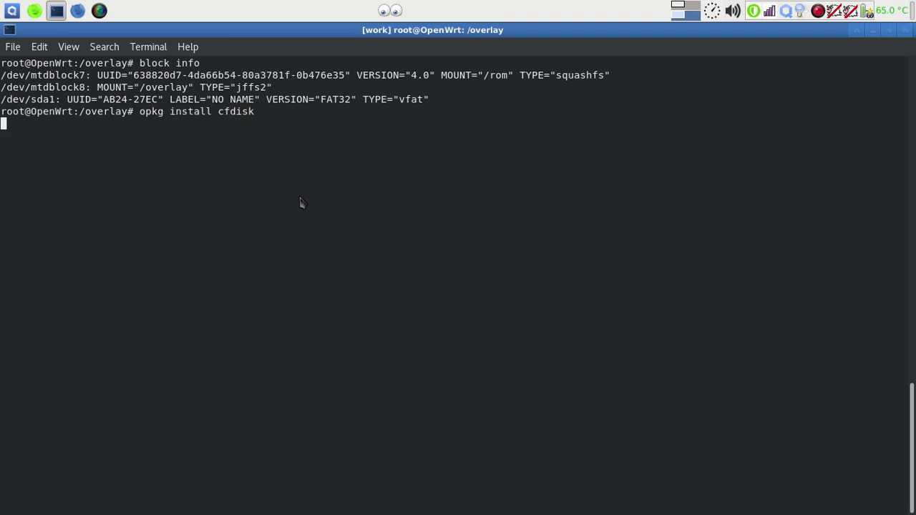
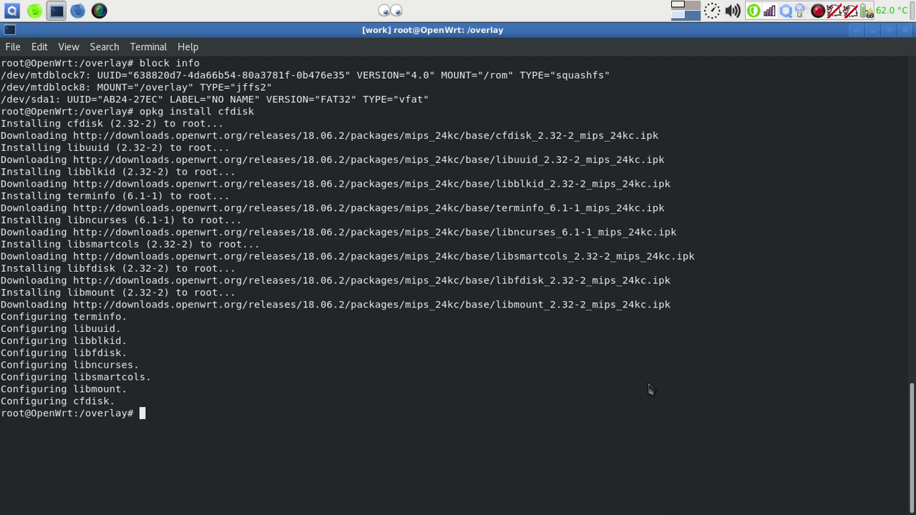
Clear the terminal and open the USB disk /dev/sda in cfdisk.
{"action": "type", "text": "clear"}
{"action": "key", "text": "Return"}
{"action": "type", "text": "cf"}
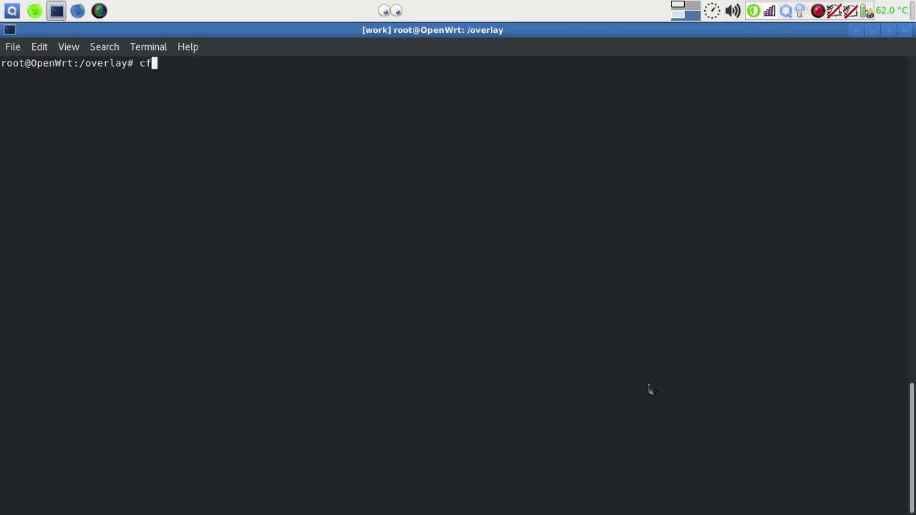
{"action": "type", "text": "disk /dev/sda"}
{"action": "key", "text": "Return"}
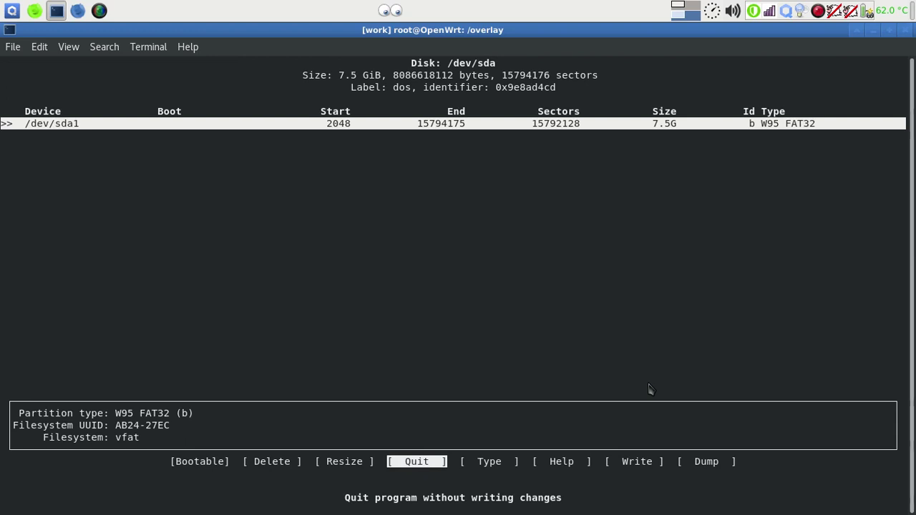
Delete the existing FAT32 partition /dev/sda1 in cfdisk.
{"action": "key", "text": "Left"}
{"action": "key", "text": "Left"}
{"action": "key", "text": "Return"}
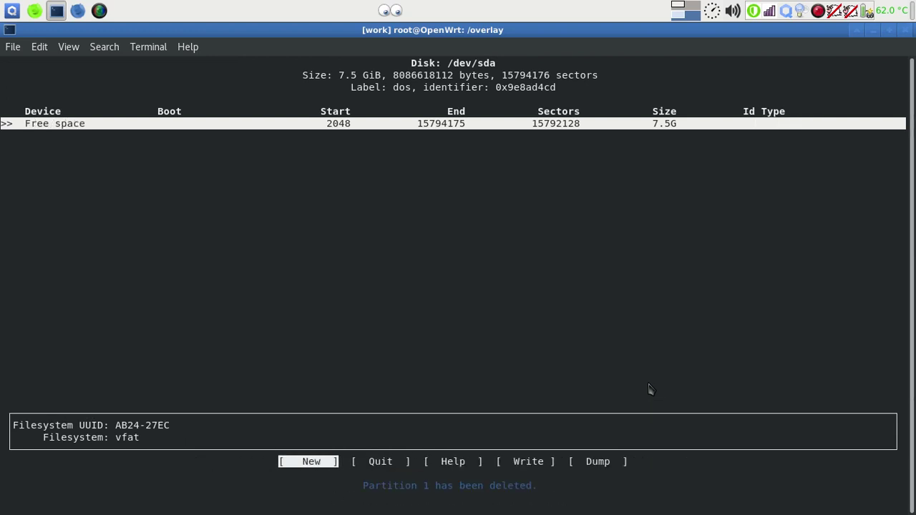
Create a new primary partition of 7G from the free space on /dev/sda.
{"action": "key", "text": "Return"}
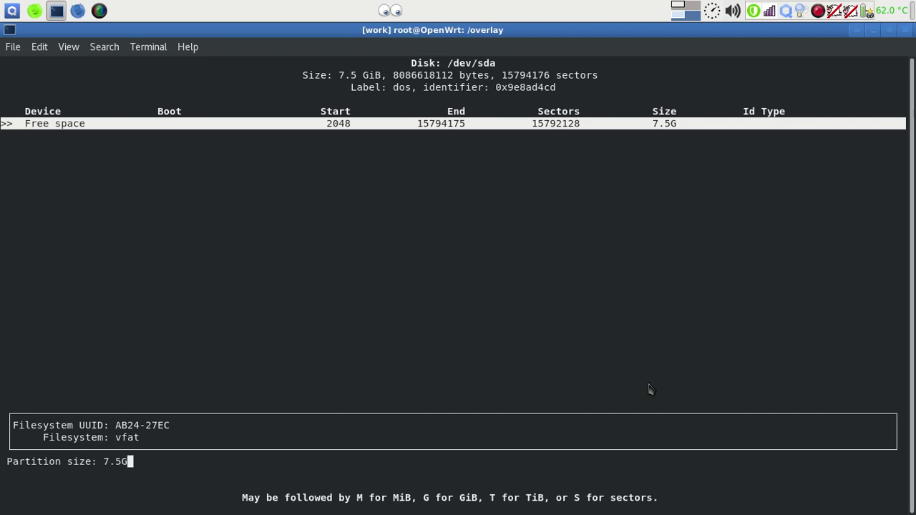
{"action": "key", "text": "BackSpace"}
{"action": "key", "text": "BackSpace"}
{"action": "key", "text": "BackSpace"}
{"action": "key", "text": "BackSpace"}
{"action": "type", "text": "7G"}
{"action": "key", "text": "Return"}
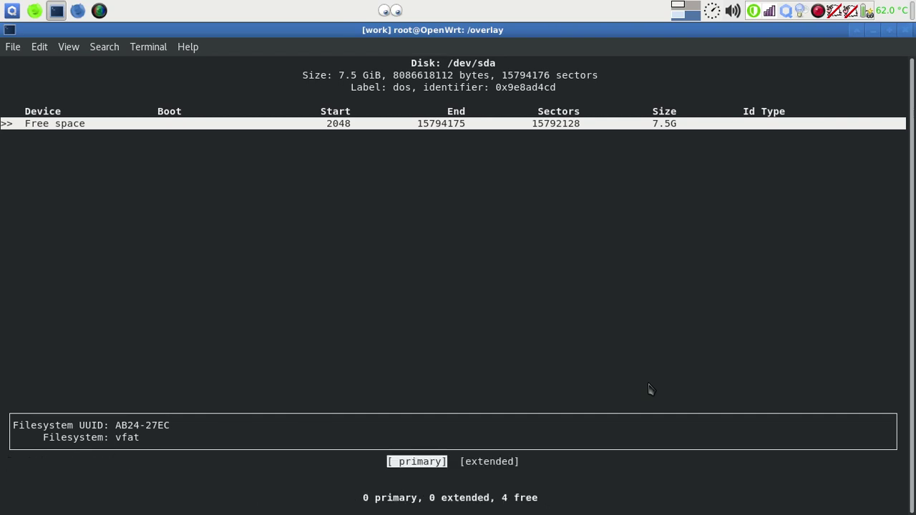
{"action": "key", "text": "Return"}
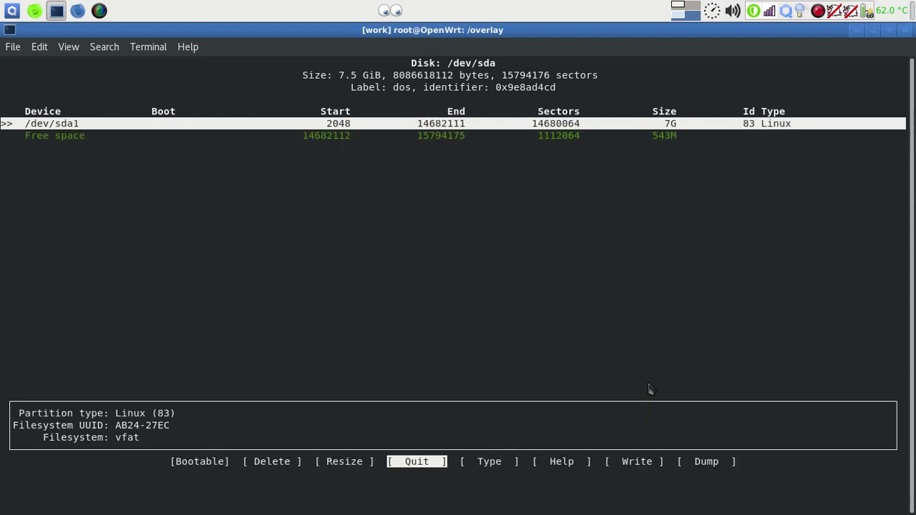
Create a second primary partition of 543M using all the remaining free space on /dev/sda.
{"action": "key", "text": "Down"}
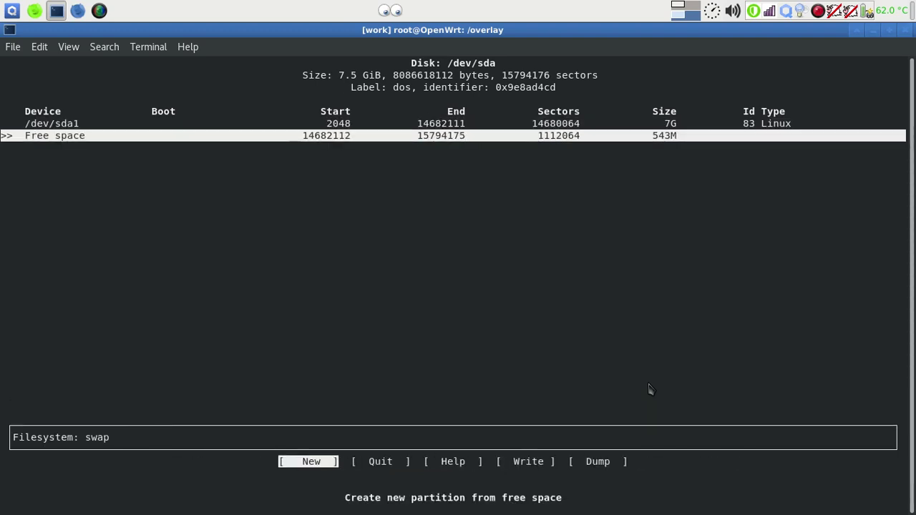
{"action": "key", "text": "Return"}
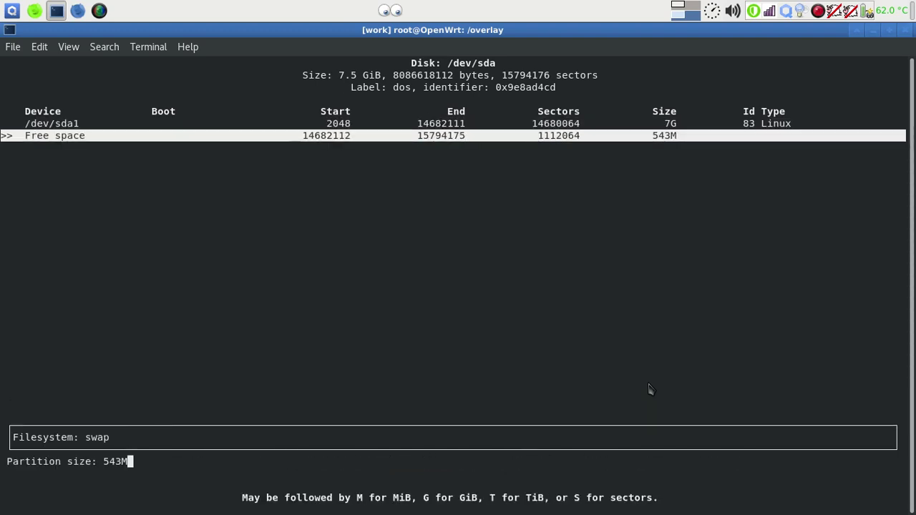
{"action": "key", "text": "Return"}
{"action": "key", "text": "Return"}
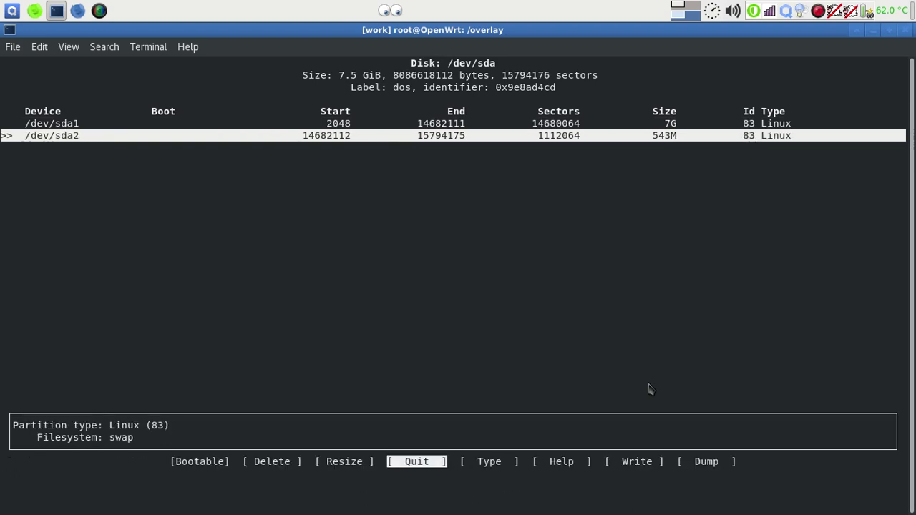
Set the partition type of /dev/sda2 to 82 Linux swap / Solaris.
{"action": "key", "text": "Right"}
{"action": "key", "text": "Return"}
{"action": "key", "text": "Up"}
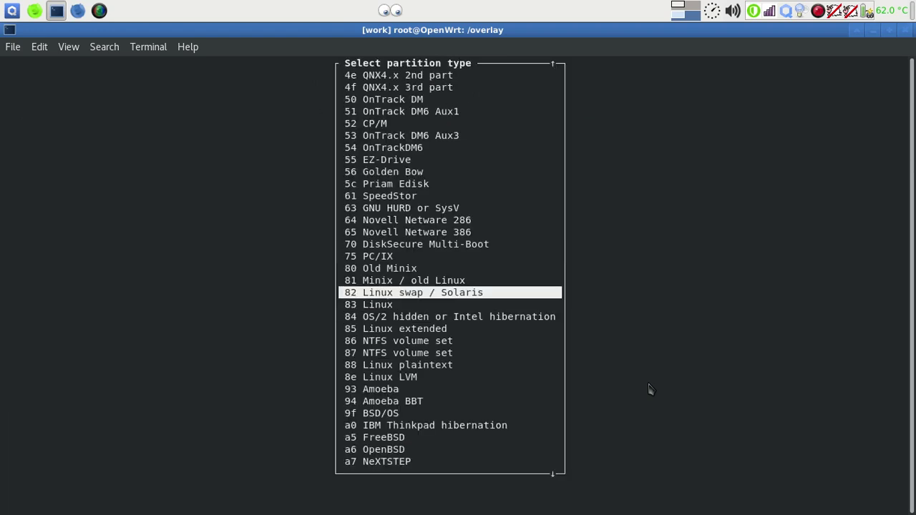
{"action": "key", "text": "Return"}
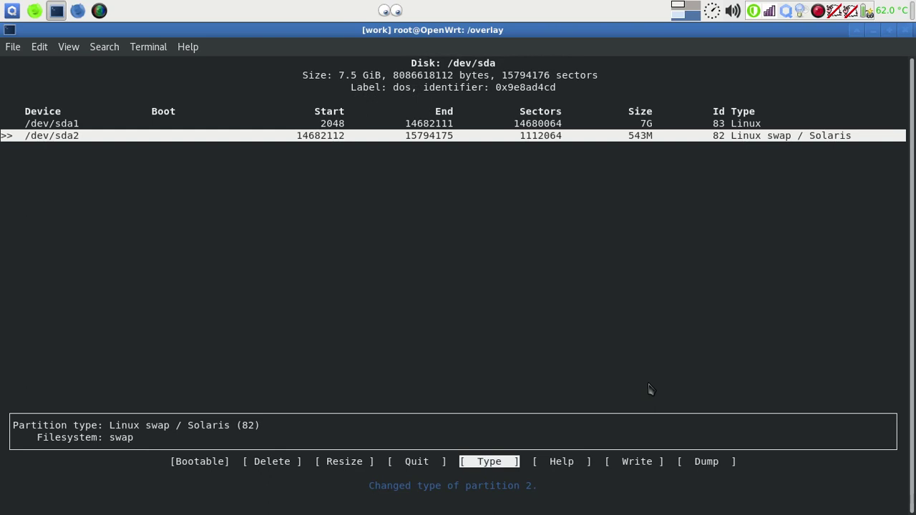
Write the new partition table to /dev/sda, confirming with yes.
{"action": "key", "text": "Right"}
{"action": "key", "text": "Right"}
{"action": "key", "text": "Return"}
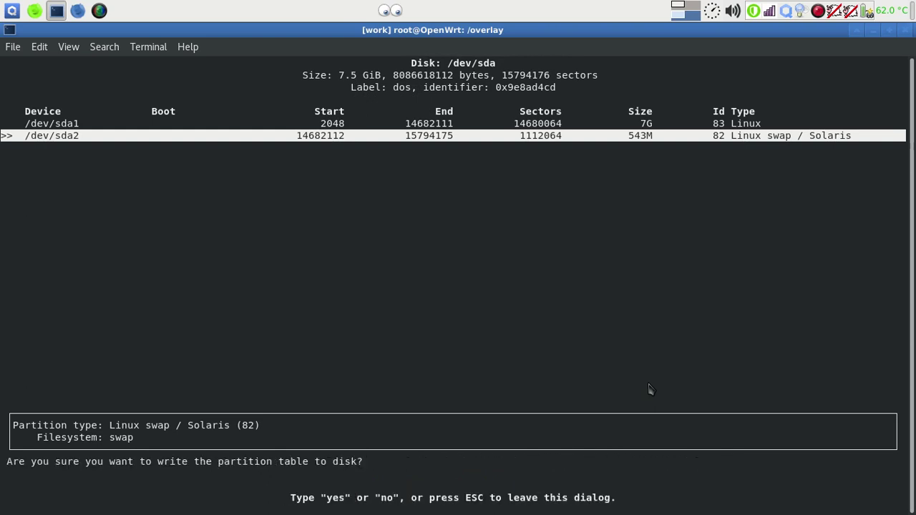
{"action": "type", "text": "yes"}
{"action": "key", "text": "Return"}
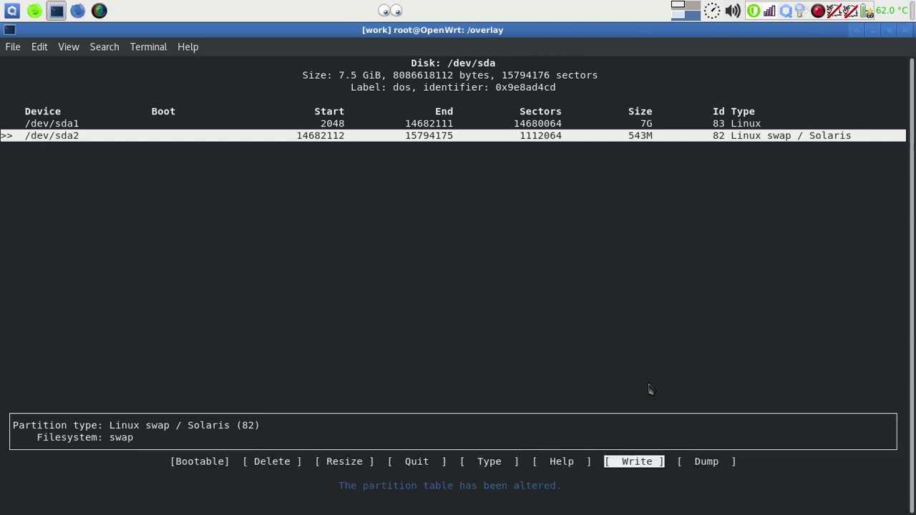
Quit cfdisk and return to the router's shell prompt.
{"action": "key", "text": "Left"}
{"action": "key", "text": "Left"}
{"action": "key", "text": "Left"}
{"action": "key", "text": "Left"}
{"action": "key", "text": "Right"}
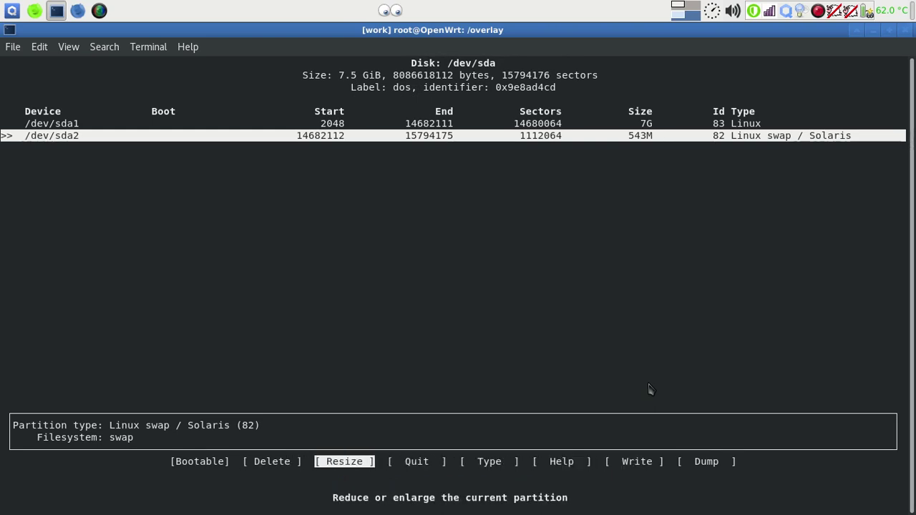
{"action": "key", "text": "Right"}
{"action": "key", "text": "Return"}
Clear the terminal and run block info again to check the new partitions.
{"action": "type", "text": "clear"}
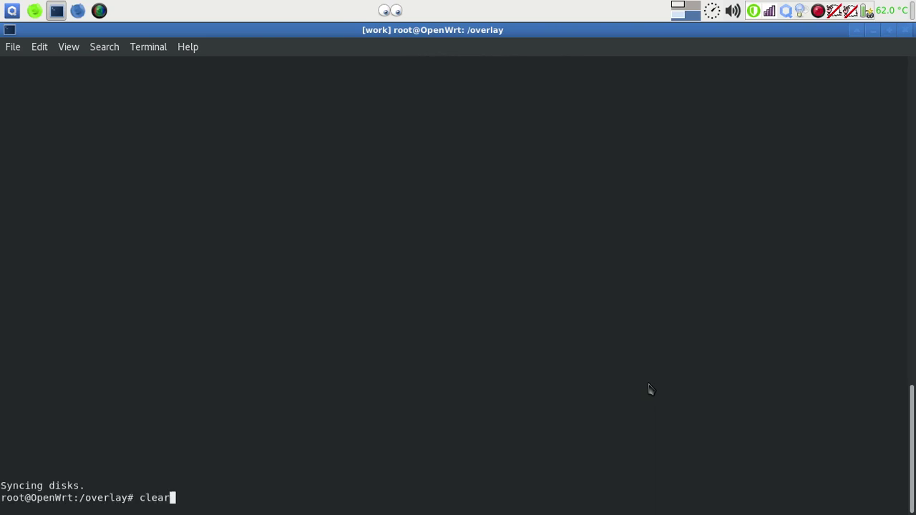
{"action": "key", "text": "Return"}
{"action": "key", "text": "Up"}
{"action": "key", "text": "Up"}
{"action": "key", "text": "Down"}
{"action": "key", "text": "Up"}
{"action": "key", "text": "Up"}
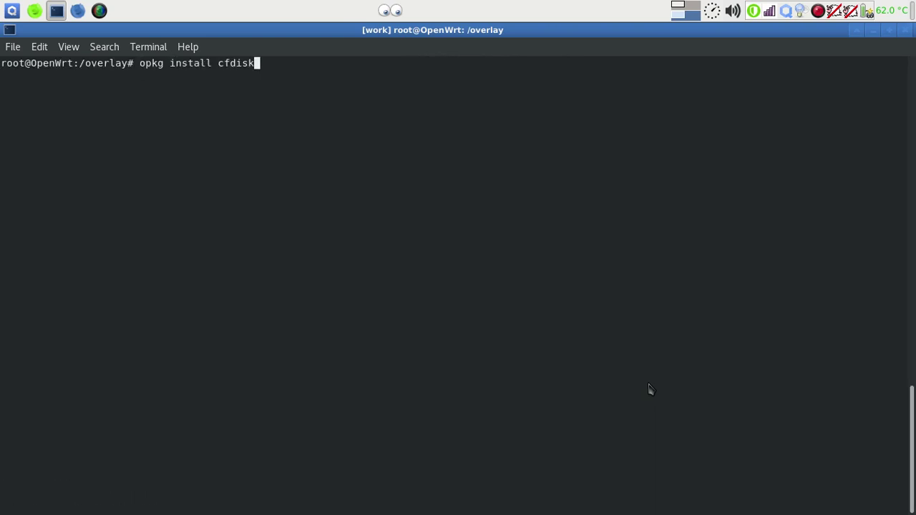
{"action": "key", "text": "Up"}
{"action": "key", "text": "Return"}
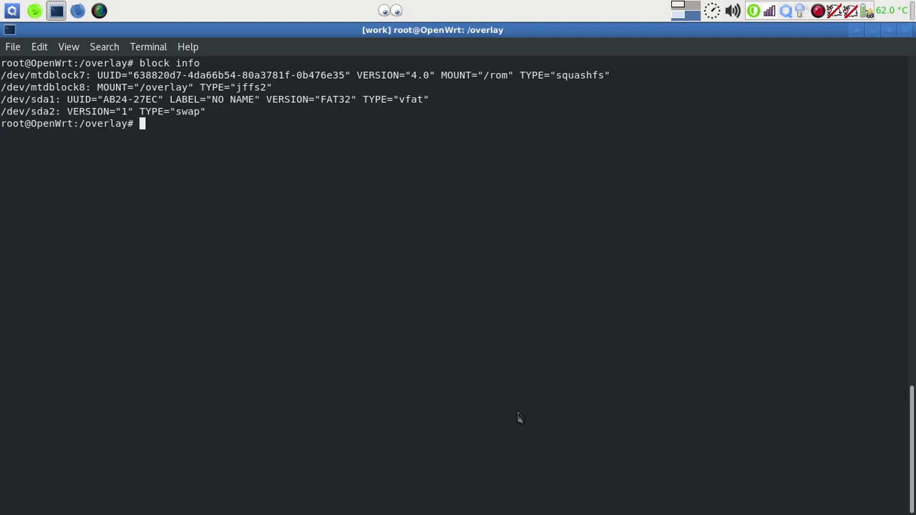
Set up swap space on /dev/sda2 with mkswap.
{"action": "type", "text": "mkswap /dev/sda2"}
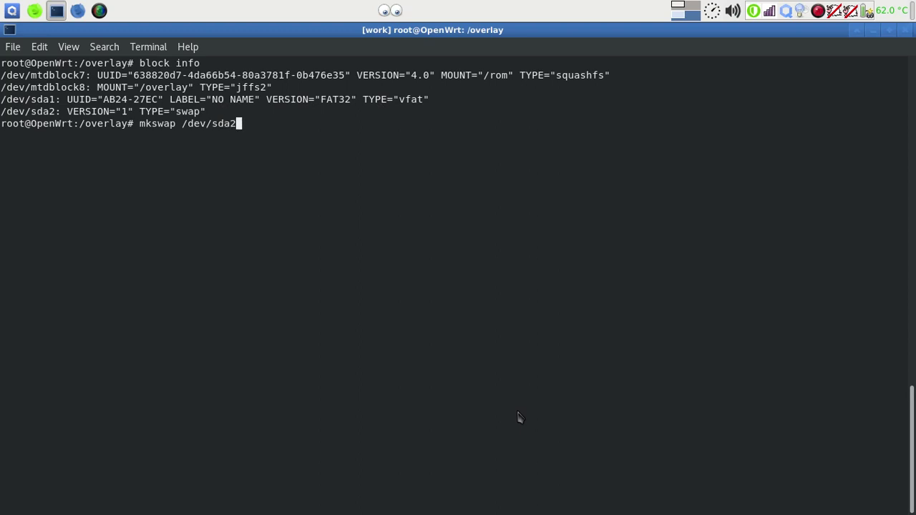
{"action": "key", "text": "Return"}
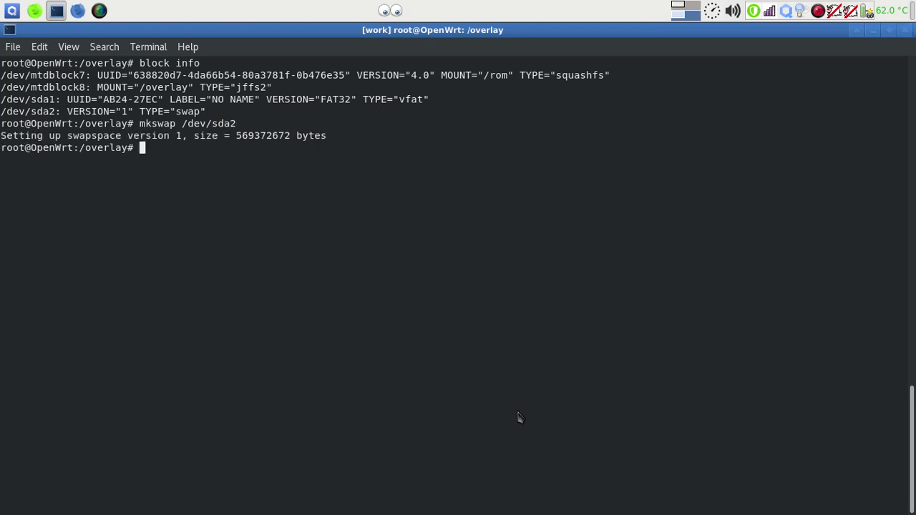
{"action": "type", "text": "swa"}
{"action": "key", "text": "Tab"}
{"action": "key", "text": "Tab"}
{"action": "type", "text": "n"}
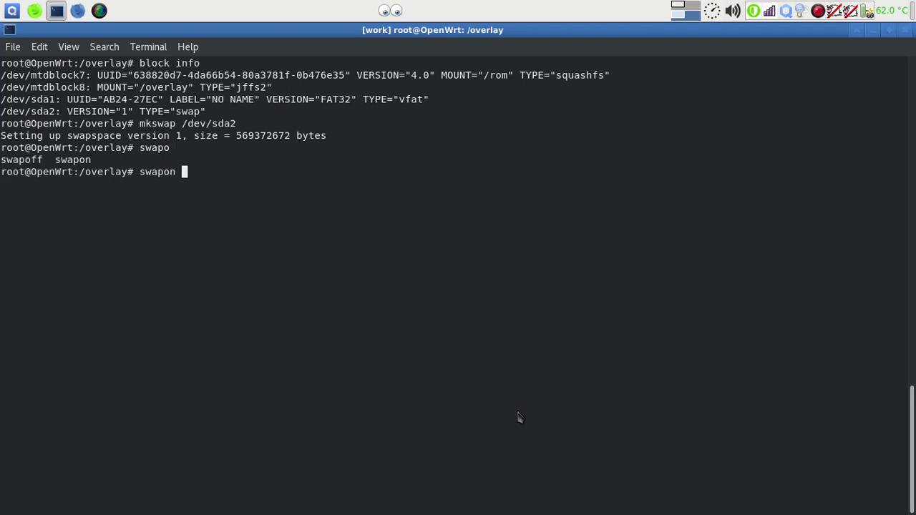
{"action": "key", "text": "BackSpace"}
{"action": "key", "text": "BackSpace"}
{"action": "key", "text": "BackSpace"}
{"action": "key", "text": "BackSpace"}
{"action": "key", "text": "BackSpace"}
{"action": "key", "text": "BackSpace"}
Clear the terminal and check the router's memory and swap with free -m.
{"action": "type", "text": "clear"}
{"action": "key", "text": "Return"}
{"action": "type", "text": "df"}
{"action": "key", "text": "BackSpace"}
{"action": "key", "text": "BackSpace"}
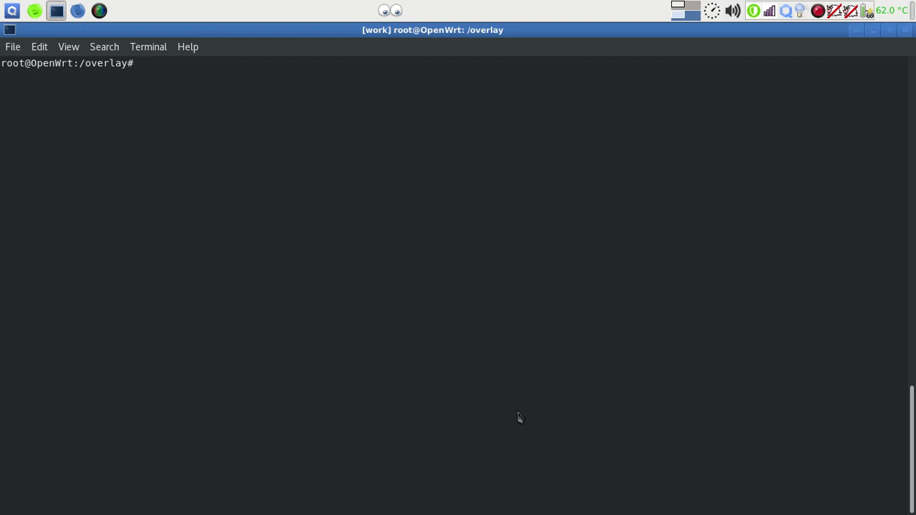
{"action": "type", "text": "free -m"}
{"action": "key", "text": "Return"}
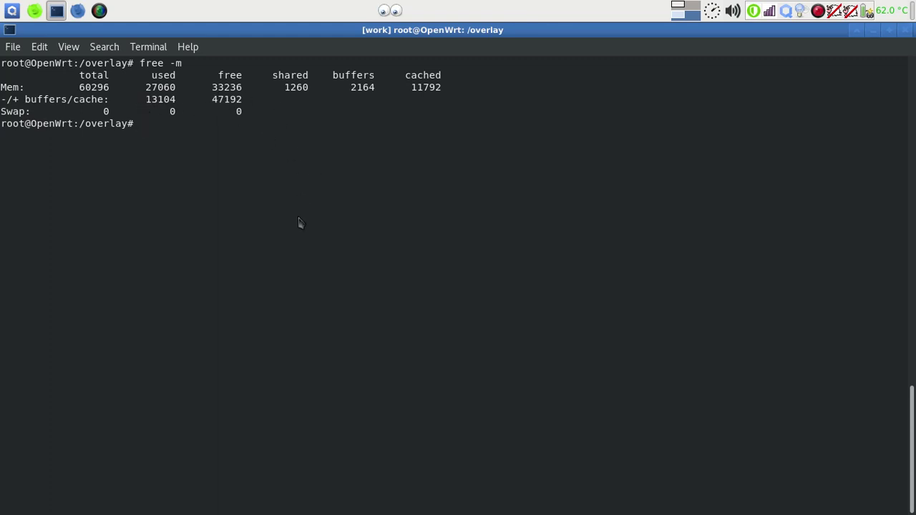
Activate the swap partition /dev/sda2 with swapon and check memory again with free -m.
{"action": "type", "text": "swapon /dev/sda2"}
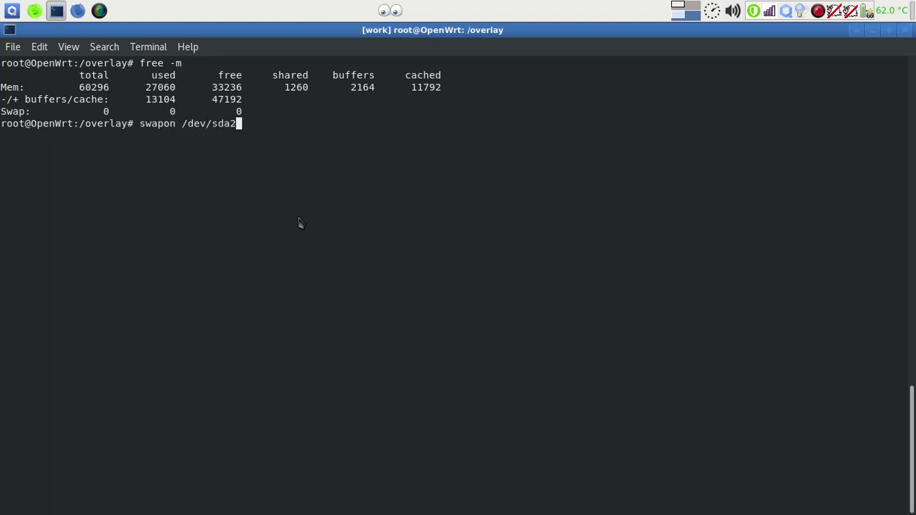
{"action": "key", "text": "Return"}
{"action": "type", "text": "free -m"}
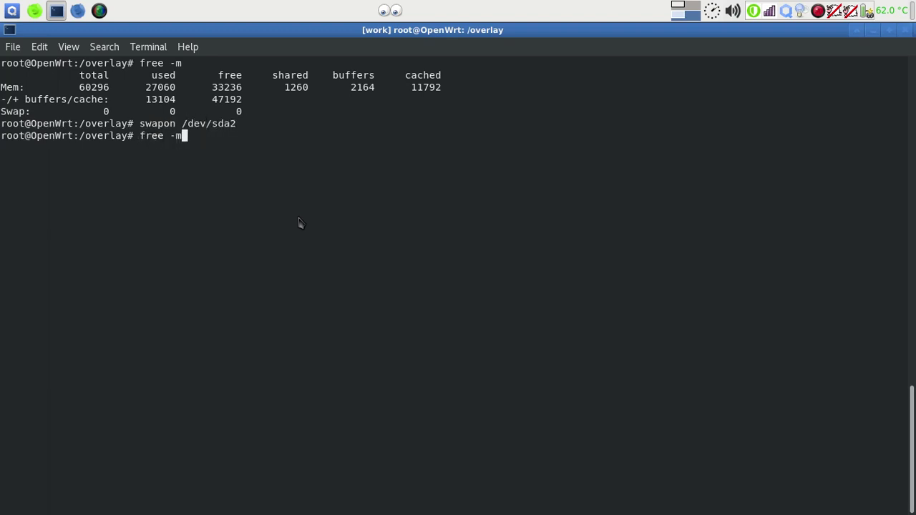
{"action": "key", "text": "Return"}
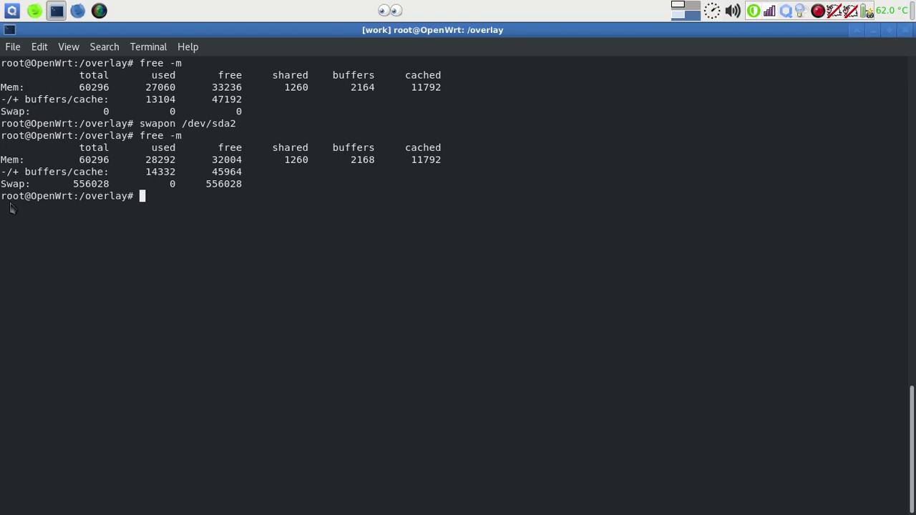
Clear the terminal, switch to Firefox and examine the OpenWrt guides for formatting the partition, especially F2FS for thumb drives.
{"action": "type", "text": "clear"}
{"action": "key", "text": "Return"}
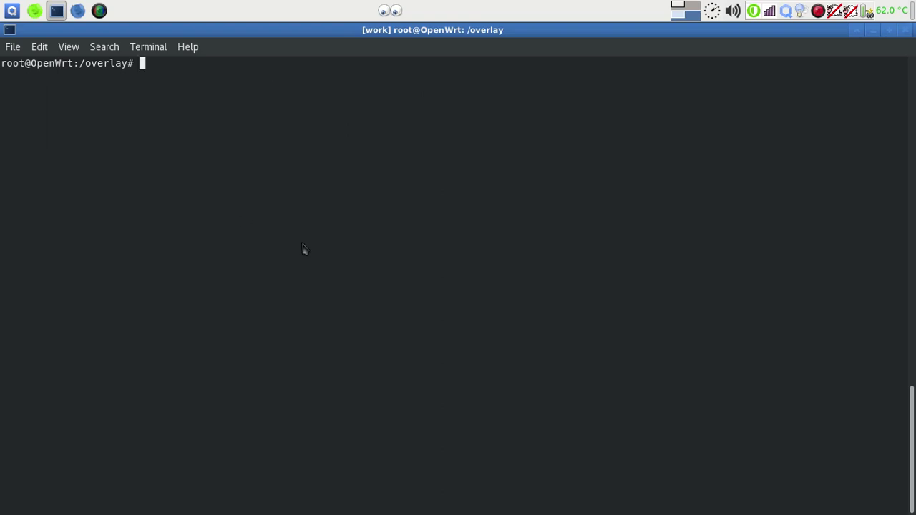
{"action": "key", "text": "alt+Tab"}
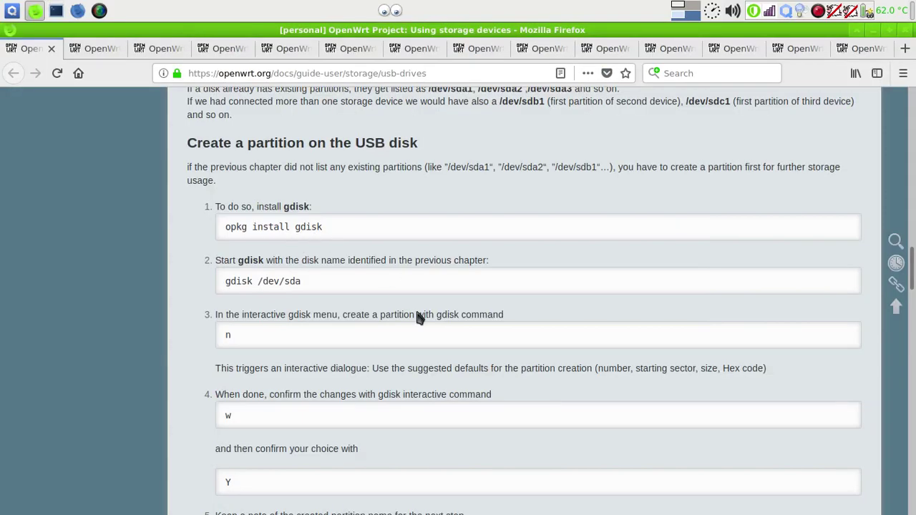
{"action": "left_click", "coordinate": [98, 50]}
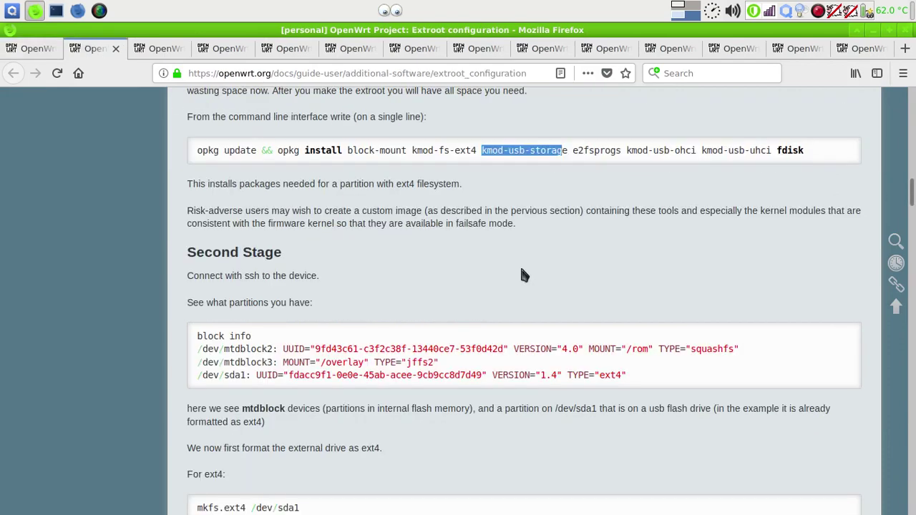
{"action": "scroll", "coordinate": [522, 271], "scroll_direction": "down", "scroll_amount": 5}
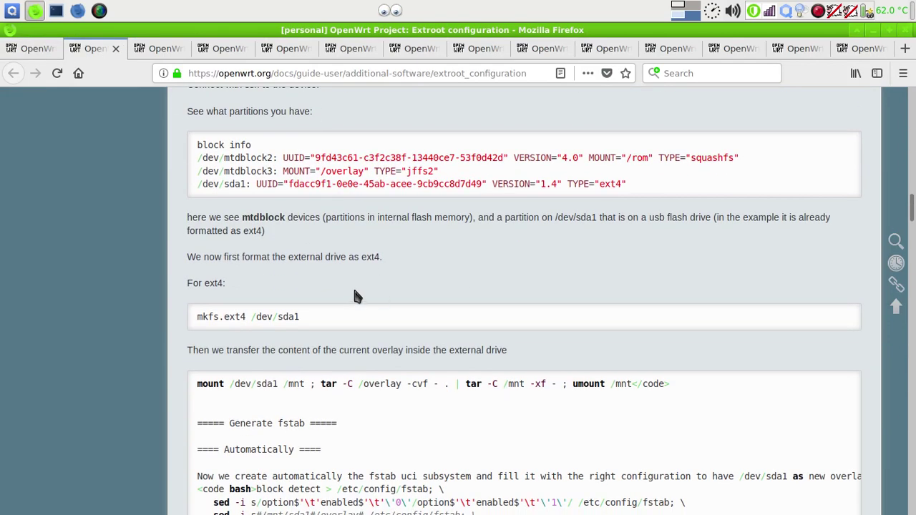
{"action": "left_click", "coordinate": [22, 50]}
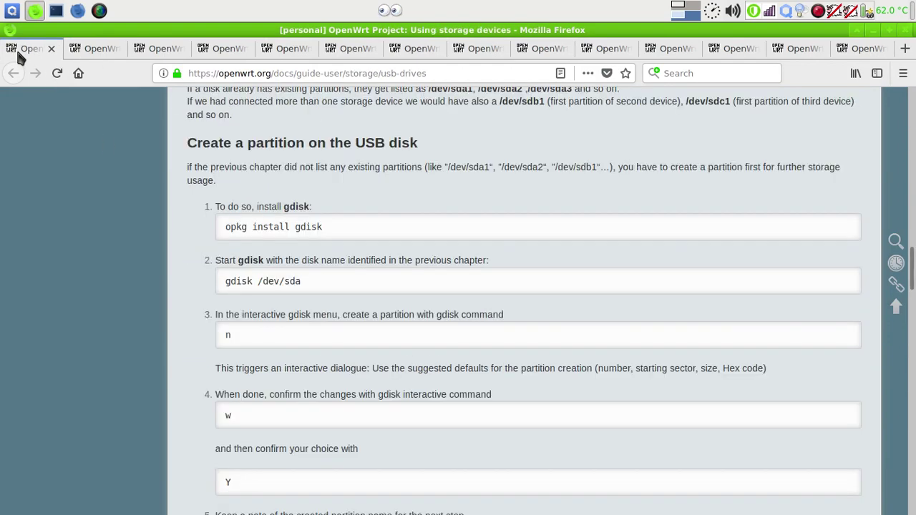
{"action": "scroll", "coordinate": [402, 257], "scroll_direction": "down", "scroll_amount": 1}
{"action": "scroll", "coordinate": [401, 258], "scroll_direction": "down", "scroll_amount": 13}
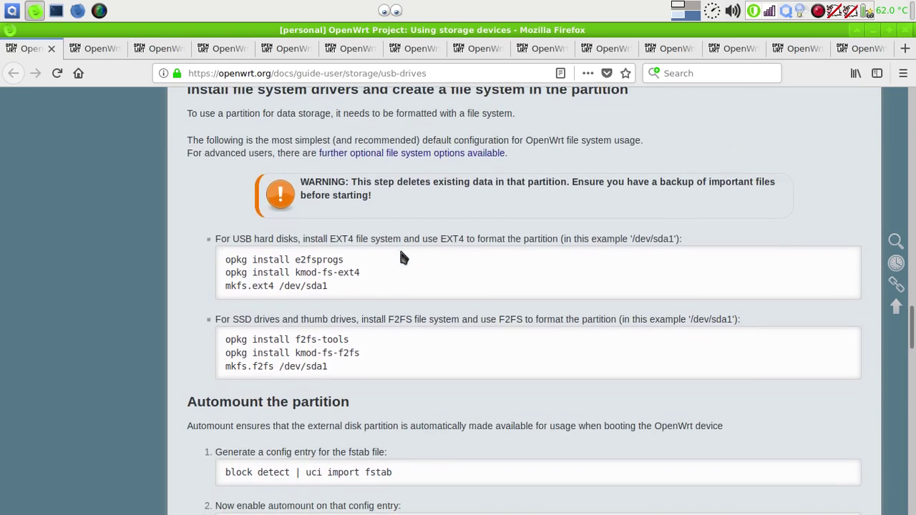
{"action": "scroll", "coordinate": [360, 263], "scroll_direction": "up", "scroll_amount": 1}
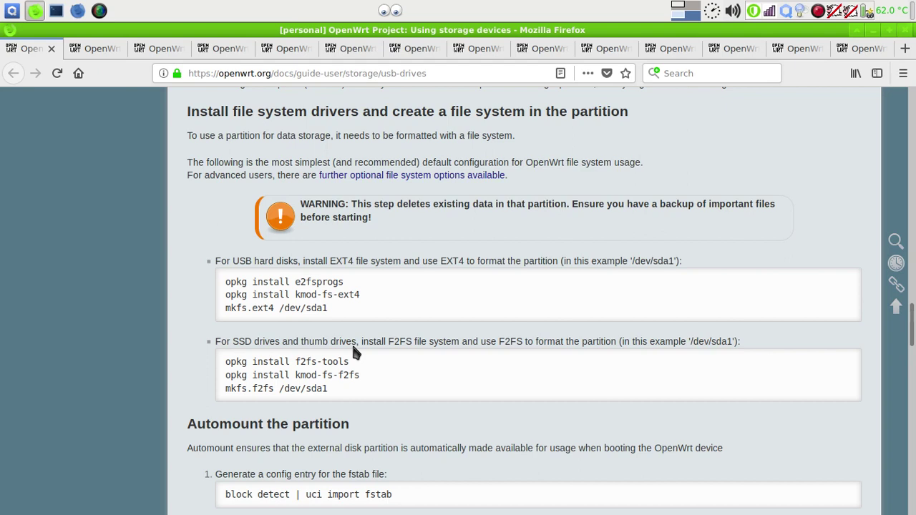
{"action": "double_click", "coordinate": [390, 344]}
View the eraser image in the work browser window, referring back to the F2FS instructions.
{"action": "left_click", "coordinate": [77, 10]}
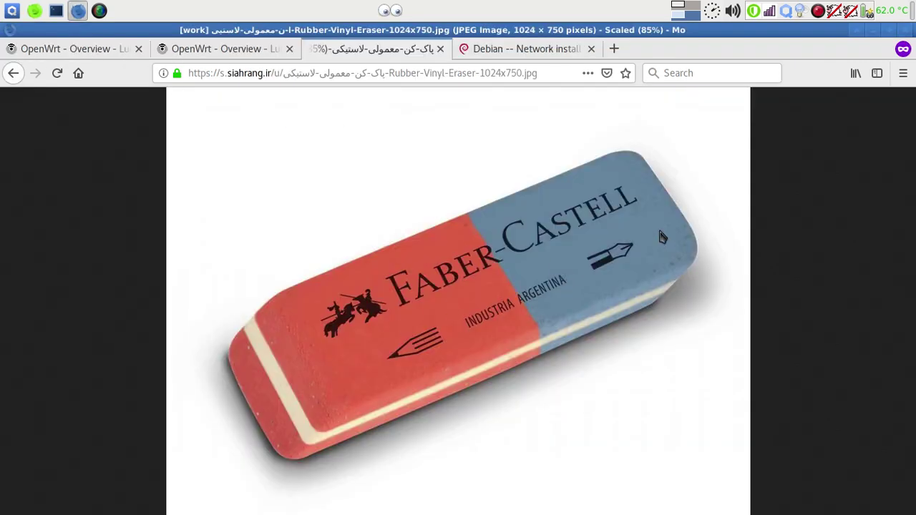
{"action": "left_click", "coordinate": [41, 17]}
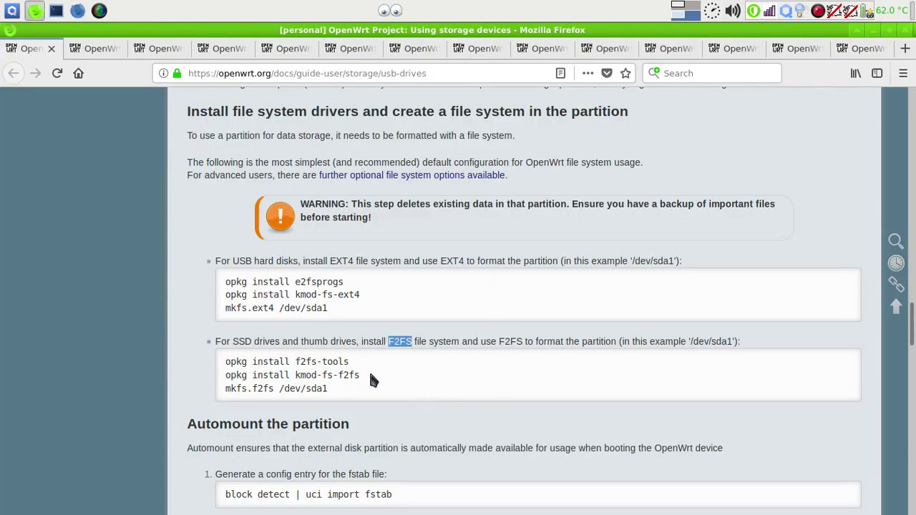
{"action": "key", "text": "alt+Tab"}
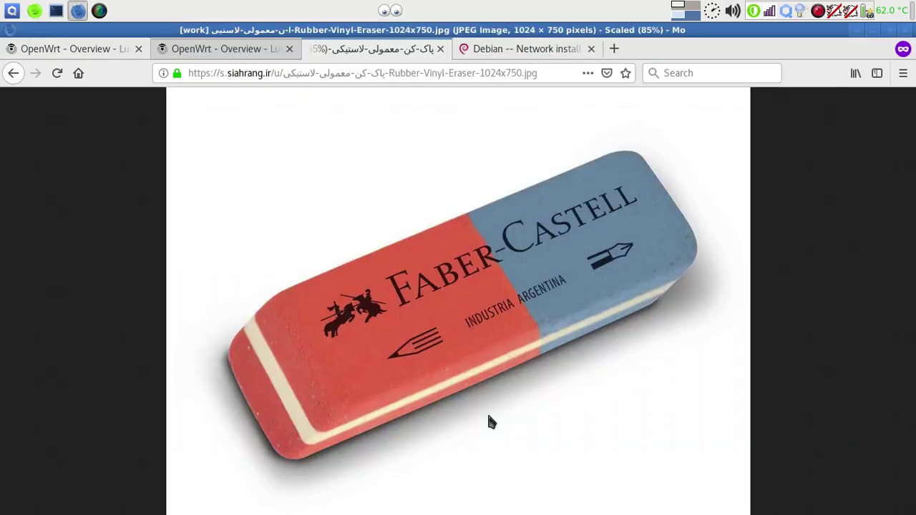
Switch to the router terminal and install f2fs-tools and kmod-fs-f2fs with opkg, checking the package names in the guide.
{"action": "key", "text": "alt+Tab"}
{"action": "key", "text": "alt+Tab"}
{"action": "key", "text": "alt+Tab"}
{"action": "type", "text": "opkg install"}
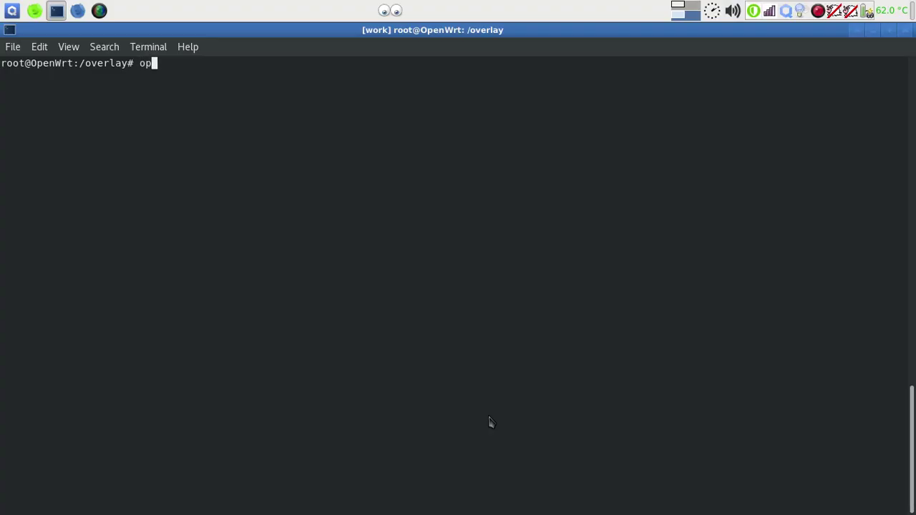
{"action": "key", "text": "alt+Tab"}
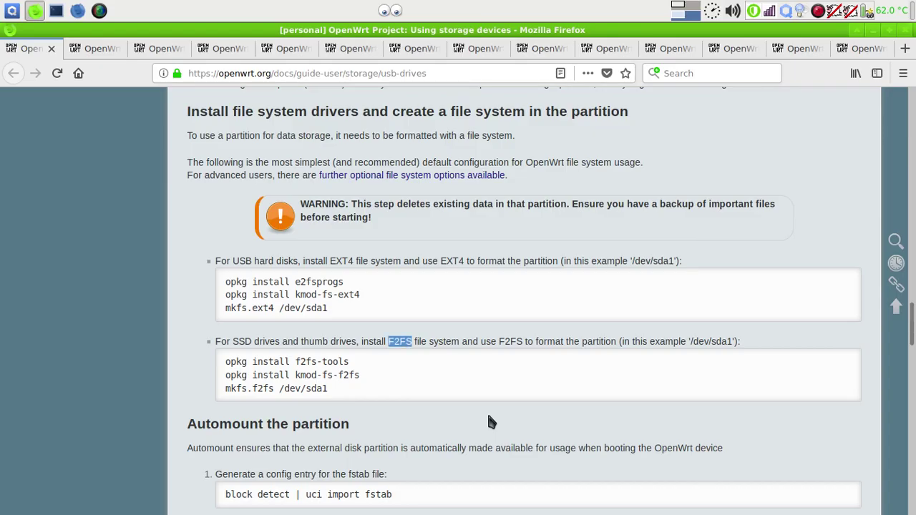
{"action": "key", "text": "alt+Tab"}
{"action": "type", "text": "f2fs"}
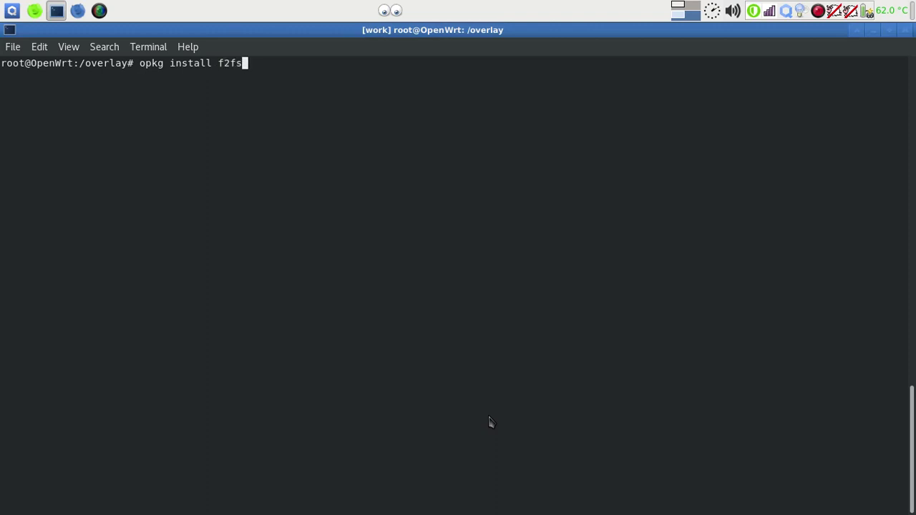
{"action": "type", "text": "-tools"}
{"action": "key", "text": "alt+Tab"}
{"action": "key", "text": "alt+Tab"}
{"action": "type", "text": "kmod"}
{"action": "key", "text": "alt+Tab"}
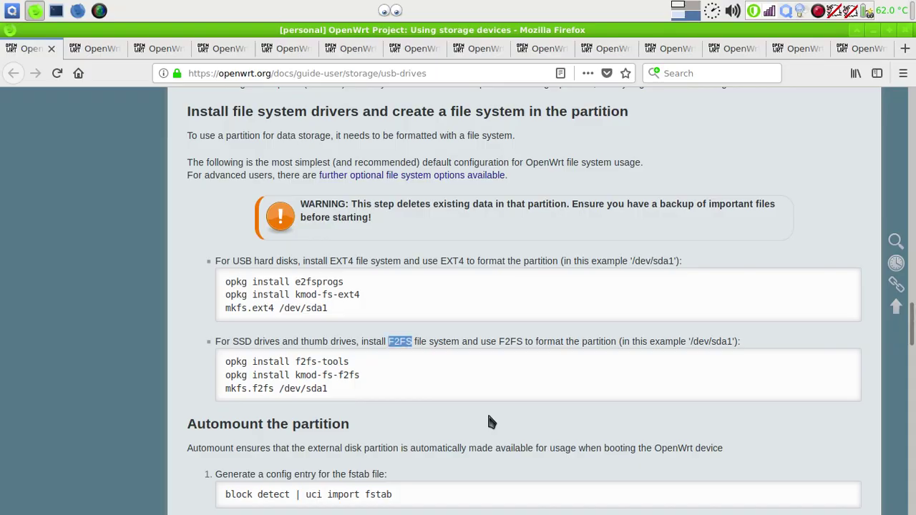
{"action": "key", "text": "alt+Tab"}
{"action": "type", "text": "-fs-"}
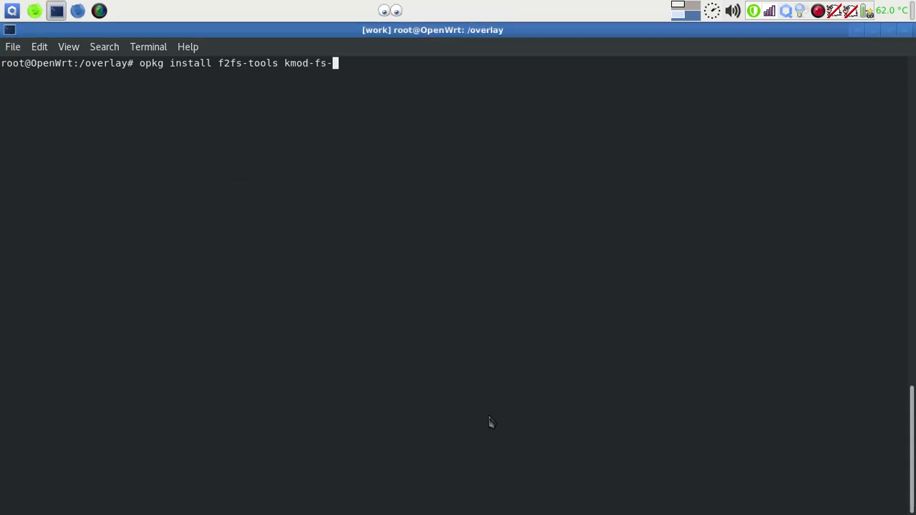
{"action": "key", "text": "alt+Tab"}
{"action": "key", "text": "alt+Tab"}
{"action": "type", "text": "f2fs"}
{"action": "key", "text": "Return"}
{"action": "left_click", "coordinate": [100, 10]}
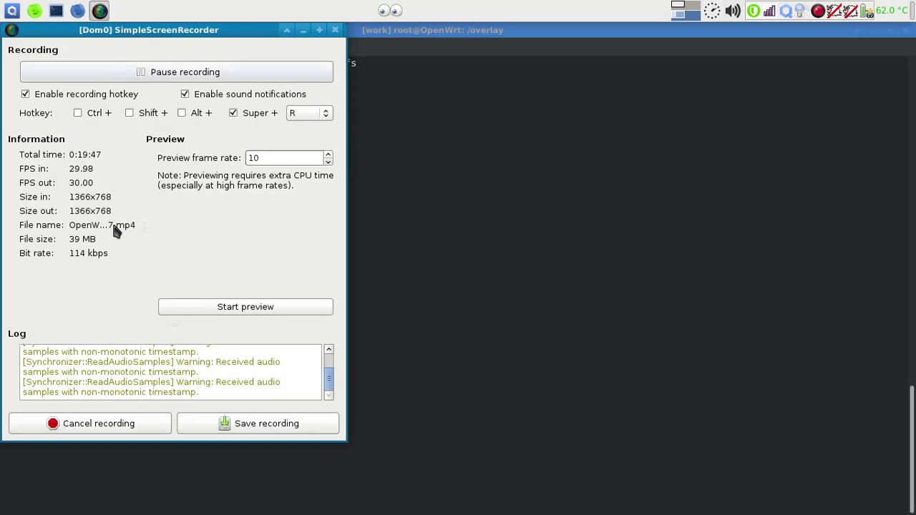
{"action": "left_click", "coordinate": [55, 17]}
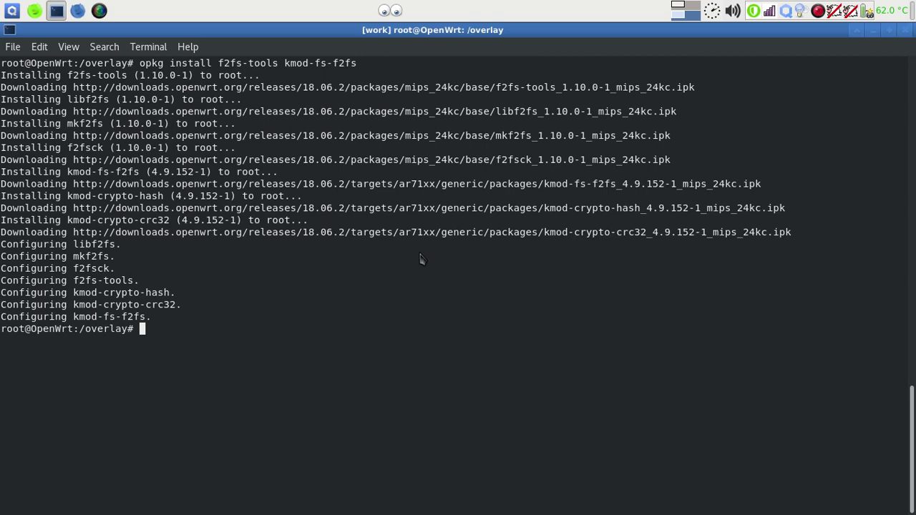
Clear the terminal and format /dev/sda1 with mkfs.f2fs using the label overlay, consulting the storage guide.
{"action": "type", "text": "clear"}
{"action": "key", "text": "Return"}
{"action": "key", "text": "alt+Tab"}
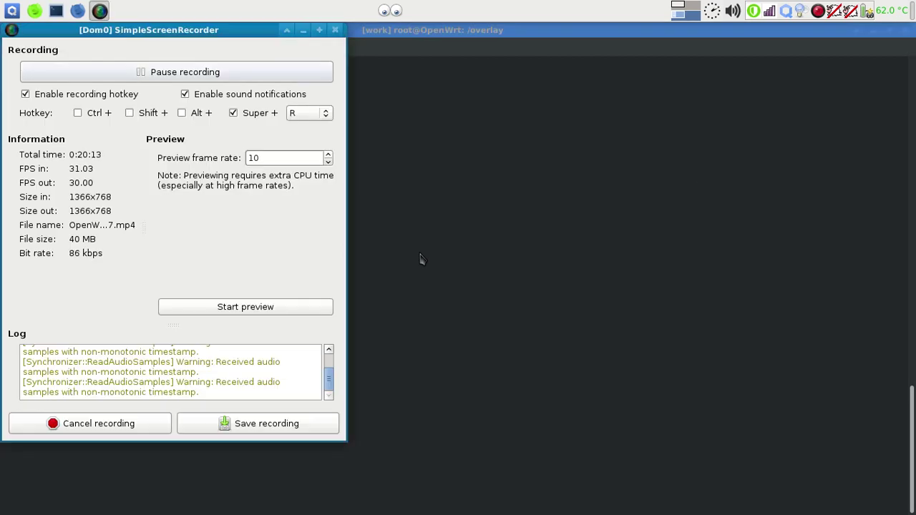
{"action": "key", "text": "alt+Tab"}
{"action": "key", "text": "alt+Tab"}
{"action": "key", "text": "Tab"}
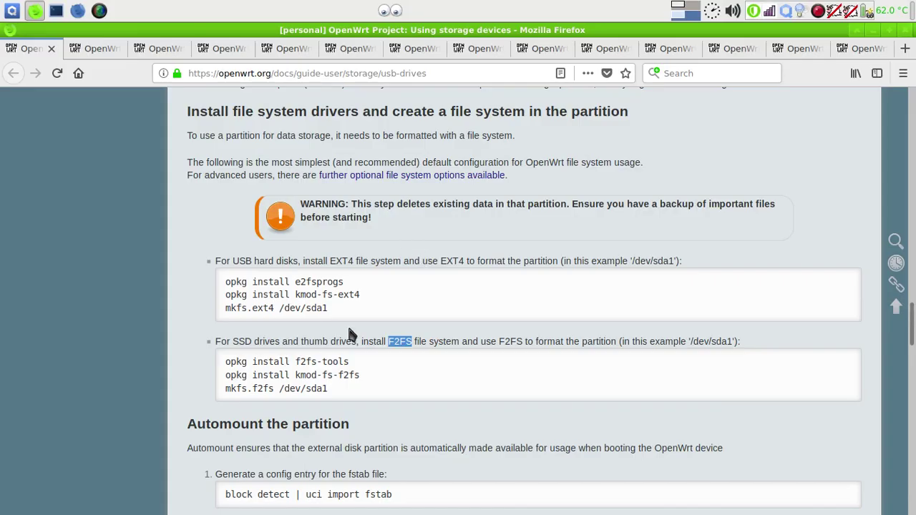
{"action": "key", "text": "alt+Tab"}
{"action": "type", "text": "mf"}
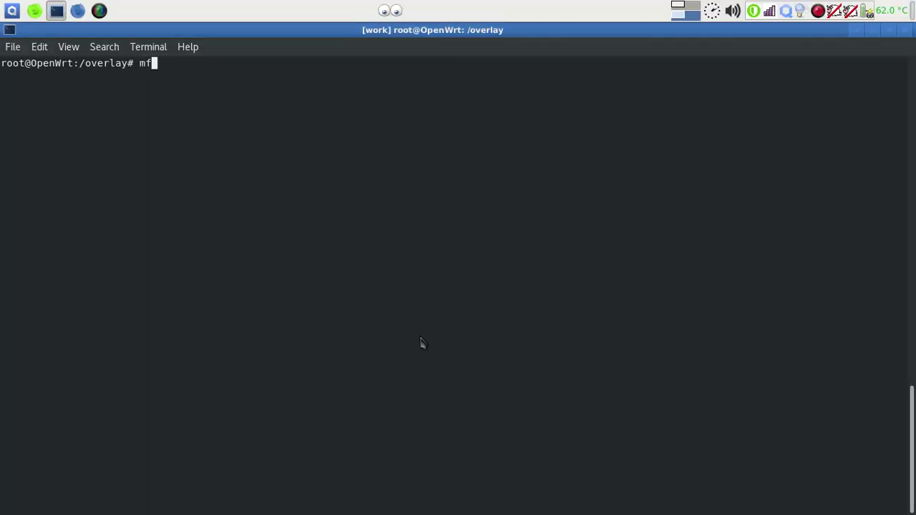
{"action": "key", "text": "BackSpace"}
{"action": "type", "text": "kfs.f2fs -loverl"}
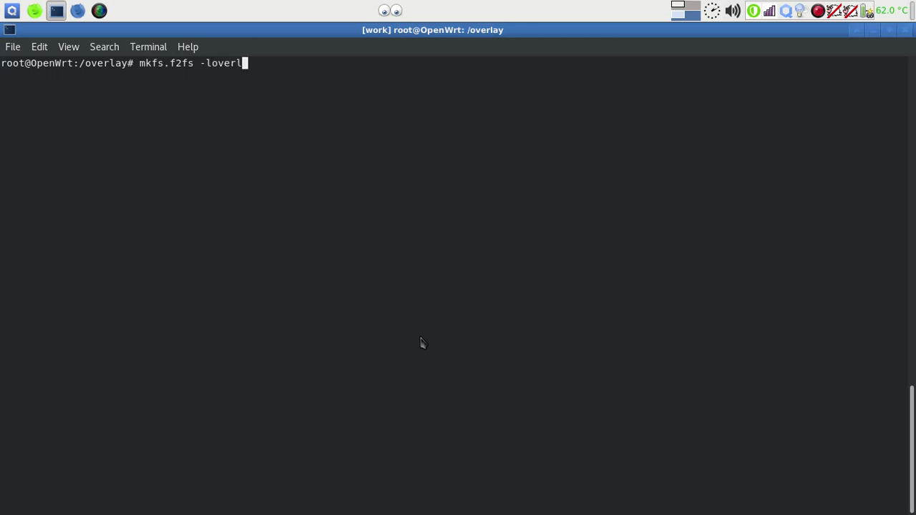
{"action": "type", "text": "ay /dev/sda1"}
{"action": "key", "text": "Return"}
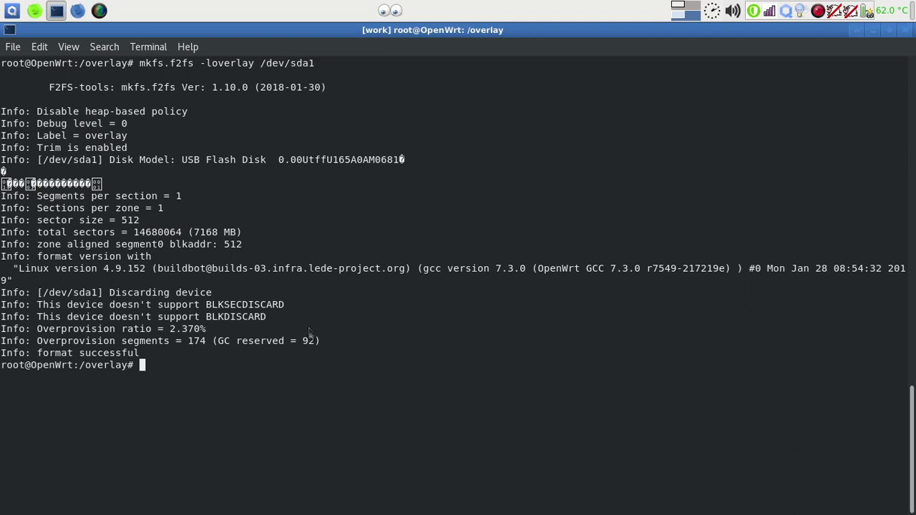
Clear the terminal and run block info to check the formatted partition.
{"action": "type", "text": "clear"}
{"action": "key", "text": "Return"}
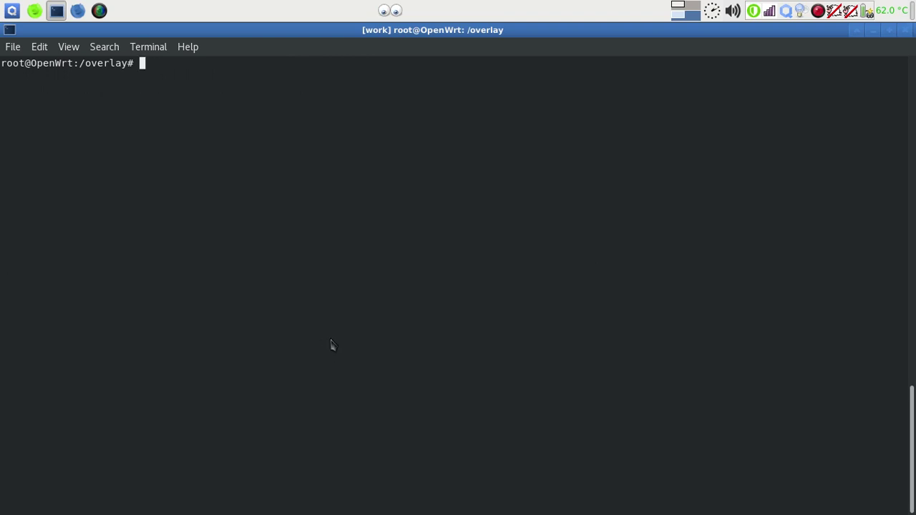
{"action": "type", "text": "block info"}
{"action": "key", "text": "Return"}
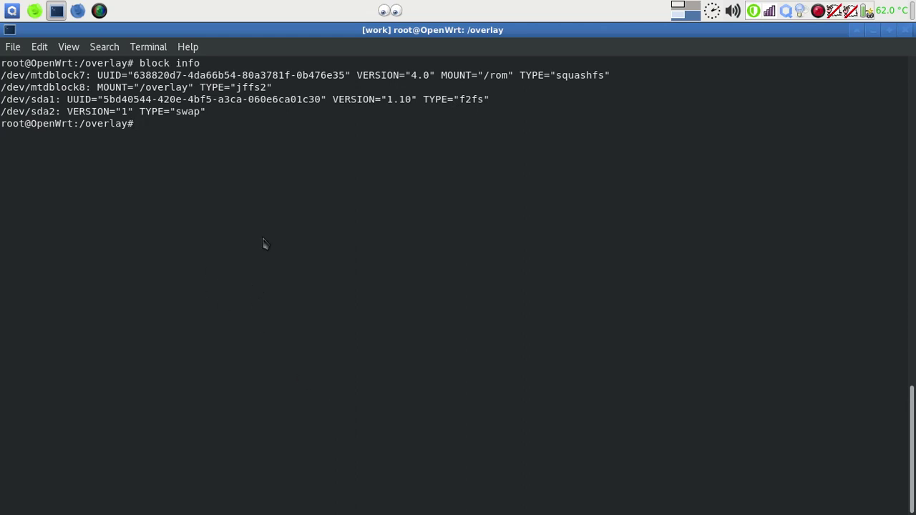
Create an sda1 directory in /tmp and mount /dev/sda1 on it.
{"action": "type", "text": "cd /tmp"}
{"action": "key", "text": "Return"}
{"action": "type", "text": "mkdir sda1"}
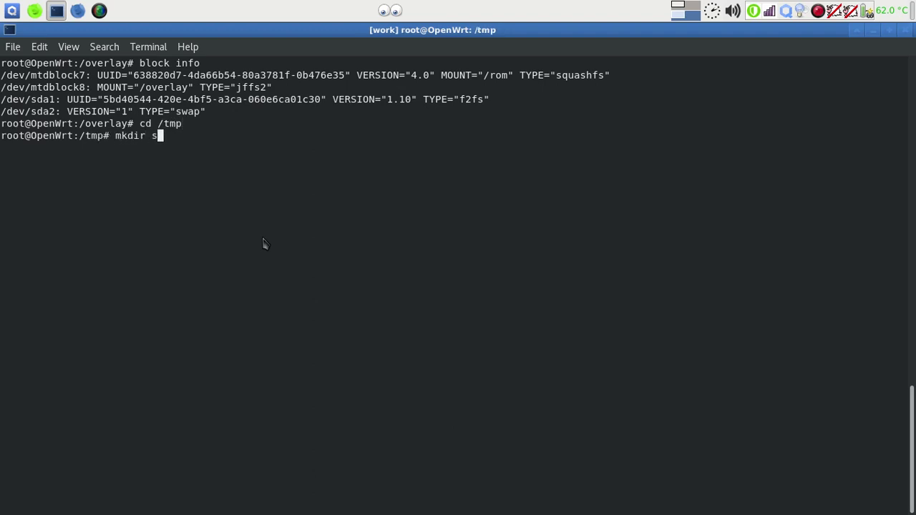
{"action": "key", "text": "Return"}
{"action": "type", "text": "mount /d"}
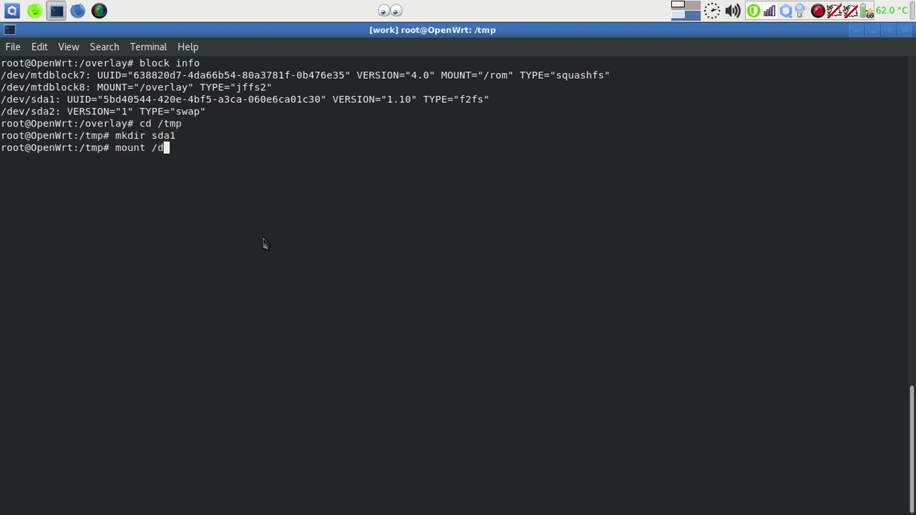
{"action": "type", "text": "ev/sda1 sda1"}
{"action": "key", "text": "Return"}
List the mounted file systems with mount and switch back to the OpenWrt storage guide in Firefox.
{"action": "type", "text": "mount"}
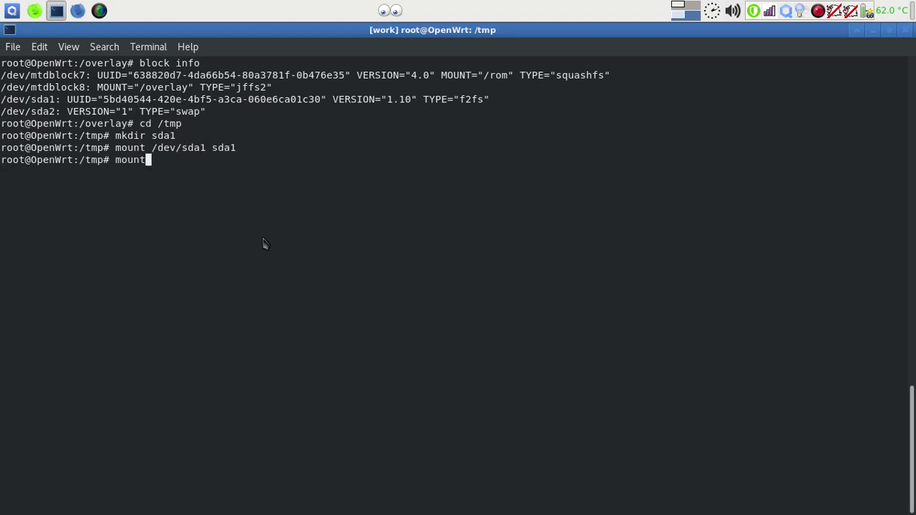
{"action": "key", "text": "Return"}
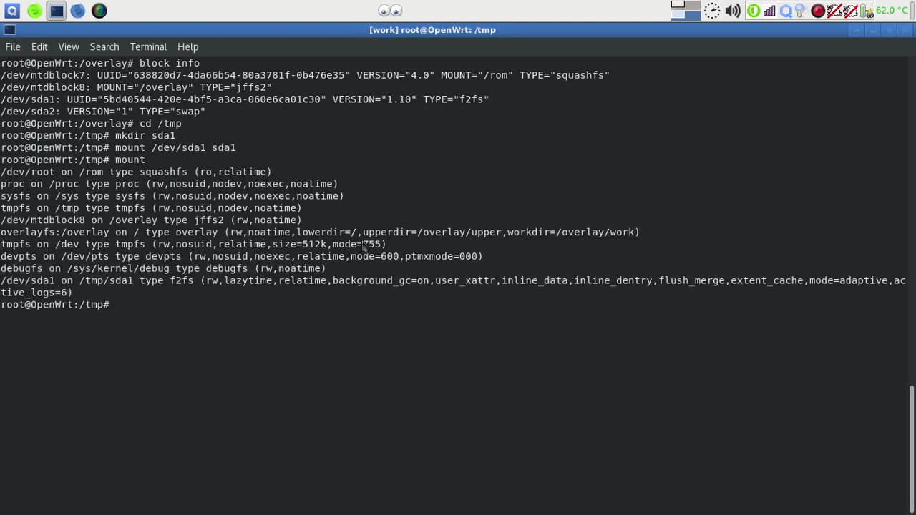
{"action": "key", "text": "alt+Tab"}
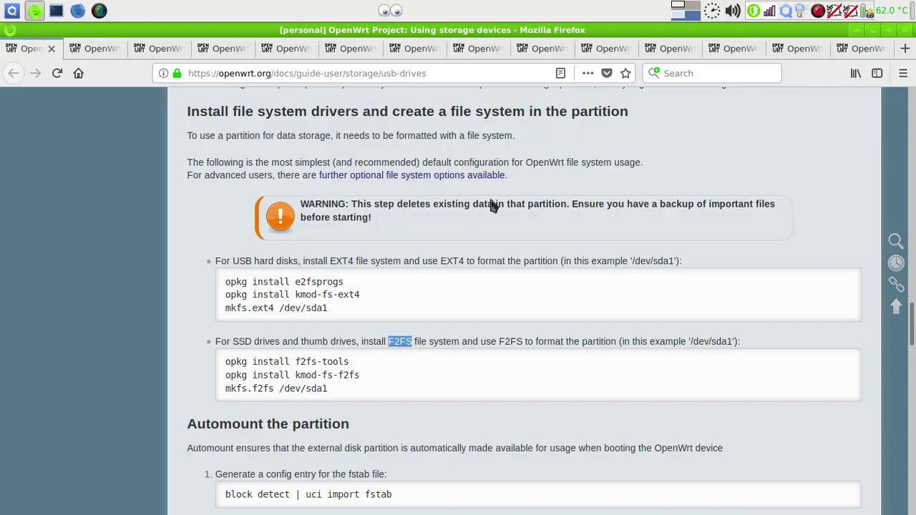
Examine the storage guide's automount instructions and the extroot page's commands for transferring the overlay to the external drive.
{"action": "scroll", "coordinate": [486, 204], "scroll_direction": "down", "scroll_amount": 2}
{"action": "scroll", "coordinate": [483, 205], "scroll_direction": "down", "scroll_amount": 5}
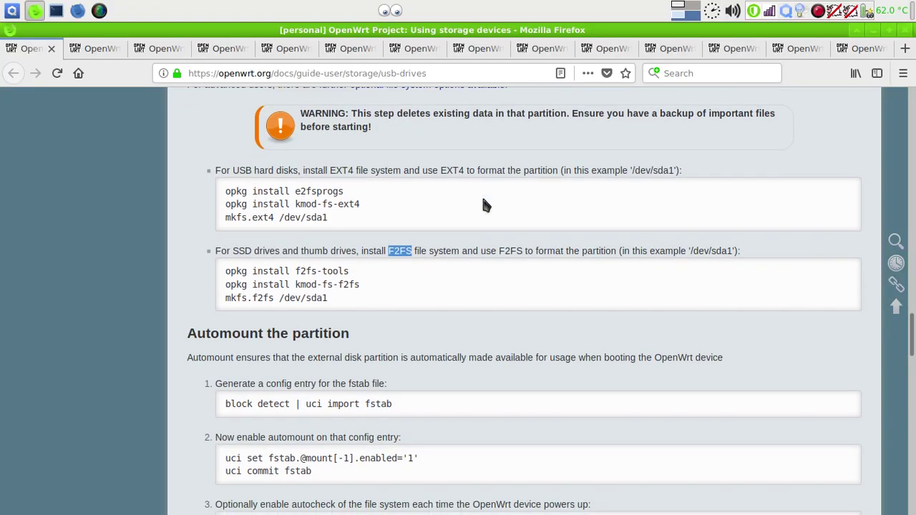
{"action": "scroll", "coordinate": [483, 206], "scroll_direction": "up", "scroll_amount": 1}
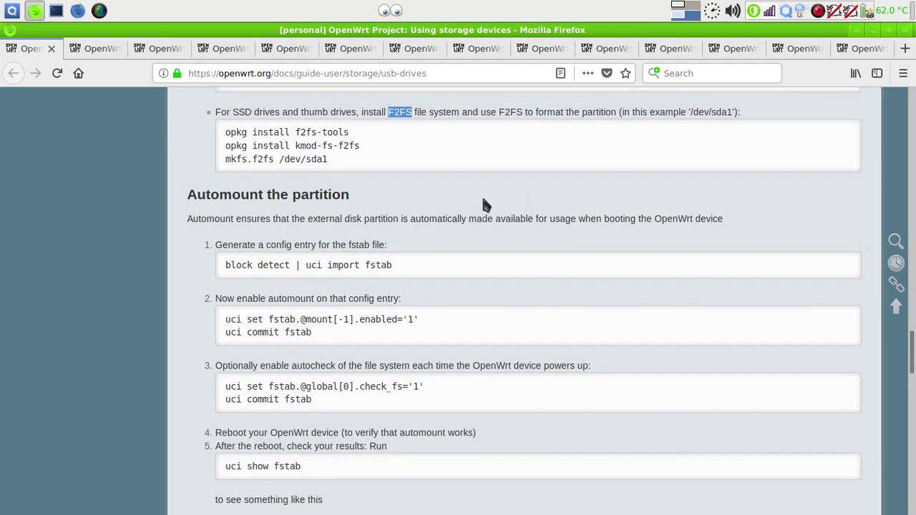
{"action": "scroll", "coordinate": [463, 242], "scroll_direction": "down", "scroll_amount": 9}
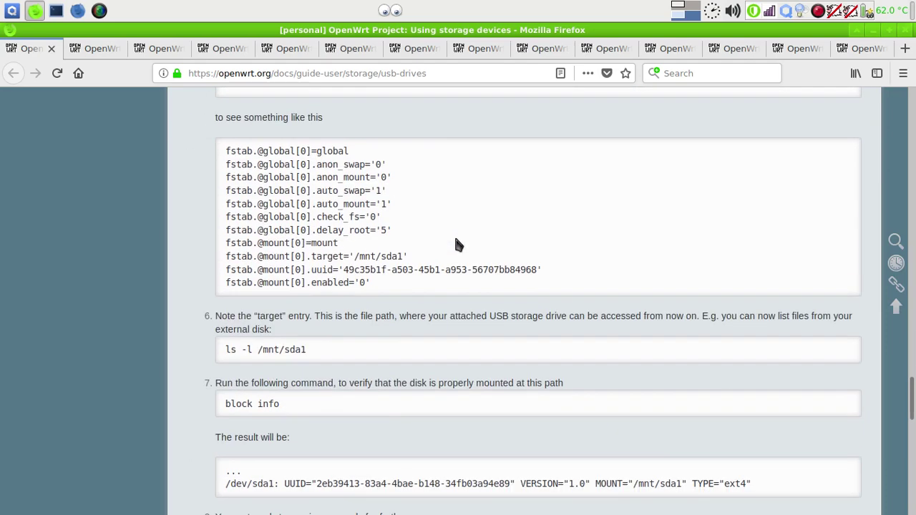
{"action": "scroll", "coordinate": [455, 236], "scroll_direction": "up", "scroll_amount": 2}
{"action": "key", "text": "ctrl+Tab"}
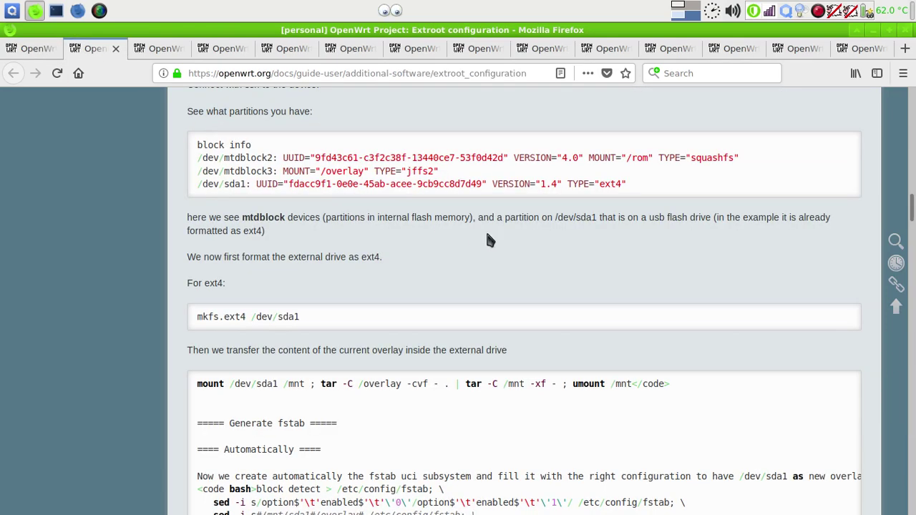
{"action": "scroll", "coordinate": [471, 239], "scroll_direction": "down", "scroll_amount": 3}
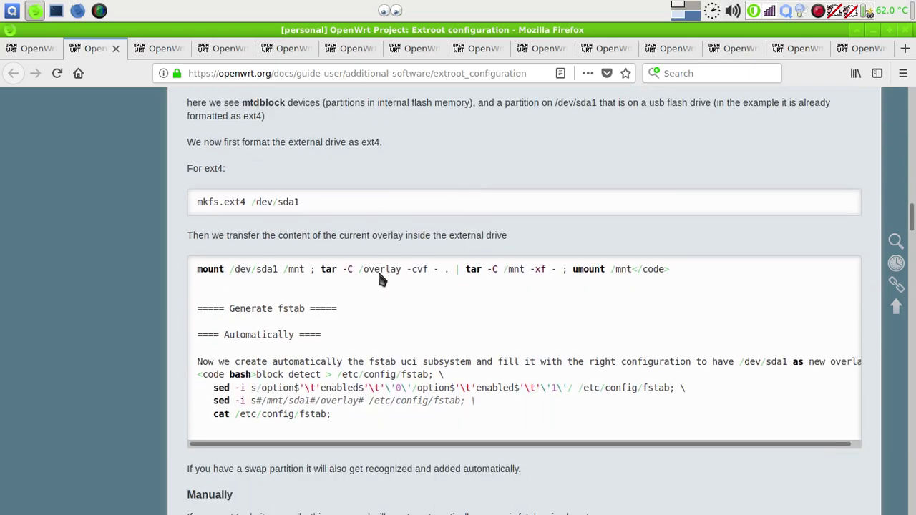
Switch to the terminal and list the contents of /overlay/ with ls and with the detailed ll listing.
{"action": "key", "text": "alt+Tab"}
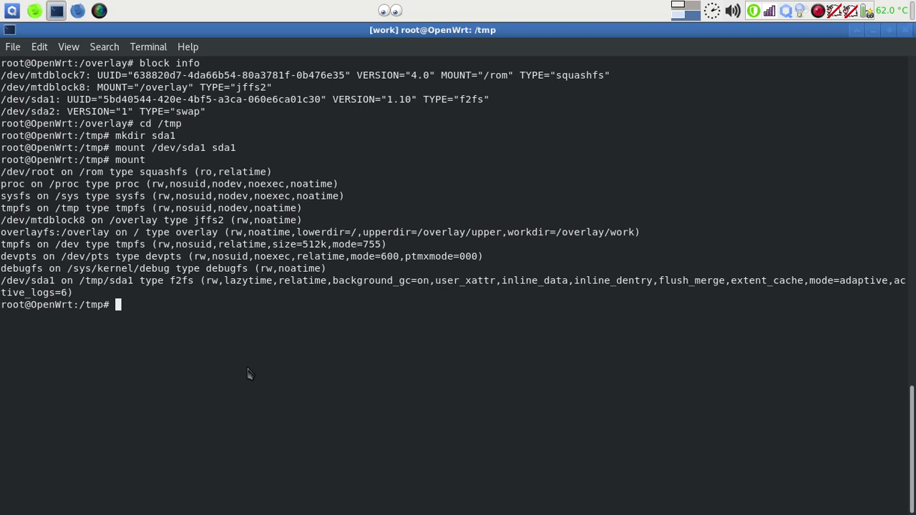
{"action": "type", "text": "ls /ov"}
{"action": "key", "text": "Tab"}
{"action": "key", "text": "Return"}
{"action": "type", "text": "ll"}
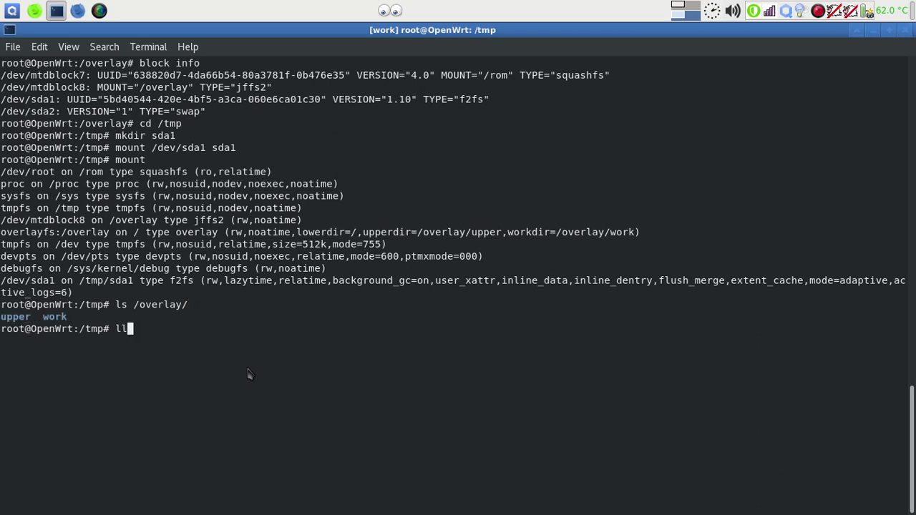
{"action": "type", "text": " /over"}
{"action": "key", "text": "Tab"}
{"action": "key", "text": "Return"}
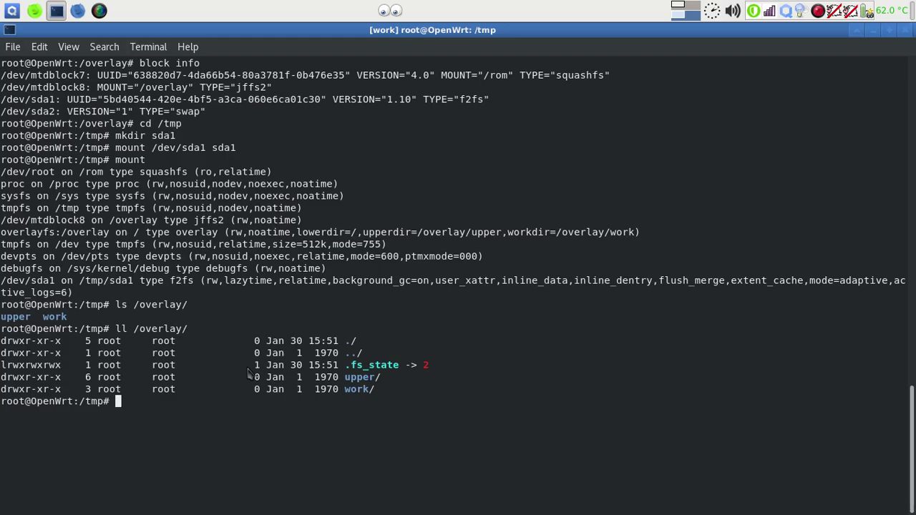
Change into sda1, recursively copy /overlay/* into it with cp -r, and list the directory in detail.
{"action": "key", "text": "alt+Tab"}
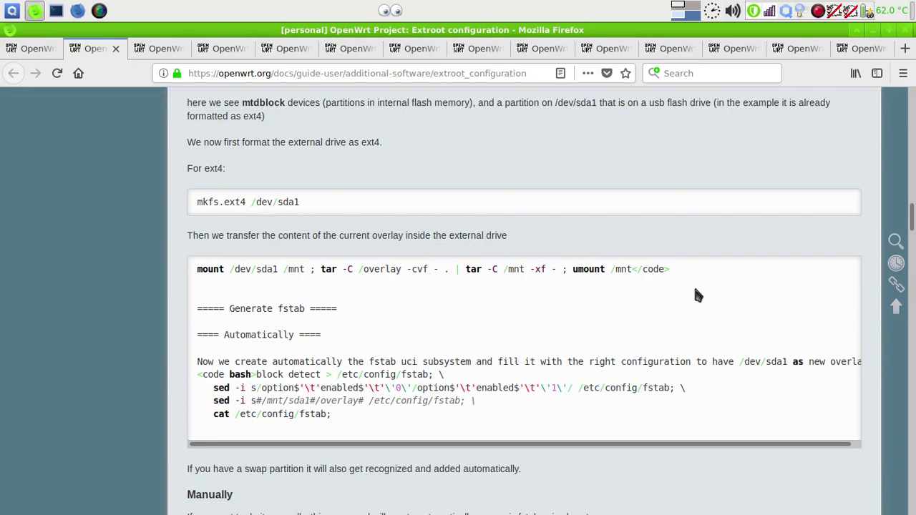
{"action": "key", "text": "alt+Tab"}
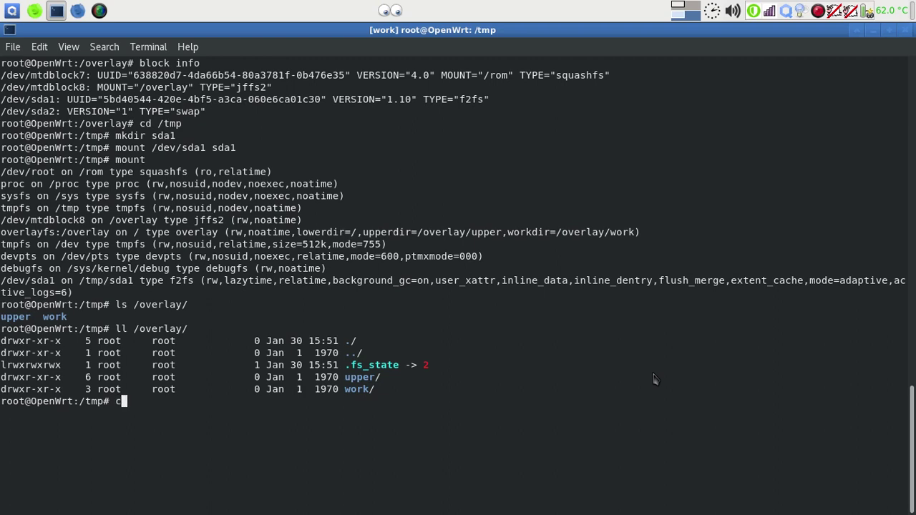
{"action": "type", "text": "cd sda1/"}
{"action": "key", "text": "Return"}
{"action": "type", "text": "cp /"}
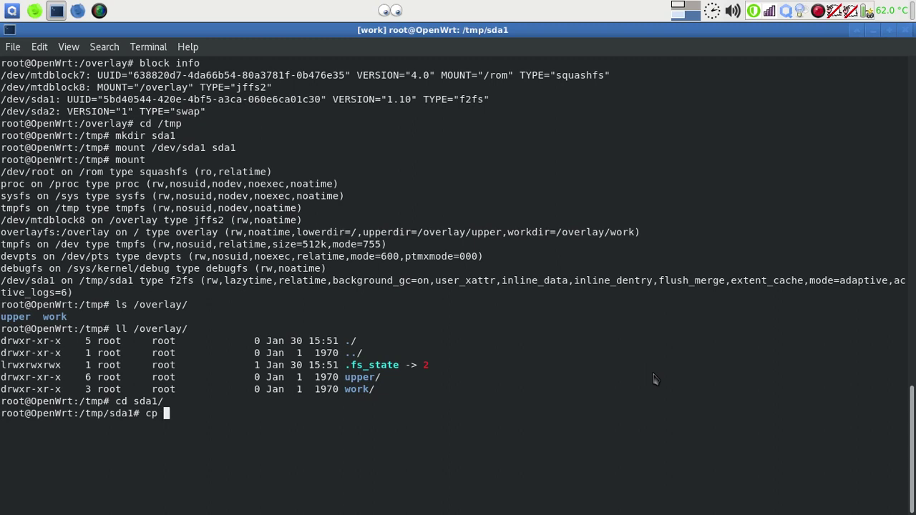
{"action": "type", "text": "-r /o"}
{"action": "key", "text": "Tab"}
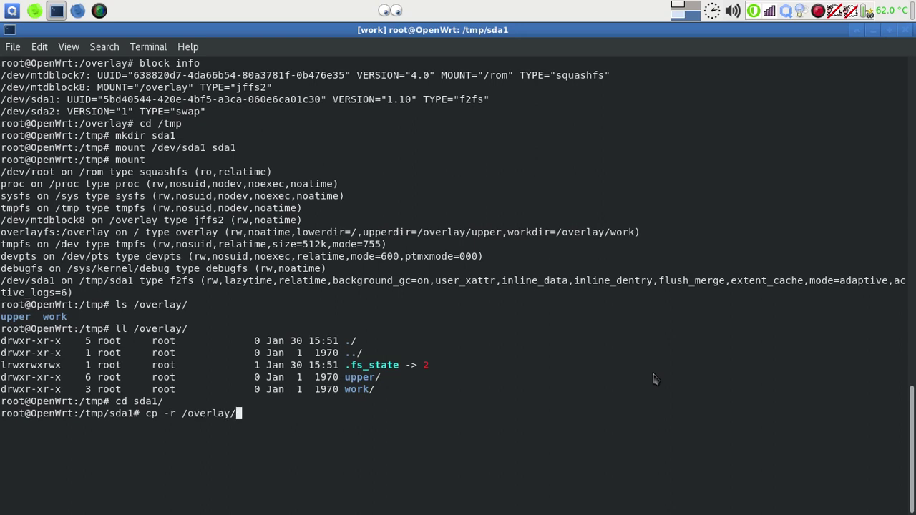
{"action": "type", "text": "* ."}
{"action": "key", "text": "Return"}
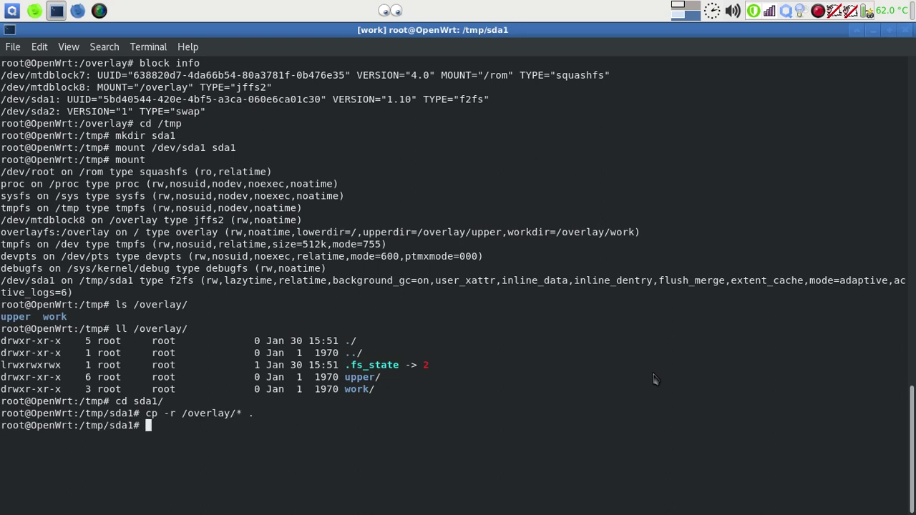
{"action": "type", "text": "ll"}
{"action": "key", "text": "Return"}
Try to copy /overlay/.fs_state into the current directory and list the directory with ll.
{"action": "type", "text": "cp "}
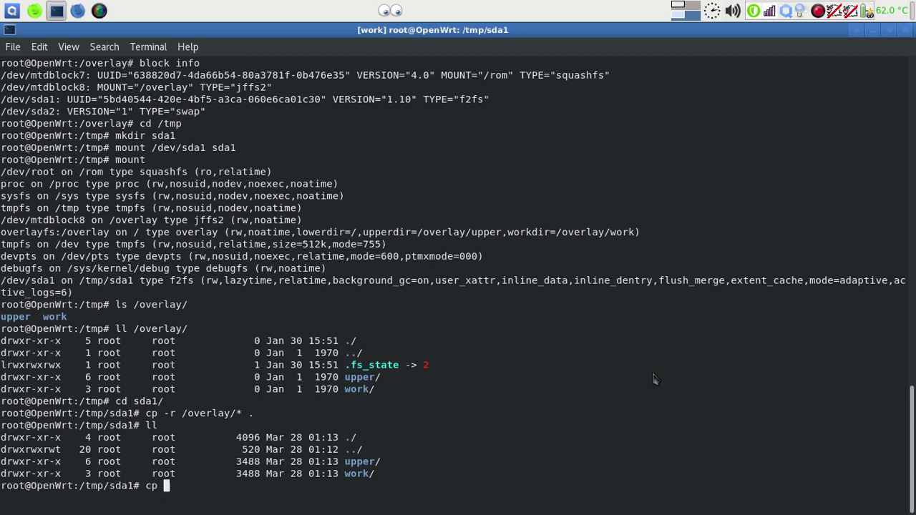
{"action": "type", "text": "/ov"}
{"action": "key", "text": "Tab"}
{"action": "type", "text": ".f"}
{"action": "key", "text": "Tab"}
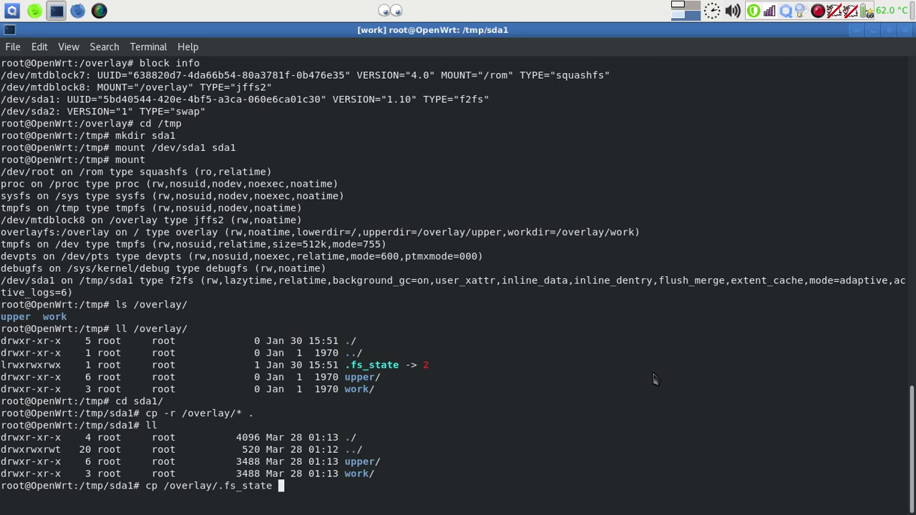
{"action": "type", "text": "."}
{"action": "key", "text": "Return"}
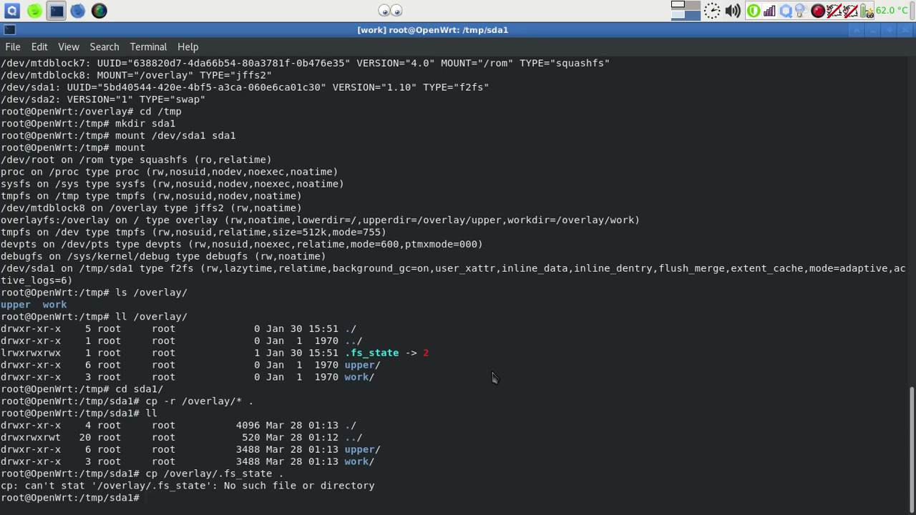
{"action": "type", "text": "ll"}
{"action": "key", "text": "Return"}
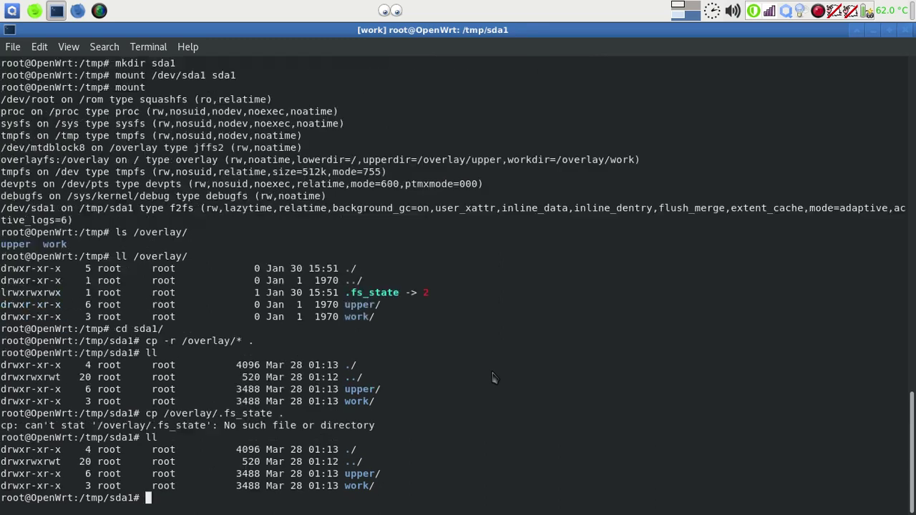
Install the rsync package with opkg.
{"action": "type", "text": "rsync"}
{"action": "key", "text": "BackSpace"}
{"action": "key", "text": "BackSpace"}
{"action": "key", "text": "BackSpace"}
{"action": "key", "text": "BackSpace"}
{"action": "key", "text": "BackSpace"}
{"action": "key", "text": "BackSpace"}
{"action": "type", "text": "opkg install rsync"}
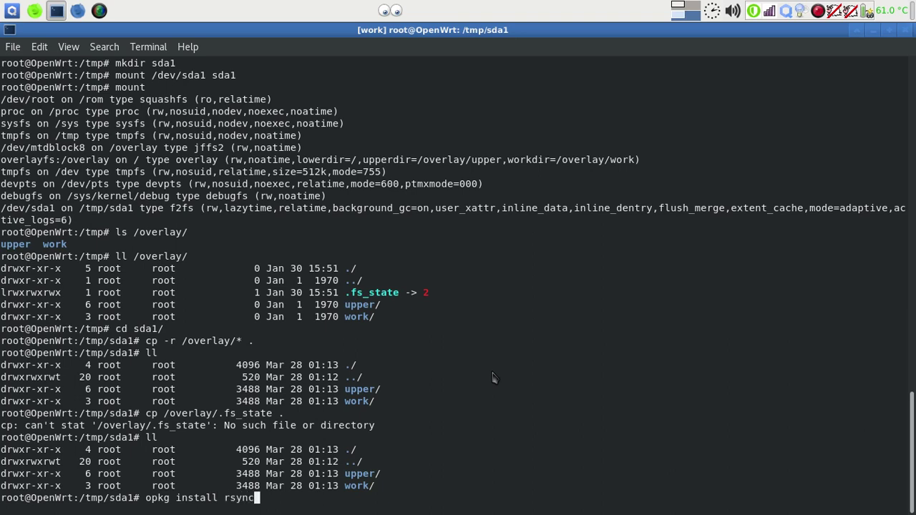
{"action": "key", "text": "Return"}
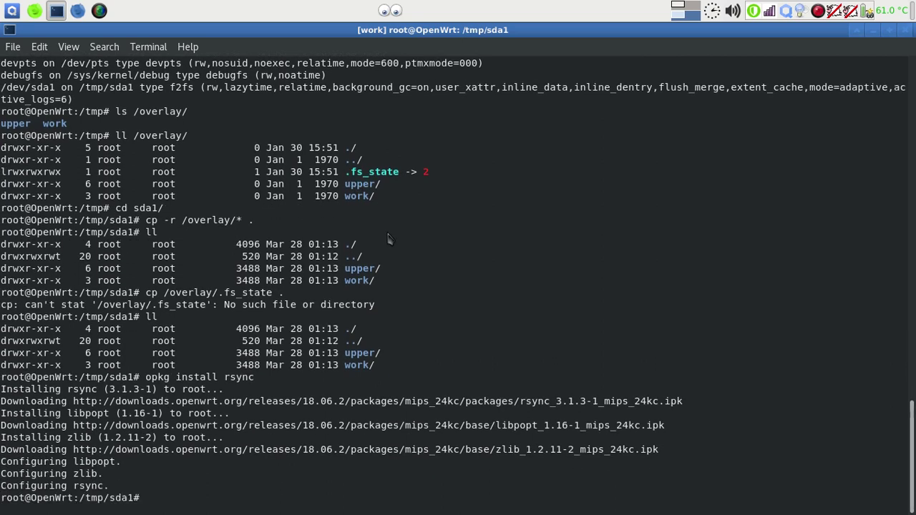
Do a dry run of syncing /overlay/* into the current directory with rsync -avn.
{"action": "type", "text": "rsync -avn /overlay/*"}
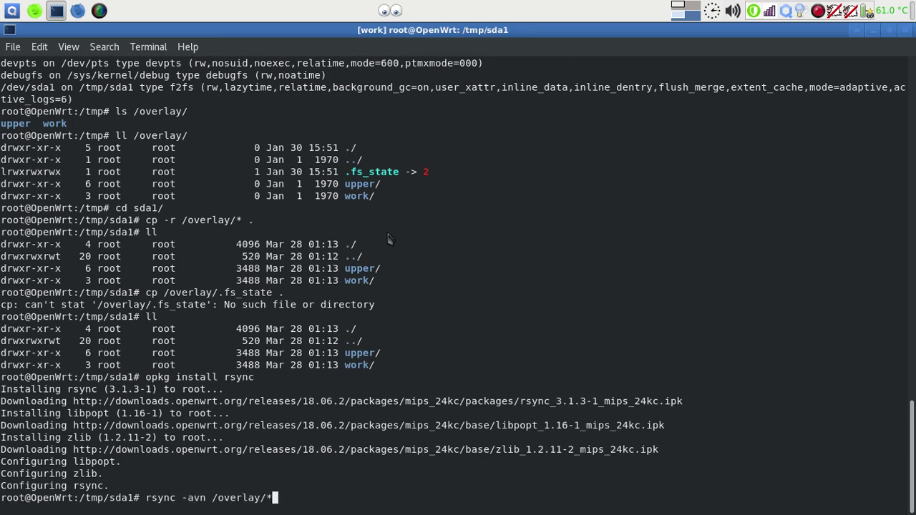
{"action": "type", "text": " ."}
{"action": "key", "text": "Return"}
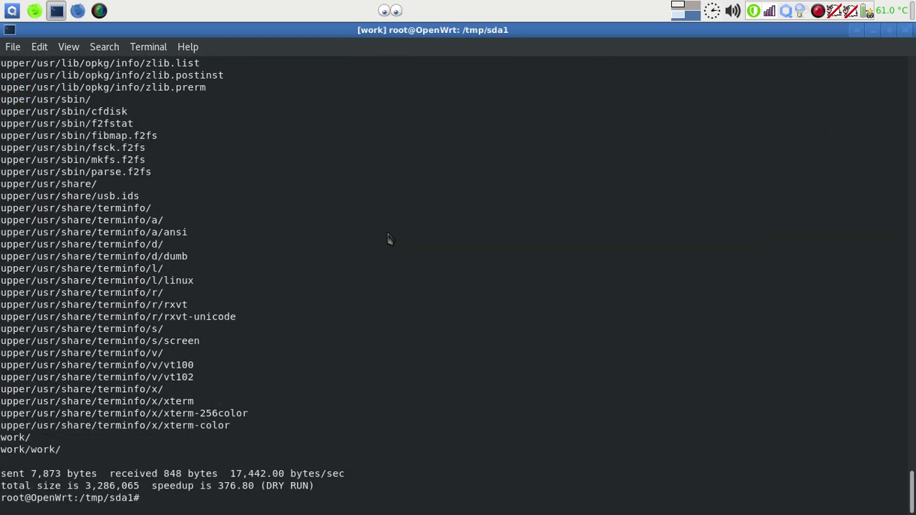
Sync /overlay/* into the current directory with rsync -av, removing the dry-run option from the previous command.
{"action": "key", "text": "Up"}
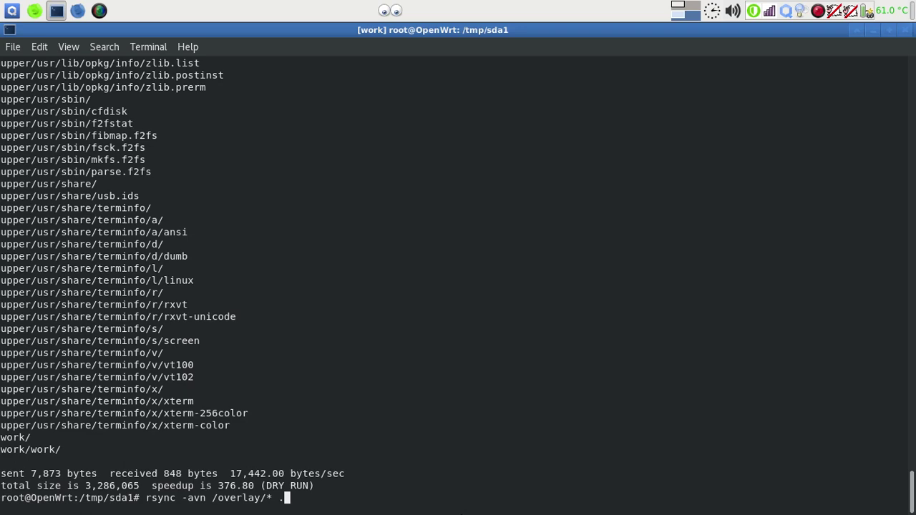
{"action": "key", "text": "Left"}
{"action": "key", "text": "Left"}
{"action": "key", "text": "Left"}
{"action": "key", "text": "Left"}
{"action": "key", "text": "Left"}
{"action": "key", "text": "Left"}
{"action": "key", "text": "Left"}
{"action": "key", "text": "Left"}
{"action": "key", "text": "Left"}
{"action": "key", "text": "Left"}
{"action": "key", "text": "Left"}
{"action": "key", "text": "Left"}
{"action": "key", "text": "Left"}
{"action": "key", "text": "BackSpace"}
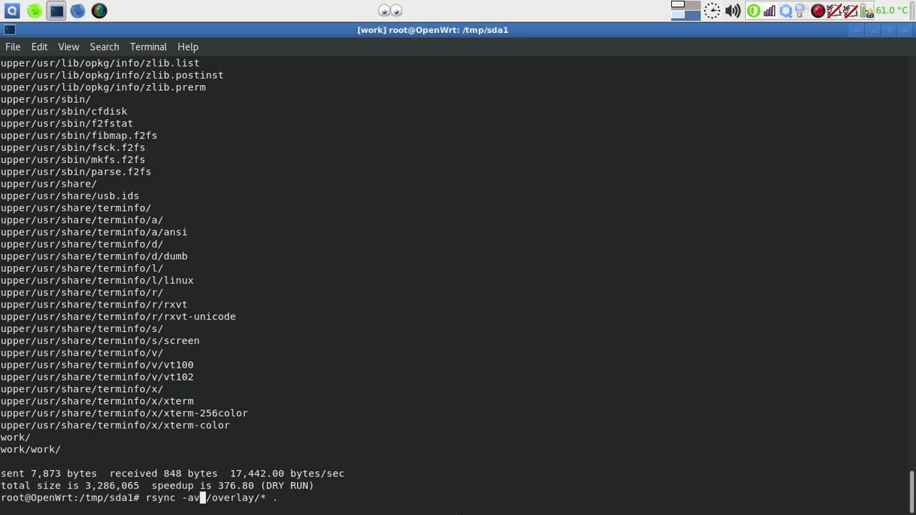
{"action": "key", "text": "Return"}
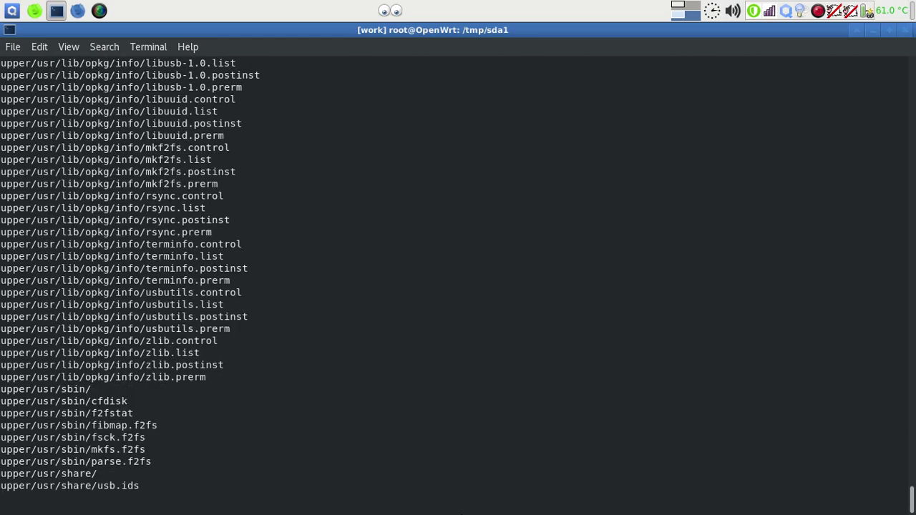
List the synced directory with ls and ll, and clear the terminal.
{"action": "type", "text": "l"}
{"action": "type", "text": "ll"}
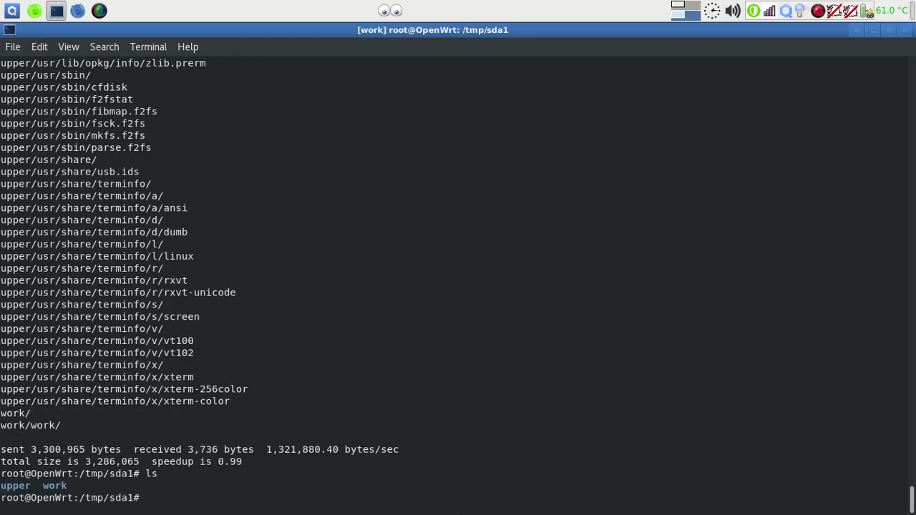
{"action": "key", "text": "Return"}
{"action": "type", "text": "clear"}
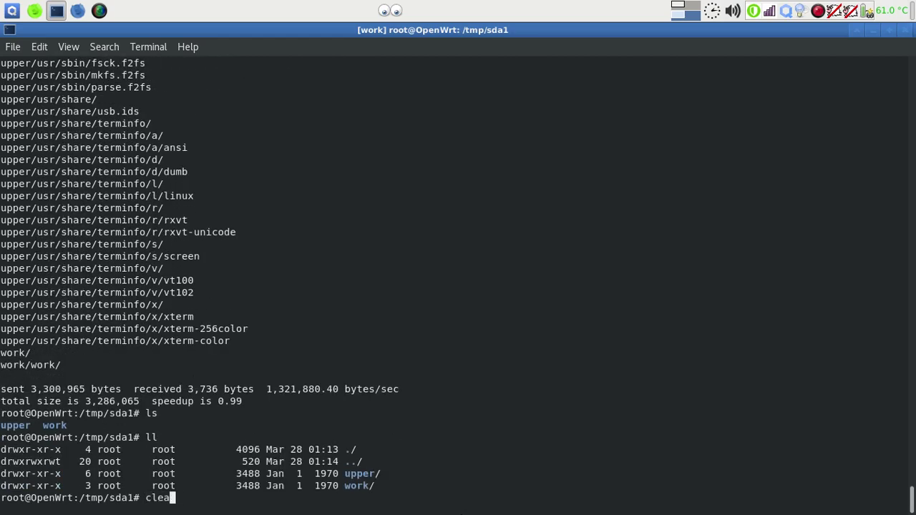
{"action": "key", "text": "Return"}
Look up the manual fstab generation command in the extroot guide in Firefox and run block detect in the terminal.
{"action": "key", "text": "alt+Tab"}
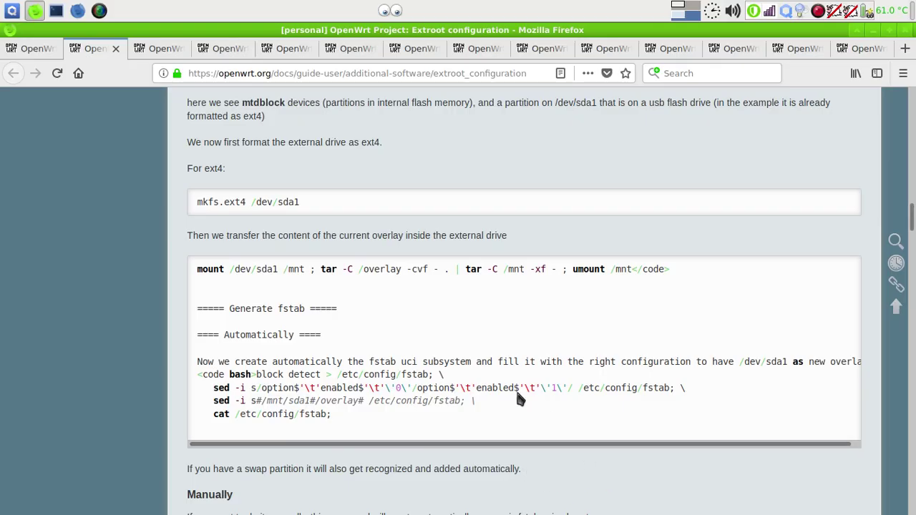
{"action": "scroll", "coordinate": [484, 373], "scroll_direction": "down", "scroll_amount": 4}
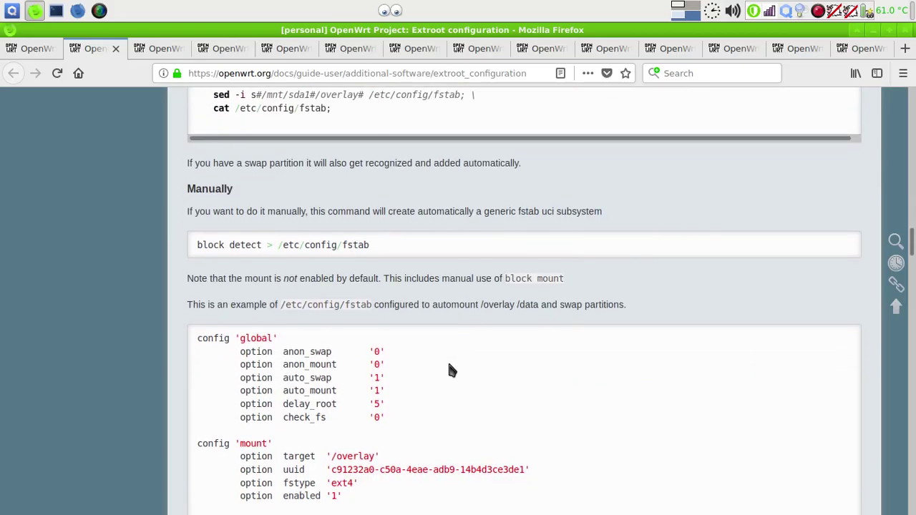
{"action": "scroll", "coordinate": [452, 363], "scroll_direction": "up", "scroll_amount": 2}
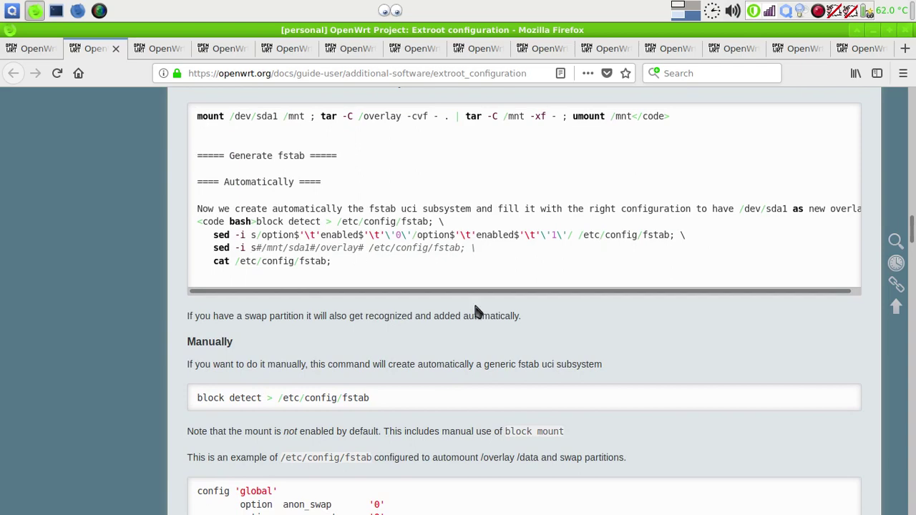
{"action": "scroll", "coordinate": [476, 312], "scroll_direction": "down", "scroll_amount": 1}
{"action": "scroll", "coordinate": [474, 308], "scroll_direction": "down", "scroll_amount": 3}
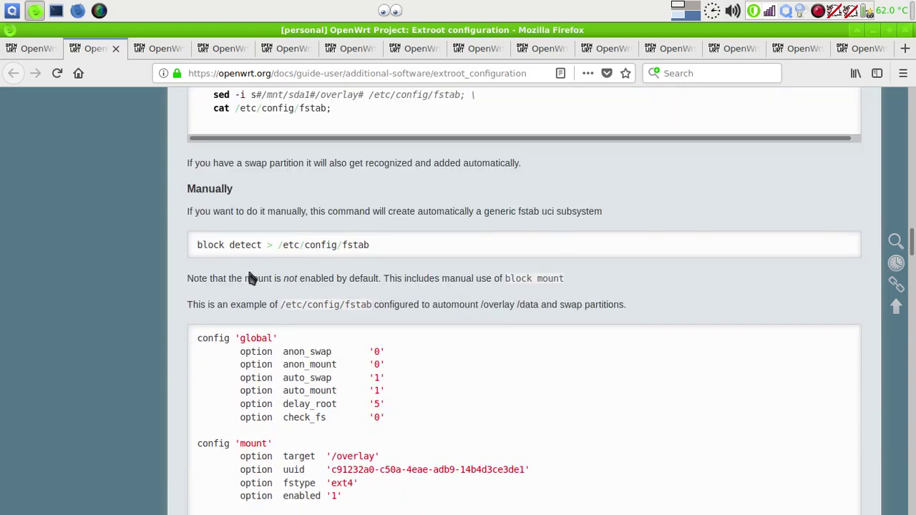
{"action": "left_click_drag", "start_coordinate": [262, 247], "coordinate": [197, 250]}
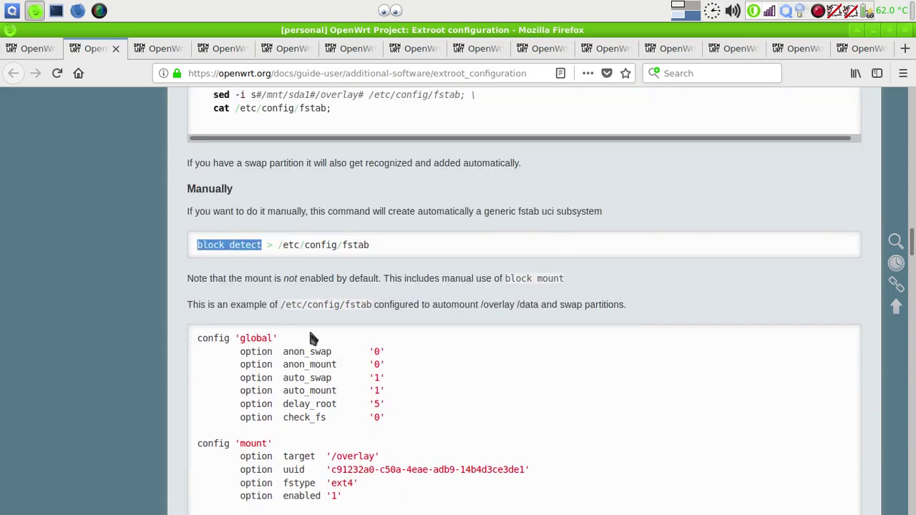
{"action": "key", "text": "alt+Tab"}
{"action": "type", "text": "block dw"}
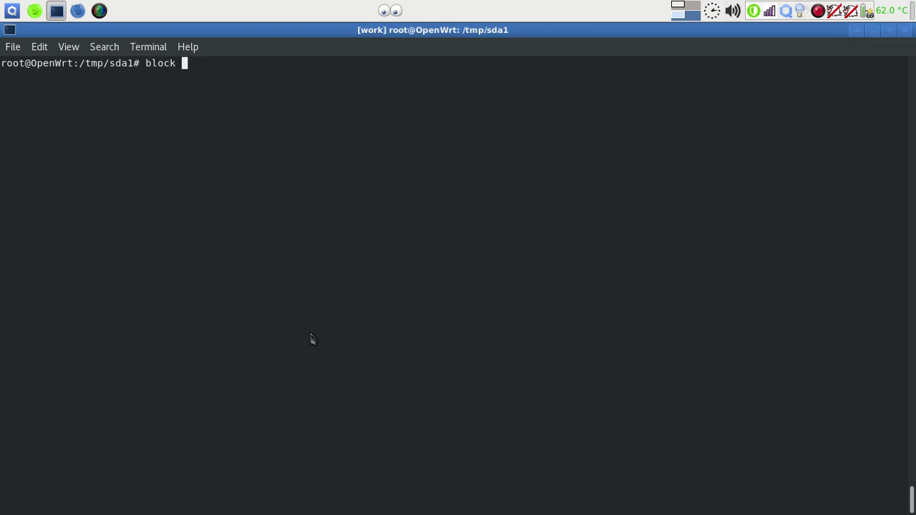
{"action": "key", "text": "BackSpace"}
{"action": "type", "text": "ete"}
{"action": "key", "text": "BackSpace"}
{"action": "key", "text": "BackSpace"}
{"action": "type", "text": "tec"}
{"action": "key", "text": "BackSpace"}
{"action": "key", "text": "BackSpace"}
{"action": "key", "text": "BackSpace"}
{"action": "type", "text": "tect"}
{"action": "key", "text": "Return"}
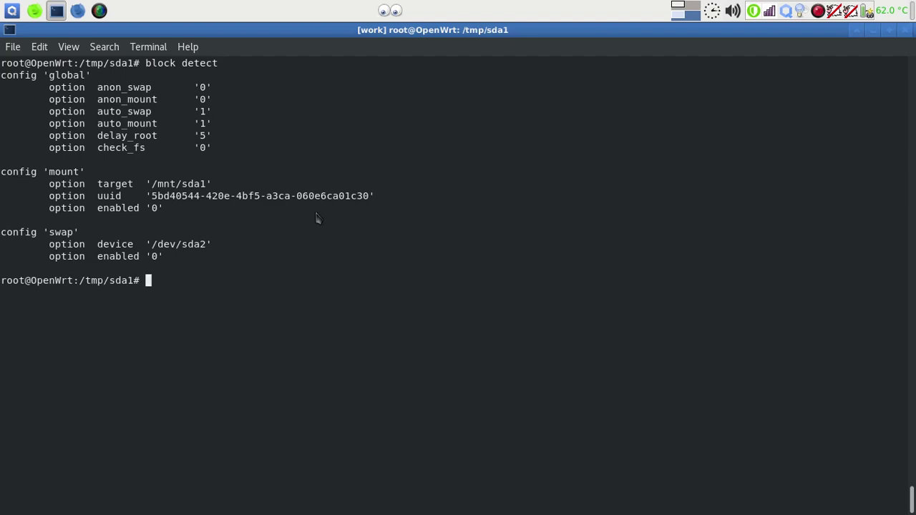
Look up the command that generates a config entry for fstab in the OpenWrt storage devices guide in Firefox.
{"action": "key", "text": "alt+Tab"}
{"action": "left_click", "coordinate": [36, 50]}
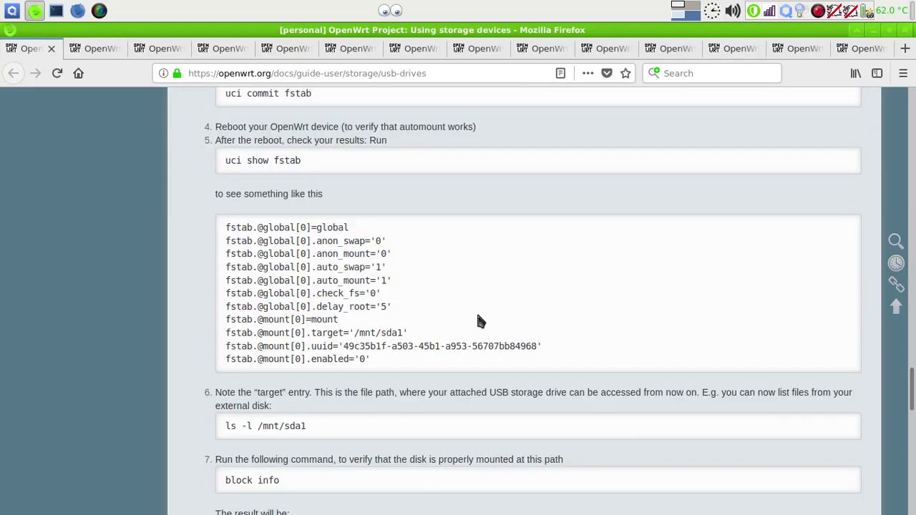
{"action": "scroll", "coordinate": [480, 321], "scroll_direction": "down", "scroll_amount": 1}
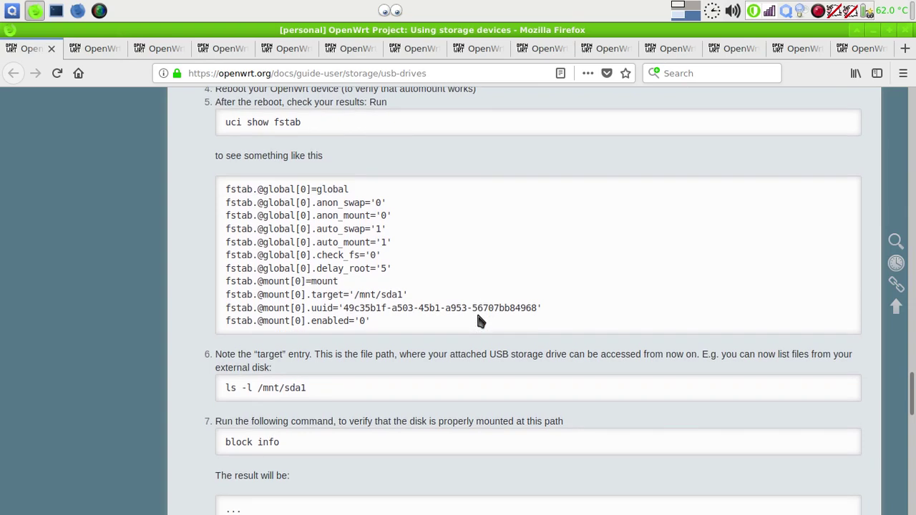
{"action": "scroll", "coordinate": [480, 322], "scroll_direction": "up", "scroll_amount": 9}
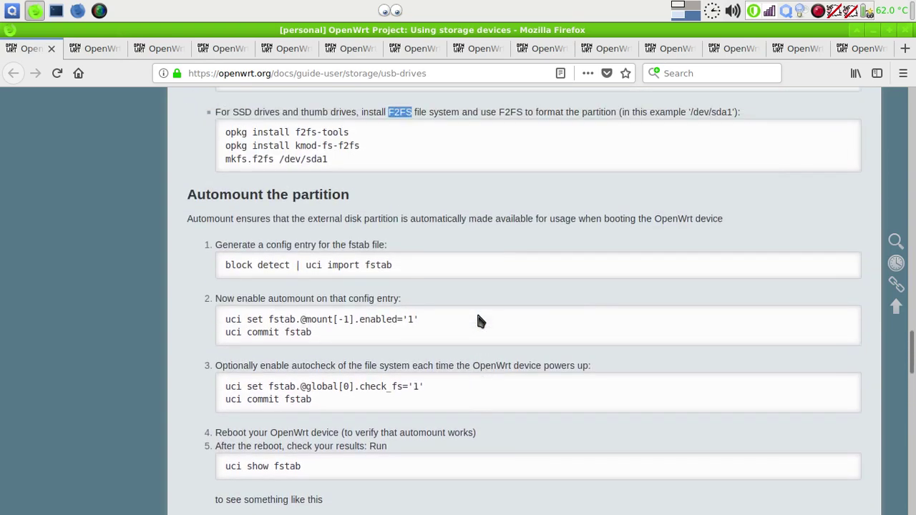
Print the contents of /etc/config/fstab with cat in the terminal.
{"action": "key", "text": "alt+Tab"}
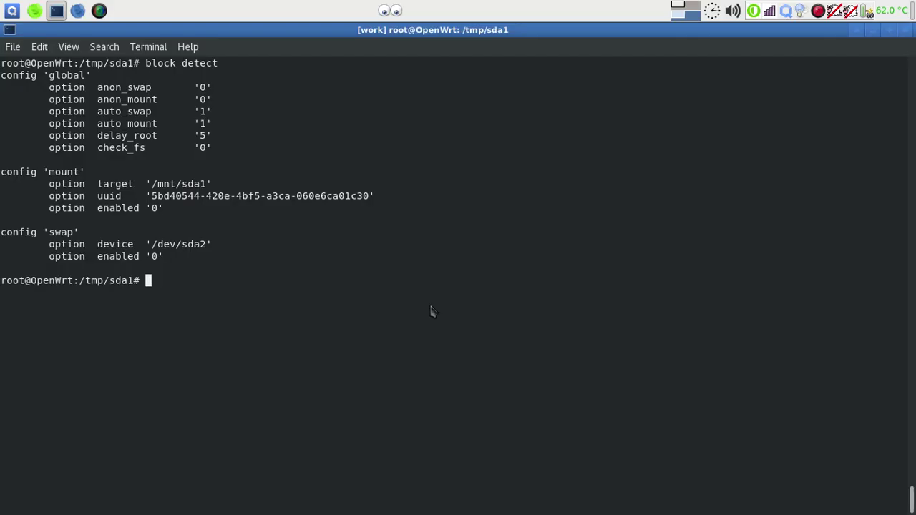
{"action": "type", "text": "cat /etc/config/fs"}
{"action": "key", "text": "Tab"}
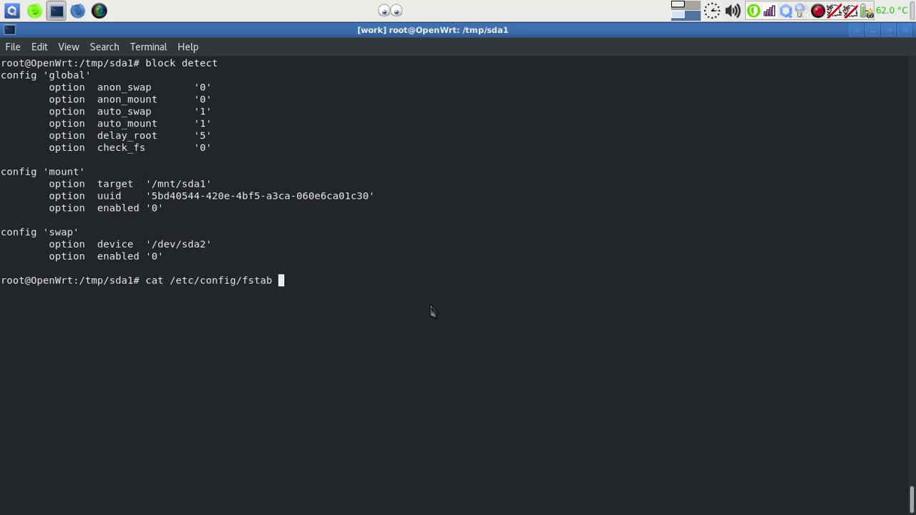
{"action": "key", "text": "Return"}
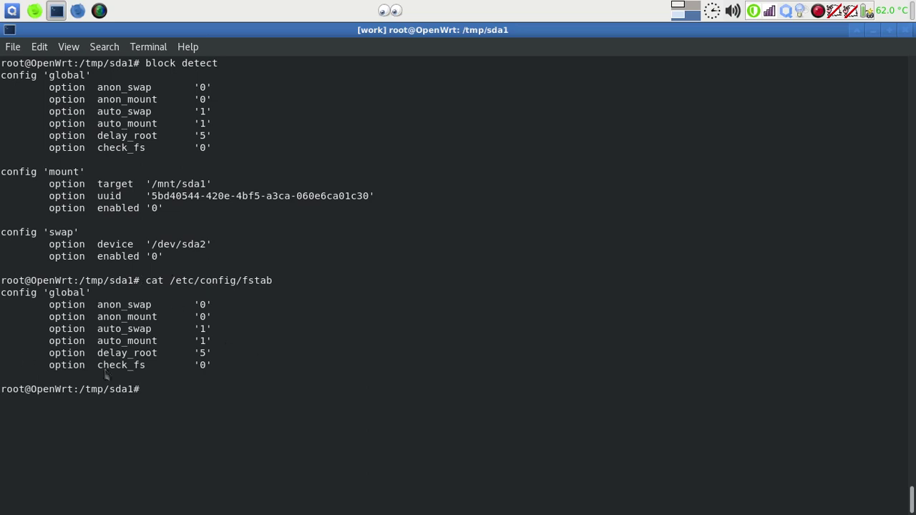
Import the detected block devices into the fstab configuration with block detect | uci import fstab, checking the syntax in the Firefox guide.
{"action": "type", "text": "block detect |"}
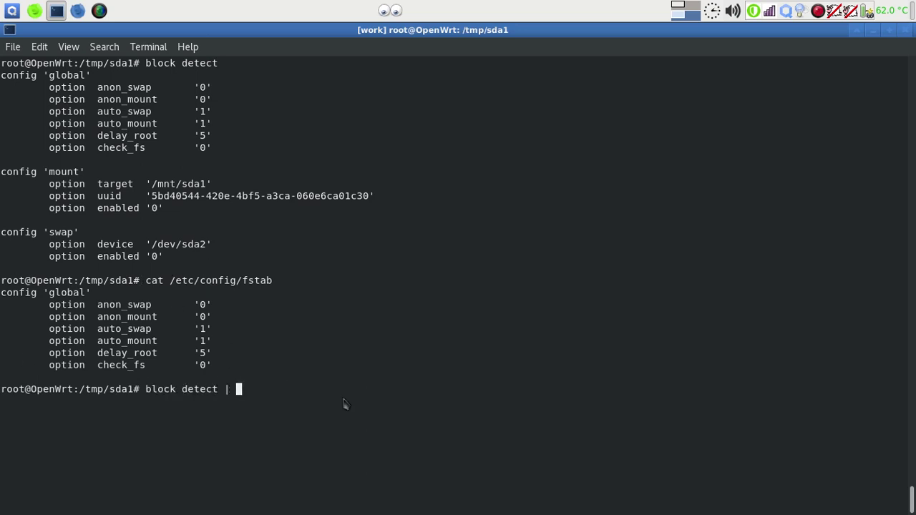
{"action": "key", "text": "alt+Tab"}
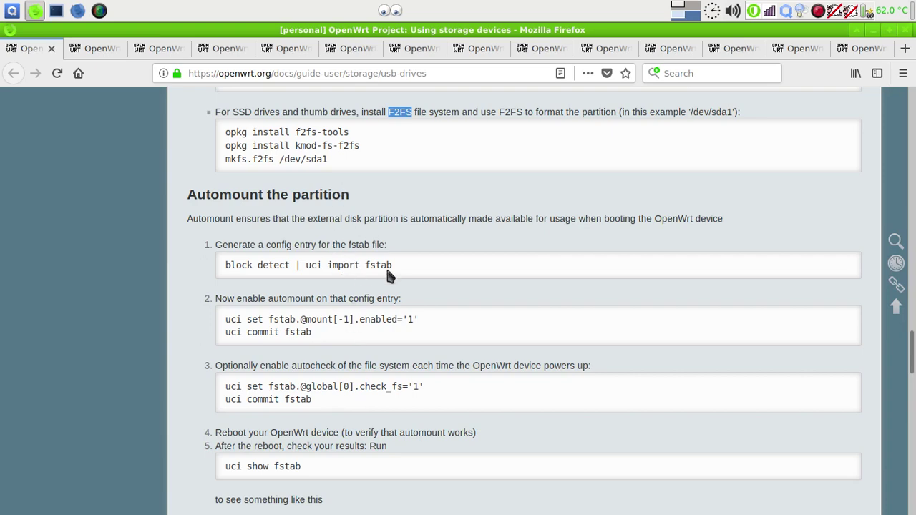
{"action": "left_click_drag", "start_coordinate": [391, 266], "coordinate": [344, 266]}
{"action": "key", "text": "alt+Tab"}
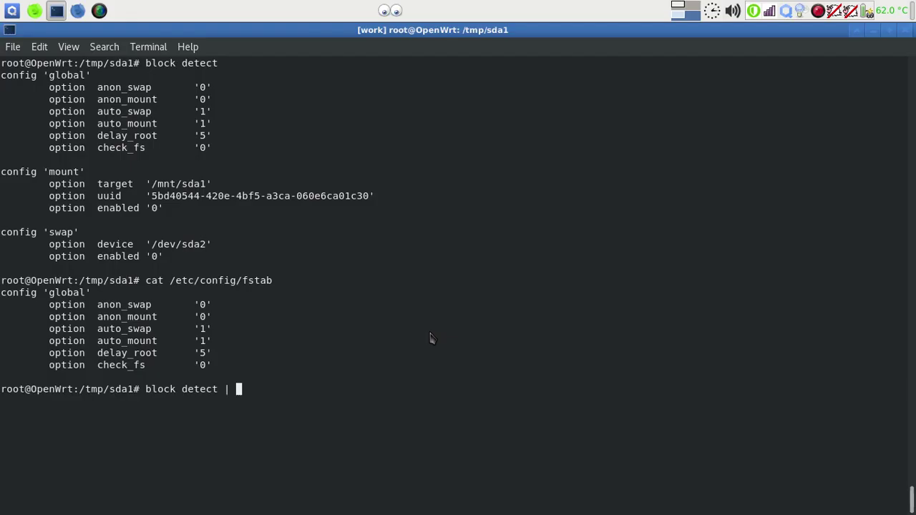
{"action": "type", "text": "uci import fstab"}
{"action": "key", "text": "alt+Tab"}
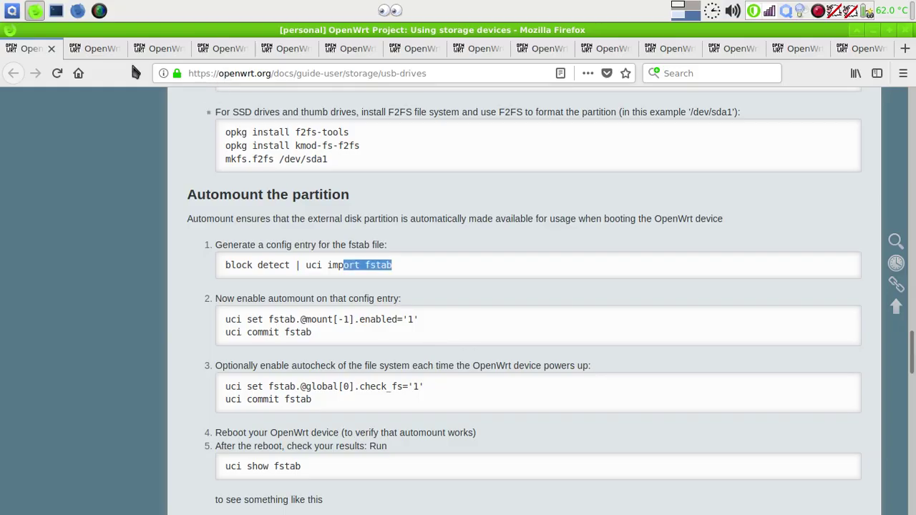
{"action": "left_click", "coordinate": [104, 51]}
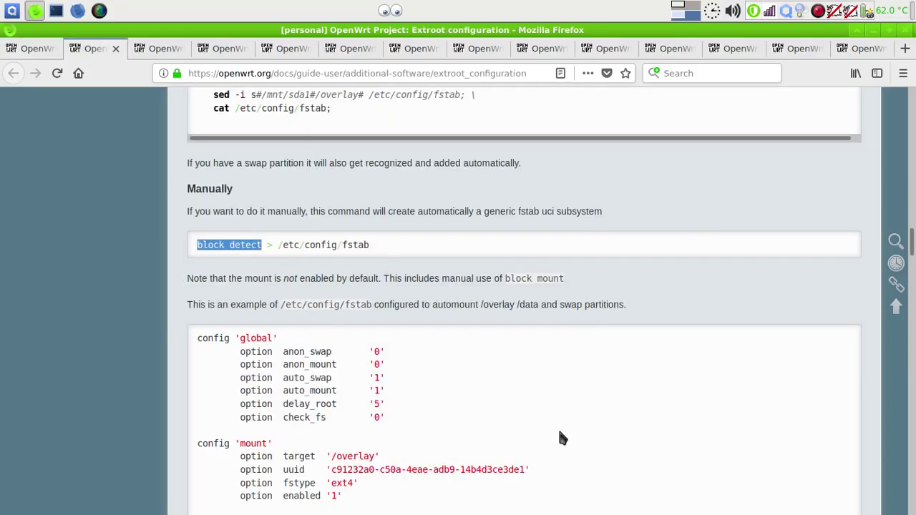
{"action": "key", "text": "alt+Tab"}
{"action": "key", "text": "Return"}
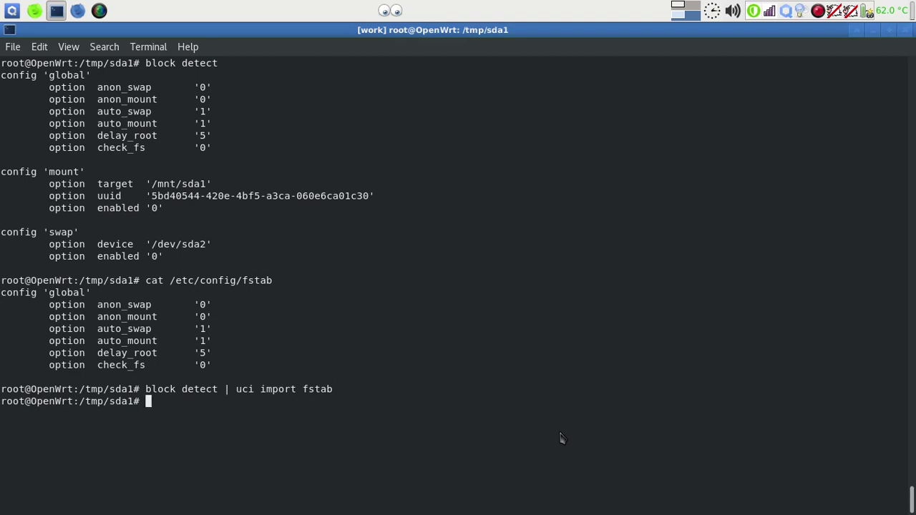
Print /etc/config/fstab again with cat to check the imported entries.
{"action": "type", "text": "cat /etc/config/fs"}
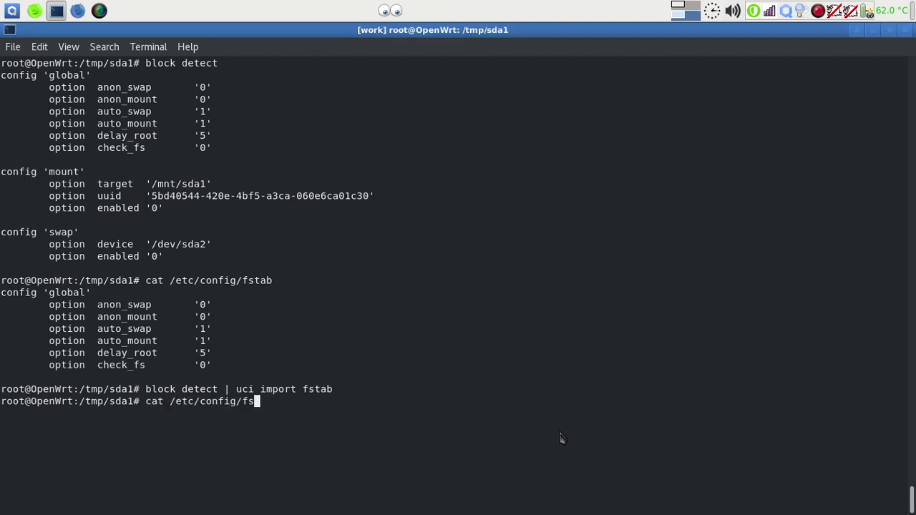
{"action": "key", "text": "Tab"}
{"action": "key", "text": "Return"}
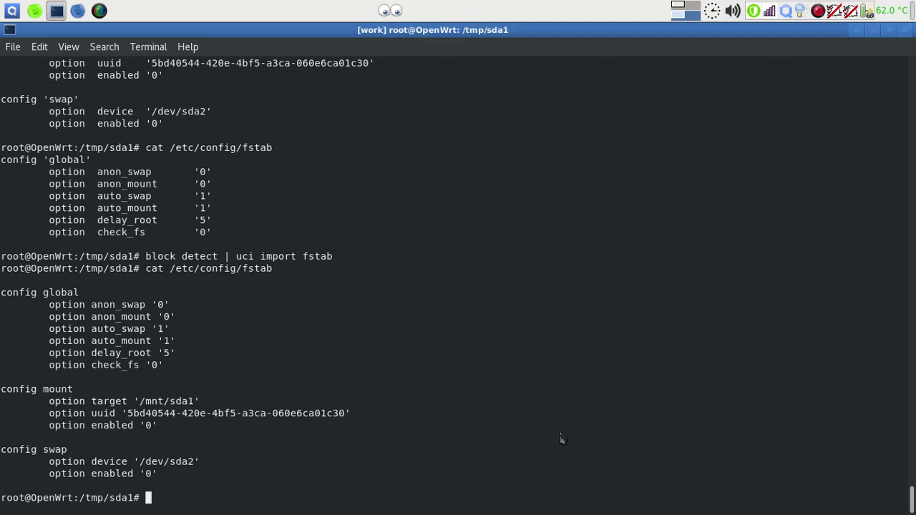
Open /etc/config/fstab in vim, go to the mount section's target path, and check the example in the extroot guide.
{"action": "type", "text": "vim"}
{"action": "type", "text": "/mnt/"}
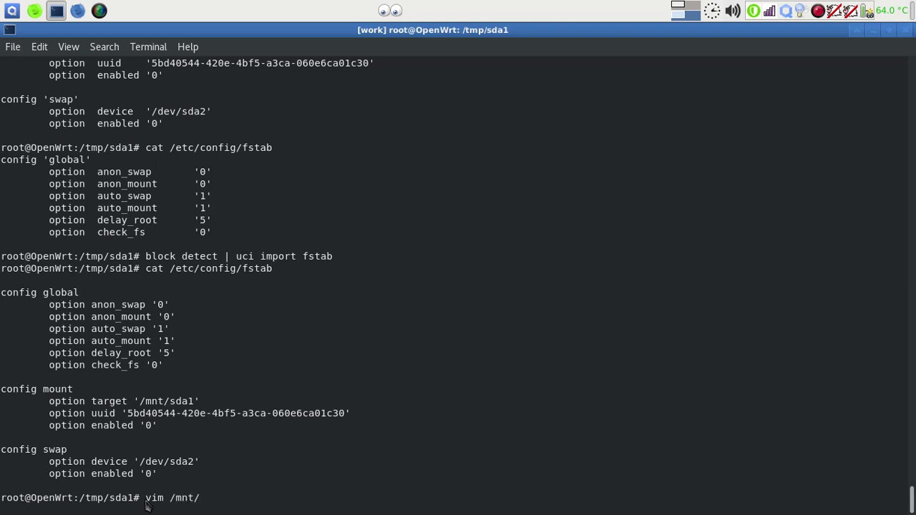
{"action": "key", "text": "BackSpace"}
{"action": "key", "text": "BackSpace"}
{"action": "key", "text": "BackSpace"}
{"action": "type", "text": "etc/config/fs"}
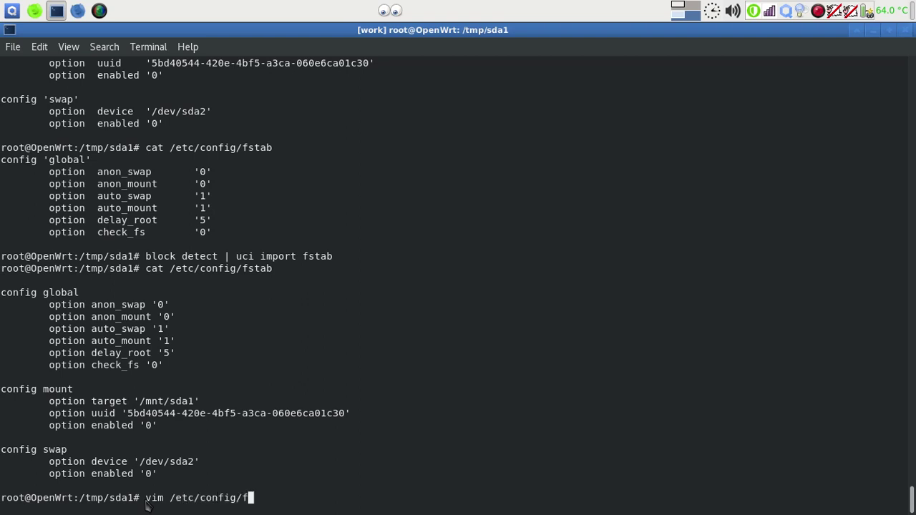
{"action": "key", "text": "Tab"}
{"action": "key", "text": "Return"}
{"action": "key", "text": "Down"}
{"action": "key", "text": "Down"}
{"action": "key", "text": "Down"}
{"action": "key", "text": "Down"}
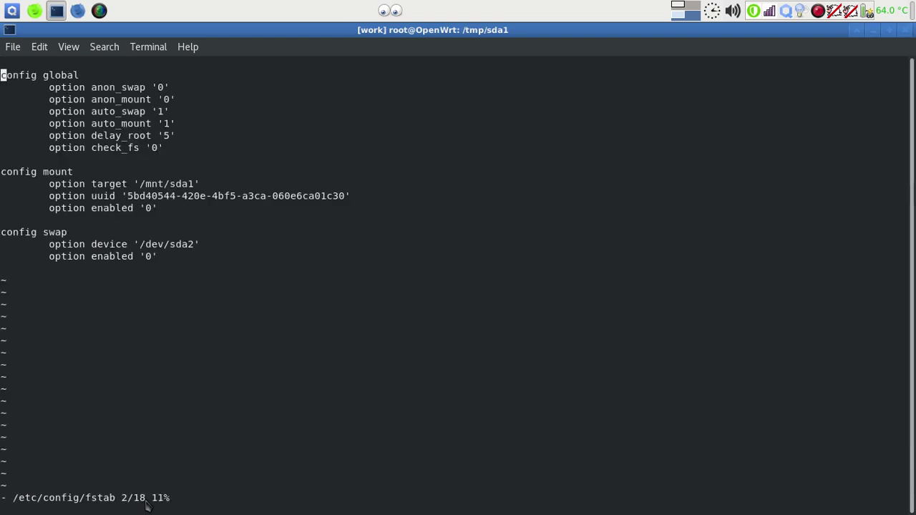
{"action": "key", "text": "Up"}
{"action": "key", "text": "Up"}
{"action": "key", "text": "Right"}
{"action": "key", "text": "e"}
{"action": "key", "text": "e"}
{"action": "key", "text": "e"}
{"action": "key", "text": "Down"}
{"action": "key", "text": "Down"}
{"action": "key", "text": "Down"}
{"action": "key", "text": "Down"}
{"action": "key", "text": "Down"}
{"action": "key", "text": "Down"}
{"action": "key", "text": "Down"}
{"action": "key", "text": "Down"}
{"action": "key", "text": "Down"}
{"action": "key", "text": "Up"}
{"action": "key", "text": "Right"}
{"action": "key", "text": "Right"}
{"action": "key", "text": "Right"}
{"action": "key", "text": "Right"}
{"action": "key", "text": "Right"}
{"action": "key", "text": "Right"}
{"action": "key", "text": "Right"}
{"action": "key", "text": "Right"}
{"action": "key", "text": "Right"}
{"action": "key", "text": "Right"}
{"action": "key", "text": "Right"}
{"action": "key", "text": "Right"}
{"action": "key", "text": "Right"}
{"action": "key", "text": "Right"}
{"action": "key", "text": "Right"}
{"action": "key", "text": "Right"}
{"action": "key", "text": "Right"}
{"action": "key", "text": "Right"}
{"action": "key", "text": "Right"}
{"action": "key", "text": "Right"}
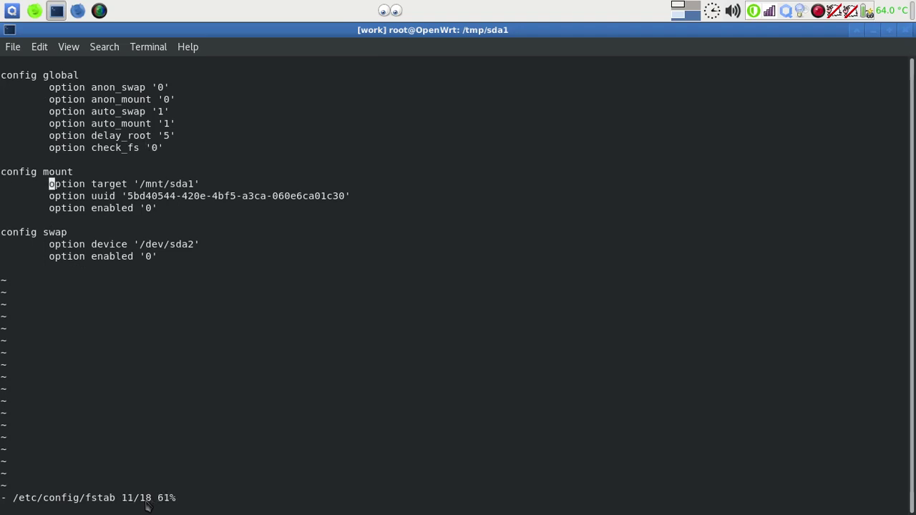
{"action": "key", "text": "Right"}
{"action": "key", "text": "Left"}
{"action": "key", "text": "Left"}
{"action": "key", "text": "Left"}
{"action": "key", "text": "Left"}
{"action": "key", "text": "Left"}
{"action": "key", "text": "Left"}
{"action": "key", "text": "Left"}
{"action": "key", "text": "alt+Tab"}
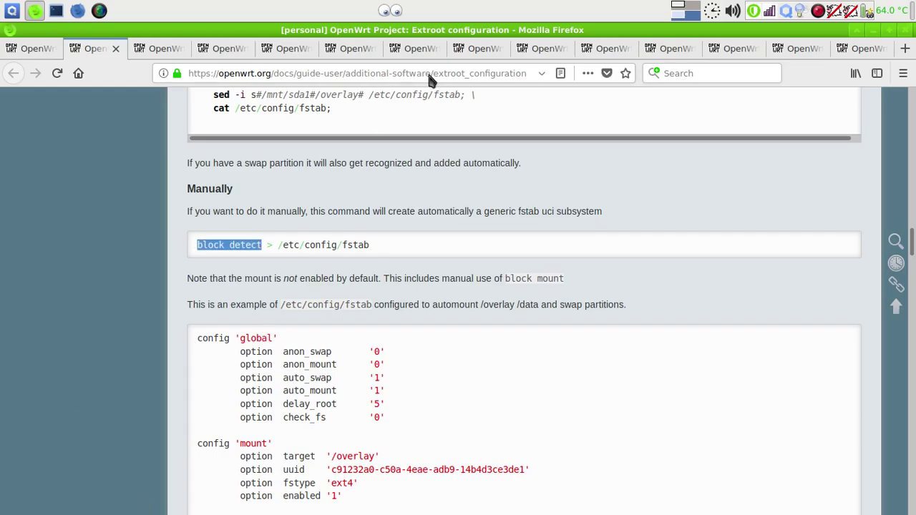
{"action": "key", "text": "alt+Tab"}
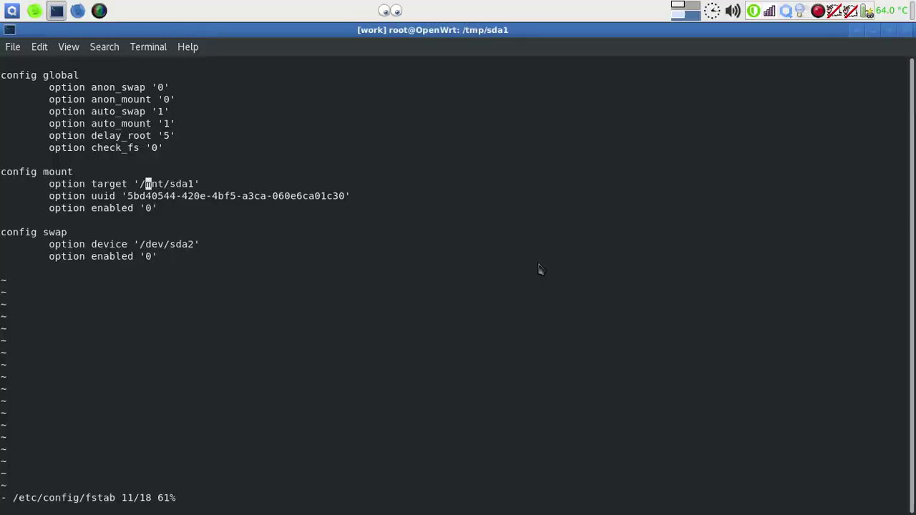
Try deleting the mount section's target line and undoing it, and quit vim without saving.
{"action": "key", "text": "d"}
{"action": "key", "text": "d"}
{"action": "key", "text": "u"}
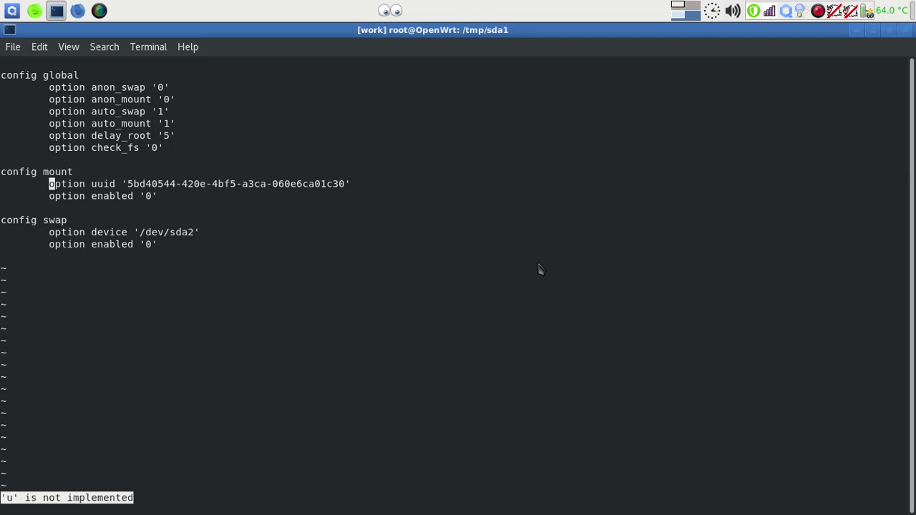
{"action": "key", "text": "ctrl+g"}
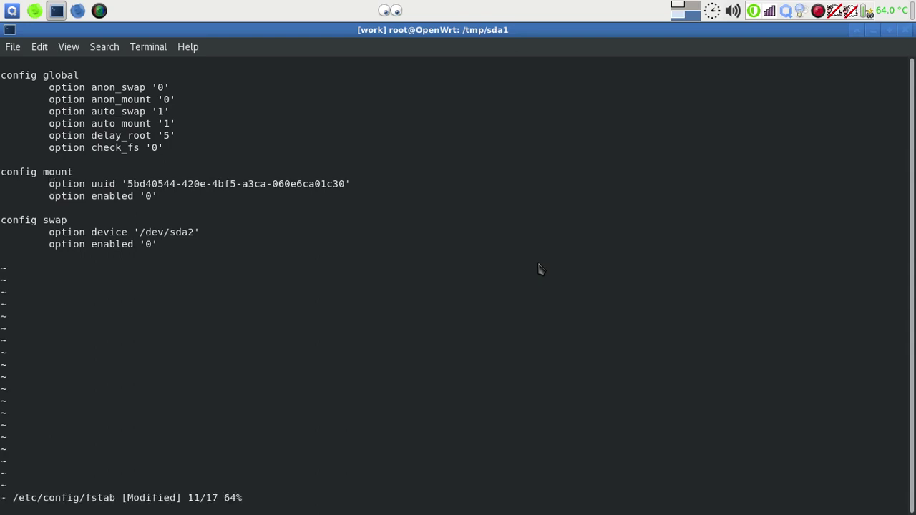
{"action": "type", "text": ":q!"}
{"action": "key", "text": "Return"}
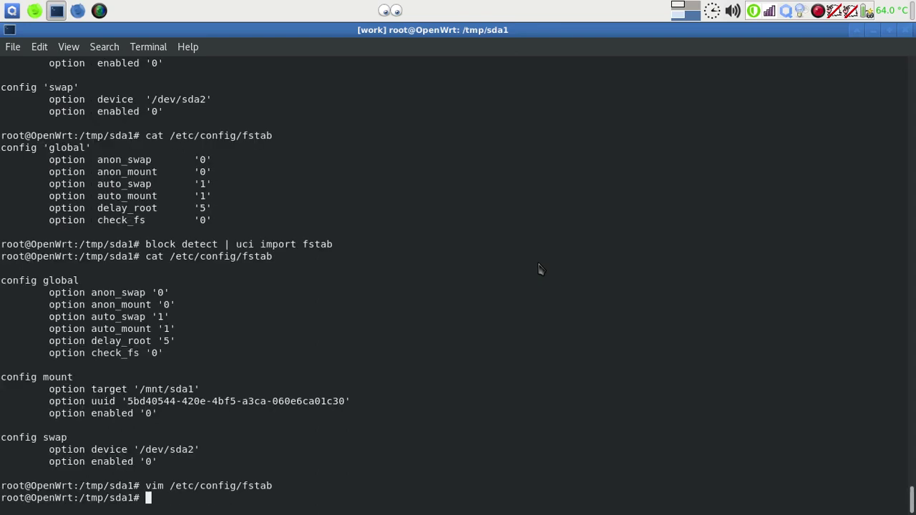
Reopen /etc/config/fstab in vim and change the mount section's target to '/overlay'.
{"action": "key", "text": "Up"}
{"action": "key", "text": "Return"}
{"action": "key", "text": "Down"}
{"action": "key", "text": "Down"}
{"action": "key", "text": "Down"}
{"action": "key", "text": "Down"}
{"action": "key", "text": "Down"}
{"action": "key", "text": "Down"}
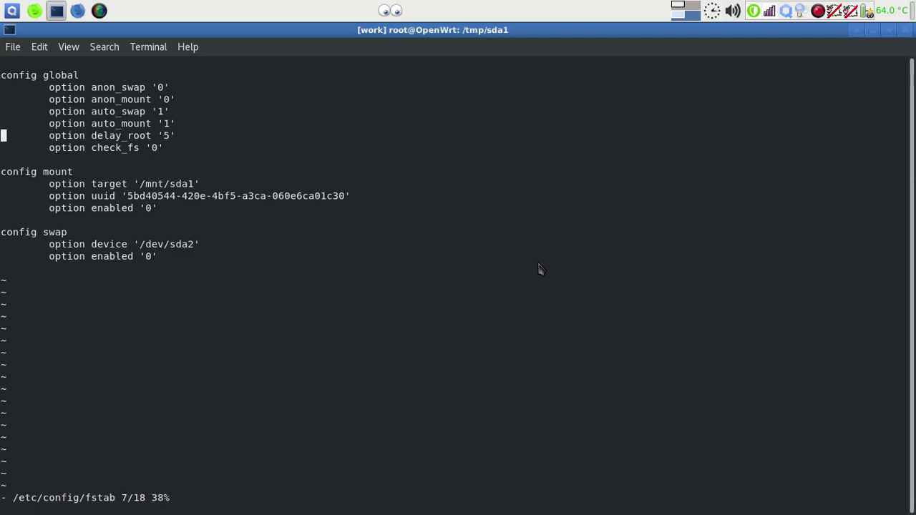
{"action": "key", "text": "Down"}
{"action": "key", "text": "Down"}
{"action": "key", "text": "Down"}
{"action": "key", "text": "Down"}
{"action": "key", "text": "l"}
{"action": "key", "text": "l"}
{"action": "key", "text": "l"}
{"action": "key", "text": "l"}
{"action": "key", "text": "l"}
{"action": "key", "text": "l"}
{"action": "key", "text": "l"}
{"action": "key", "text": "l"}
{"action": "key", "text": "l"}
{"action": "key", "text": "l"}
{"action": "key", "text": "l"}
{"action": "key", "text": "l"}
{"action": "key", "text": "l"}
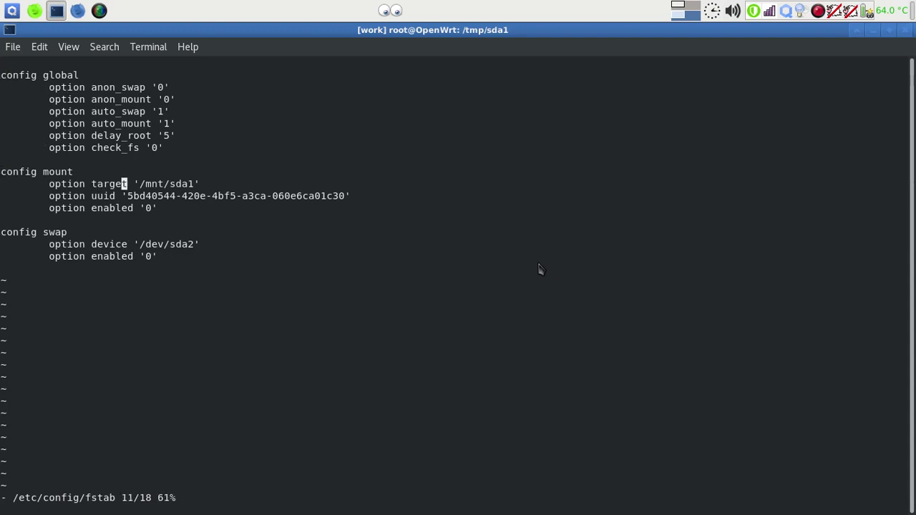
{"action": "key", "text": "l"}
{"action": "key", "text": "l"}
{"action": "key", "text": "l"}
{"action": "key", "text": "v"}
{"action": "key", "text": "l"}
{"action": "key", "text": "l"}
{"action": "key", "text": "l"}
{"action": "key", "text": "l"}
{"action": "key", "text": "l"}
{"action": "key", "text": "l"}
{"action": "key", "text": "l"}
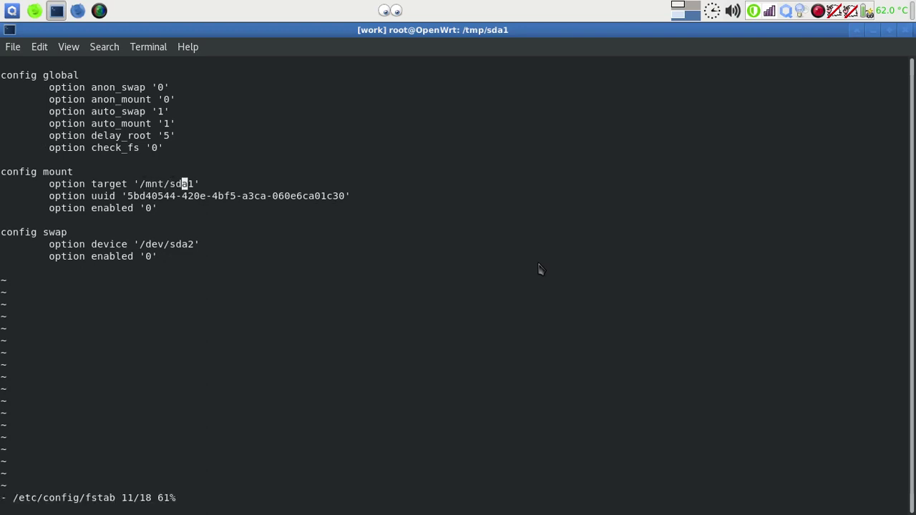
{"action": "key", "text": "l"}
{"action": "key", "text": "h"}
{"action": "key", "text": "h"}
{"action": "key", "text": "h"}
{"action": "key", "text": "h"}
{"action": "key", "text": "h"}
{"action": "key", "text": "h"}
{"action": "key", "text": "h"}
{"action": "key", "text": "h"}
{"action": "key", "text": "Delete"}
{"action": "key", "text": "Delete"}
{"action": "key", "text": "Delete"}
{"action": "key", "text": "Delete"}
{"action": "key", "text": "Delete"}
{"action": "key", "text": "Delete"}
{"action": "key", "text": "Delete"}
{"action": "key", "text": "Delete"}
{"action": "key", "text": "Delete"}
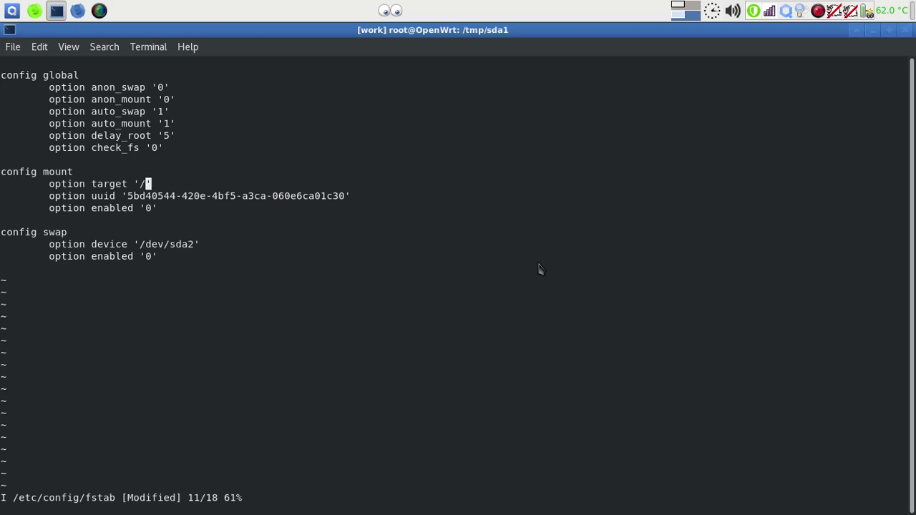
{"action": "type", "text": "/overlay"}
Set the mount section's enabled option to '1'.
{"action": "key", "text": "Down"}
{"action": "key", "text": "Down"}
{"action": "key", "text": "Left"}
{"action": "key", "text": "Left"}
{"action": "key", "text": "Delete"}
{"action": "type", "text": "1"}
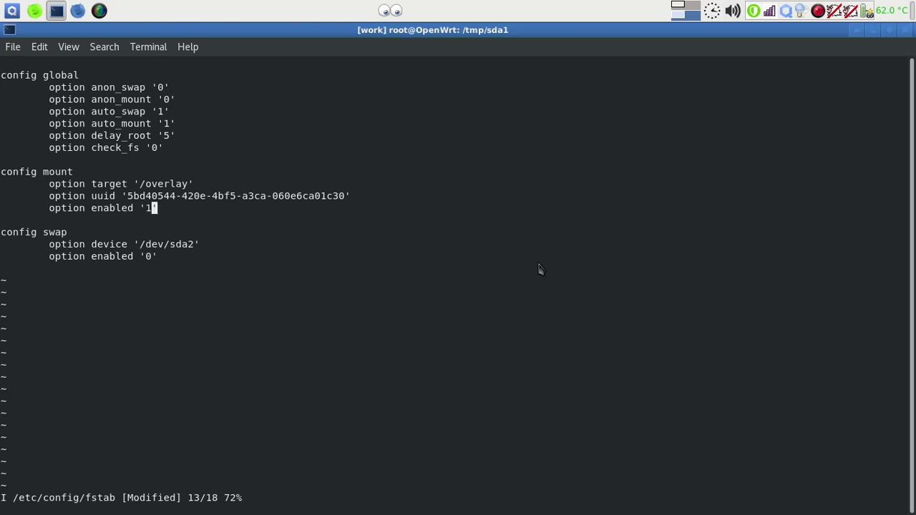
Compare the mount section of /etc/config/fstab with the example fstab in the extroot guide.
{"action": "key", "text": "Up"}
{"action": "key", "text": "Right"}
{"action": "key", "text": "Right"}
{"action": "key", "text": "Right"}
{"action": "key", "text": "Right"}
{"action": "key", "text": "Right"}
{"action": "key", "text": "Right"}
{"action": "key", "text": "Right"}
{"action": "key", "text": "Right"}
{"action": "key", "text": "Right"}
{"action": "key", "text": "Right"}
{"action": "key", "text": "Right"}
{"action": "key", "text": "Right"}
{"action": "key", "text": "Right"}
{"action": "key", "text": "Right"}
{"action": "key", "text": "Down"}
{"action": "key", "text": "alt+Tab"}
{"action": "scroll", "coordinate": [491, 388], "scroll_direction": "down", "scroll_amount": 1}
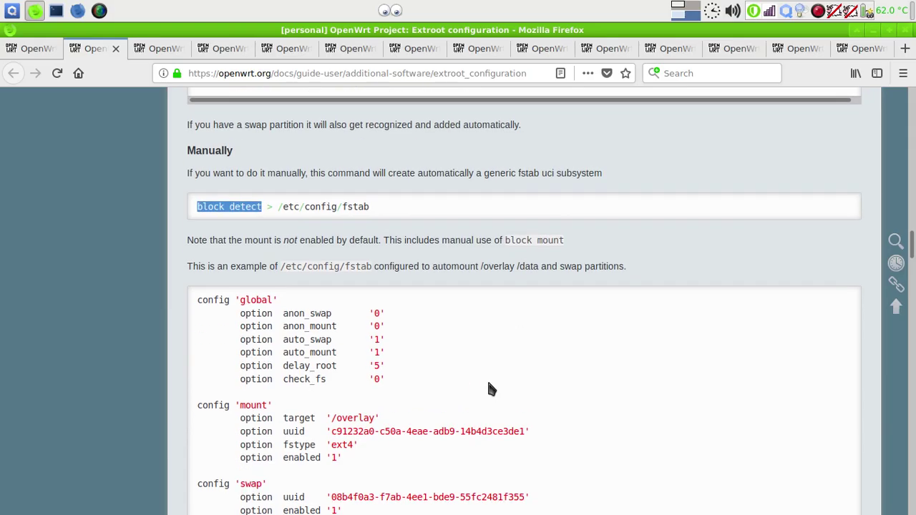
{"action": "scroll", "coordinate": [502, 368], "scroll_direction": "down", "scroll_amount": 1}
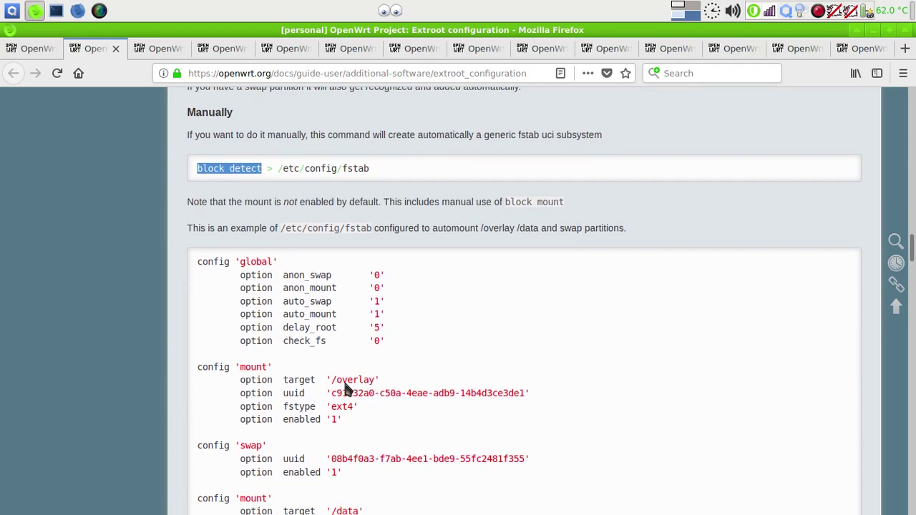
{"action": "scroll", "coordinate": [476, 362], "scroll_direction": "down", "scroll_amount": 3}
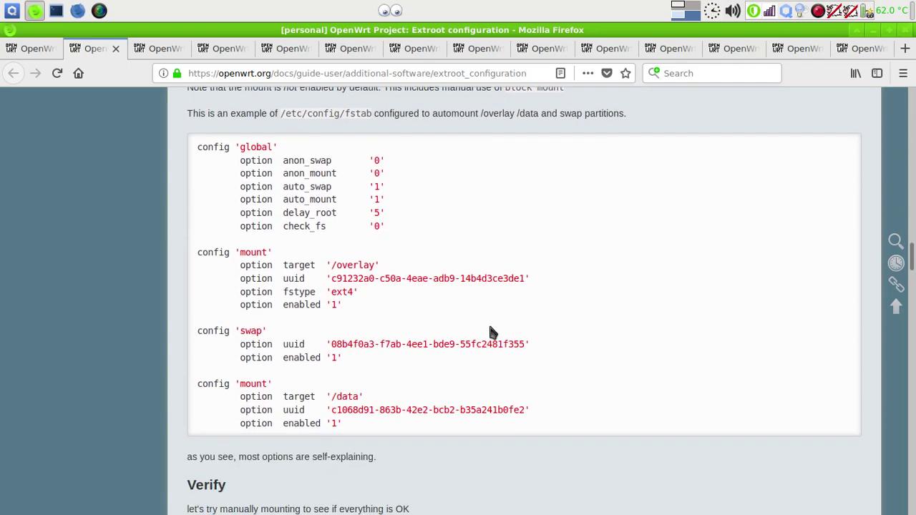
Add an 'option fstype' line below the enabled option in the mount section, matching the guide's option name.
{"action": "key", "text": "alt+Tab"}
{"action": "key", "text": "Return"}
{"action": "key", "text": "Tab"}
{"action": "type", "text": "o"}
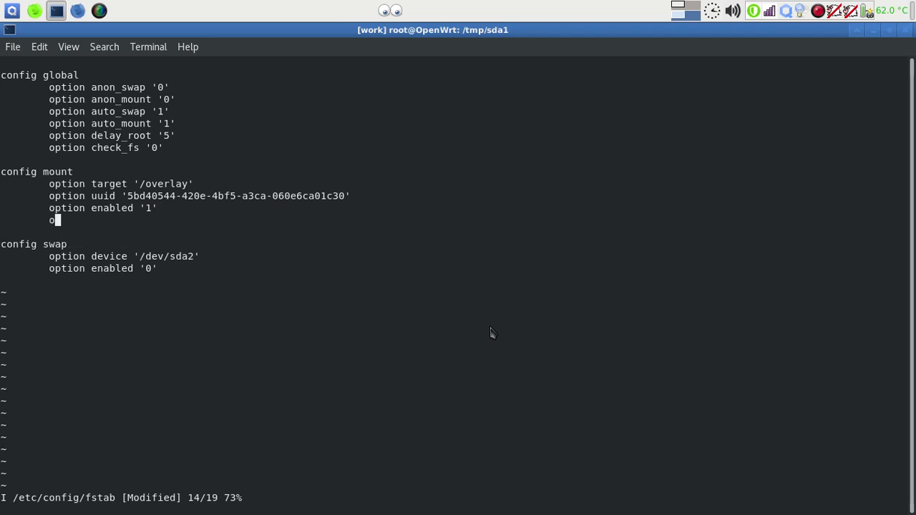
{"action": "type", "text": "ption enabled"}
{"action": "key", "text": "alt+Tab"}
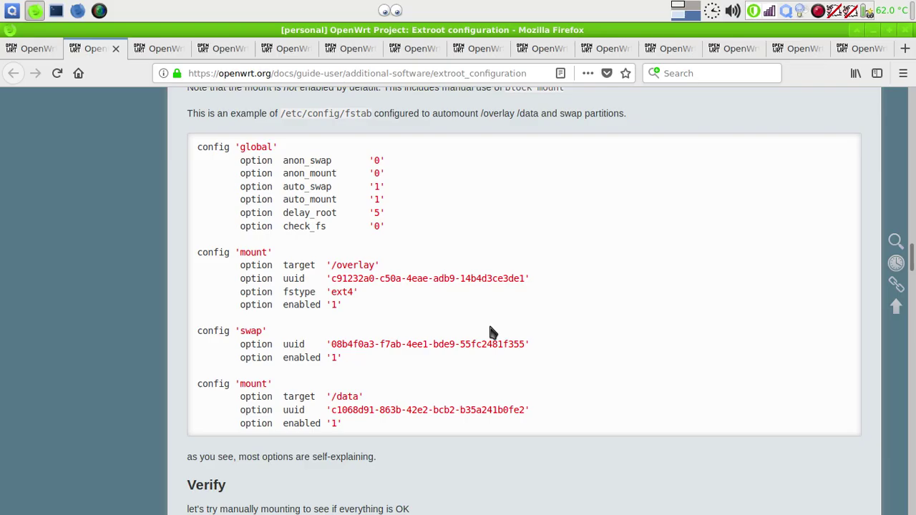
{"action": "key", "text": "alt+Tab"}
{"action": "key", "text": "BackSpace"}
{"action": "key", "text": "BackSpace"}
{"action": "key", "text": "BackSpace"}
{"action": "key", "text": "BackSpace"}
{"action": "key", "text": "BackSpace"}
{"action": "key", "text": "BackSpace"}
{"action": "key", "text": "BackSpace"}
{"action": "key", "text": "BackSpace"}
{"action": "type", "text": "fs"}
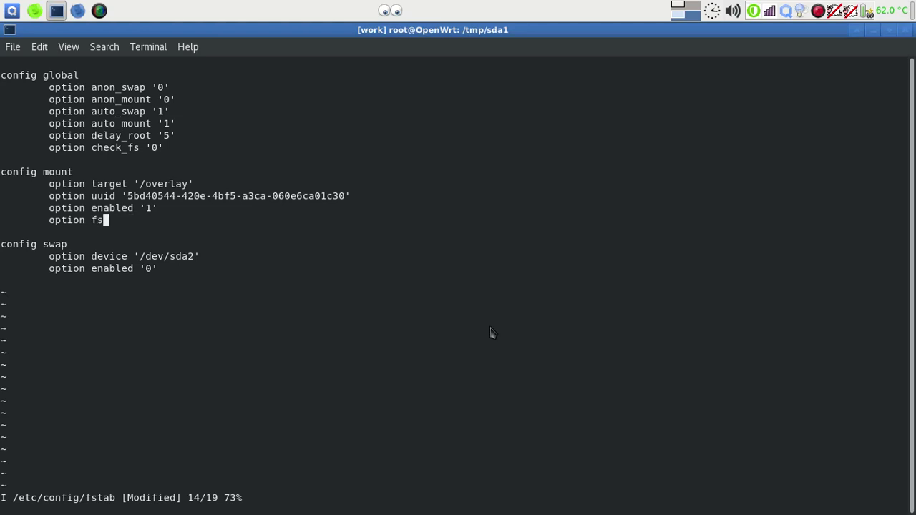
{"action": "type", "text": "type"}
Give the mount section's fstype option the value 'f2fs', checking the file system name in the USB drives guide.
{"action": "key", "text": "alt+Tab"}
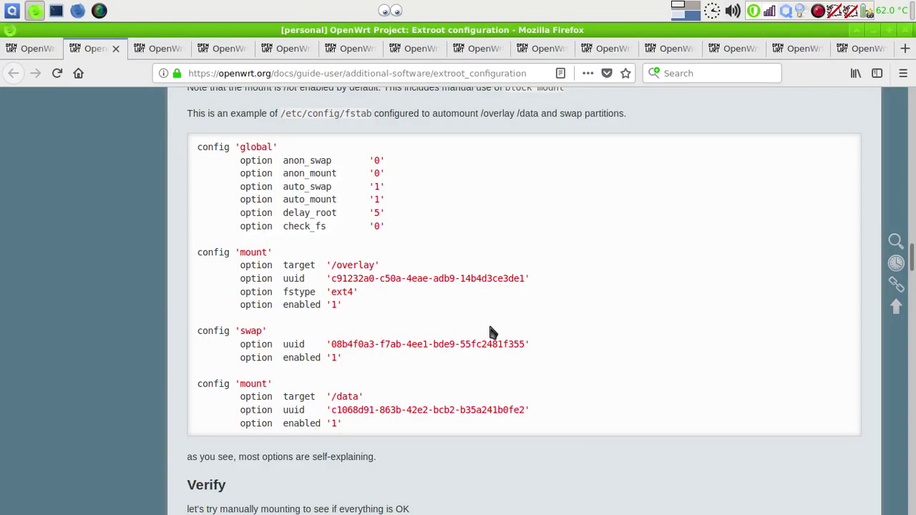
{"action": "key", "text": "alt+Tab"}
{"action": "type", "text": "'"}
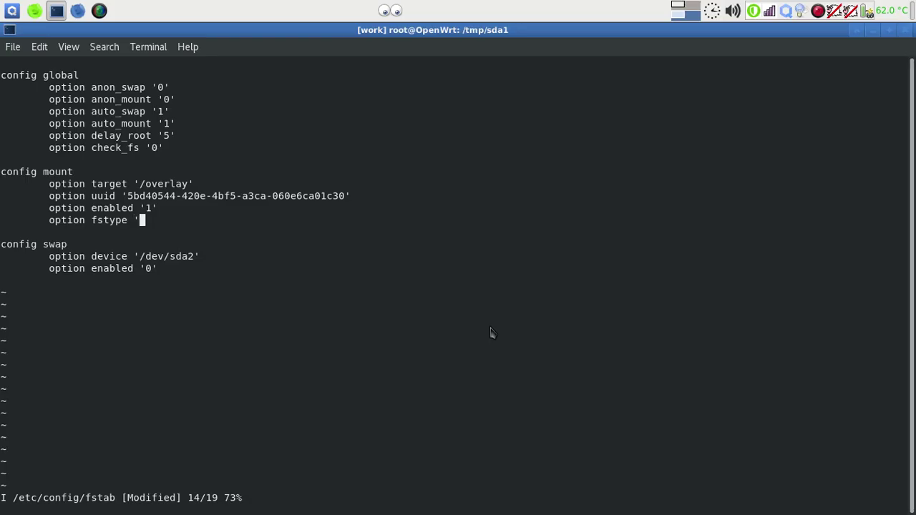
{"action": "key", "text": "alt+Tab"}
{"action": "left_click", "coordinate": [21, 52]}
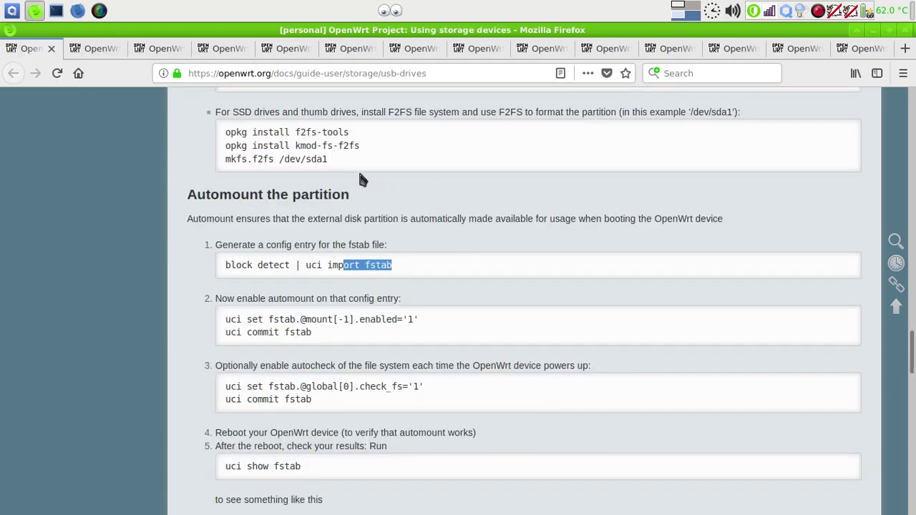
{"action": "key", "text": "alt+Tab"}
{"action": "type", "text": "f2fs"}
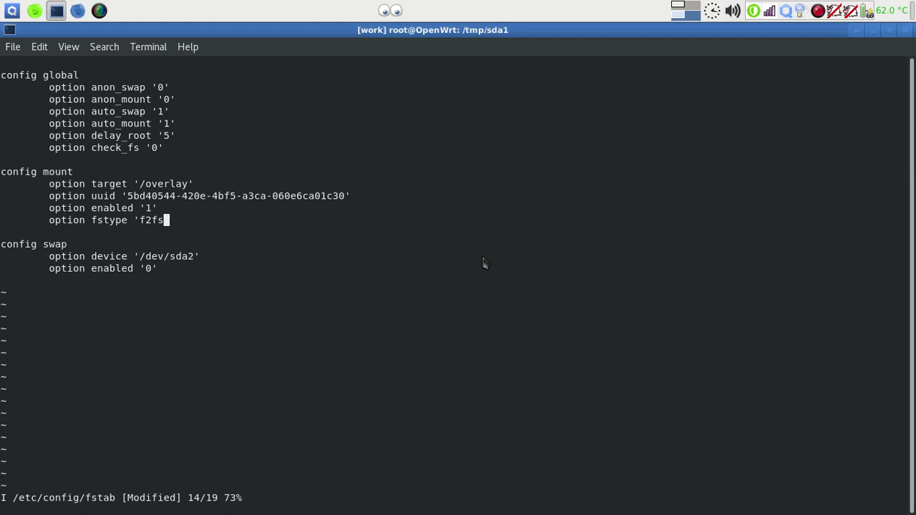
Close the fstype value's quote and set the swap section's enabled option to '1'.
{"action": "key", "text": "Down"}
{"action": "key", "text": "Down"}
{"action": "key", "text": "Down"}
{"action": "key", "text": "Down"}
{"action": "key", "text": "Right"}
{"action": "key", "text": "Right"}
{"action": "key", "text": "Right"}
{"action": "key", "text": "Right"}
{"action": "key", "text": "Right"}
{"action": "key", "text": "Right"}
{"action": "key", "text": "Right"}
{"action": "key", "text": "Right"}
{"action": "key", "text": "Right"}
{"action": "key", "text": "Right"}
{"action": "key", "text": "Right"}
{"action": "key", "text": "Right"}
{"action": "key", "text": "Right"}
{"action": "key", "text": "Right"}
{"action": "key", "text": "Right"}
{"action": "key", "text": "Right"}
{"action": "key", "text": "Right"}
{"action": "key", "text": "Right"}
Check the example fstab in the extroot guide, and save /etc/config/fstab and quit vim.
{"action": "key", "text": "alt+Tab"}
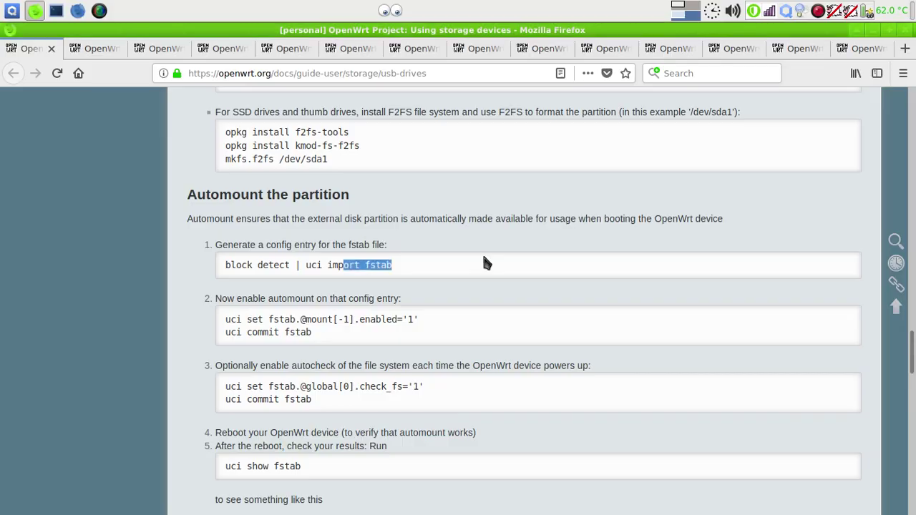
{"action": "left_click", "coordinate": [93, 49]}
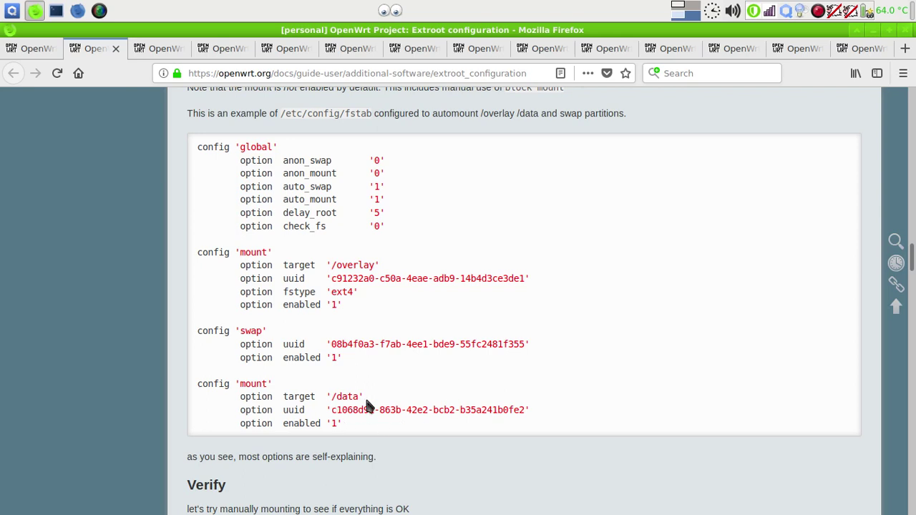
{"action": "scroll", "coordinate": [487, 363], "scroll_direction": "down", "scroll_amount": 5}
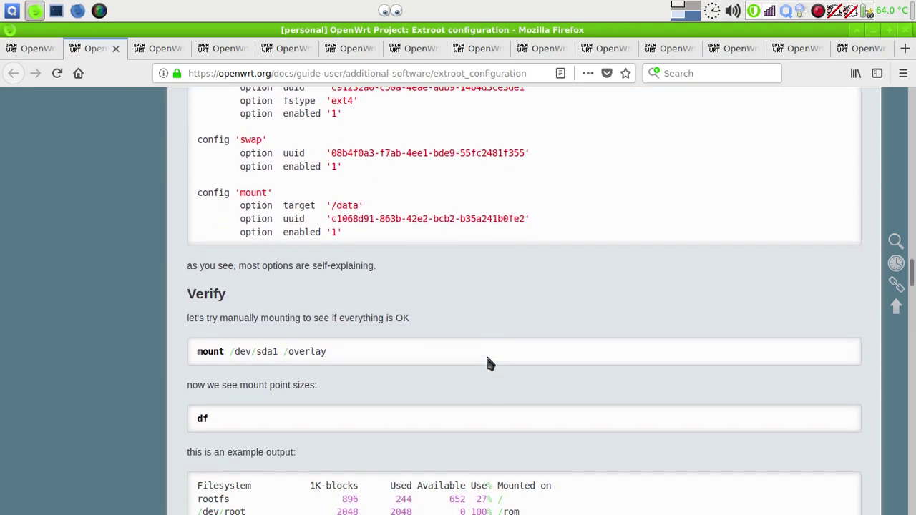
{"action": "key", "text": "alt+Tab"}
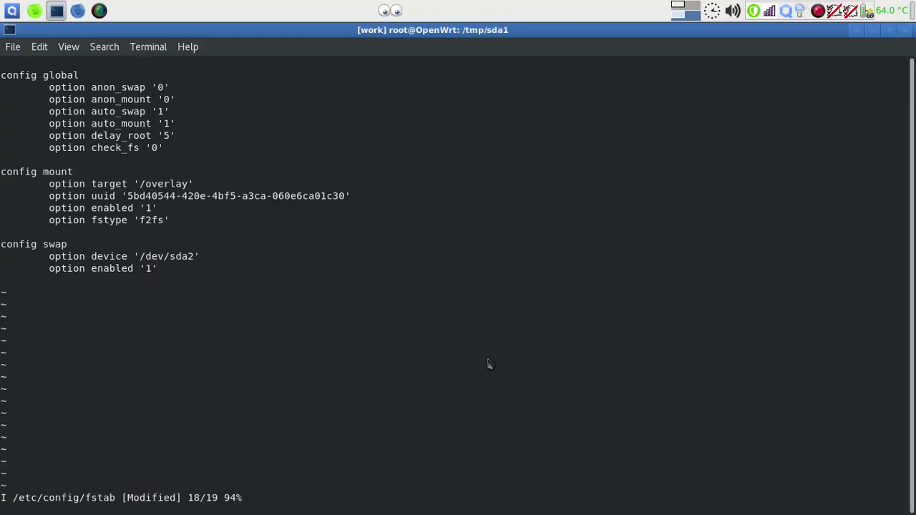
{"action": "key", "text": "Escape"}
{"action": "type", "text": ":wq"}
{"action": "key", "text": "Return"}
After reading the guide's Verify section, move up to /tmp in the terminal and try unmounting /sda1.
{"action": "left_click", "coordinate": [487, 358]}
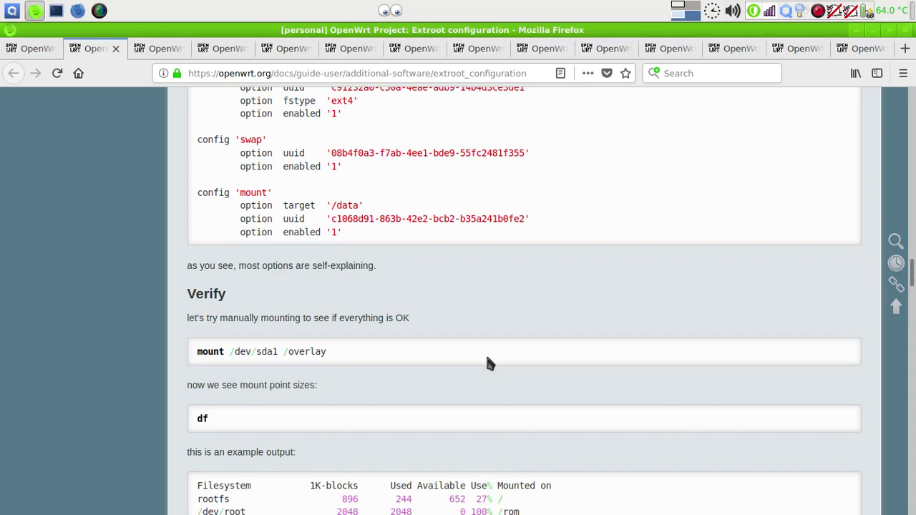
{"action": "scroll", "coordinate": [394, 335], "scroll_direction": "down", "scroll_amount": 4}
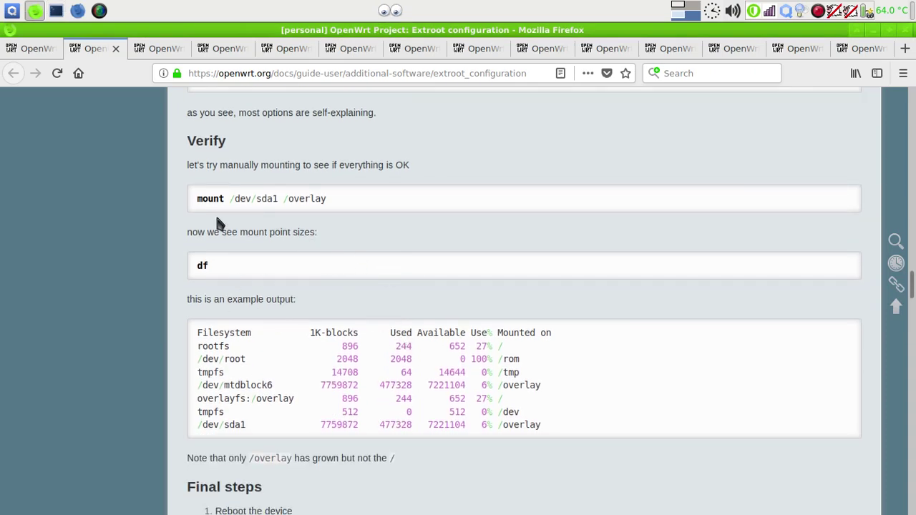
{"action": "key", "text": "alt+Tab"}
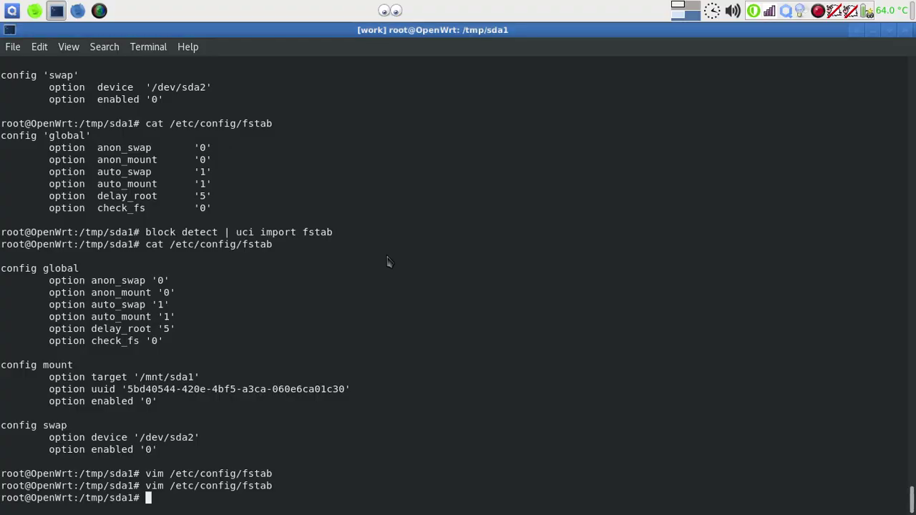
{"action": "type", "text": "cd .."}
{"action": "key", "text": "Return"}
{"action": "type", "text": "umount /dev/sda"}
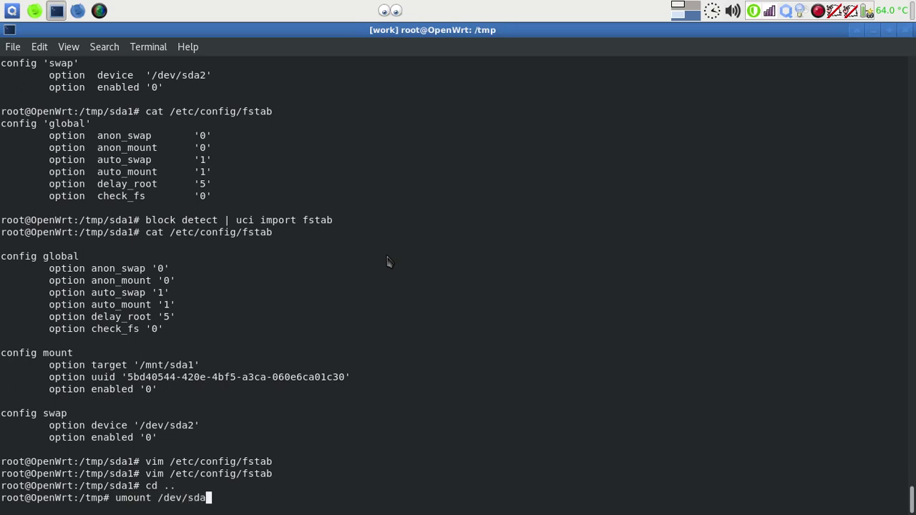
{"action": "key", "text": "BackSpace"}
{"action": "key", "text": "BackSpace"}
{"action": "key", "text": "BackSpace"}
{"action": "key", "text": "BackSpace"}
{"action": "key", "text": "BackSpace"}
{"action": "type", "text": "sda1"}
{"action": "key", "text": "Return"}
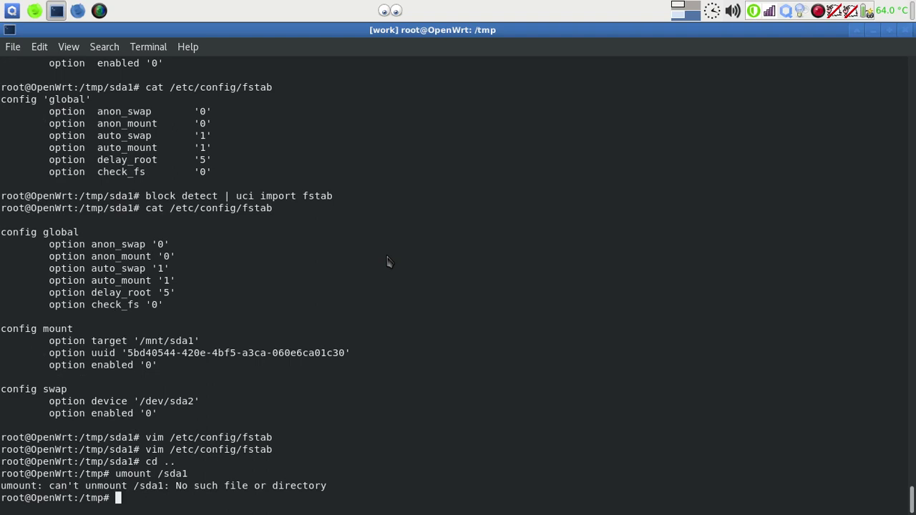
List the contents of /tmp and unmount the sda1/ directory.
{"action": "type", "text": "ls"}
{"action": "key", "text": "Return"}
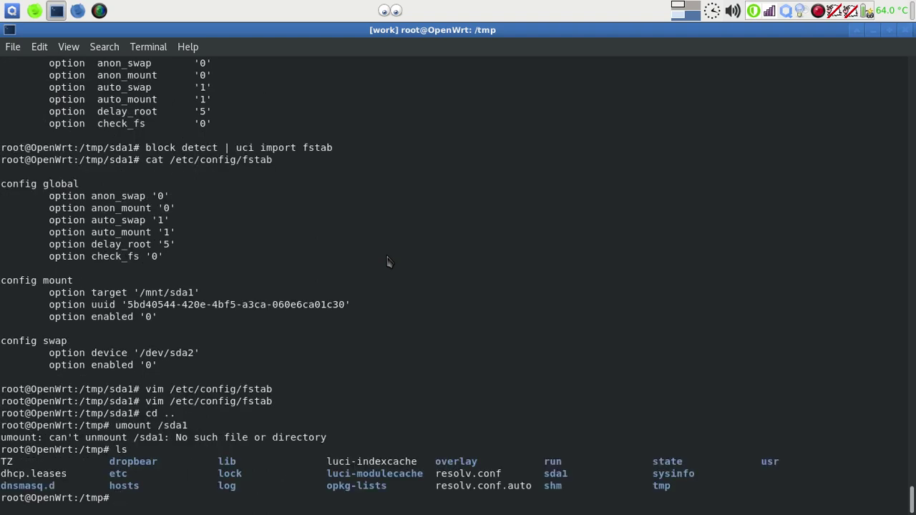
{"action": "type", "text": "umout sda1/"}
{"action": "key", "text": "Return"}
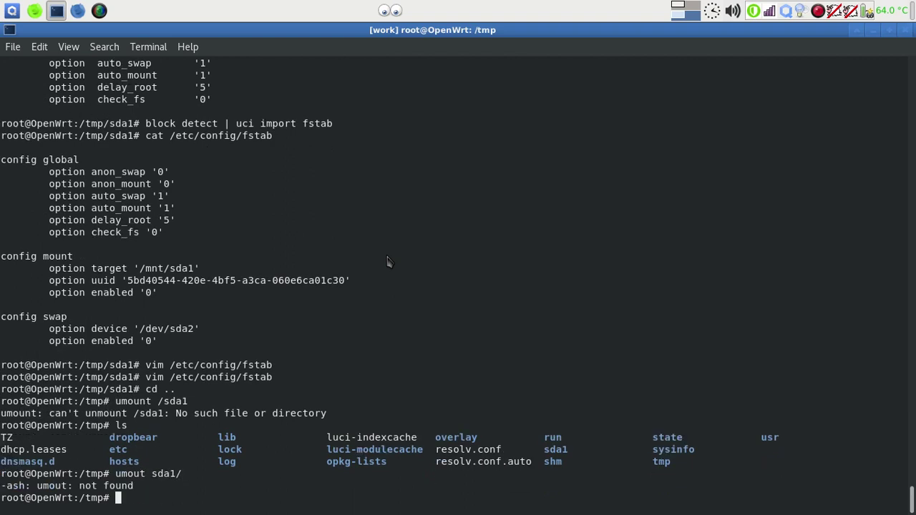
{"action": "type", "text": "umount sda1/"}
{"action": "key", "text": "Return"}
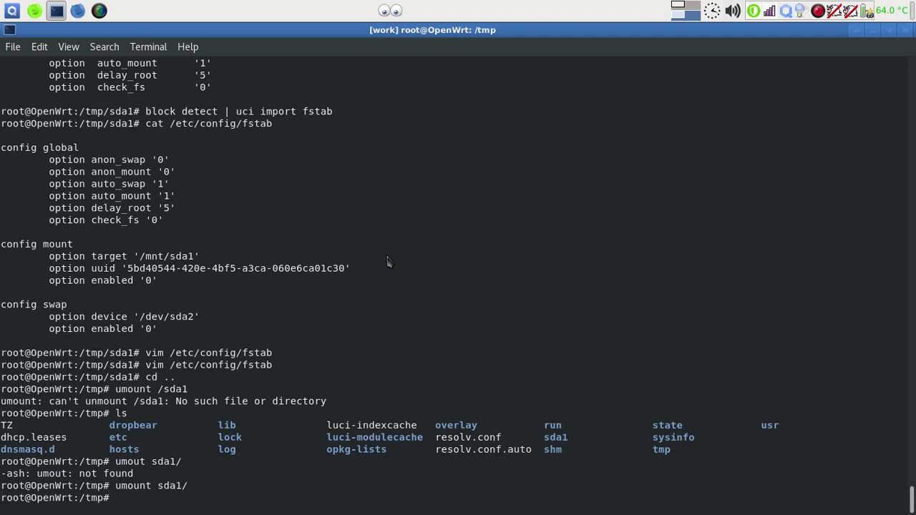
Clear the terminal and mount /dev/sda1 on /overlay.
{"action": "type", "text": "cls"}
{"action": "key", "text": "BackSpace"}
{"action": "key", "text": "BackSpace"}
{"action": "type", "text": "lear"}
{"action": "key", "text": "Return"}
{"action": "key", "text": "alt+Tab"}
{"action": "key", "text": "alt+Tab"}
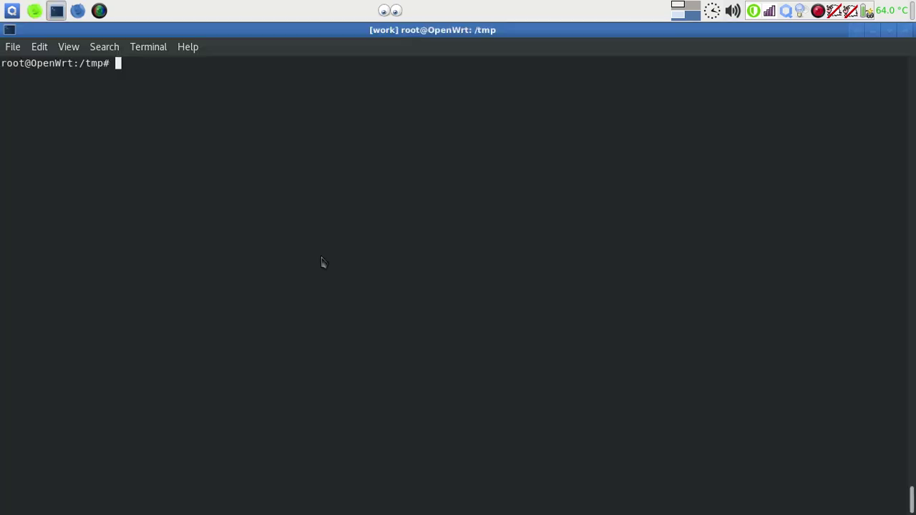
{"action": "type", "text": "mount /dev"}
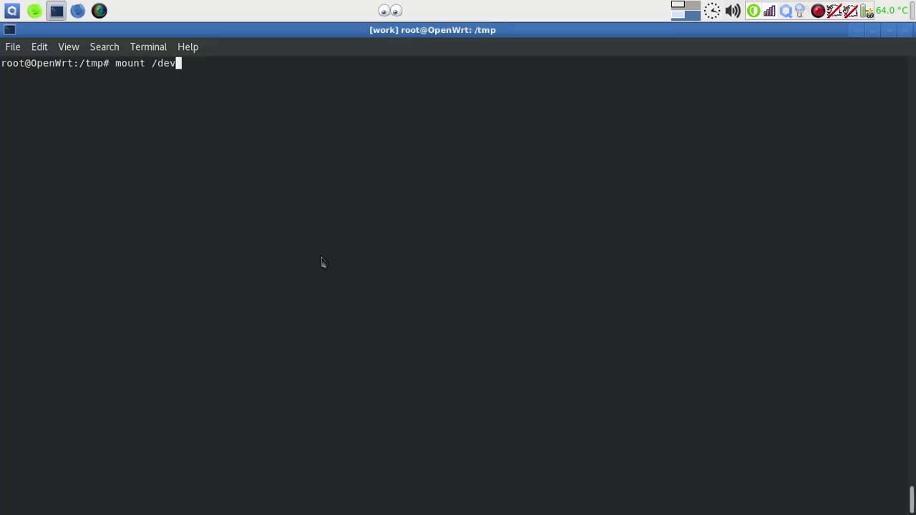
{"action": "type", "text": "/sda1 /overlay"}
{"action": "key", "text": "Return"}
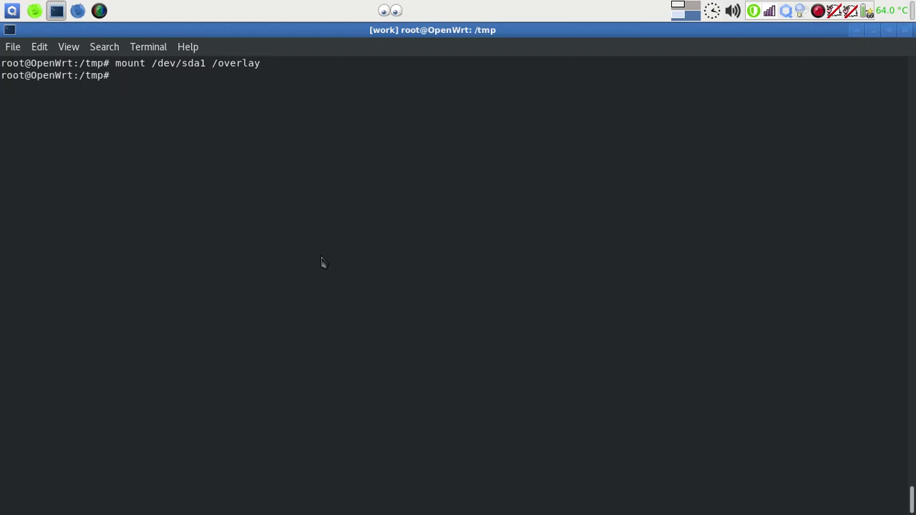
Show the mounted file systems with df -hT, and read the guide's example output and final steps.
{"action": "type", "text": "df -hT"}
{"action": "key", "text": "Return"}
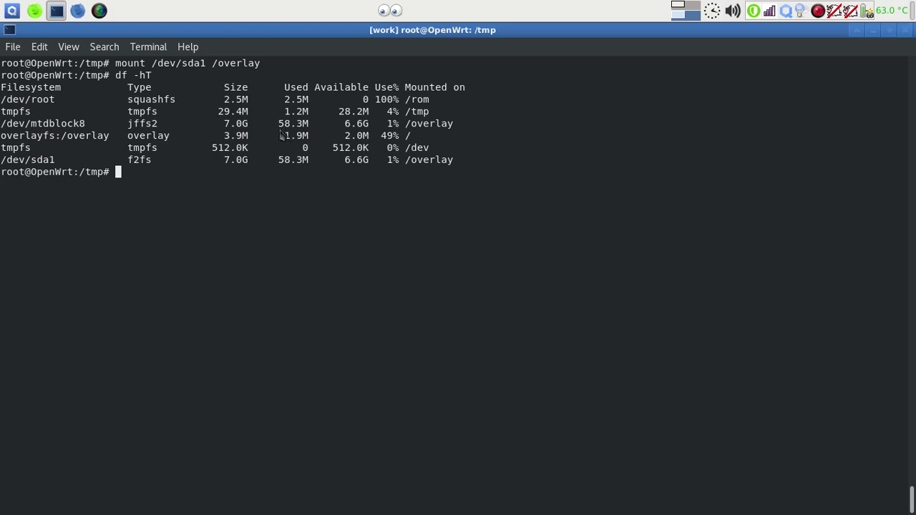
{"action": "key", "text": "alt+Tab"}
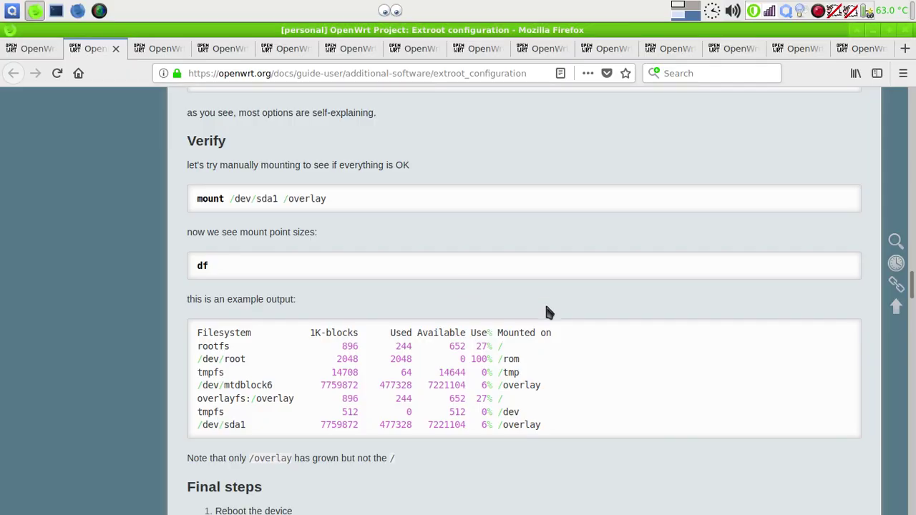
{"action": "scroll", "coordinate": [583, 325], "scroll_direction": "down", "scroll_amount": 5}
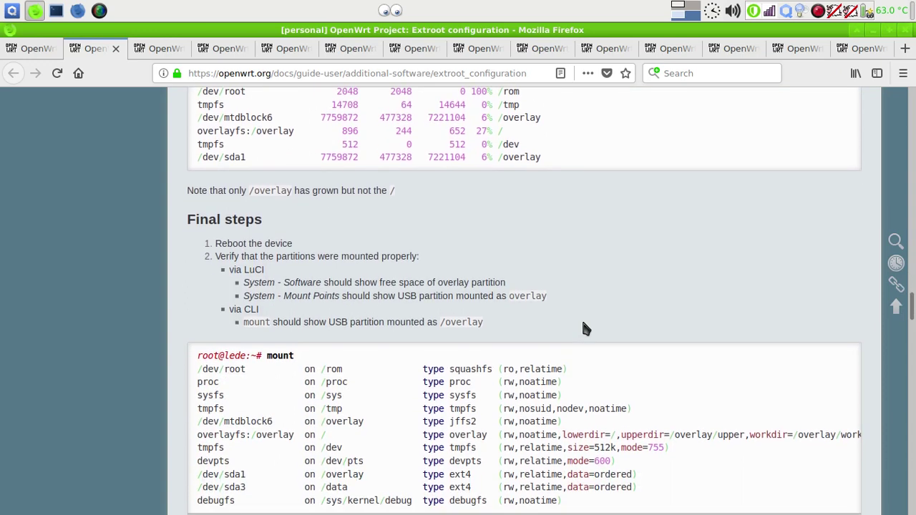
Reboot the router from the terminal and clear the local terminal screen.
{"action": "key", "text": "alt+Tab"}
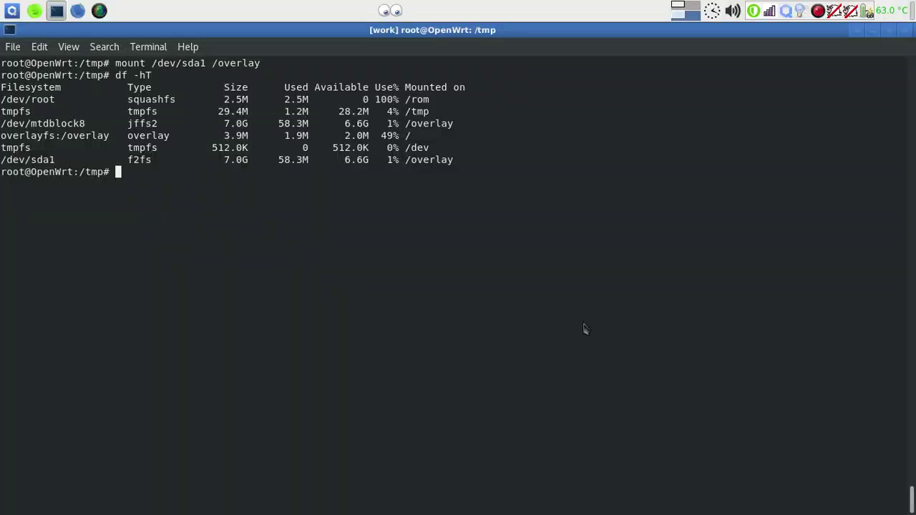
{"action": "type", "text": "reboot"}
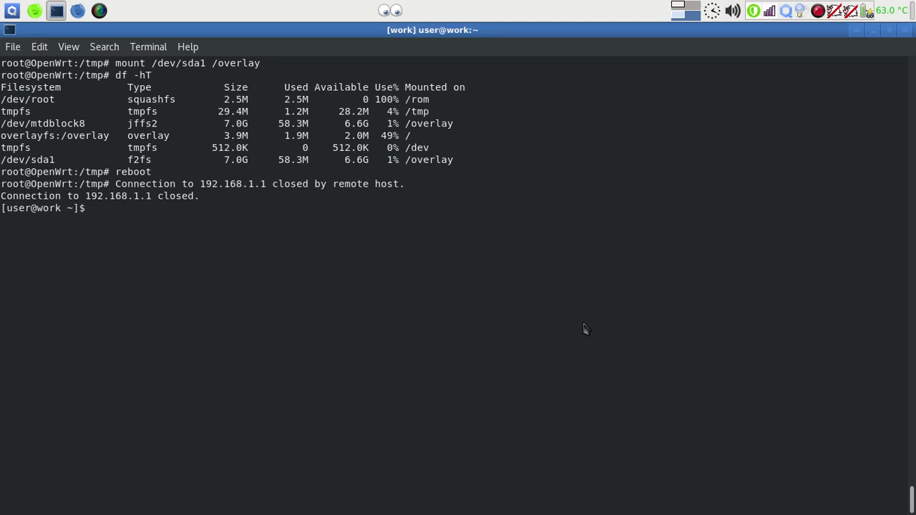
{"action": "type", "text": "clear"}
{"action": "key", "text": "Return"}
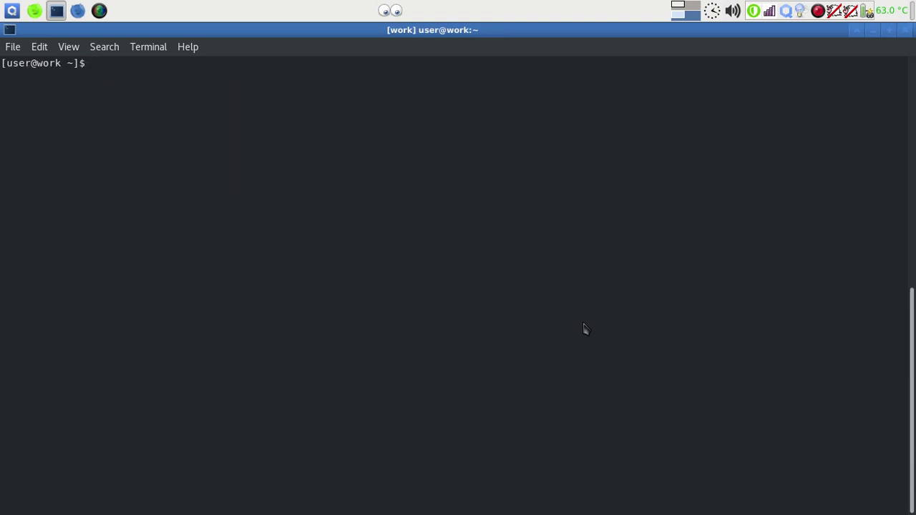
Run 'time ping 192.168.1.1' to monitor when the router responds.
{"action": "type", "text": "ping 192.168.1.1"}
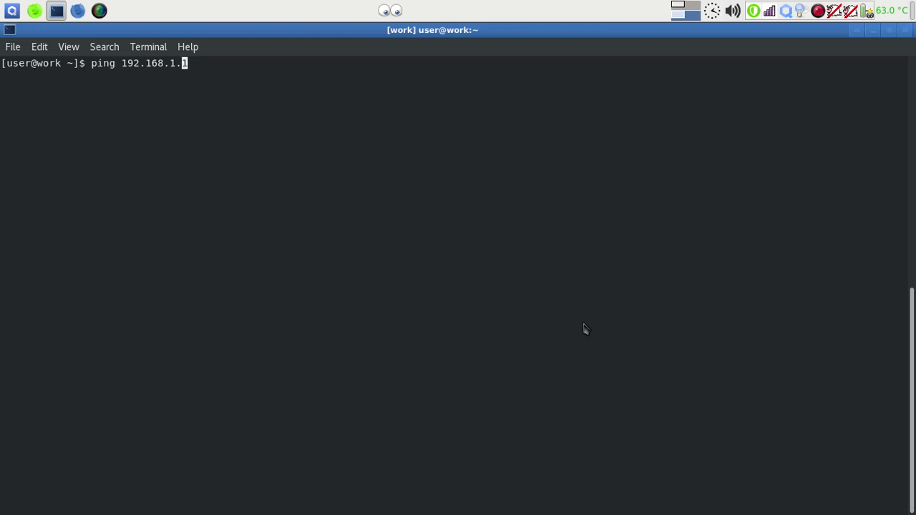
{"action": "key", "text": "ctrl+Left"}
{"action": "key", "text": "ctrl+Left"}
{"action": "key", "text": "ctrl+Left"}
{"action": "type", "text": "time"}
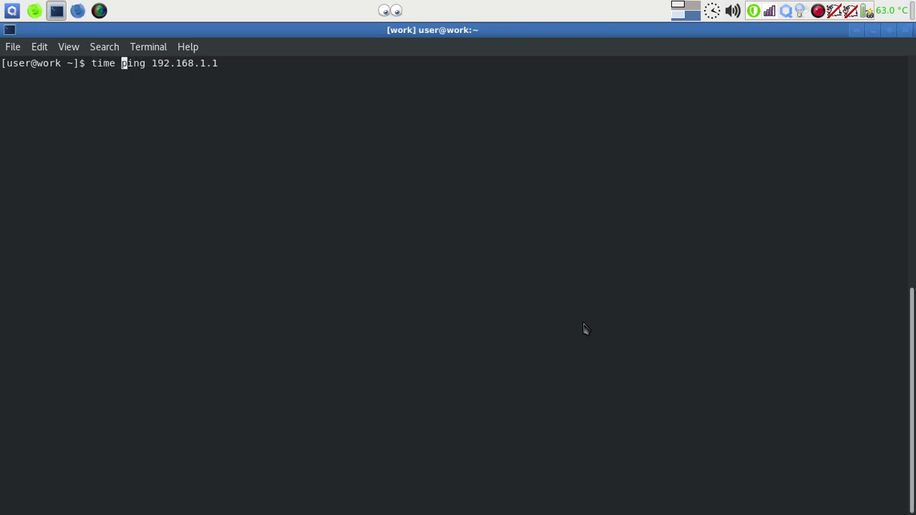
{"action": "key", "text": "Return"}
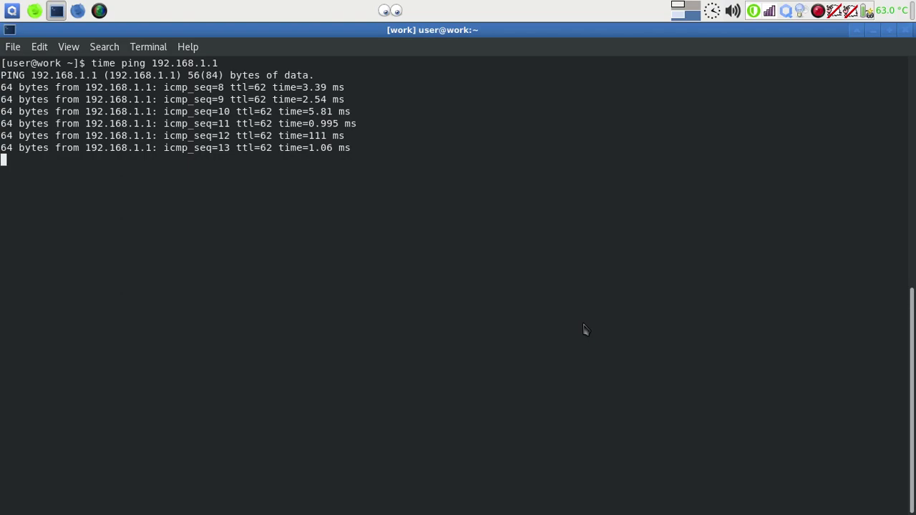
Reload the router's LuCI status overview in the browser and check the ping output in the terminal.
{"action": "key", "text": "alt+Tab"}
{"action": "left_click", "coordinate": [83, 15]}
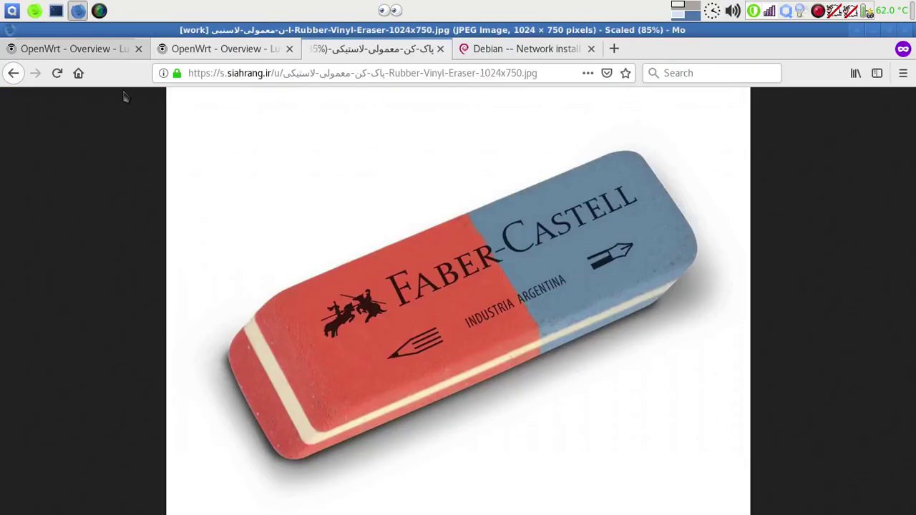
{"action": "left_click", "coordinate": [71, 47]}
{"action": "mouse_move", "coordinate": [228, 100]}
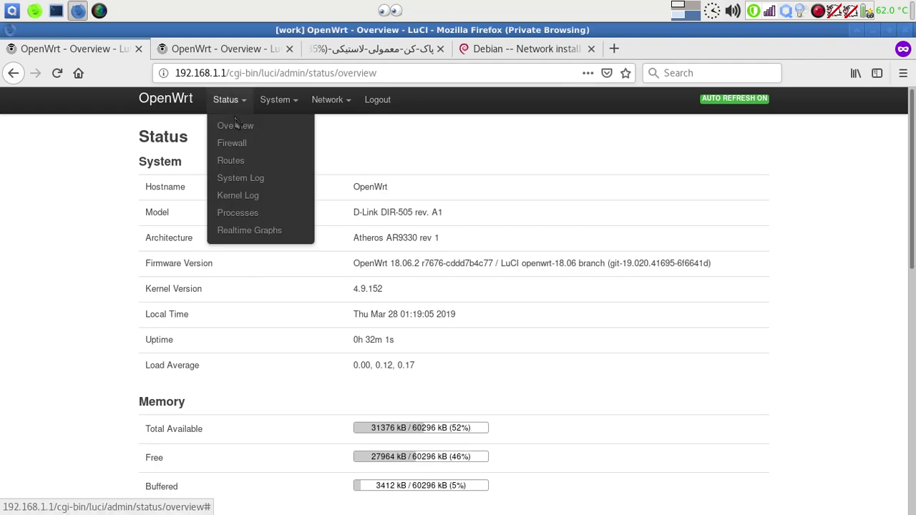
{"action": "key", "text": "alt+Tab"}
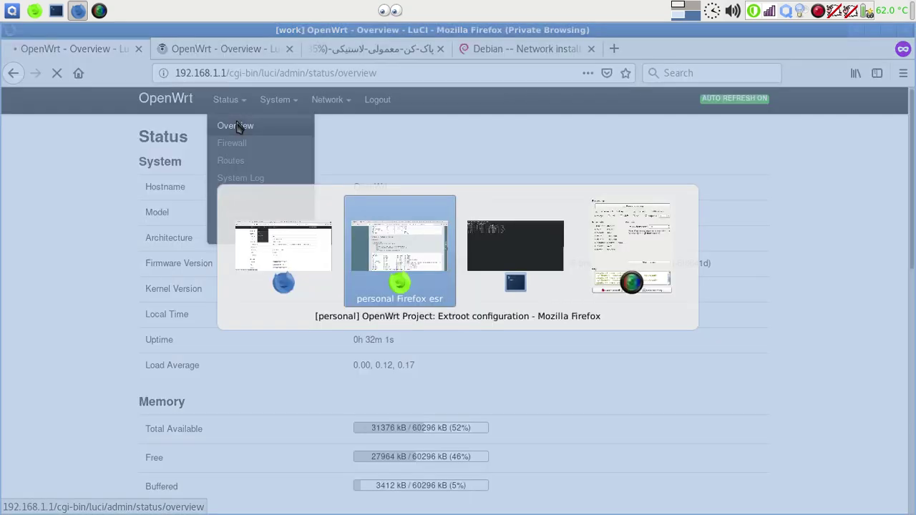
{"action": "key", "text": "alt+Tab"}
{"action": "left_click", "coordinate": [57, 18]}
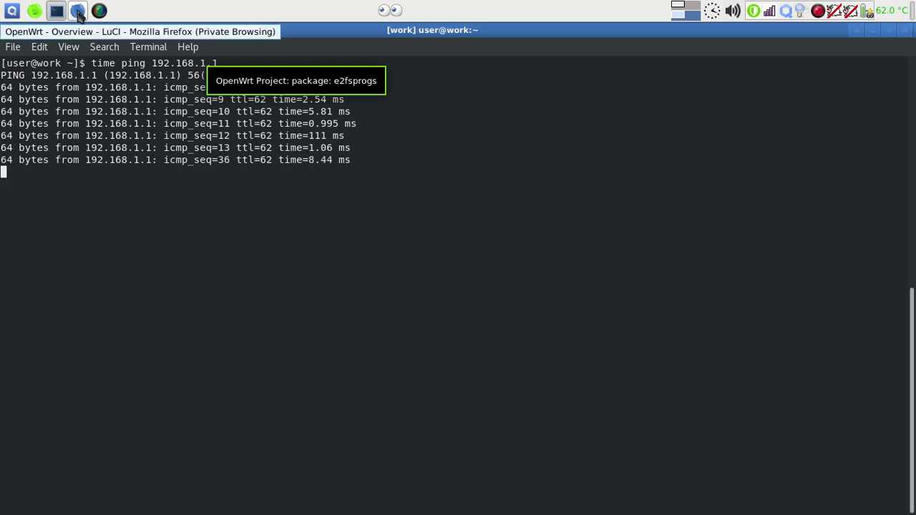
Log in to LuCI as root with the account password and open the Mount Points page.
{"action": "left_click", "coordinate": [78, 13]}
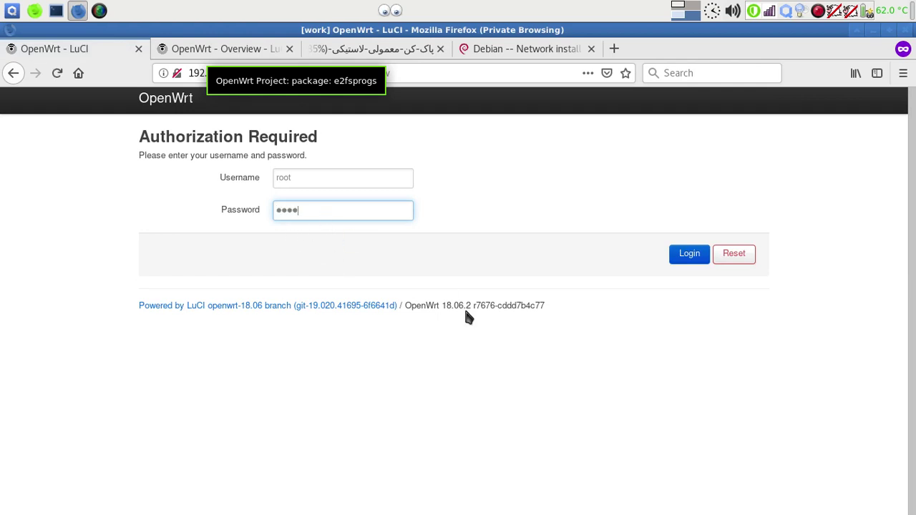
{"action": "key", "text": "Return"}
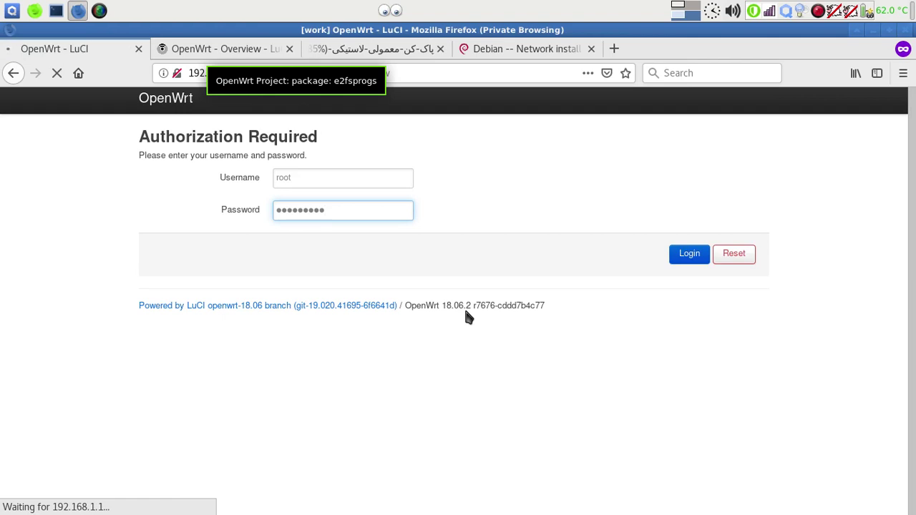
{"action": "mouse_move", "coordinate": [276, 100]}
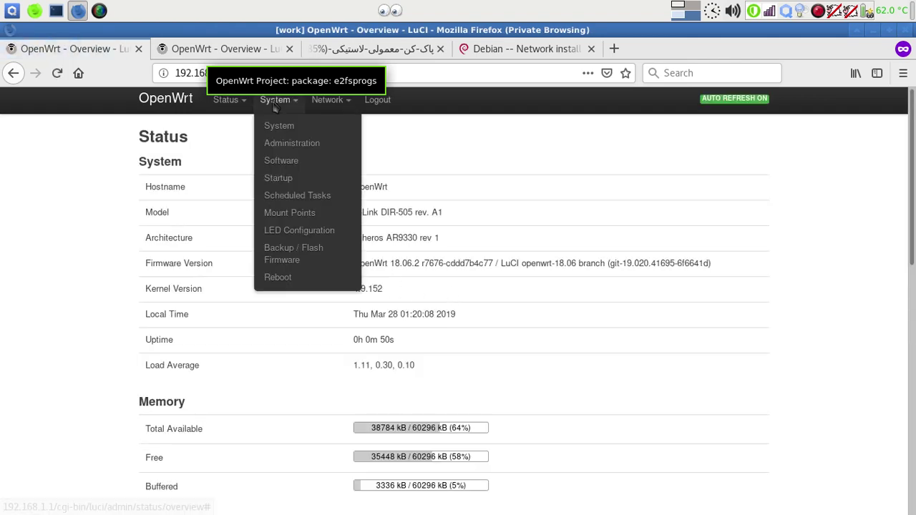
{"action": "left_click", "coordinate": [289, 220]}
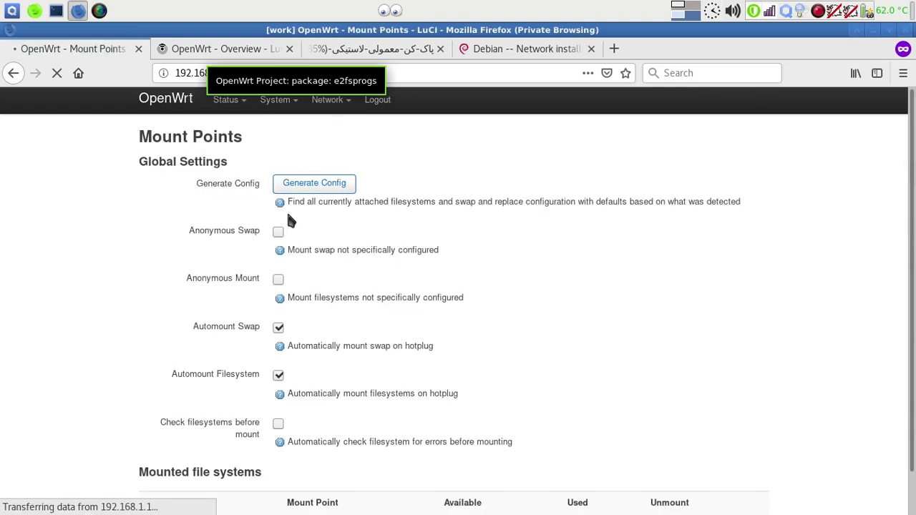
Examine the mounted file systems, the configured mount points and the swap section on the Mount Points page.
{"action": "scroll", "coordinate": [565, 275], "scroll_direction": "down", "scroll_amount": 5}
{"action": "scroll", "coordinate": [566, 280], "scroll_direction": "down", "scroll_amount": 5}
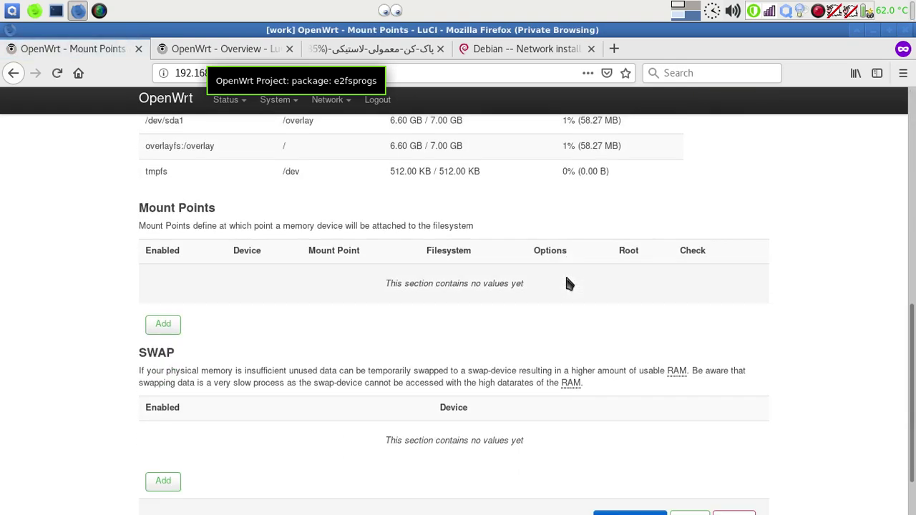
{"action": "scroll", "coordinate": [565, 284], "scroll_direction": "up", "scroll_amount": 4}
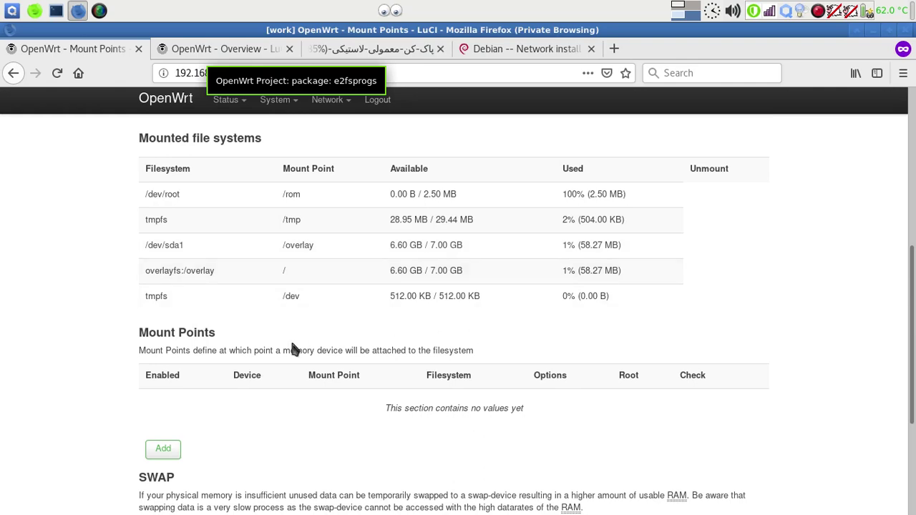
{"action": "scroll", "coordinate": [402, 363], "scroll_direction": "down", "scroll_amount": 5}
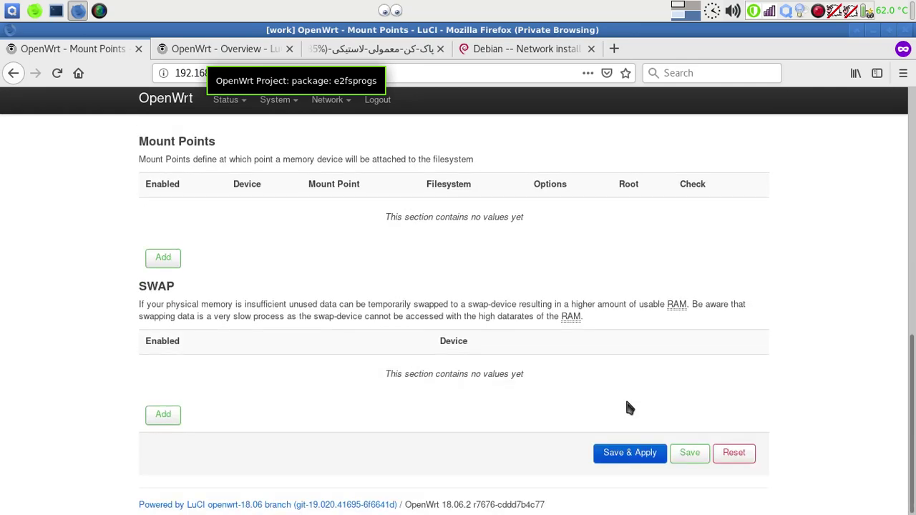
{"action": "scroll", "coordinate": [628, 408], "scroll_direction": "up", "scroll_amount": 6}
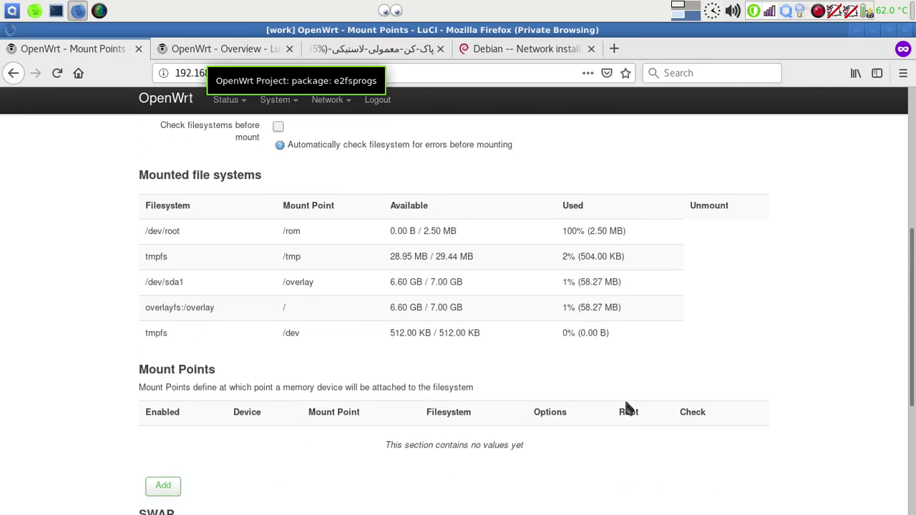
{"action": "scroll", "coordinate": [402, 317], "scroll_direction": "up", "scroll_amount": 3}
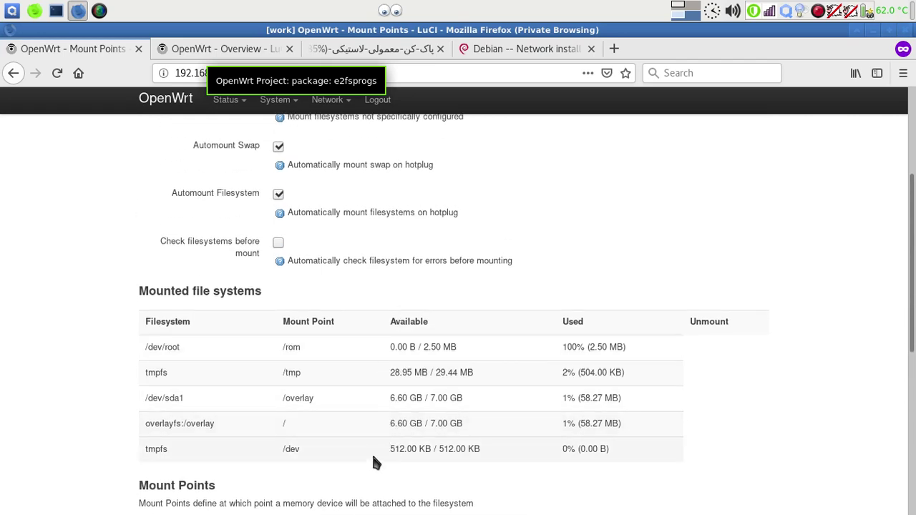
Stop the ping in the terminal and connect to 192.168.1.1 over SSH as root, entering the account password.
{"action": "left_click", "coordinate": [57, 12]}
{"action": "key", "text": "ctrl+c"}
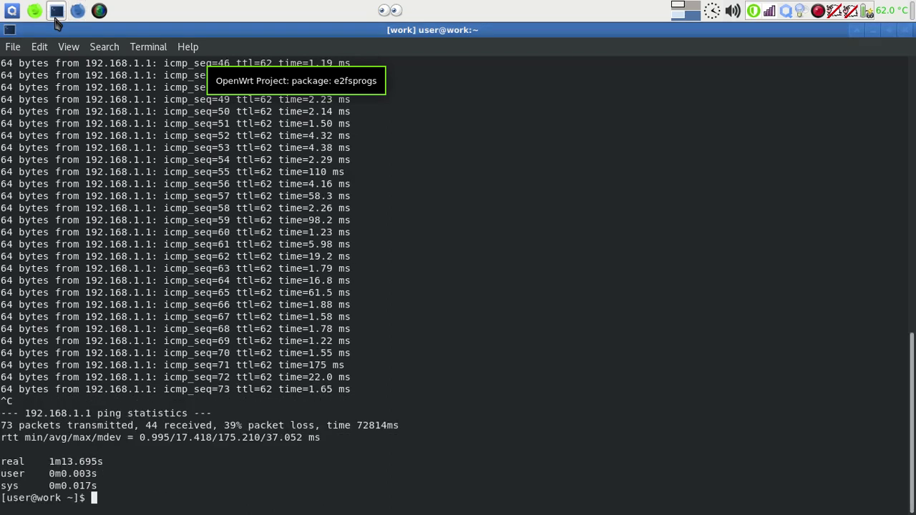
{"action": "key", "text": "Up"}
{"action": "key", "text": "Up"}
{"action": "key", "text": "Up"}
{"action": "key", "text": "Return"}
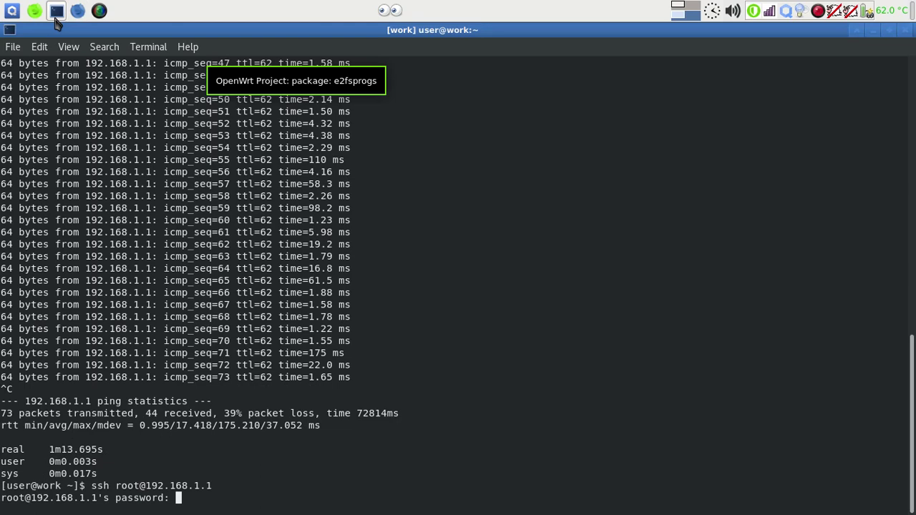
{"action": "key", "text": "Return"}
List the router's block devices and their file systems with block info.
{"action": "type", "text": "lsblk"}
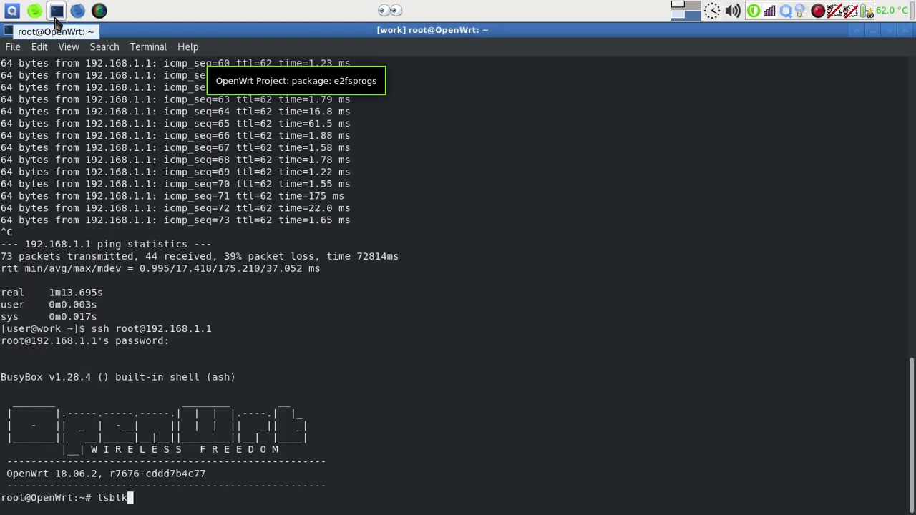
{"action": "key", "text": "BackSpace"}
{"action": "key", "text": "BackSpace"}
{"action": "key", "text": "BackSpace"}
{"action": "key", "text": "BackSpace"}
{"action": "key", "text": "BackSpace"}
{"action": "type", "text": "block info"}
{"action": "key", "text": "Return"}
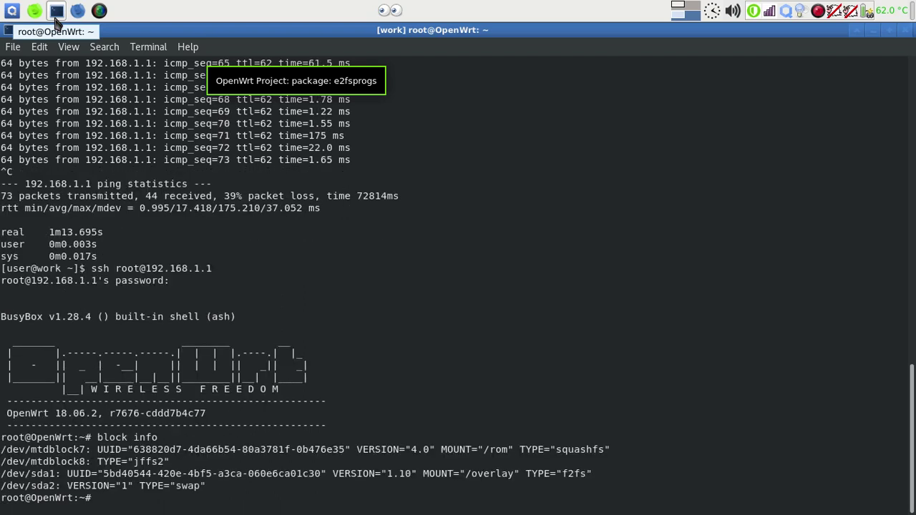
Check the router's memory and swap usage with free -m.
{"action": "type", "text": "freem"}
{"action": "key", "text": "BackSpace"}
{"action": "type", "text": "-m"}
{"action": "key", "text": "Return"}
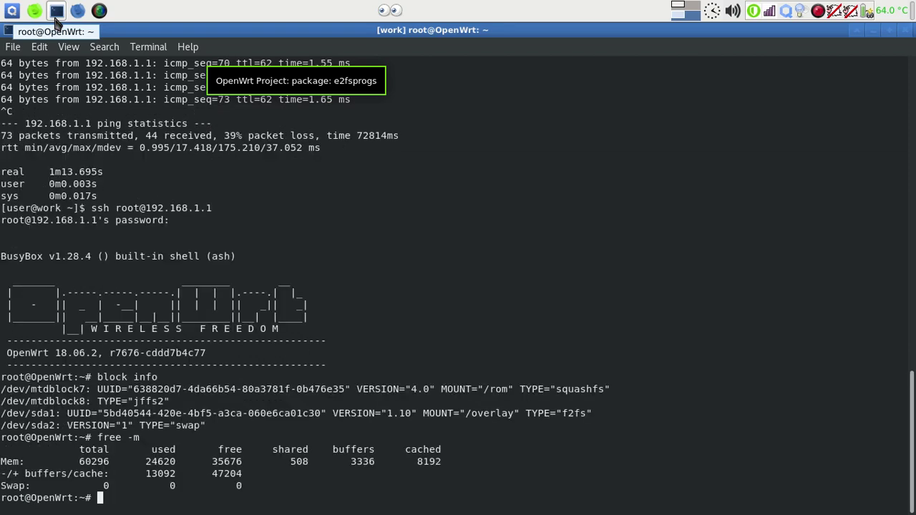
Clear the terminal and enable the swap partition with swapon /dev/sda2.
{"action": "type", "text": "clear"}
{"action": "key", "text": "Return"}
{"action": "type", "text": "swap"}
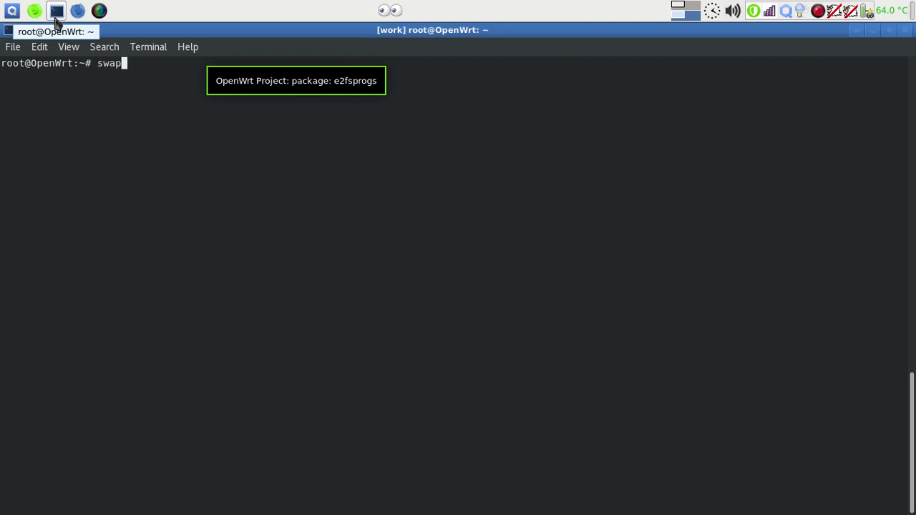
{"action": "key", "text": "BackSpace"}
{"action": "type", "text": "pon /dev/sda2"}
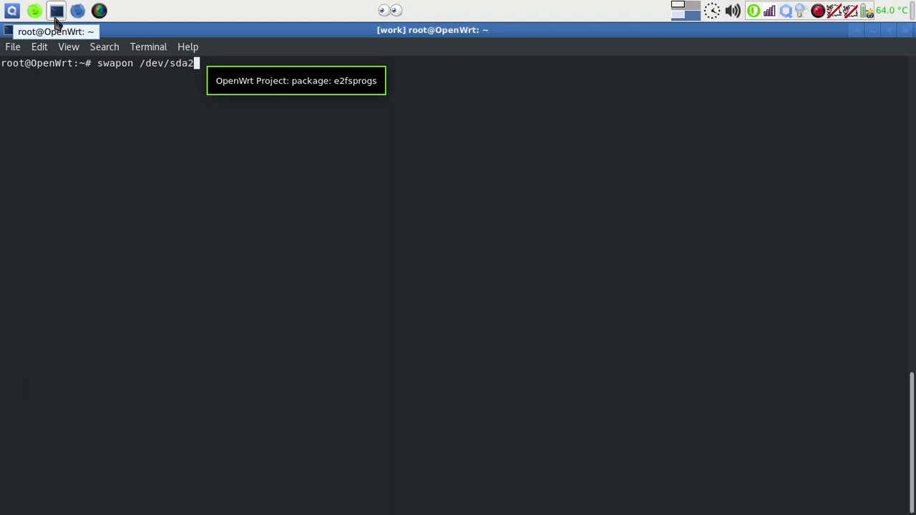
{"action": "key", "text": "Return"}
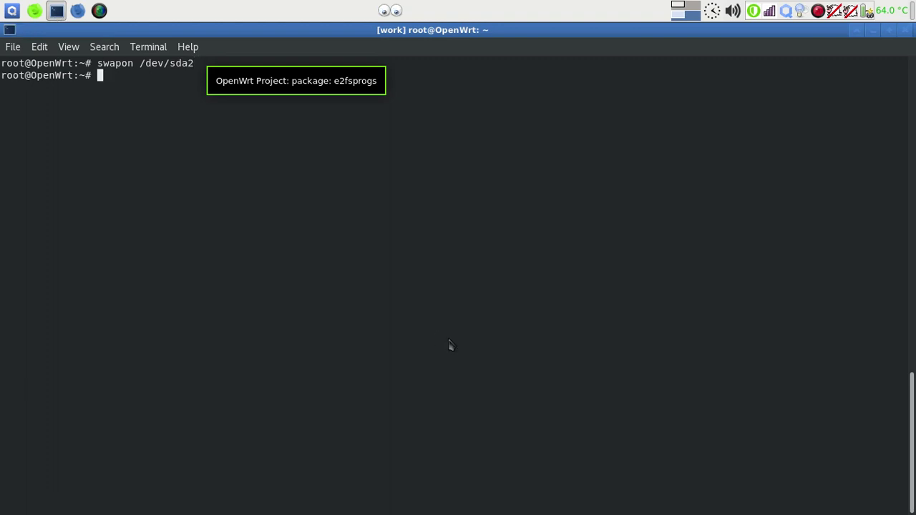
Review the mounted file systems and mount point tables in LuCI in the browser.
{"action": "key", "text": "alt+Tab"}
{"action": "scroll", "coordinate": [513, 325], "scroll_direction": "down", "scroll_amount": 5}
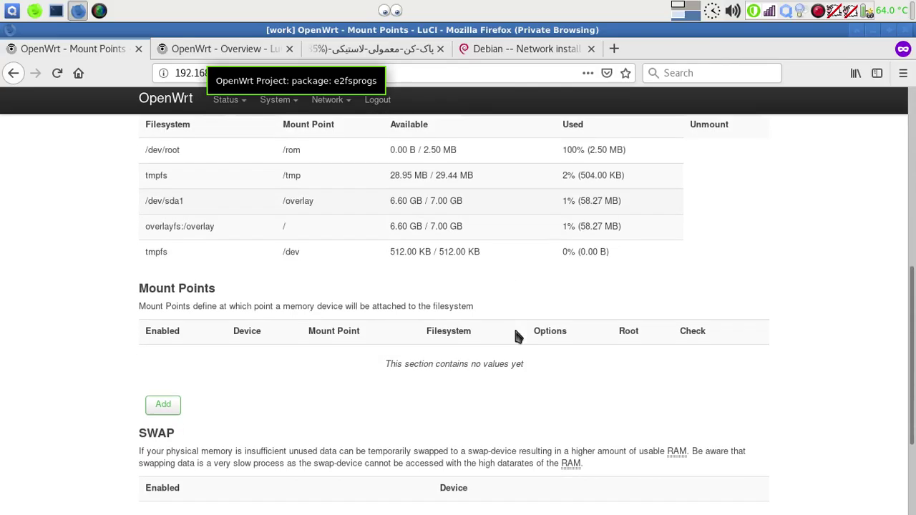
{"action": "scroll", "coordinate": [518, 337], "scroll_direction": "down", "scroll_amount": 1}
{"action": "scroll", "coordinate": [518, 337], "scroll_direction": "up", "scroll_amount": 5}
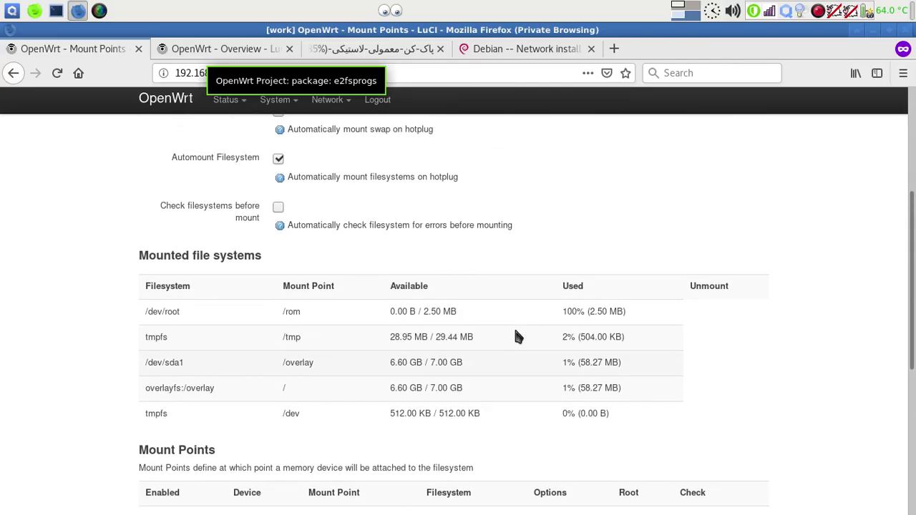
Return to the router's terminal session and run free -m again to verify the swap space.
{"action": "key", "text": "alt+Tab"}
{"action": "type", "text": "f"}
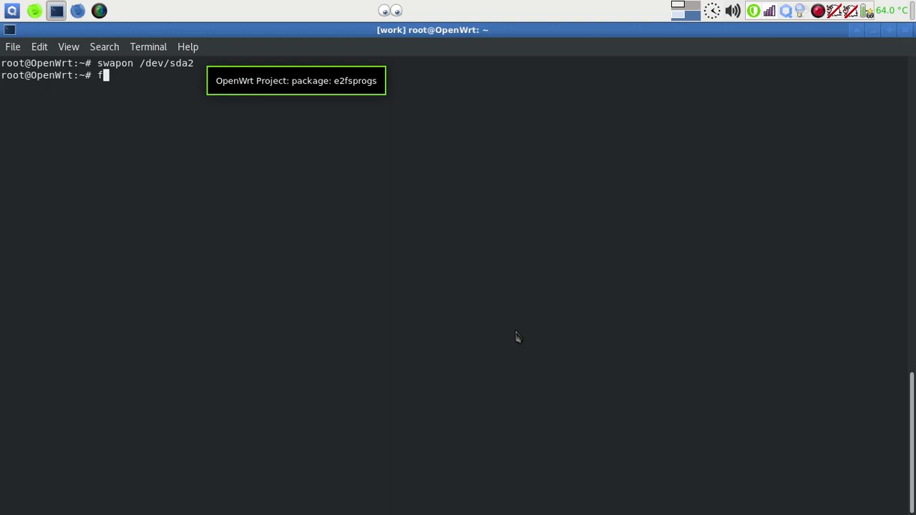
{"action": "type", "text": "ree -m"}
{"action": "key", "text": "Return"}
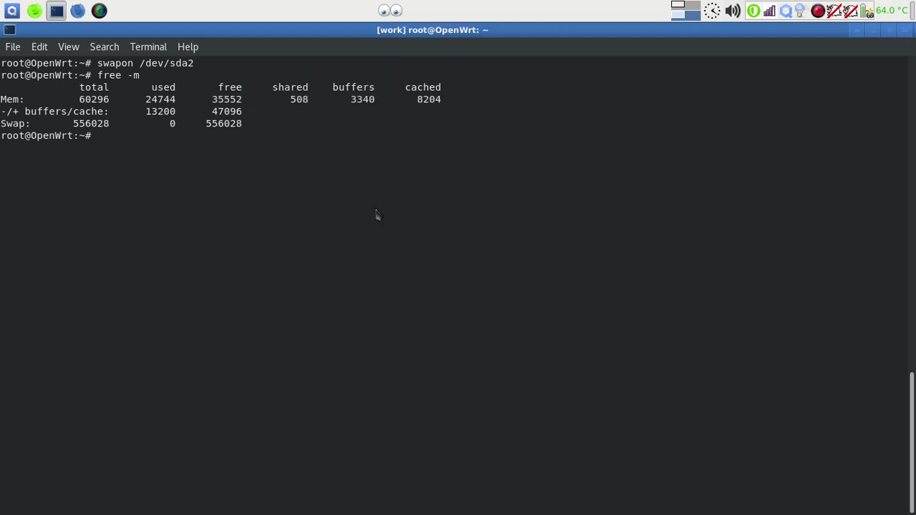
Update the router's package lists with opkg update.
{"action": "key", "text": "alt+Tab"}
{"action": "key", "text": "alt+Tab"}
{"action": "type", "text": "opkg update"}
{"action": "key", "text": "Return"}
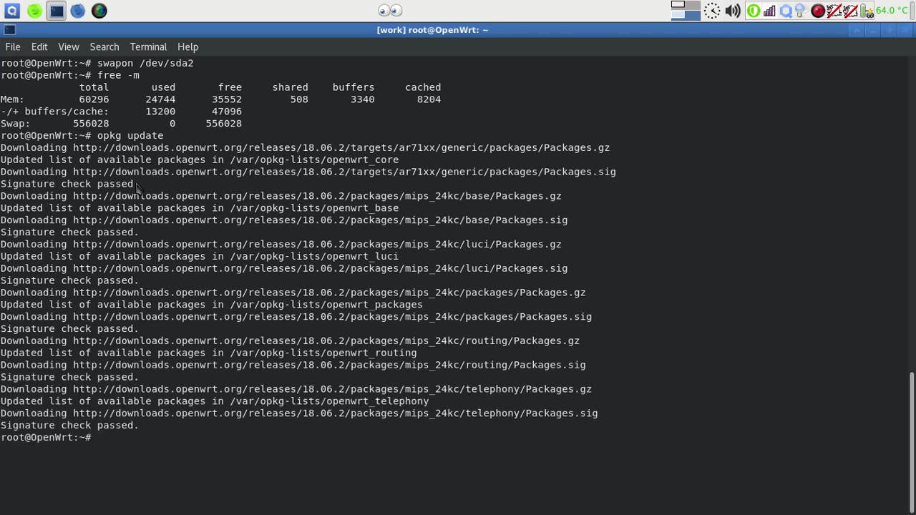
Clear the terminal, start vim, request its built-in help with :help, and quit the editor.
{"action": "key", "text": "ctrl+l"}
{"action": "type", "text": "vim"}
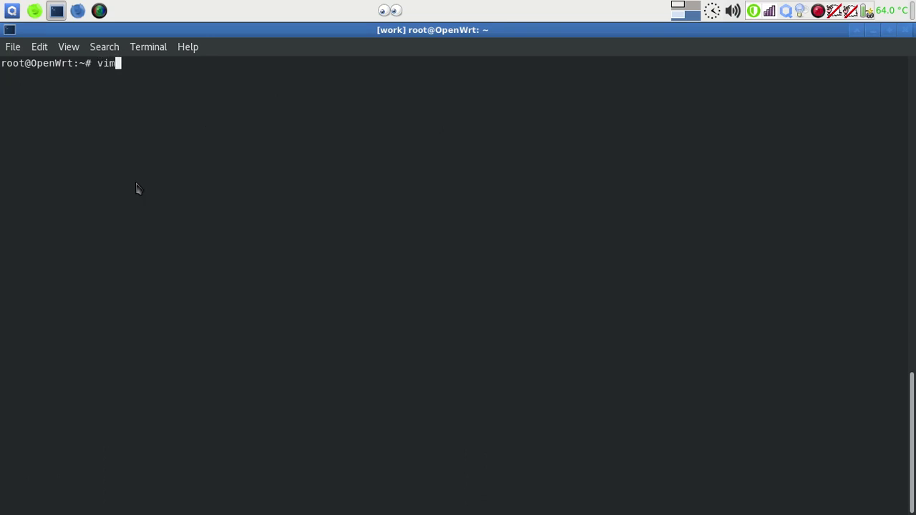
{"action": "key", "text": "Return"}
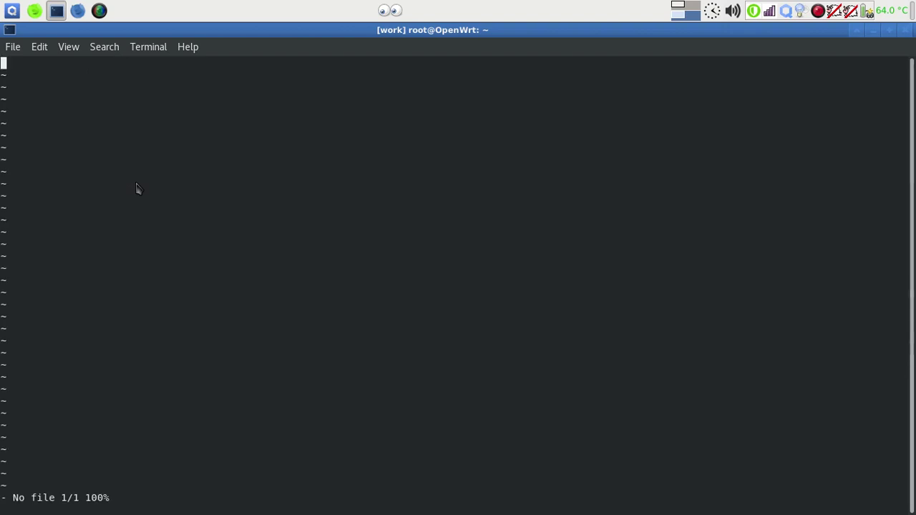
{"action": "type", "text": ":hel"}
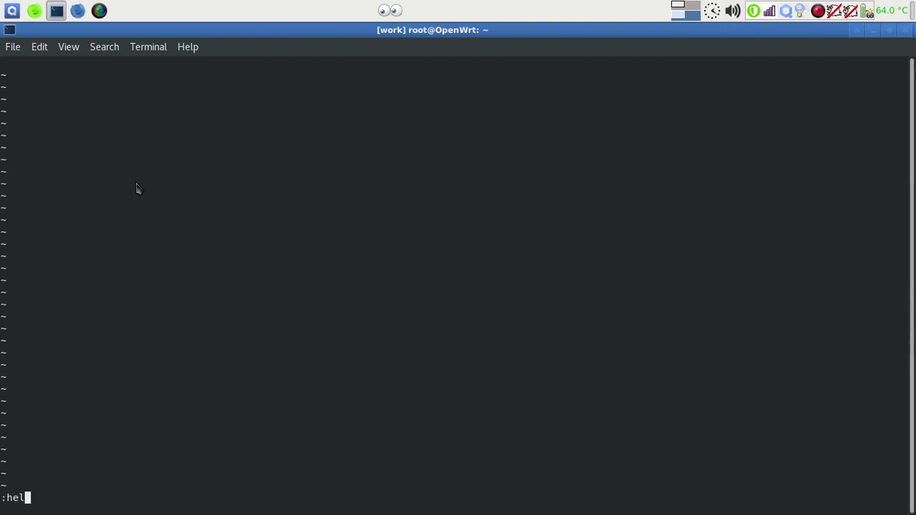
{"action": "type", "text": "p"}
{"action": "key", "text": "Return"}
{"action": "type", "text": ":"}
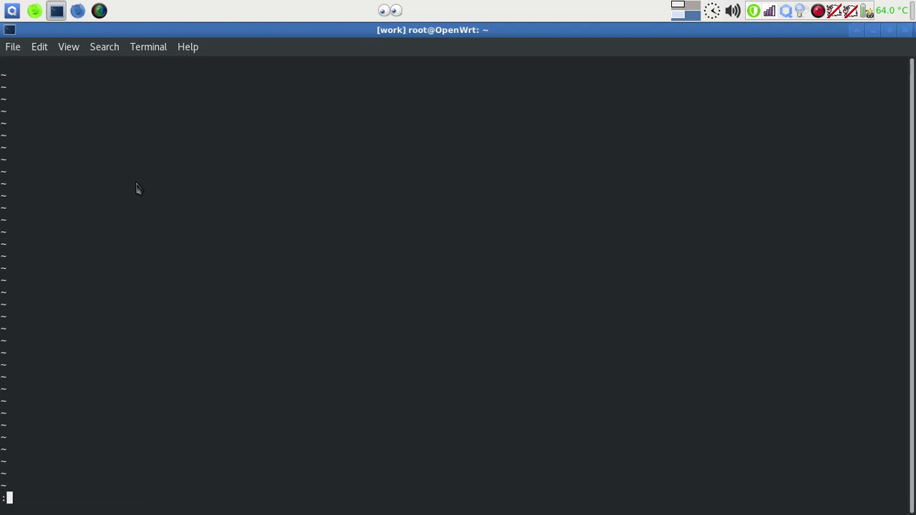
{"action": "type", "text": "q"}
{"action": "key", "text": "Return"}
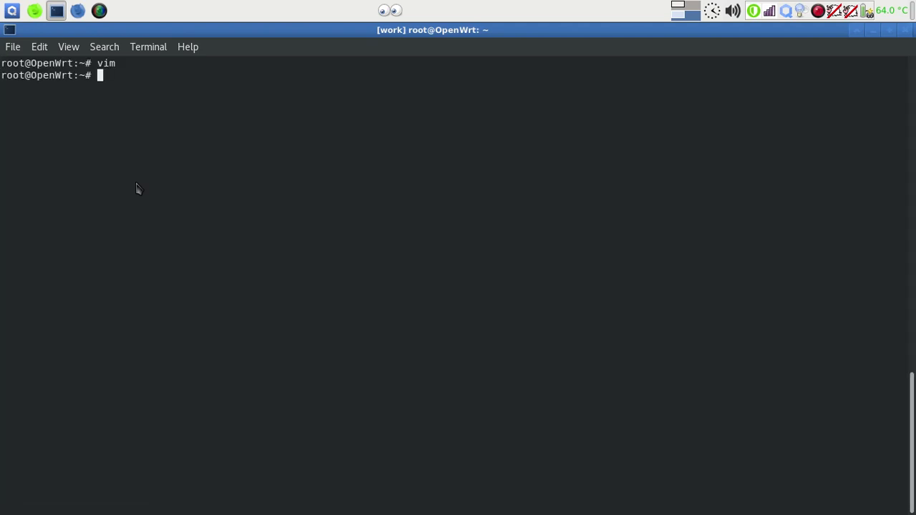
Clear the terminal and enter an opkg list command for the available packages.
{"action": "key", "text": "ctrl+l"}
{"action": "type", "text": "opkg li"}
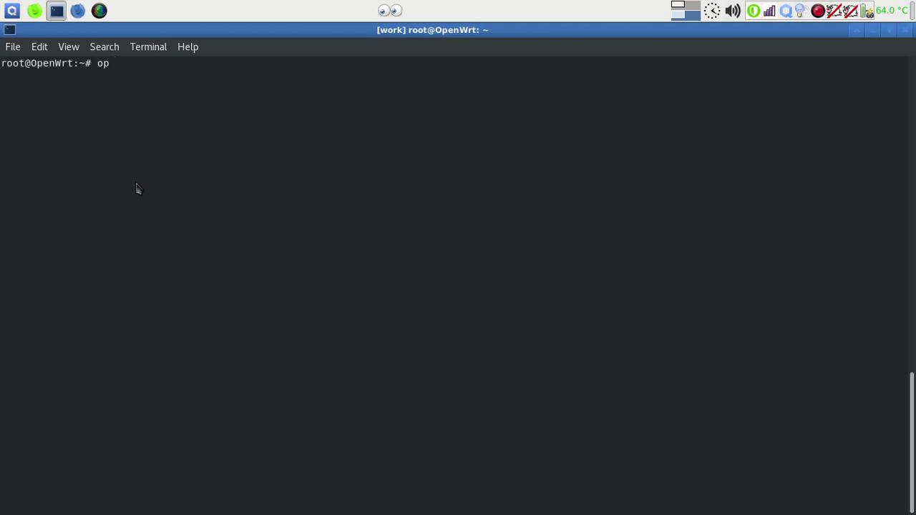
{"action": "type", "text": "st"}
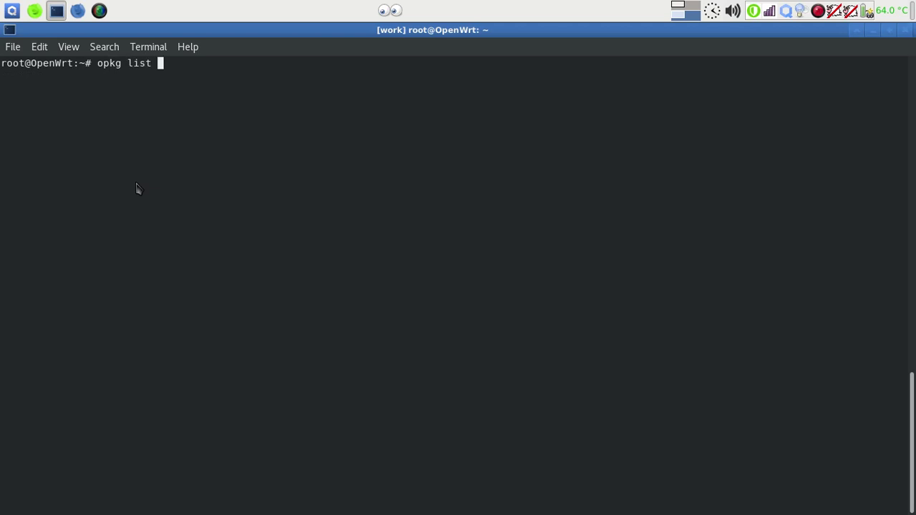